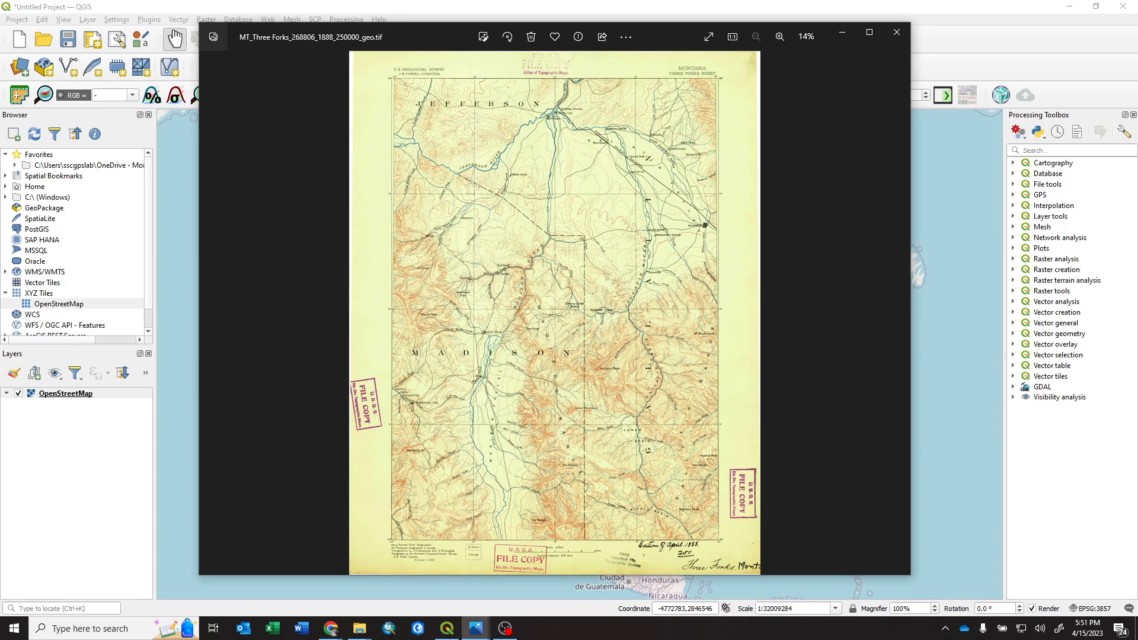
Examine the Three Forks map scan's handwritten edition note and the coordinate labels around its northwest corner in Jefferson County.
scroll(712, 554, "up", 5)
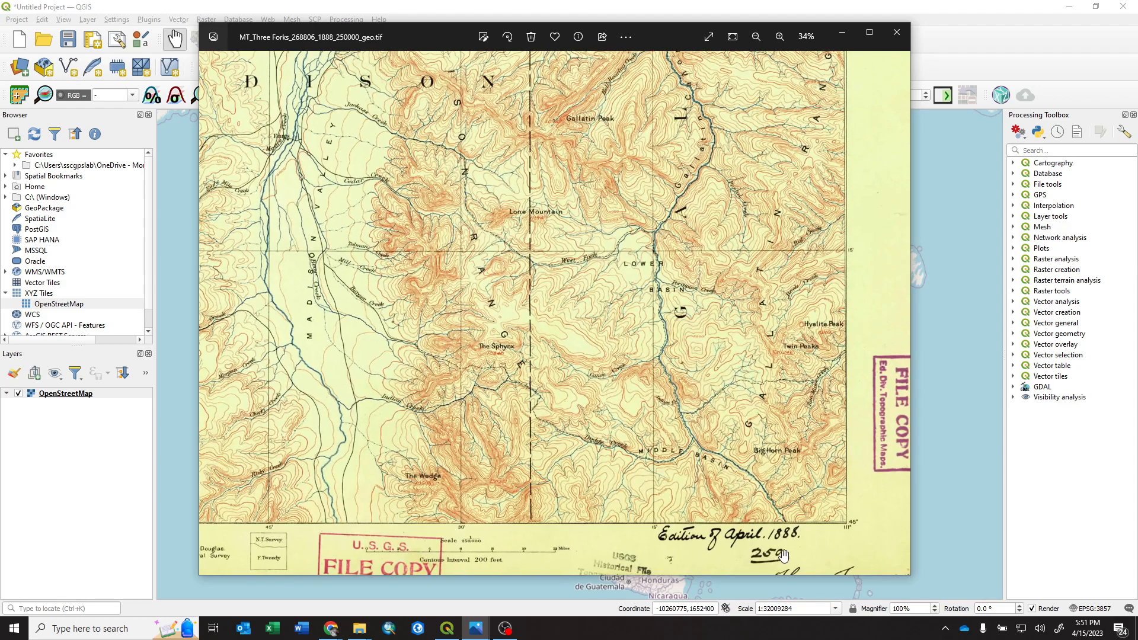
scroll(784, 554, "down", 5)
scroll(694, 444, "down", 1)
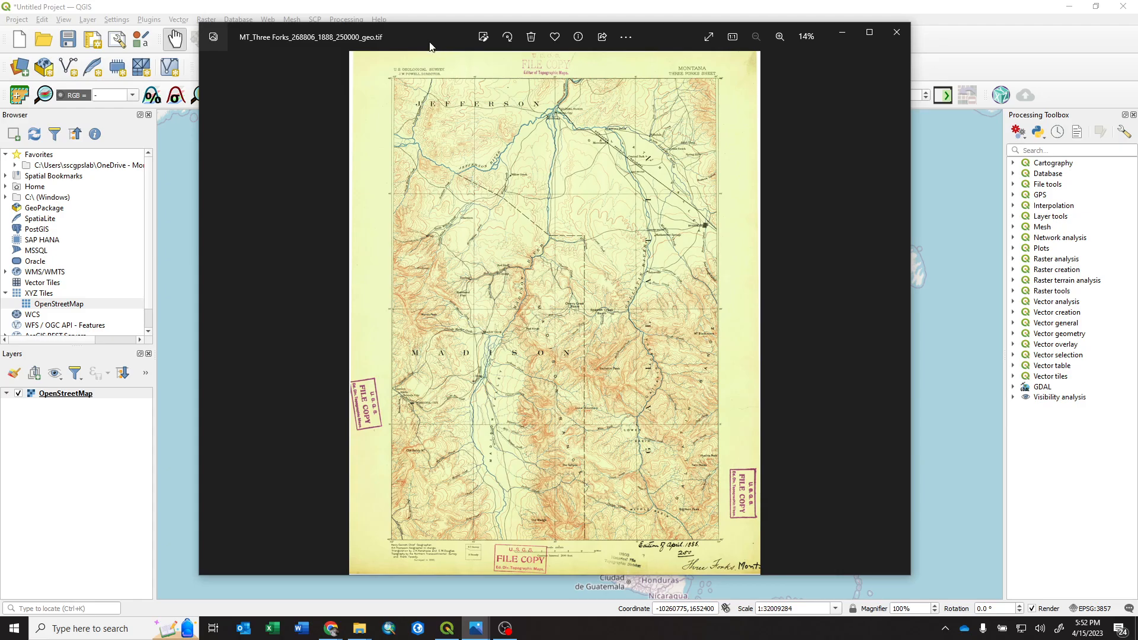
scroll(509, 389, "up", 5)
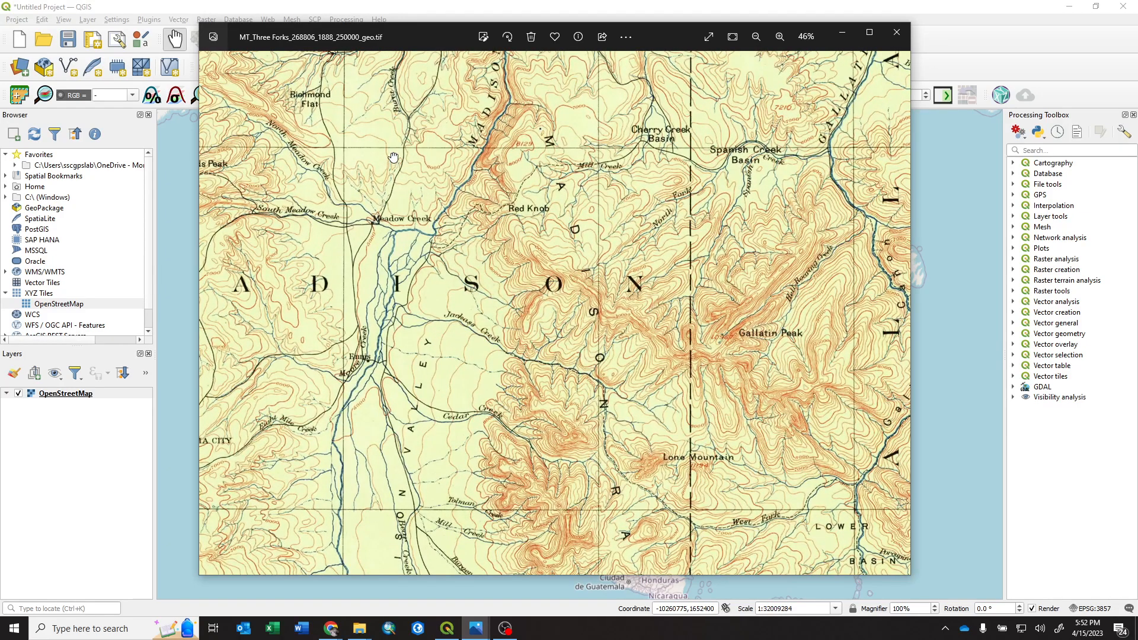
left_click_drag(394, 158, 551, 514)
left_click_drag(568, 212, 489, 558)
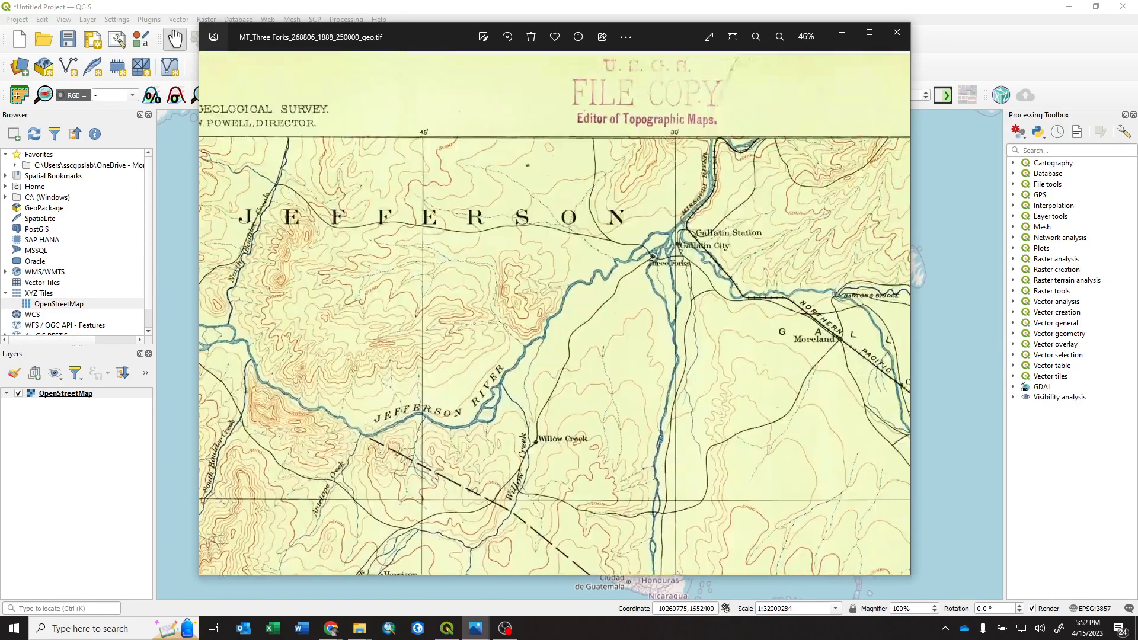
left_click_drag(504, 281, 717, 350)
left_click_drag(427, 38, 450, 48)
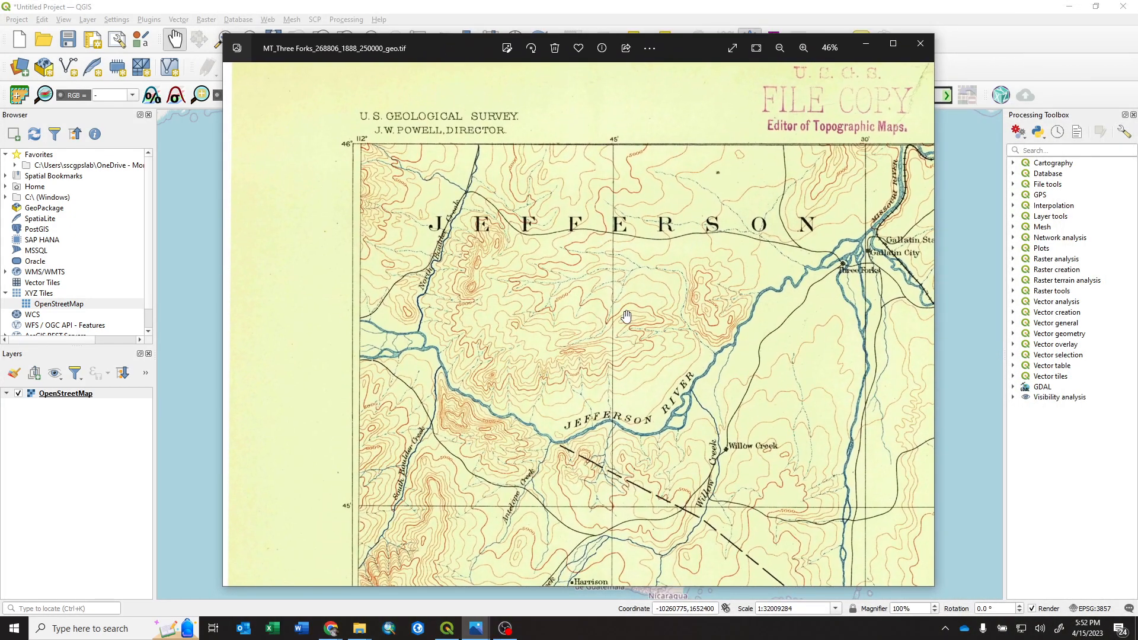
scroll(626, 316, "down", 5)
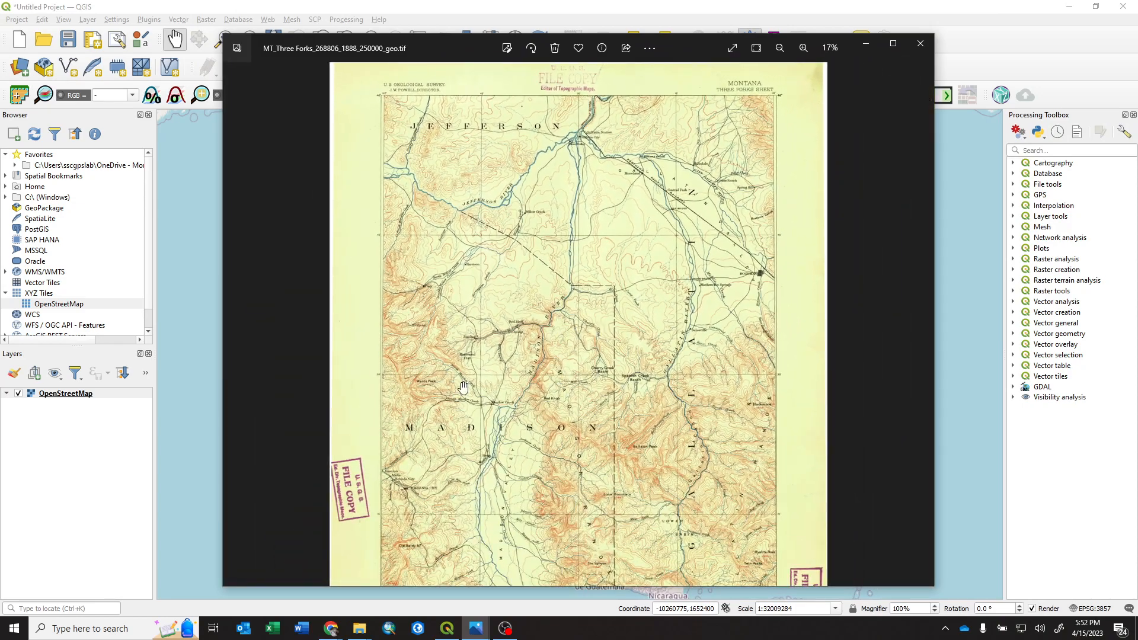
scroll(533, 428, "down", 1)
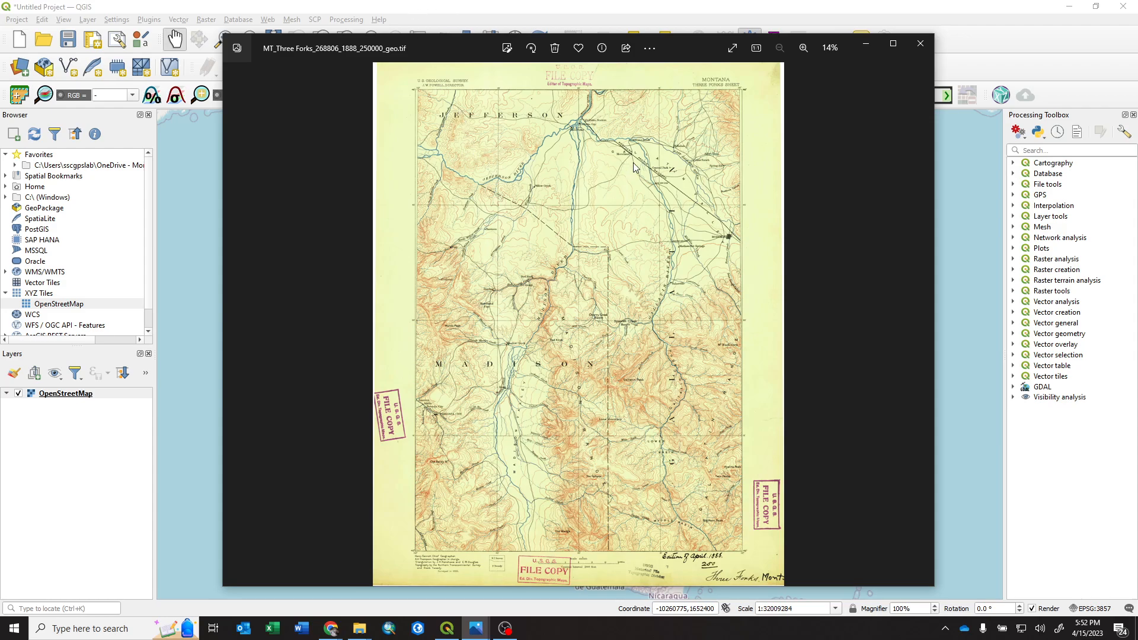
Examine Bozeman and its surroundings on the map, from Salesville in the south to Moreland and Gallatin City in the northwest.
scroll(745, 243, "up", 4)
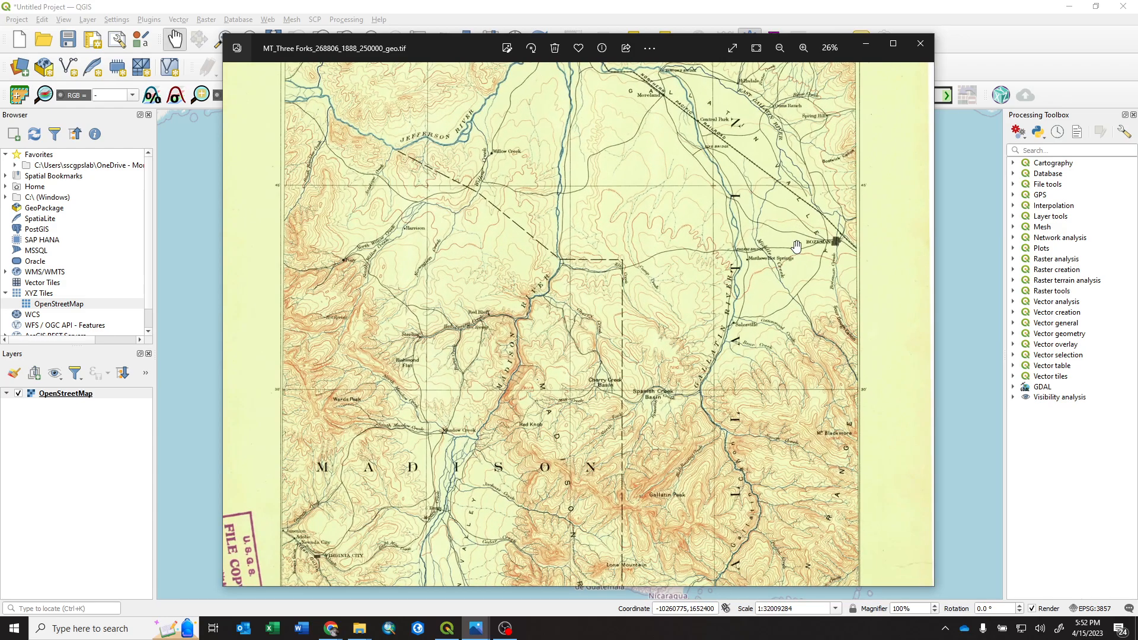
scroll(856, 325, "up", 6)
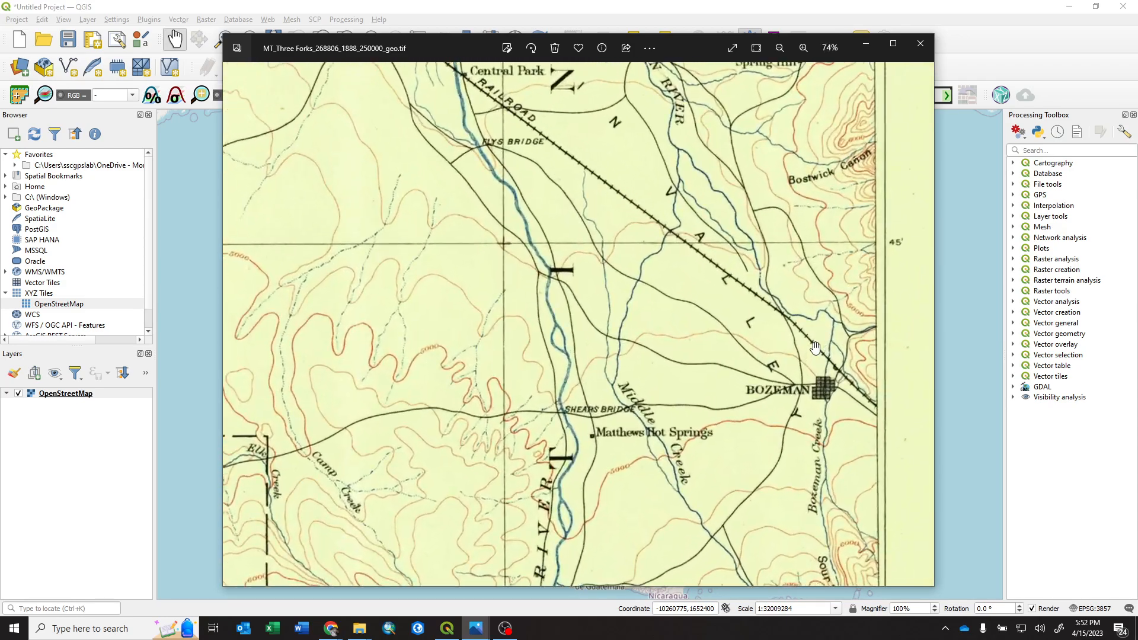
scroll(809, 354, "up", 2)
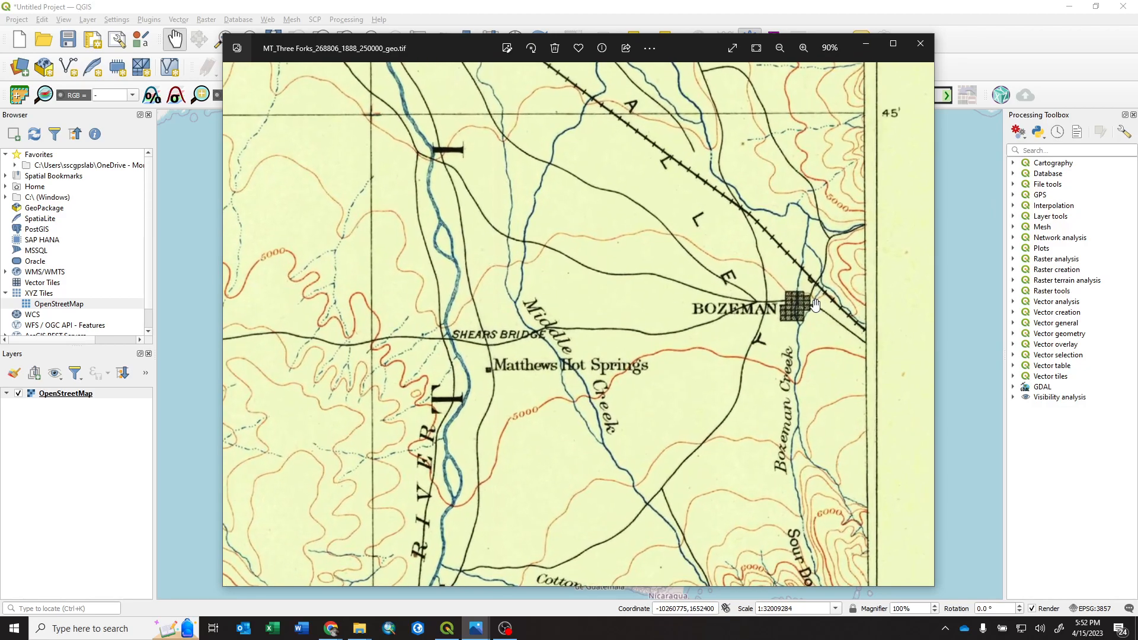
left_click_drag(596, 437, 605, 126)
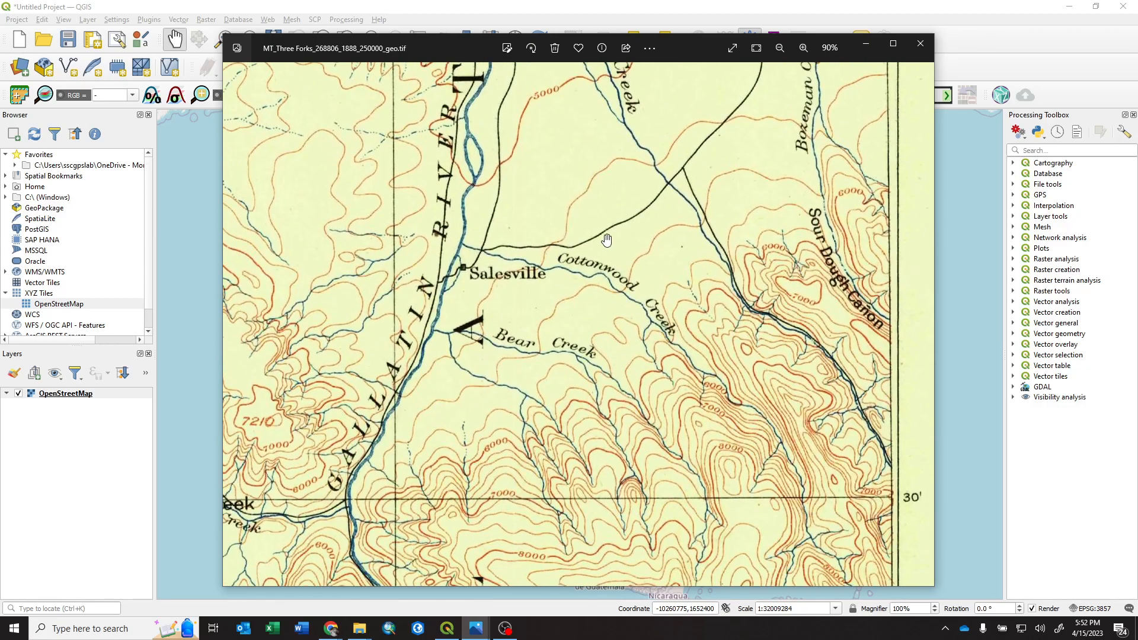
left_click_drag(530, 168, 561, 525)
left_click_drag(378, 85, 681, 468)
left_click_drag(497, 239, 523, 319)
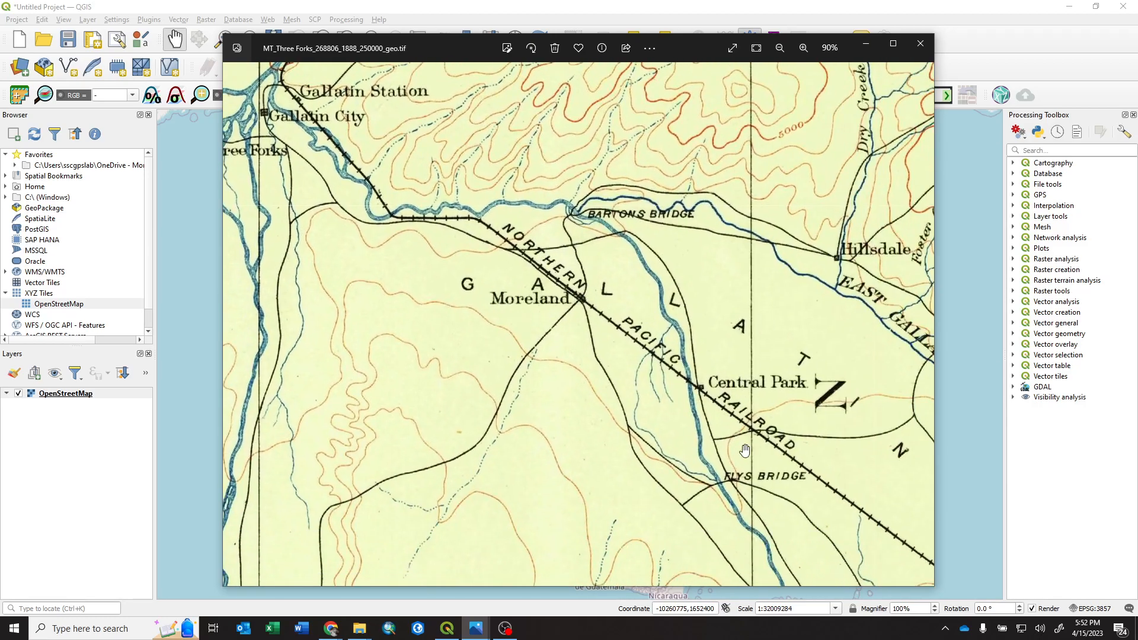
scroll(653, 404, "down", 5)
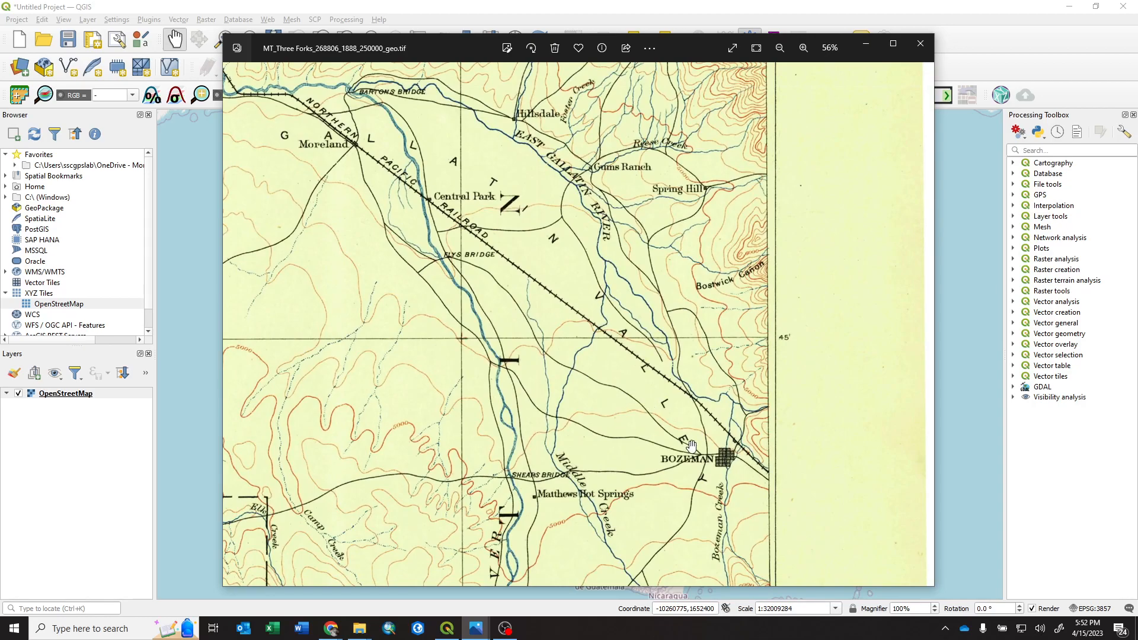
Trace the Northern Pacific Railroad on the map between Bozeman, Moreland and Gallatin Station near Three Forks.
left_click_drag(662, 427, 569, 317)
left_click_drag(498, 210, 852, 537)
scroll(485, 196, "up", 3)
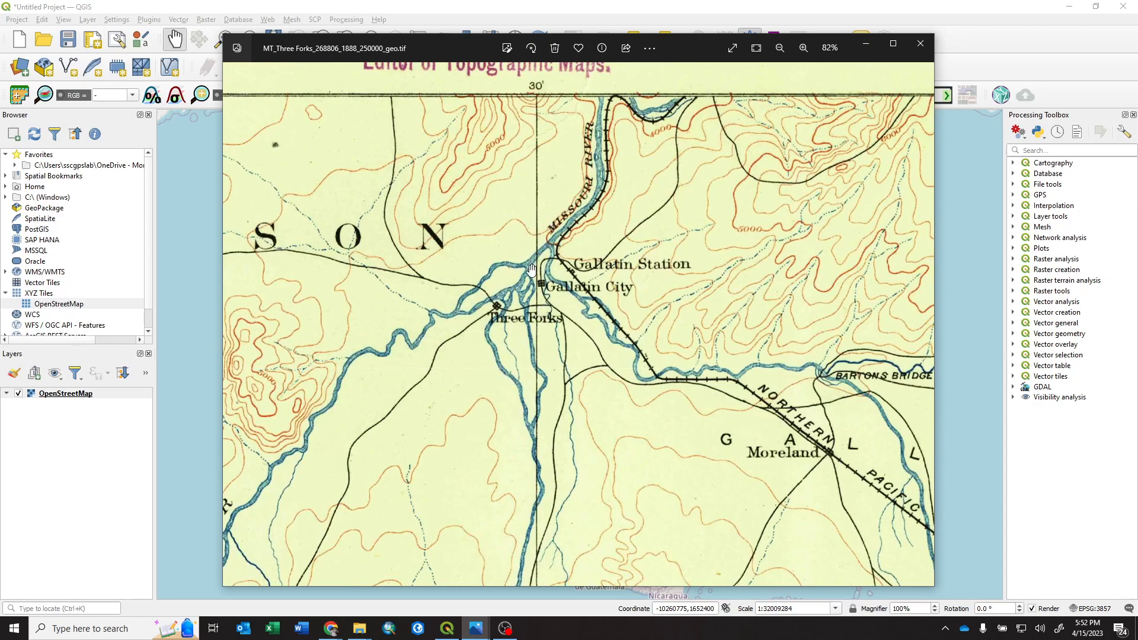
left_click_drag(710, 365, 524, 204)
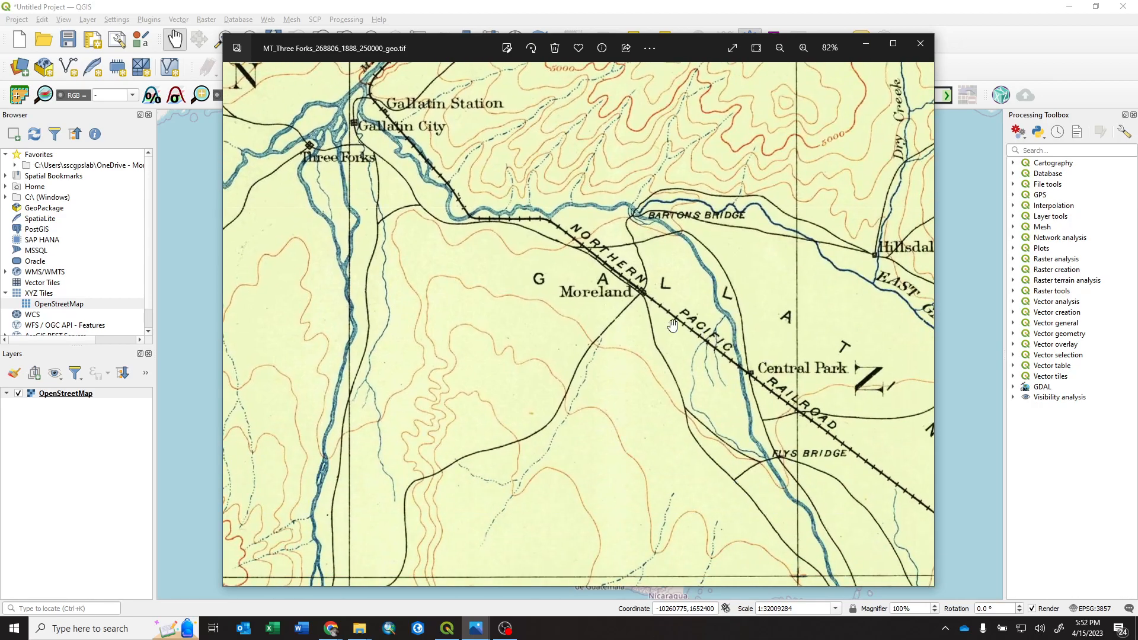
scroll(681, 314, "down", 3)
left_click_drag(696, 356, 492, 229)
left_click_drag(773, 438, 547, 333)
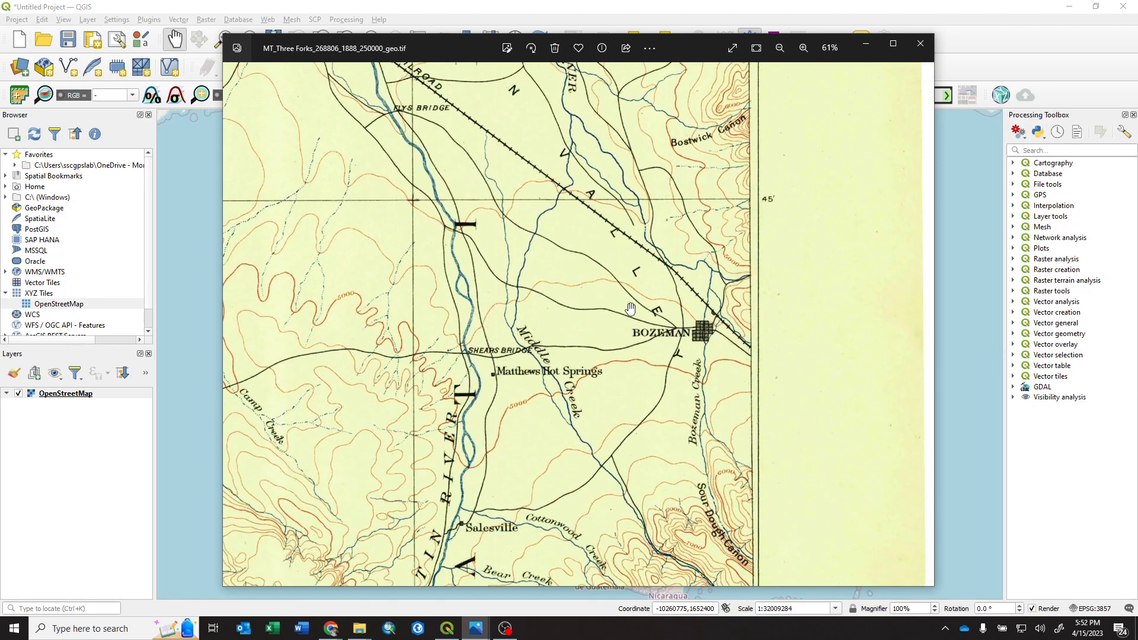
left_click_drag(629, 259, 735, 400)
left_click_drag(540, 235, 801, 348)
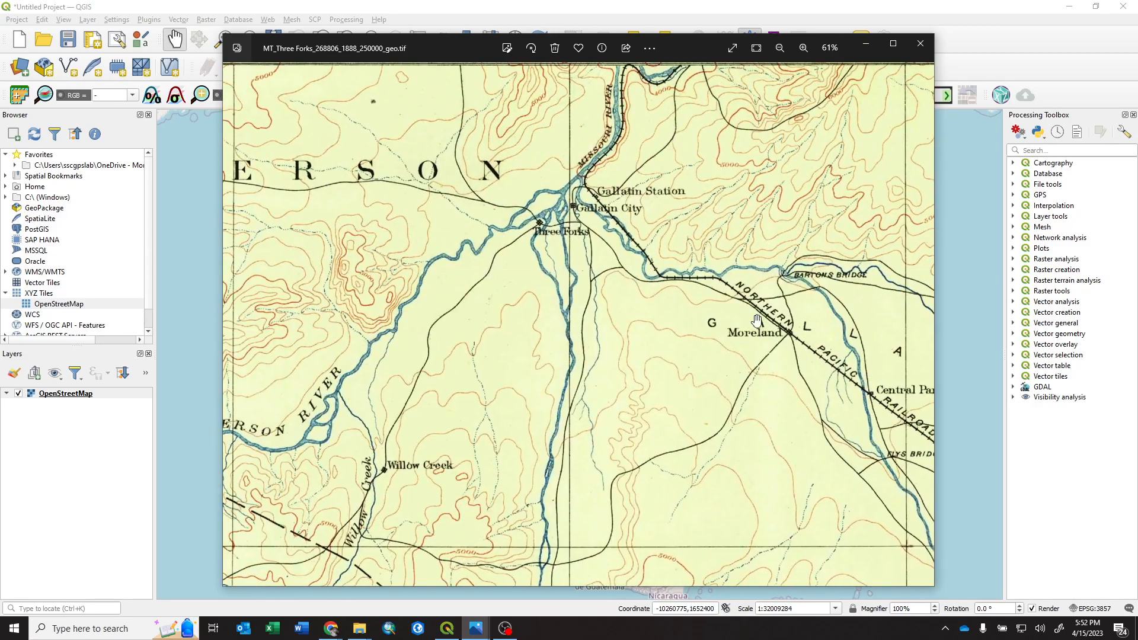
scroll(584, 297, "down", 8)
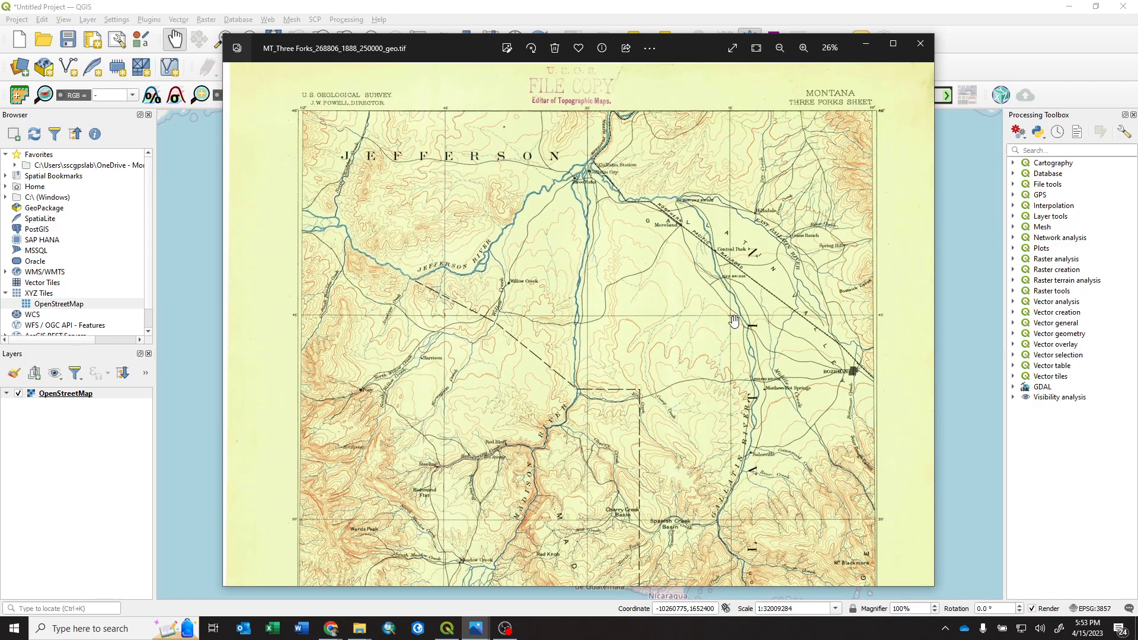
scroll(499, 440, "down", 4)
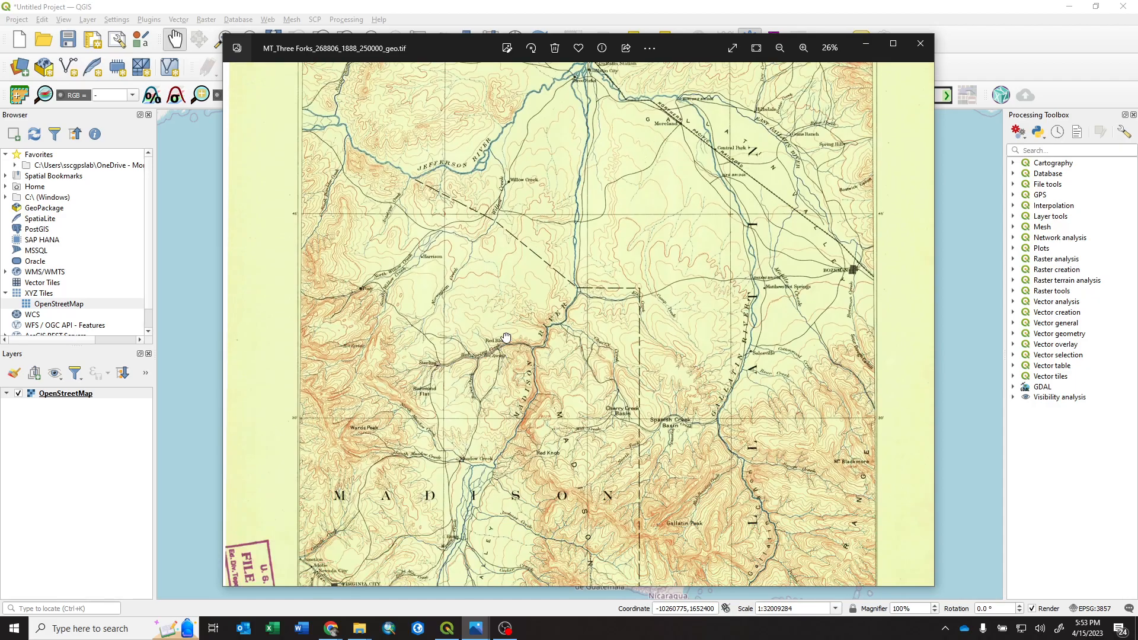
Inspect Ennis in the Madison Valley and the Virginia City area near the map's western edge.
left_click_drag(500, 440, 503, 361)
scroll(444, 291, "up", 5, "ctrl")
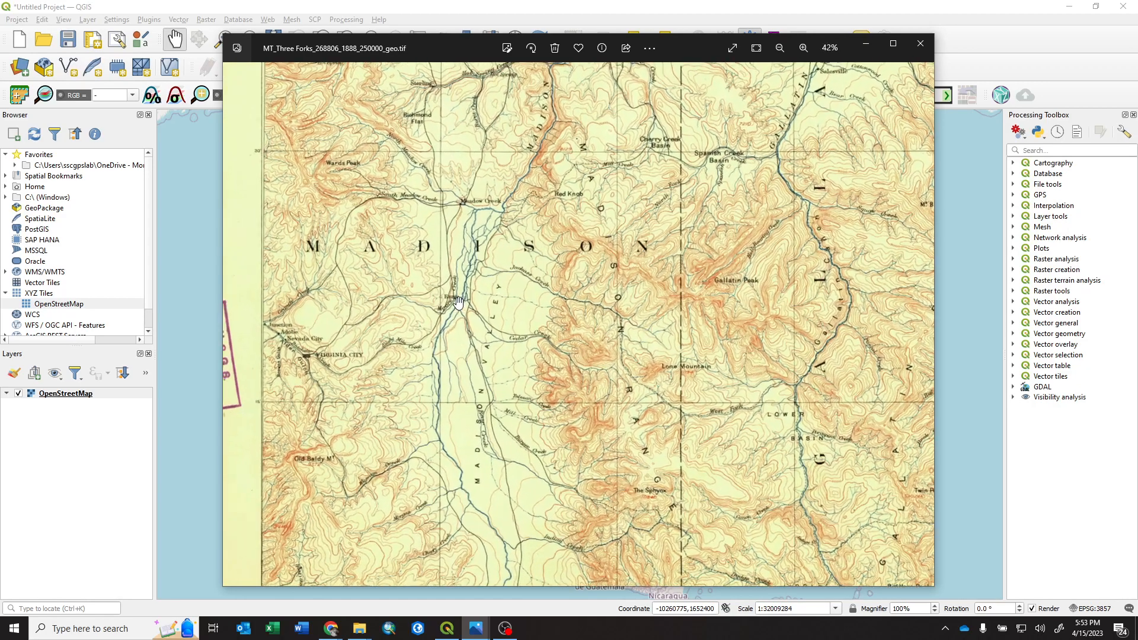
scroll(464, 304, "up", 4, "ctrl")
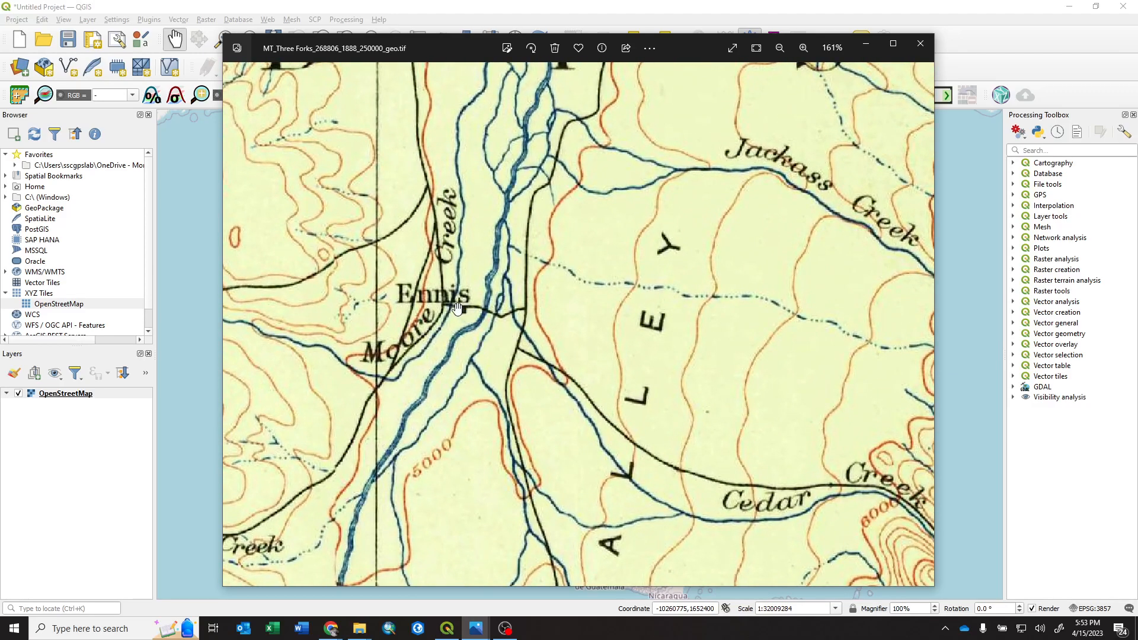
scroll(457, 305, "down", 4, "ctrl")
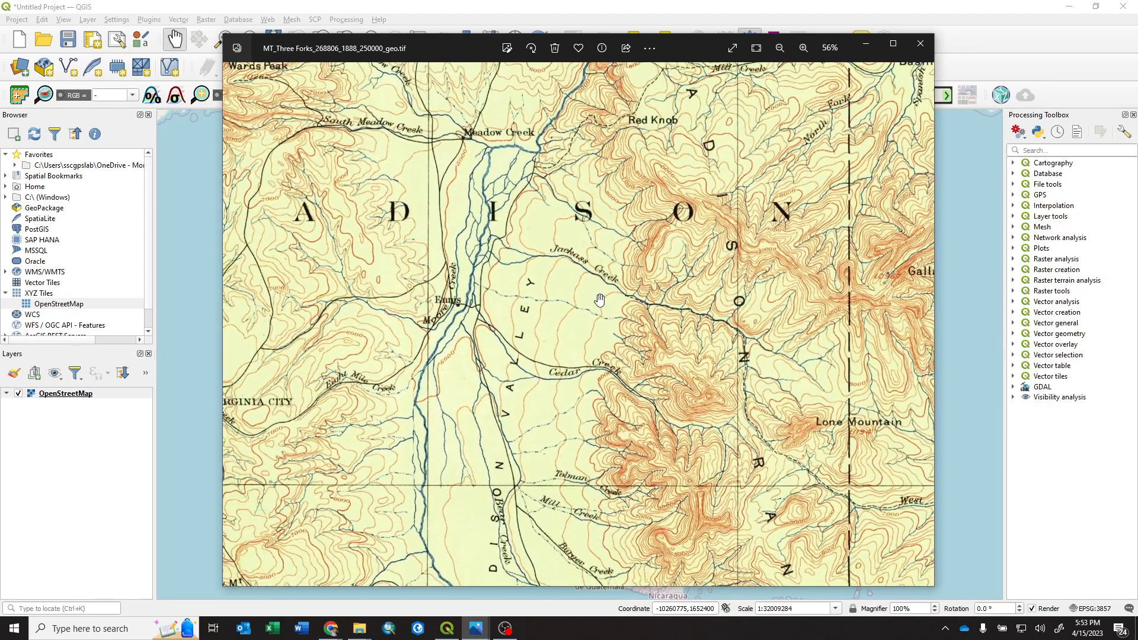
scroll(439, 320, "up", 3, "ctrl")
scroll(445, 308, "down", 3, "ctrl")
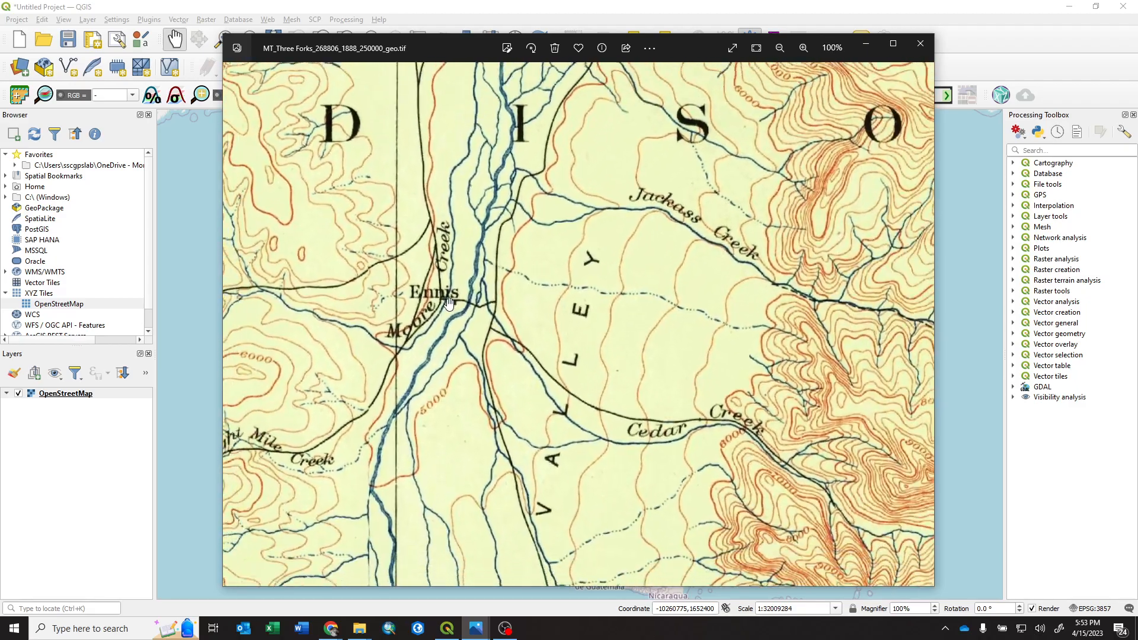
scroll(304, 314, "down", 2, "ctrl")
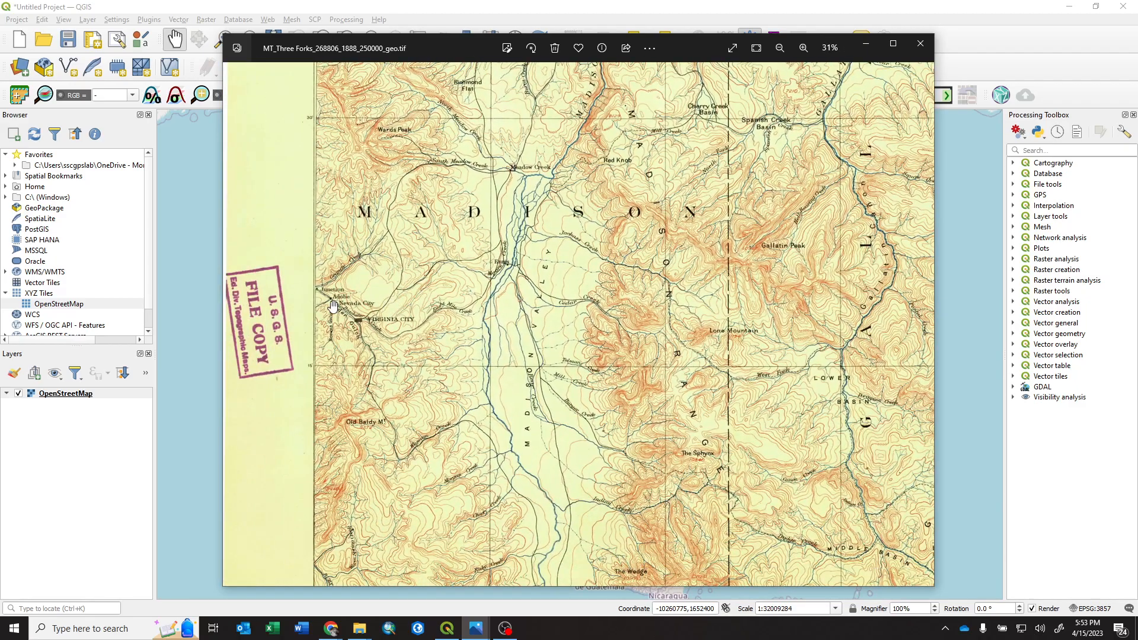
scroll(331, 305, "up", 2, "ctrl")
scroll(356, 313, "down", 5)
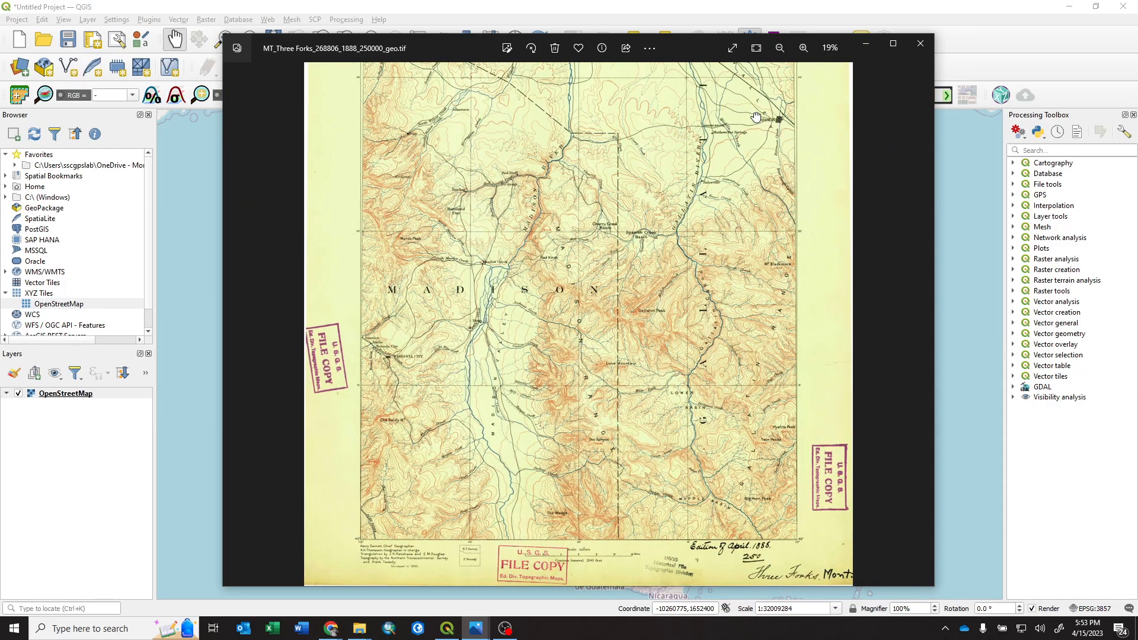
Inspect the Three Forks settlement and the river confluence beside Gallatin City at the north of the map.
left_click_drag(756, 117, 719, 67)
left_click_drag(685, 111, 690, 346)
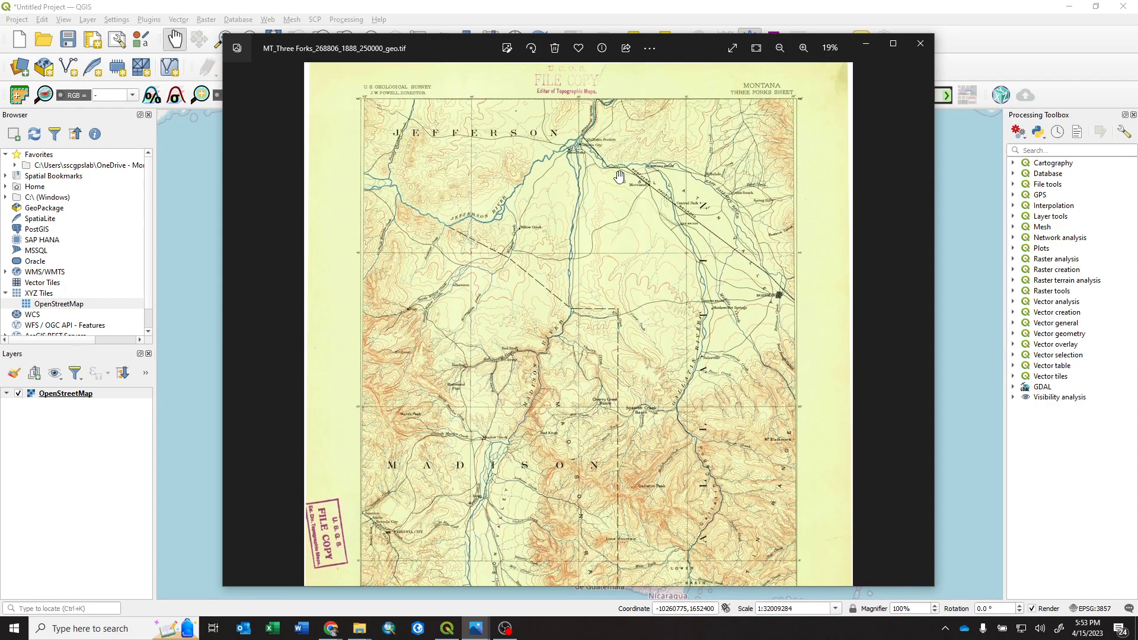
scroll(558, 156, "up", 3)
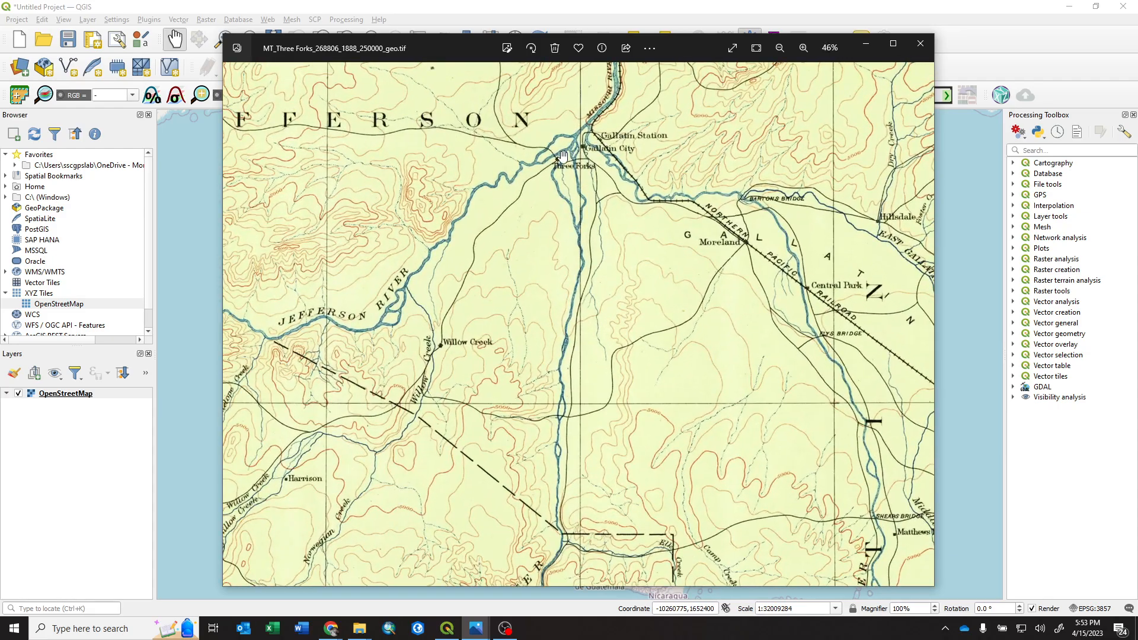
scroll(578, 142, "up", 3)
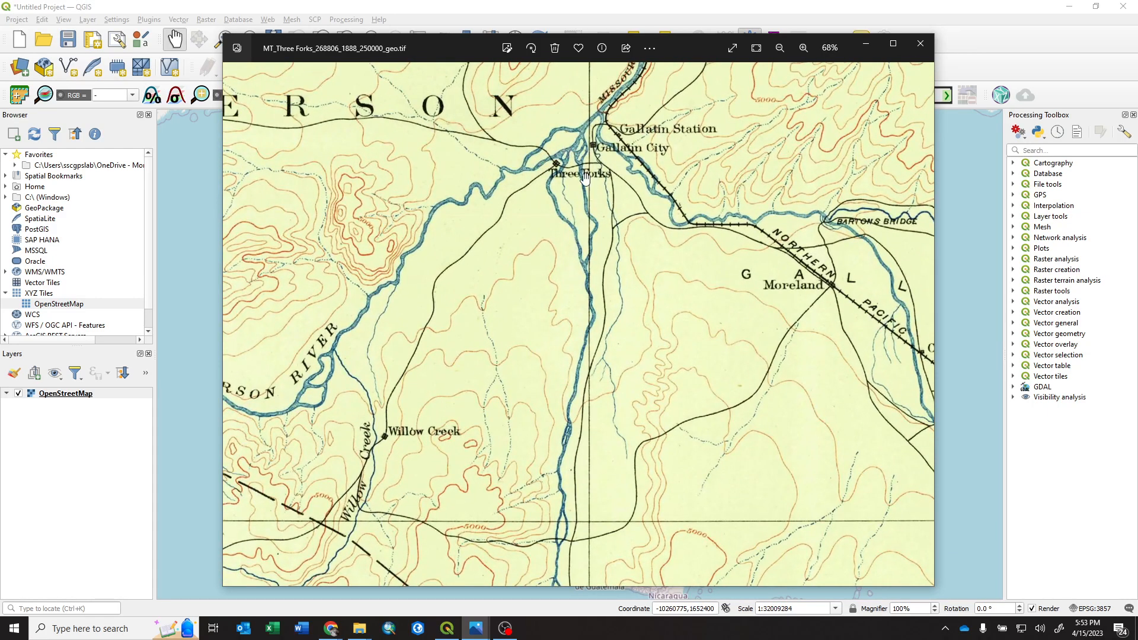
scroll(563, 190, "down", 6)
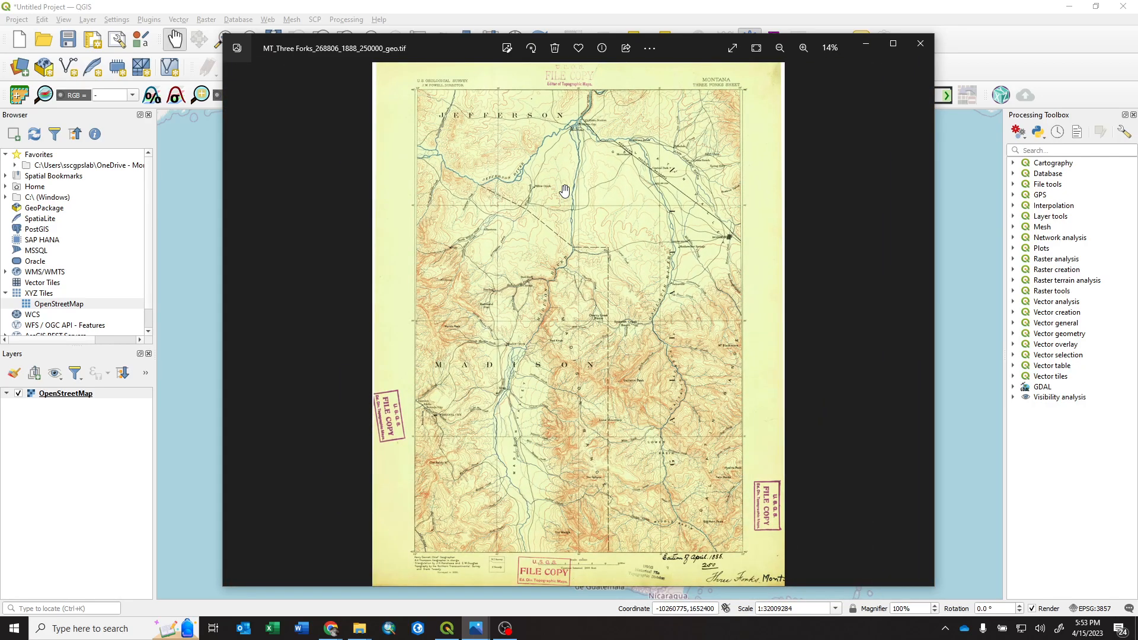
Examine the map's latitude and longitude labels along the northern edges and the 45' grid-line intersection south of Flys Bridge.
scroll(453, 156, "up", 1)
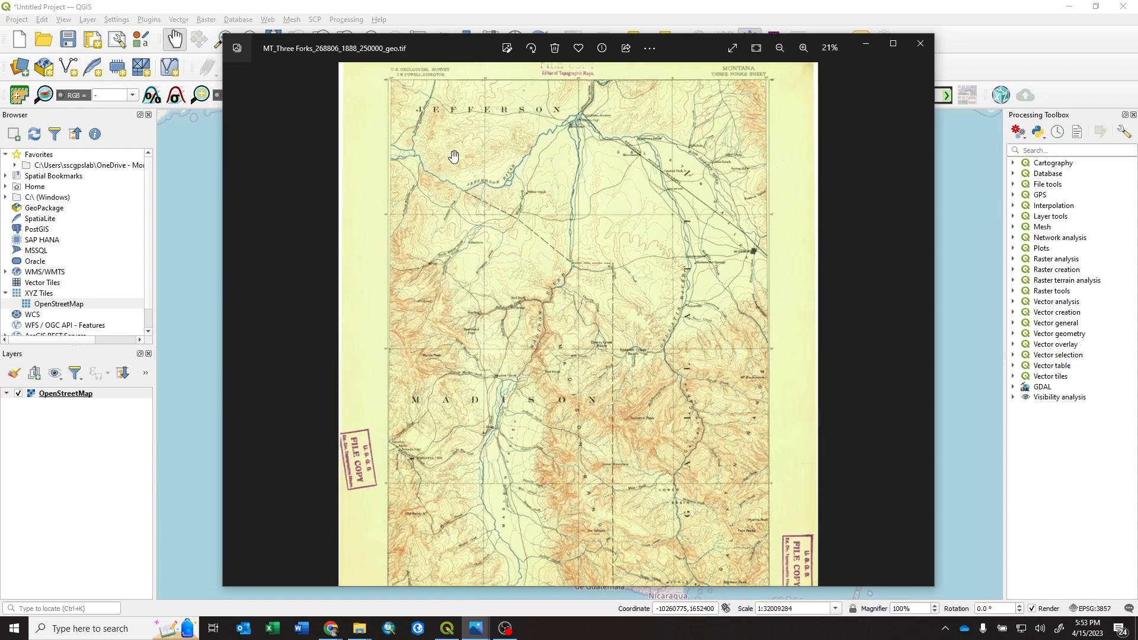
scroll(453, 156, "up", 3)
left_click_drag(423, 129, 511, 296)
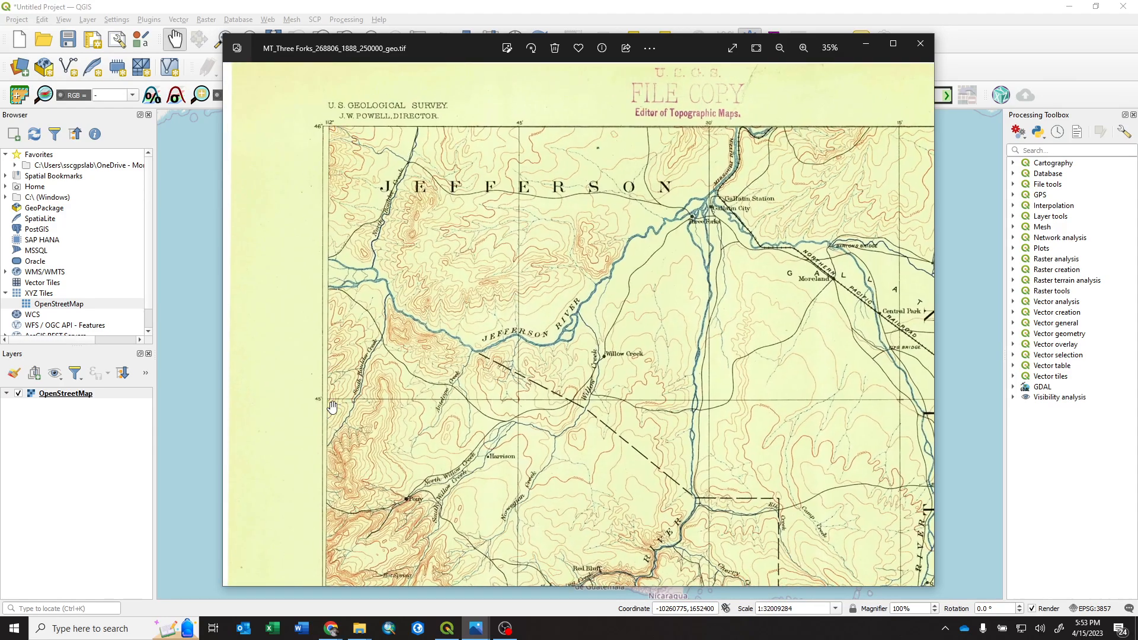
left_click_drag(648, 373, 394, 341)
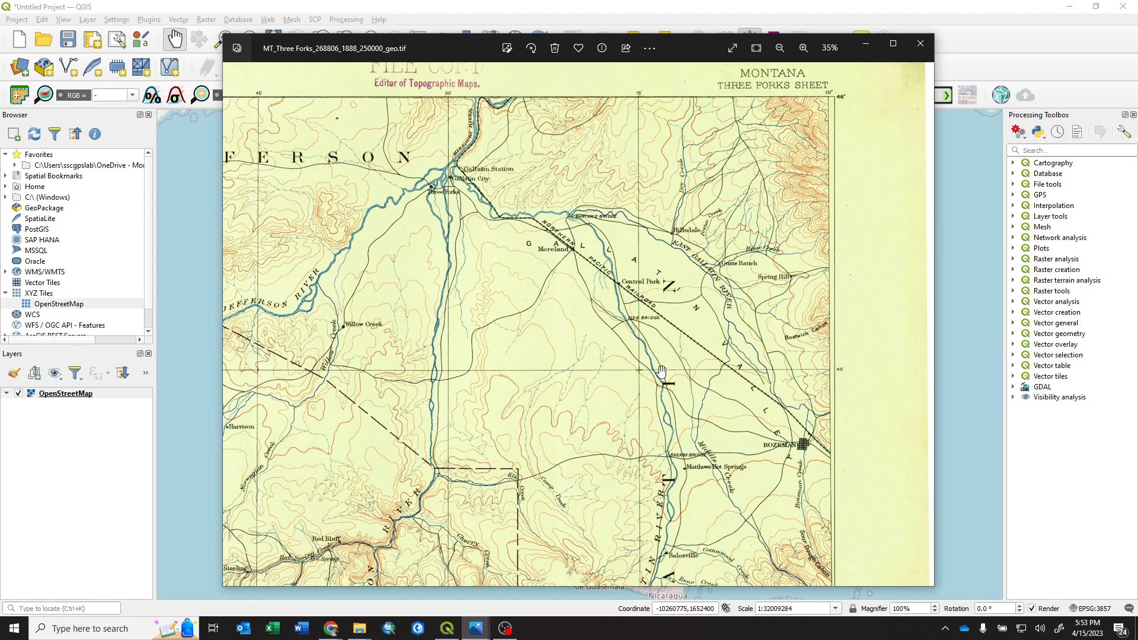
scroll(657, 358, "up", 6)
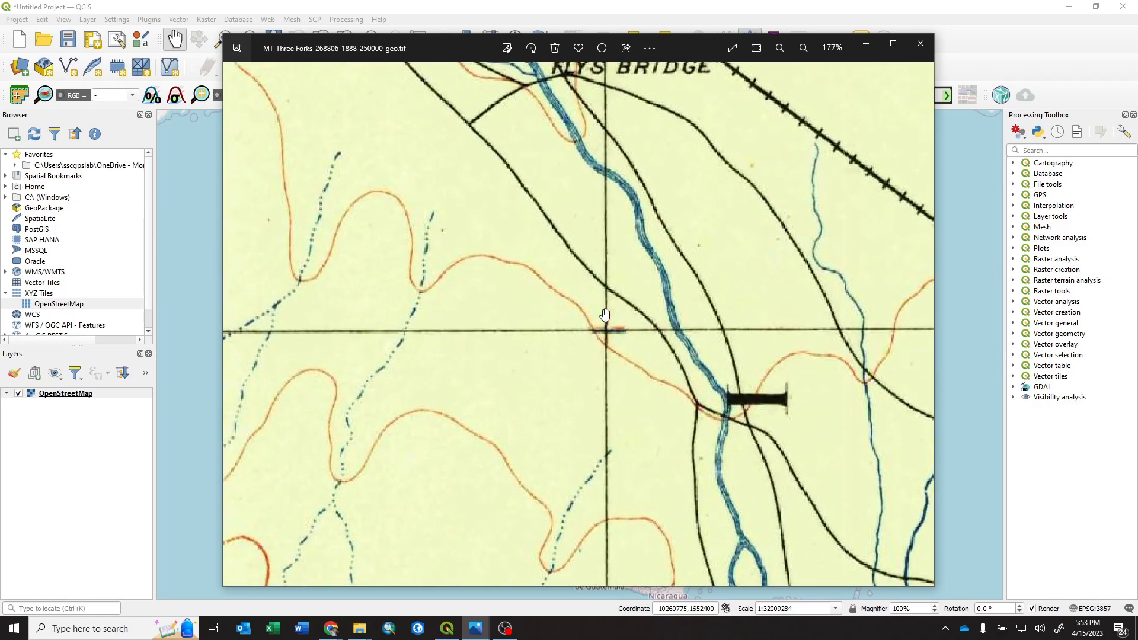
scroll(606, 326, "down", 6)
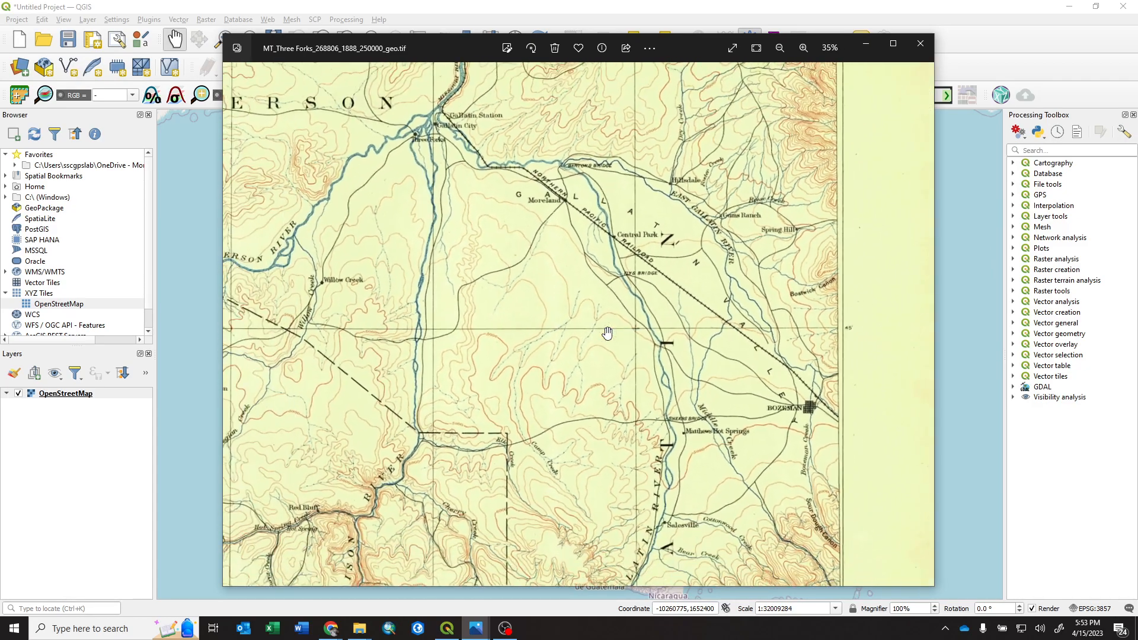
scroll(608, 333, "down", 2)
left_click_drag(611, 415, 633, 239)
left_click_drag(732, 452, 701, 226)
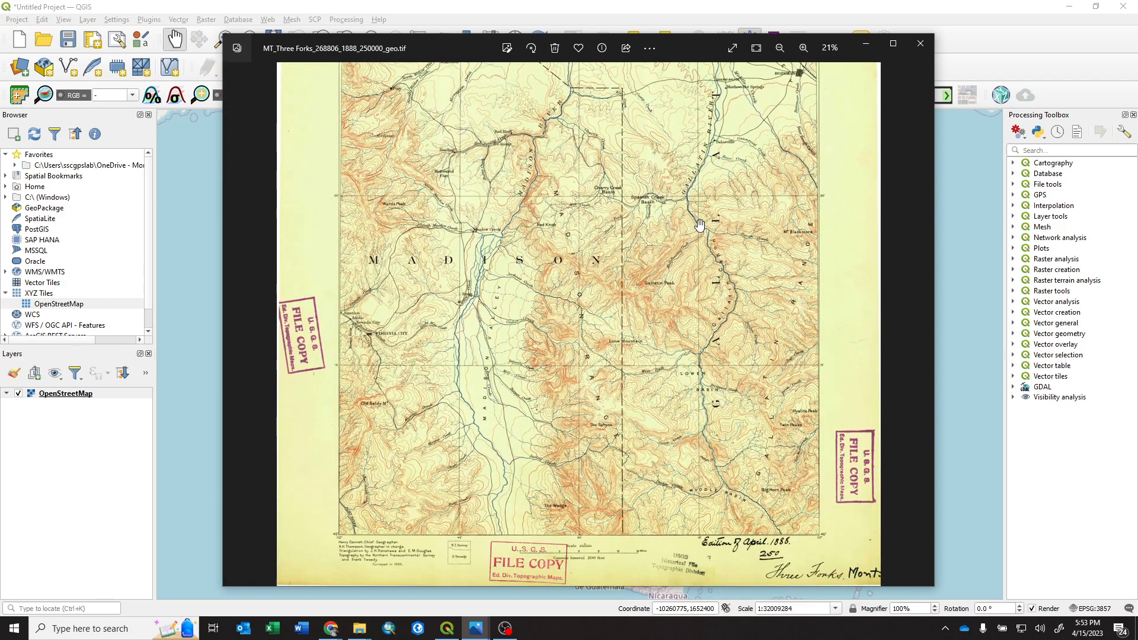
Examine the latitude labels along the map scan's eastern edge between its southeast and northeast corners.
scroll(711, 375, "up", 2)
left_click_drag(735, 365, 551, 280)
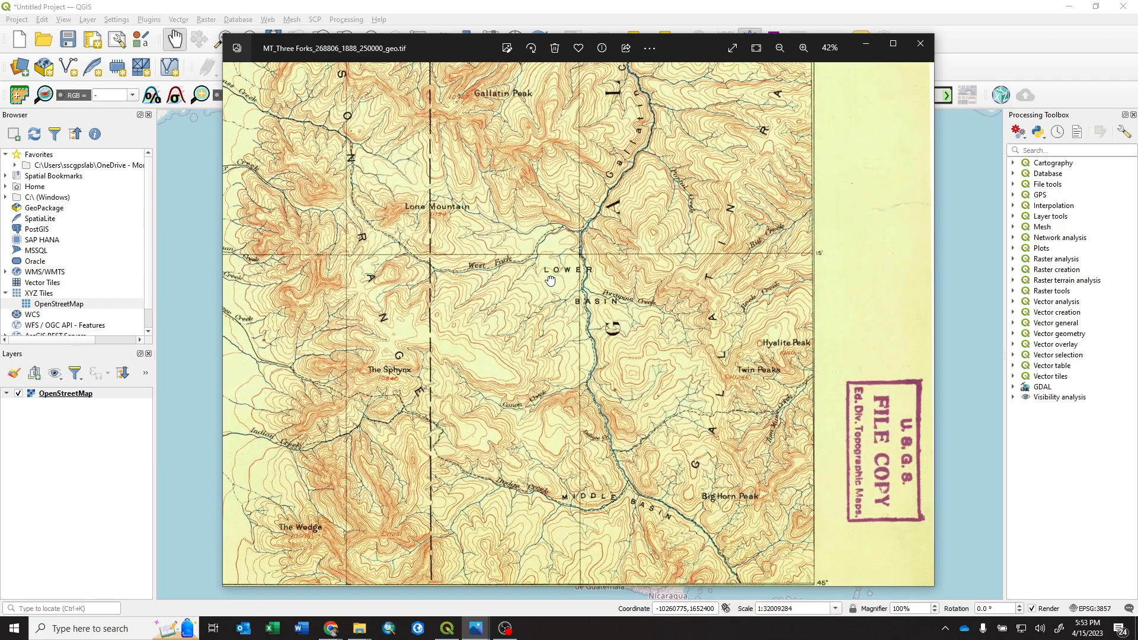
scroll(773, 347, "down", 3)
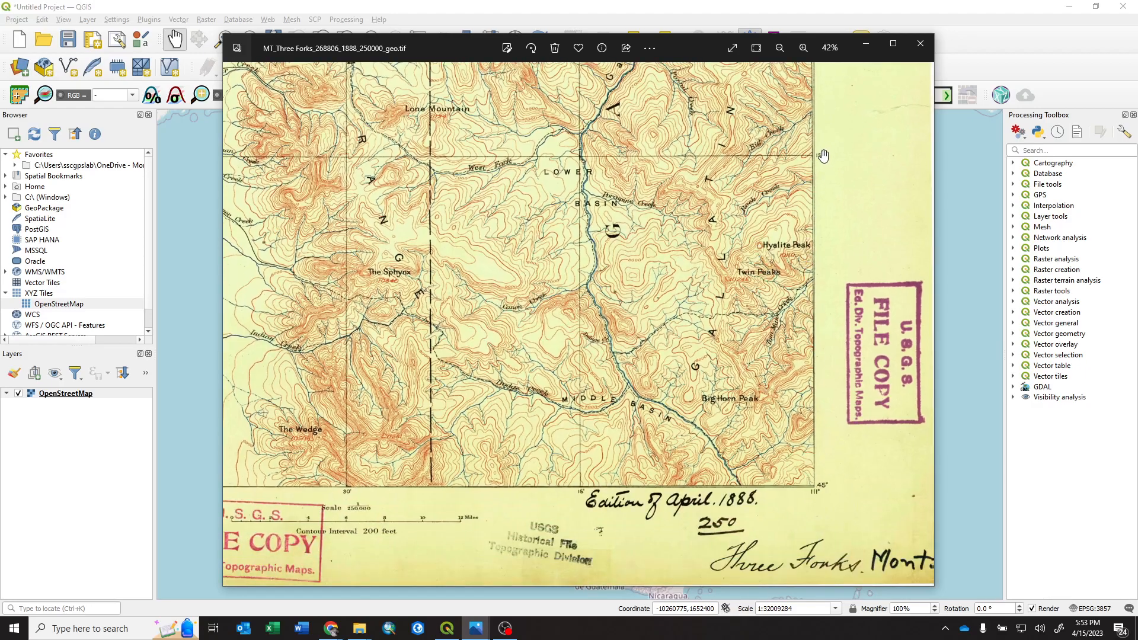
left_click_drag(664, 168, 629, 444)
left_click_drag(731, 170, 731, 345)
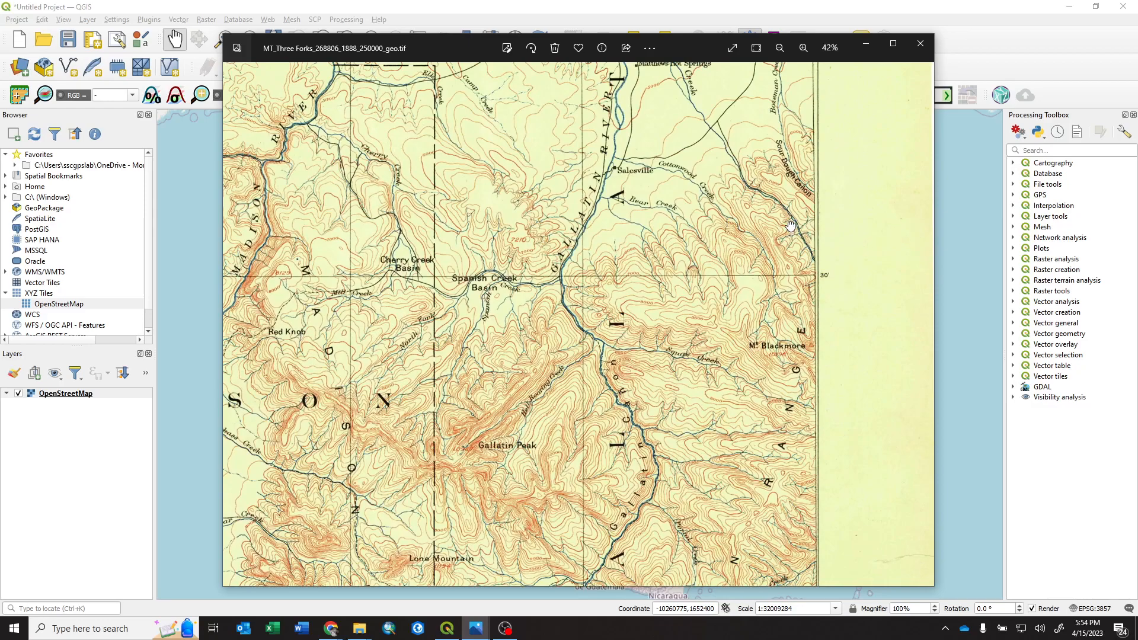
scroll(792, 225, "up", 15)
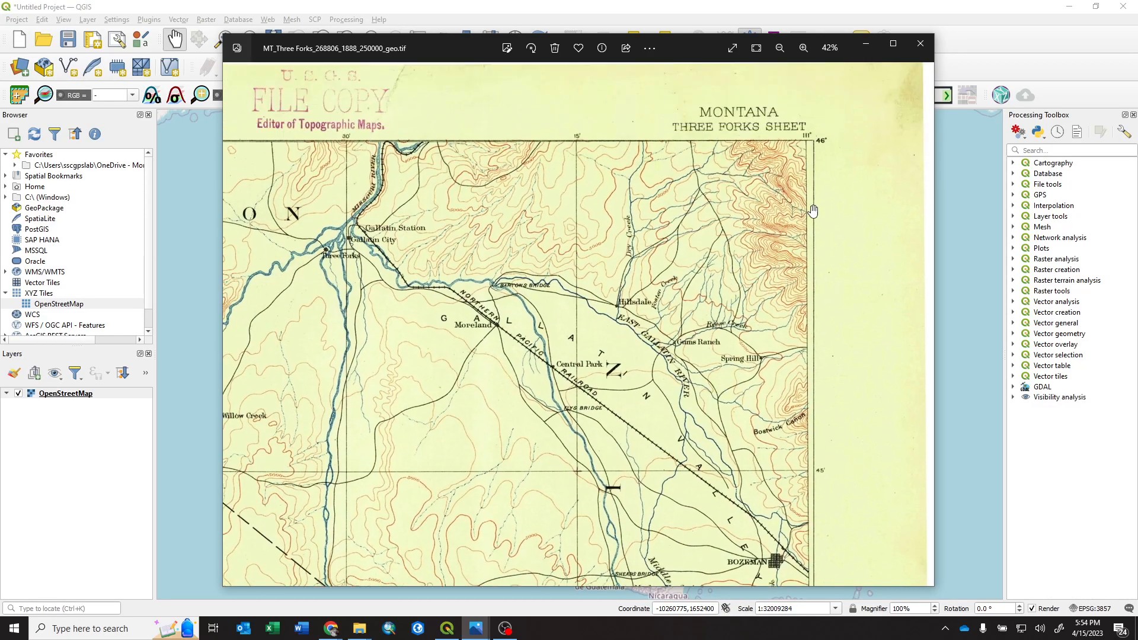
scroll(738, 328, "down", 15)
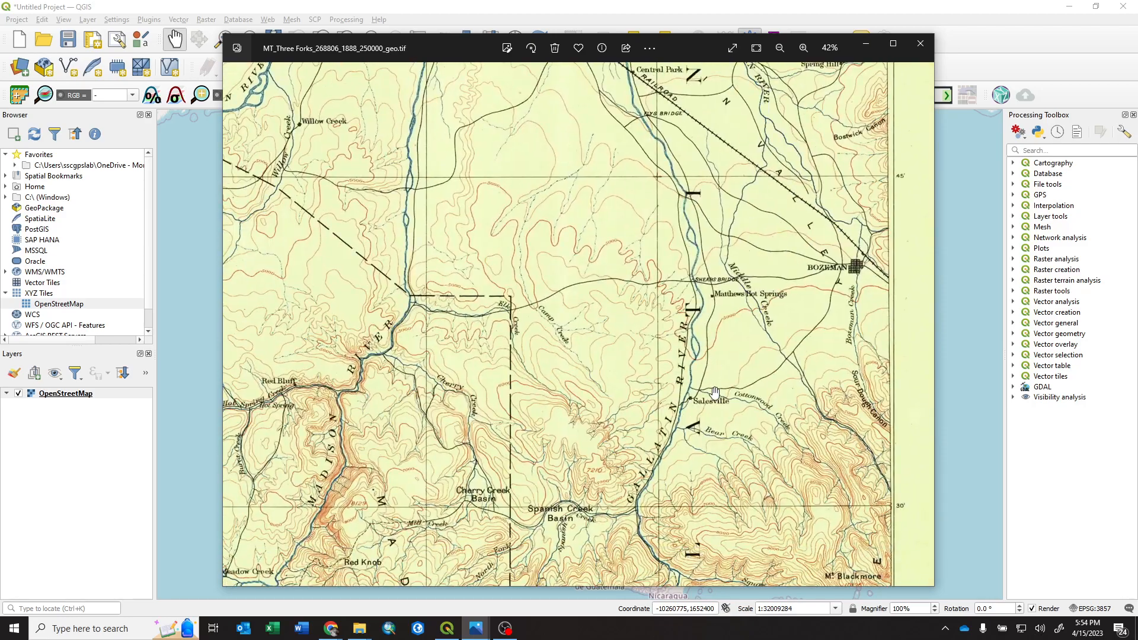
scroll(690, 359, "down", 5)
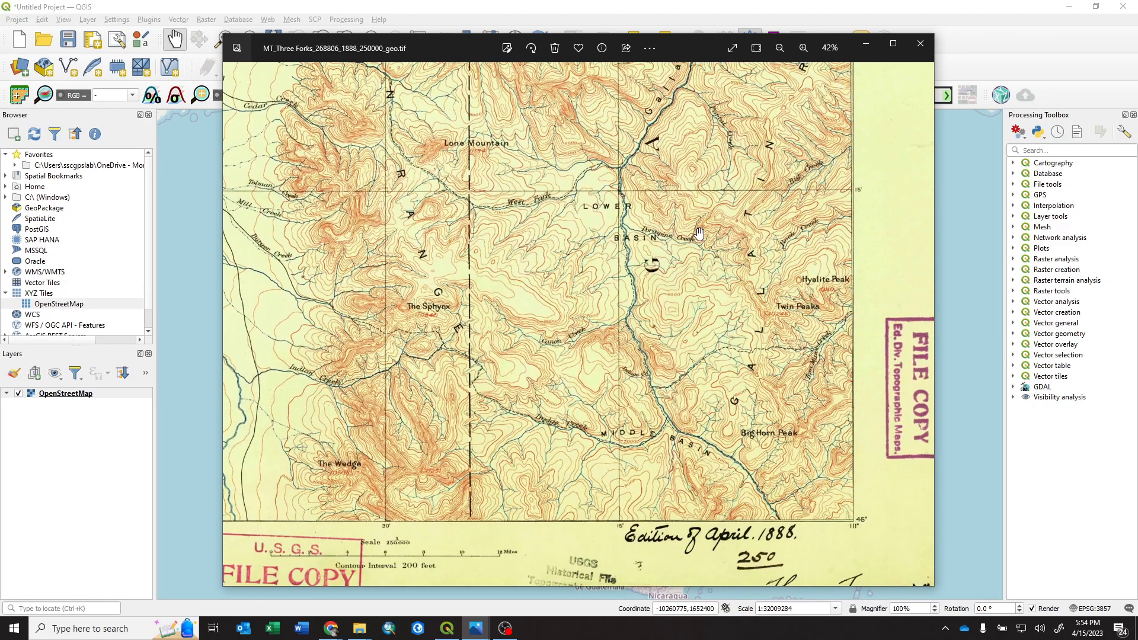
Examine the longitude labels along the map scan's southern edge between its southwest and southeast corners.
left_click_drag(510, 186, 723, 207)
left_click_drag(335, 243, 548, 245)
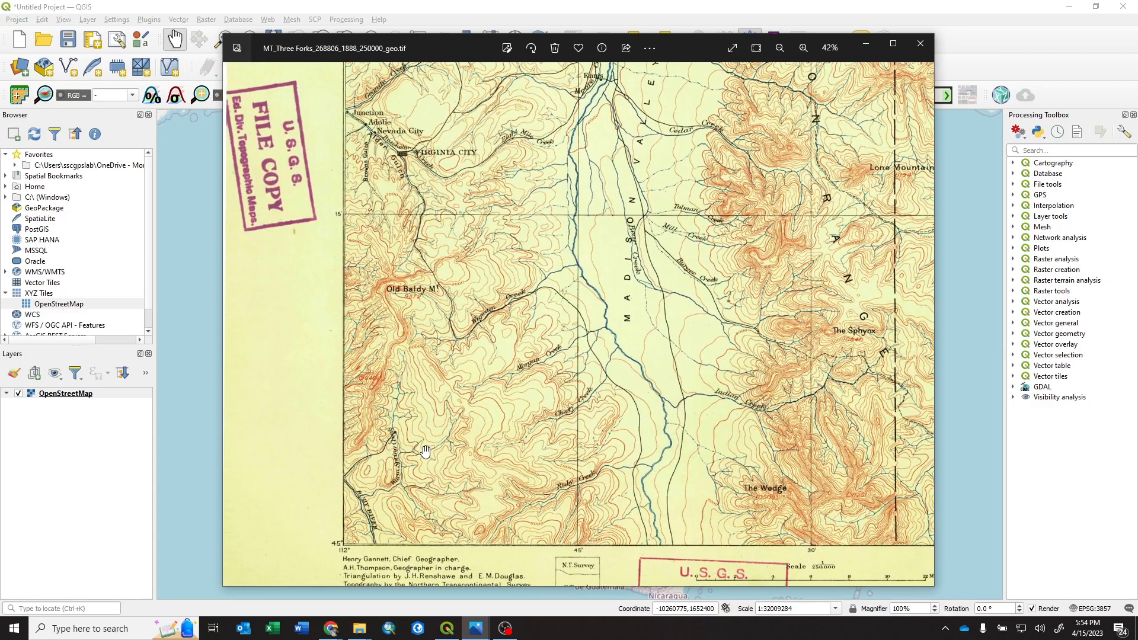
left_click_drag(552, 473, 303, 386)
left_click_drag(820, 468, 587, 495)
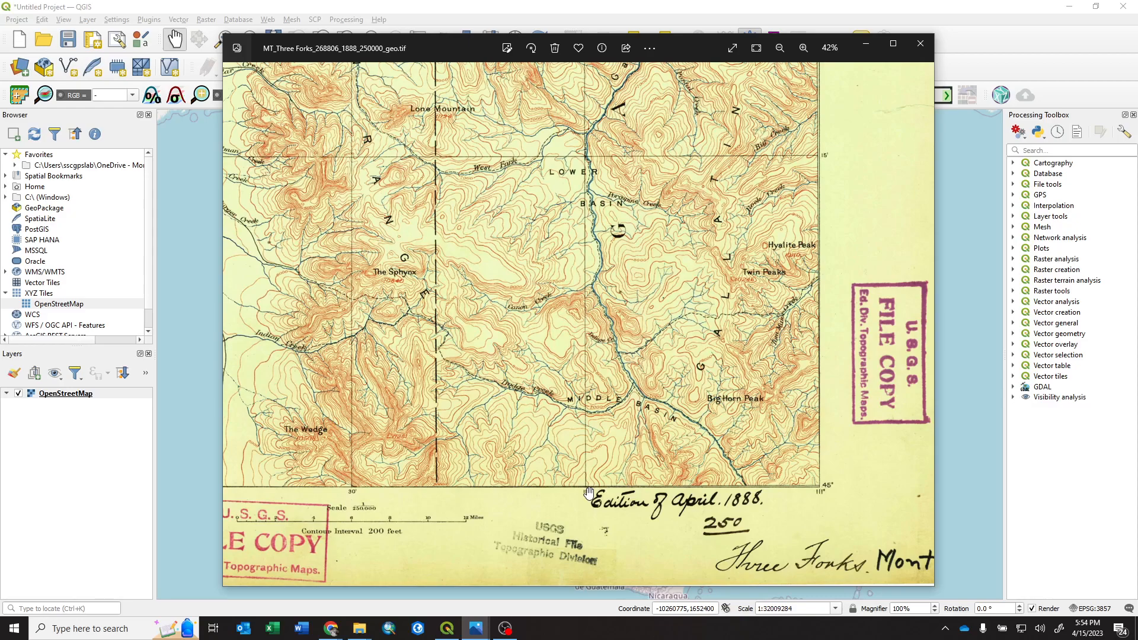
left_click_drag(451, 491, 509, 500)
left_click_drag(294, 406, 597, 406)
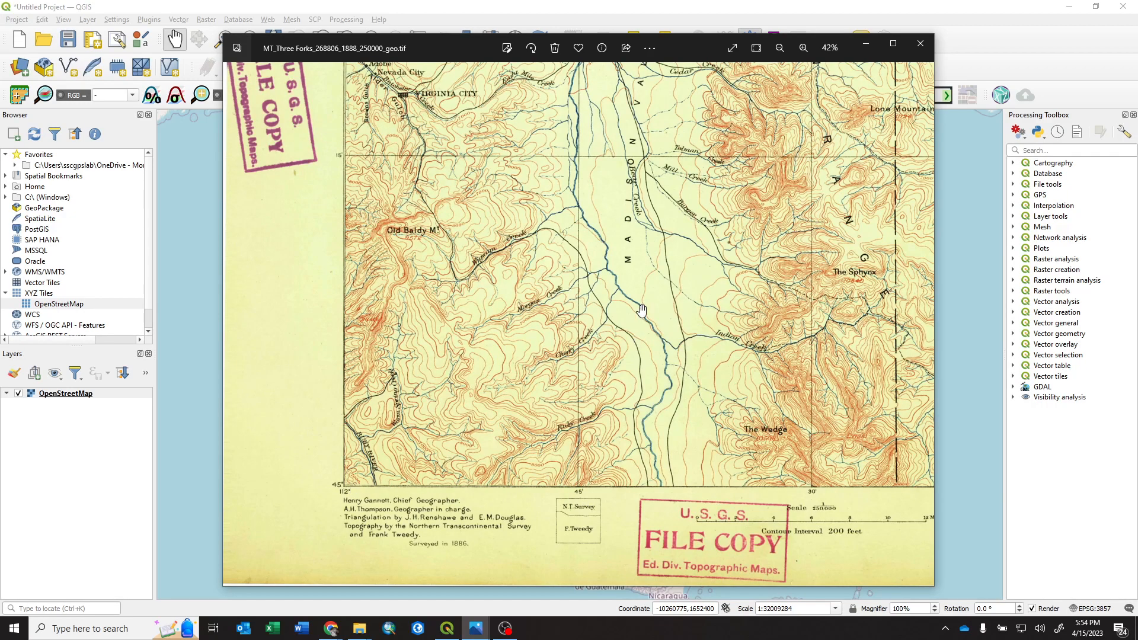
Follow the scan north from the Madison Valley to the Jefferson River and Three Forks, and return to the QGIS project.
left_click_drag(684, 260, 595, 456)
left_click_drag(619, 262, 528, 428)
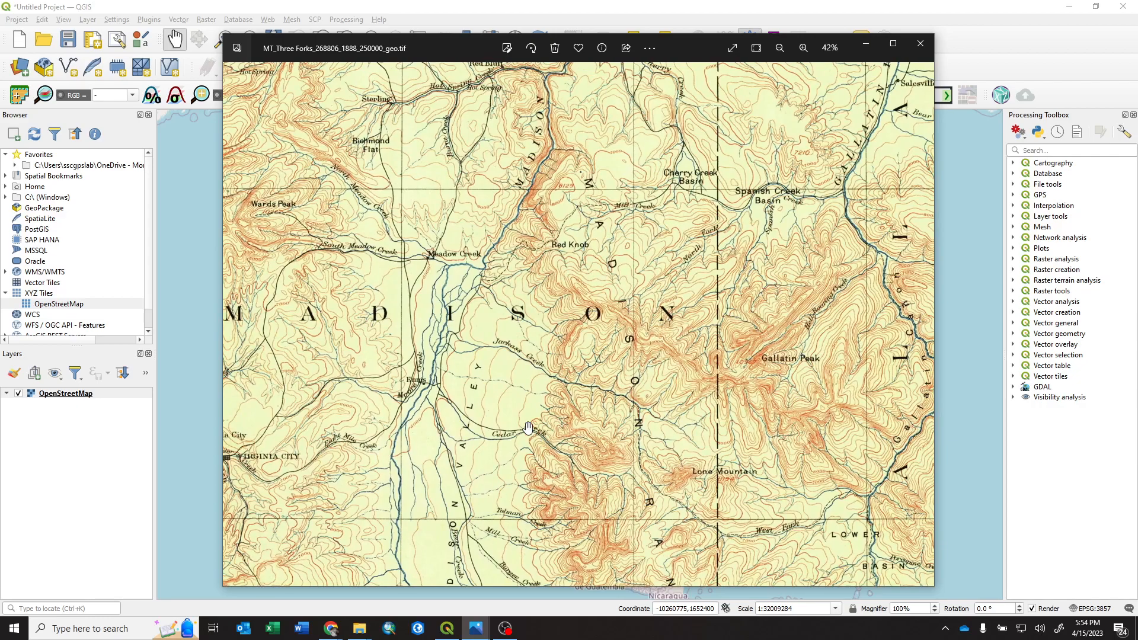
left_click_drag(622, 266, 615, 330)
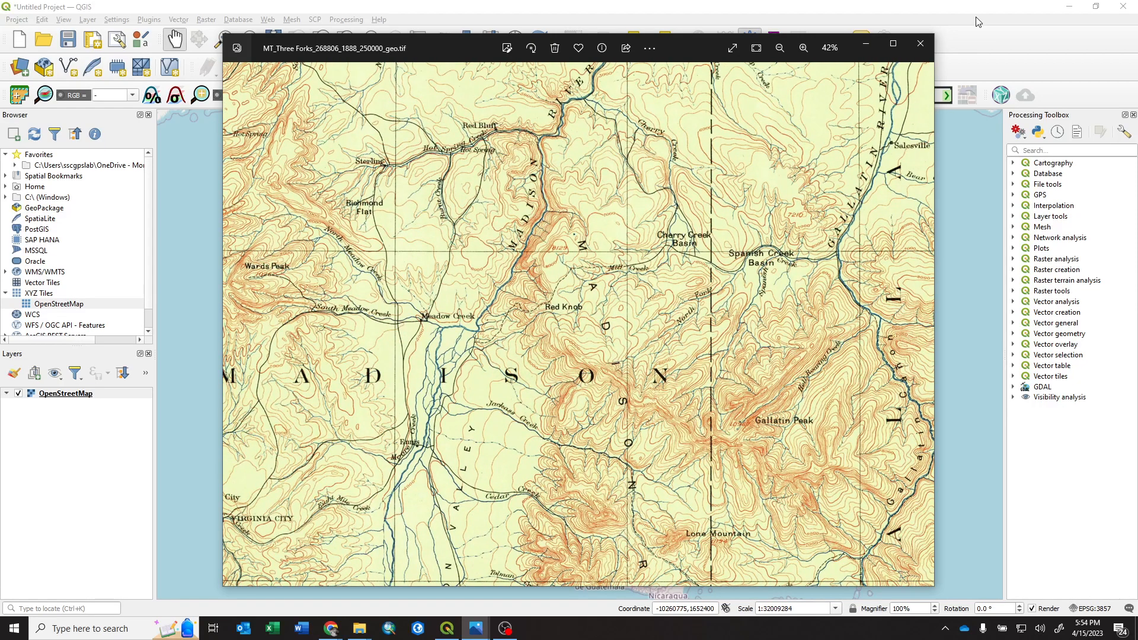
left_click_drag(587, 146, 739, 325)
left_click_drag(666, 135, 595, 327)
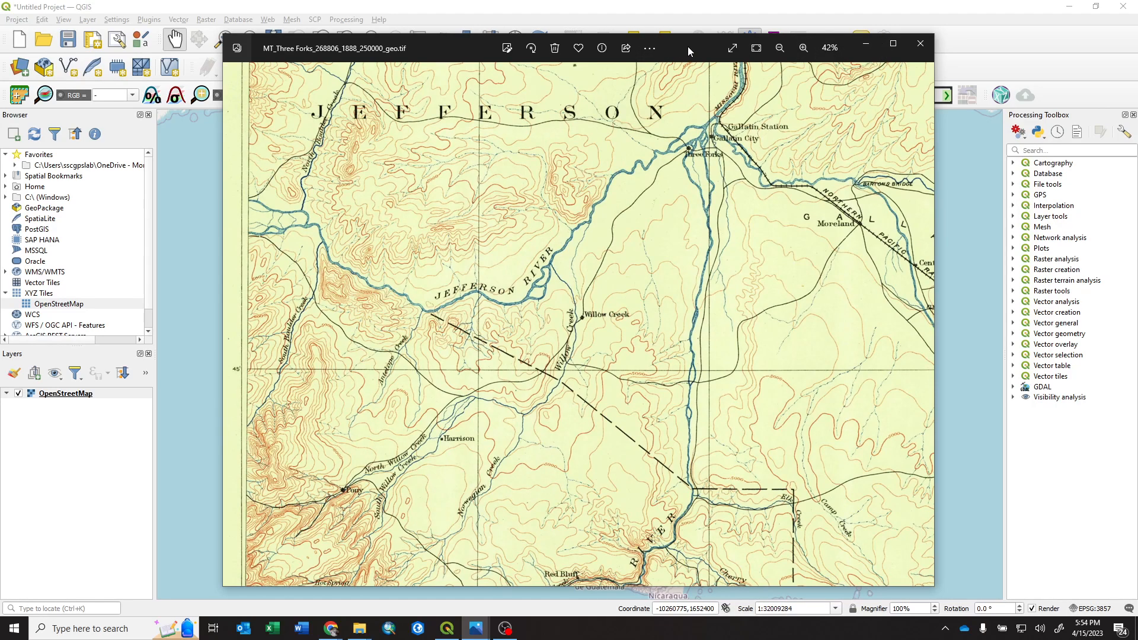
left_click(865, 46)
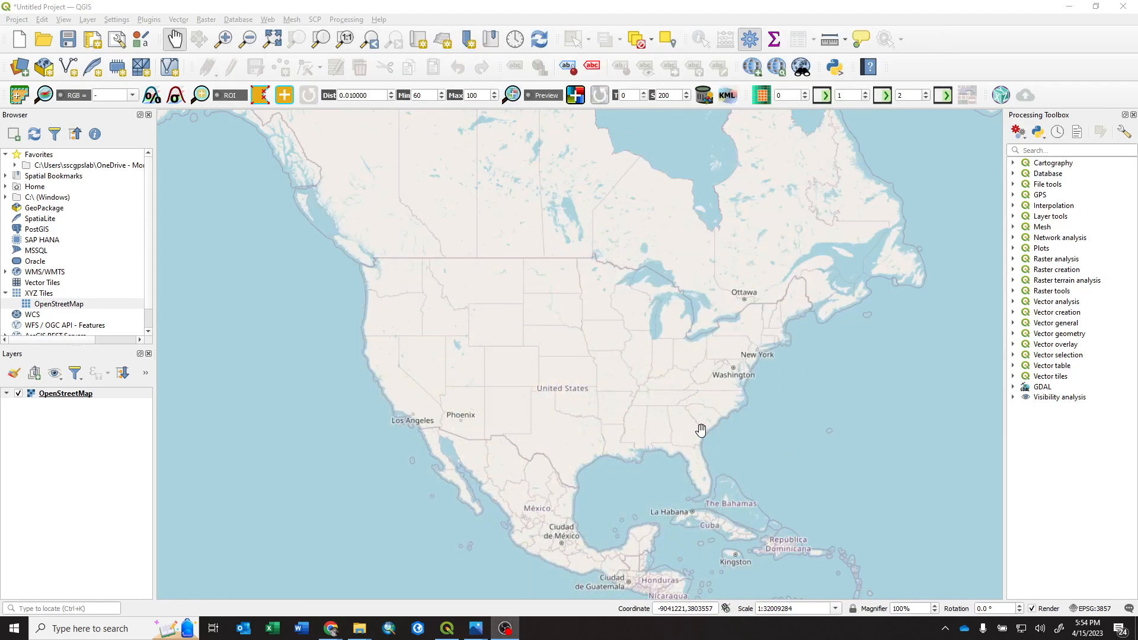
Locate Three Forks and the river confluence at Missouri River Headwaters State Park on the OpenStreetMap layer.
scroll(459, 294, "up", 5)
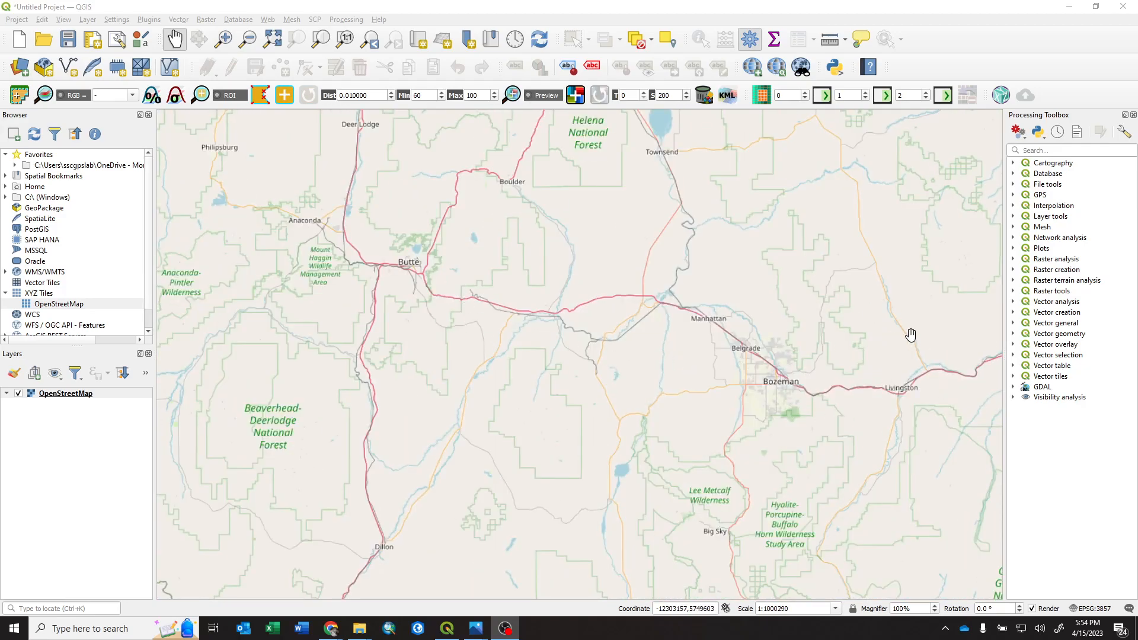
left_click_drag(636, 209, 650, 358)
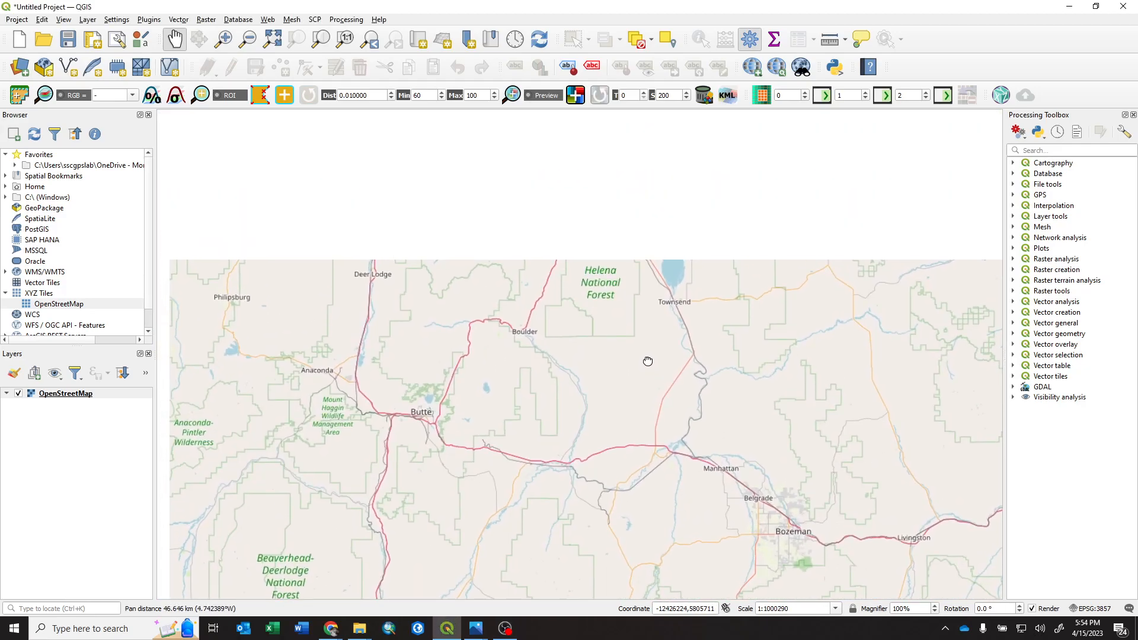
left_click_drag(529, 377, 489, 248)
scroll(651, 322, "up", 1)
scroll(556, 333, "up", 1)
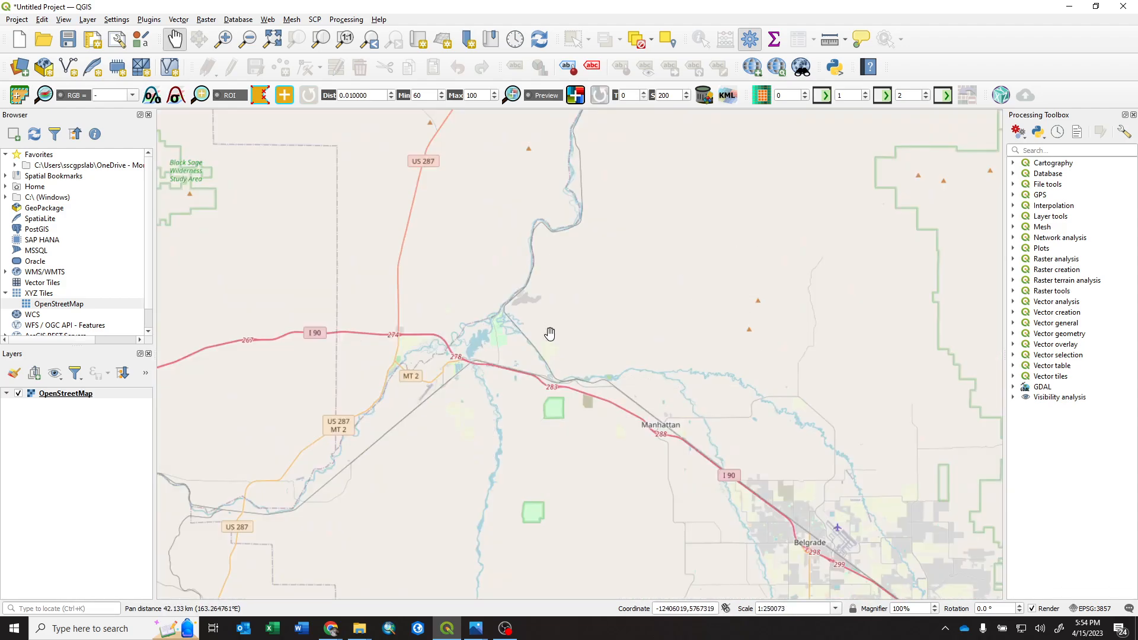
scroll(489, 317, "up", 1)
scroll(501, 313, "up", 1)
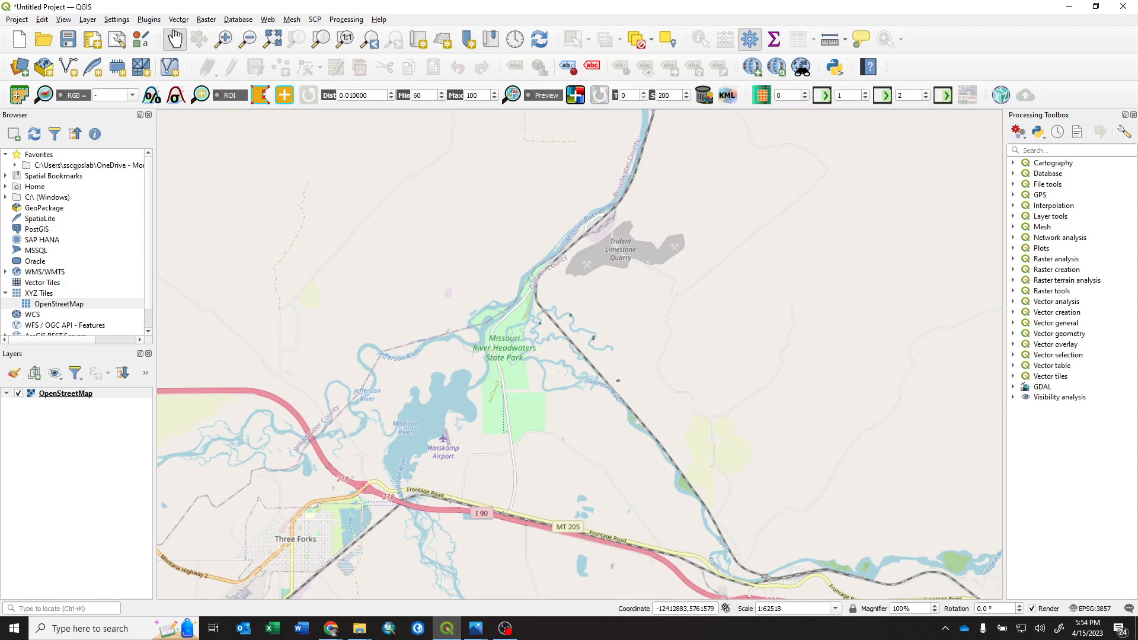
Compare the modern confluence with the 1888 scan around Gallatin City and Gallatin Station, and move the scan off the QGIS map.
left_click(475, 628)
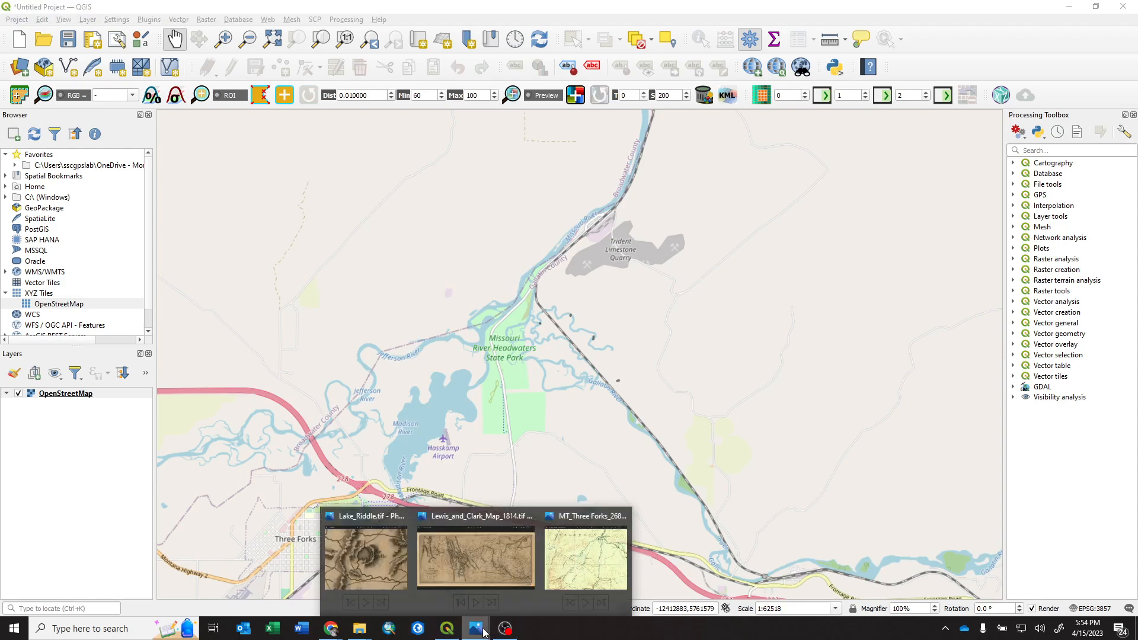
left_click(581, 518)
scroll(662, 254, "up", 4)
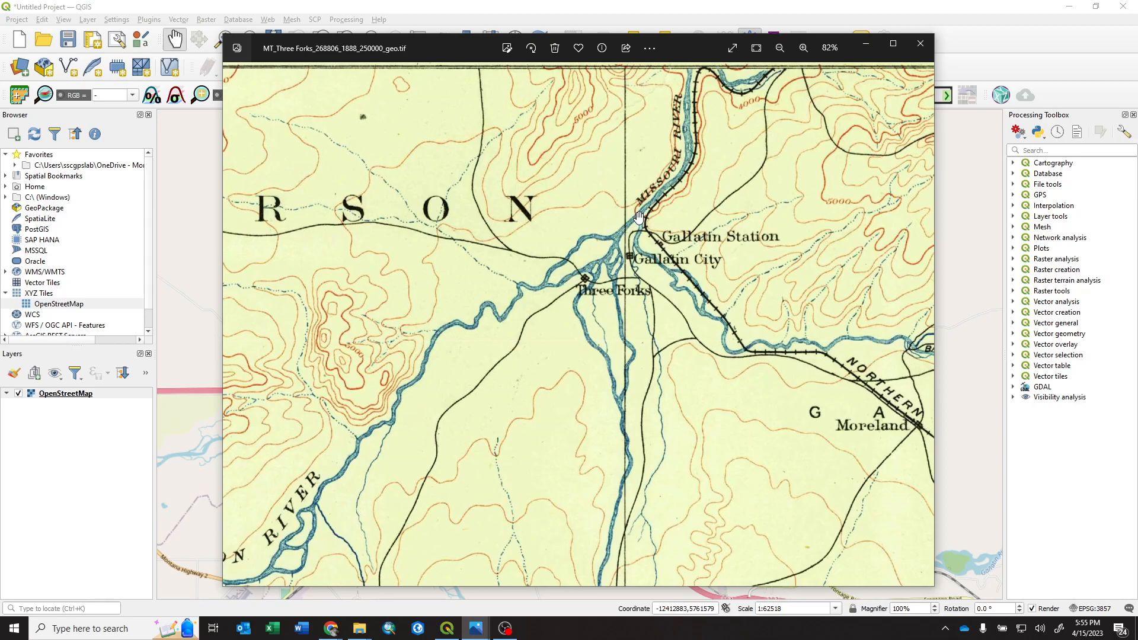
left_click_drag(699, 45, 1137, 57)
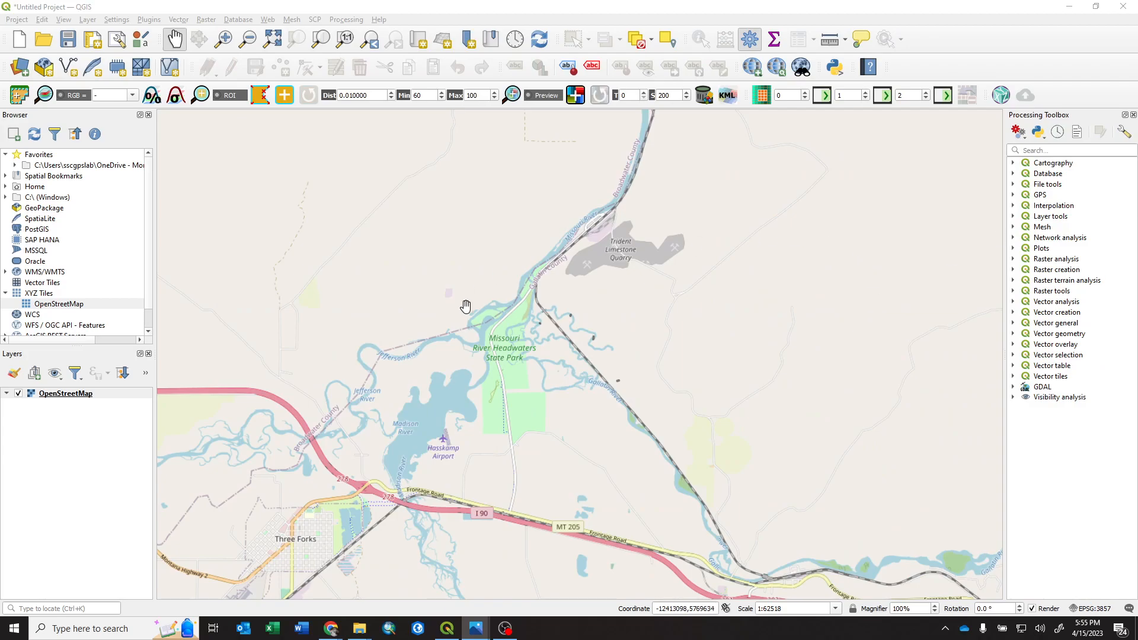
Open the Georeferencer and position its window over the map.
scroll(533, 299, "down", 6)
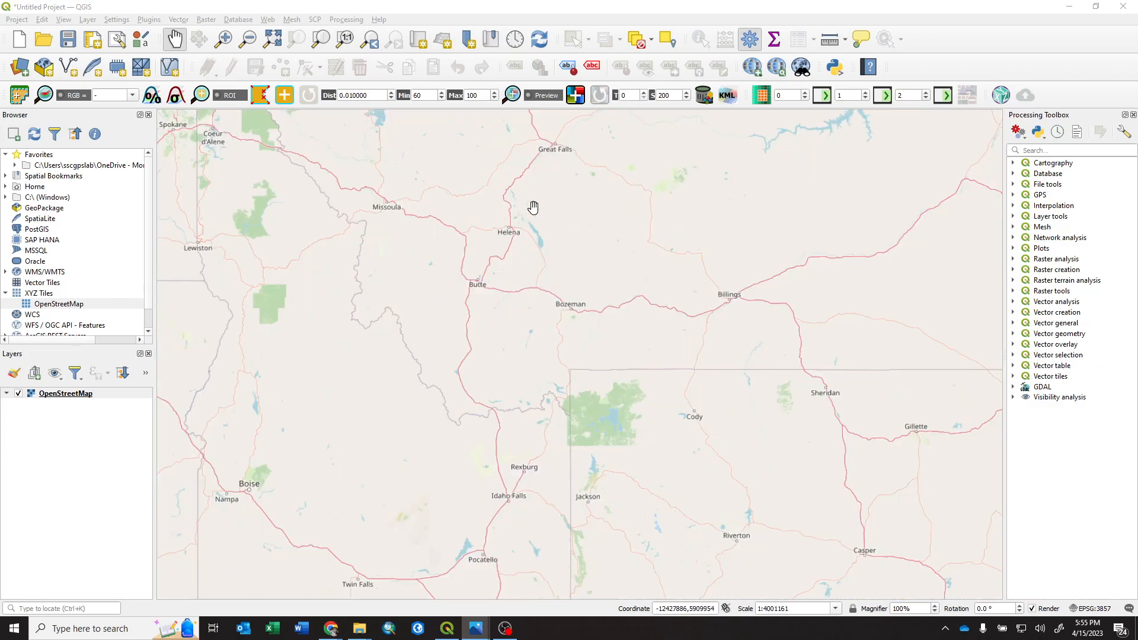
left_click(206, 20)
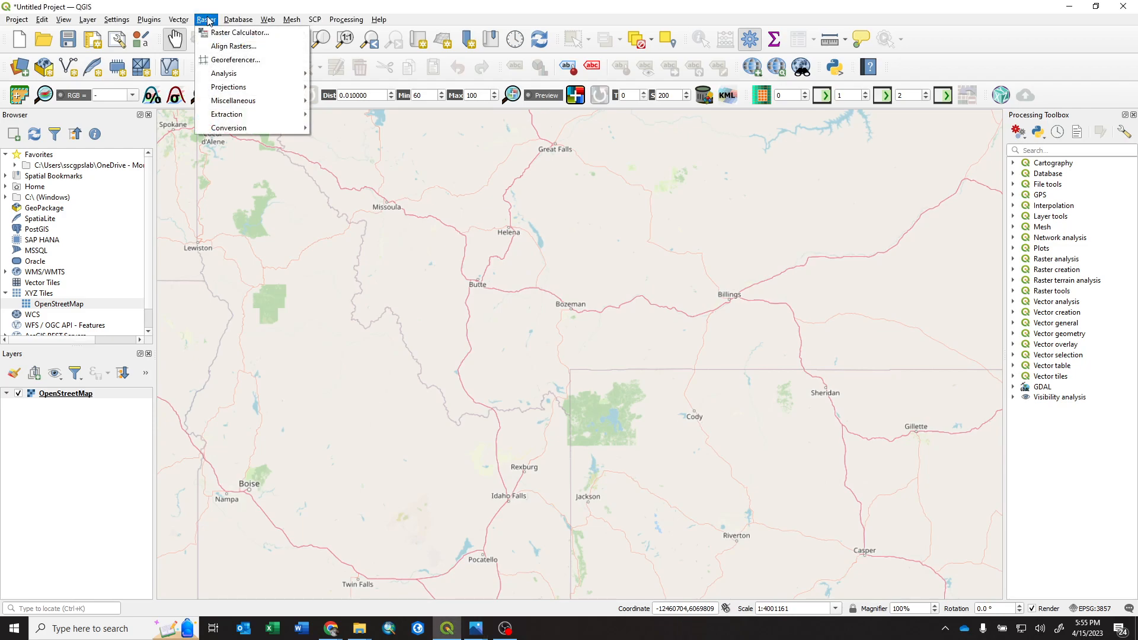
left_click(254, 61)
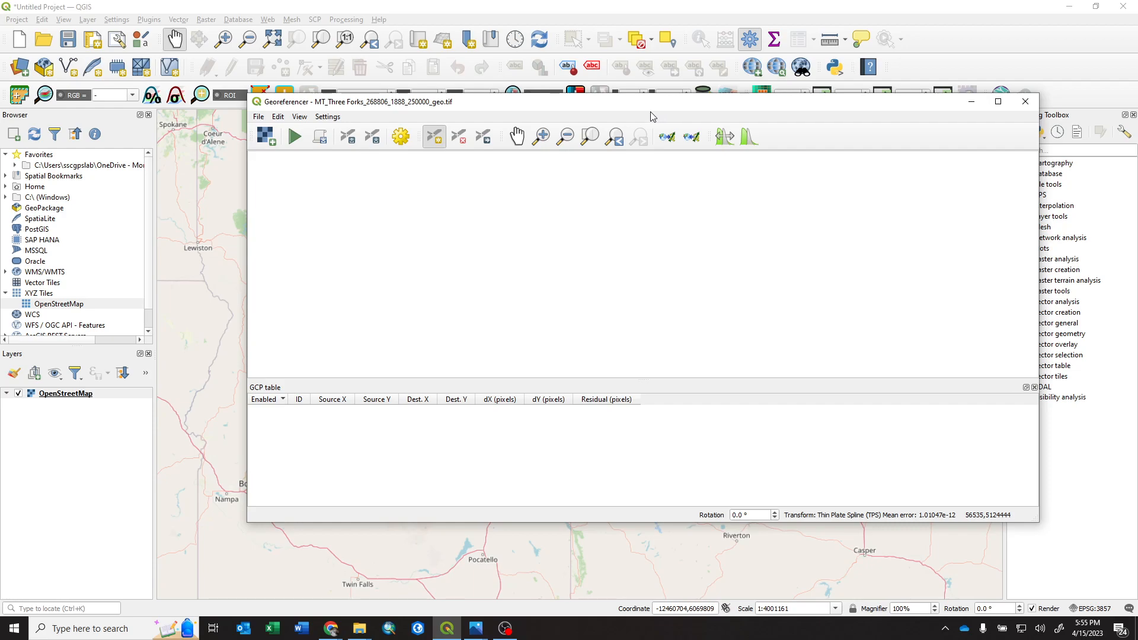
left_click_drag(645, 108, 653, 143)
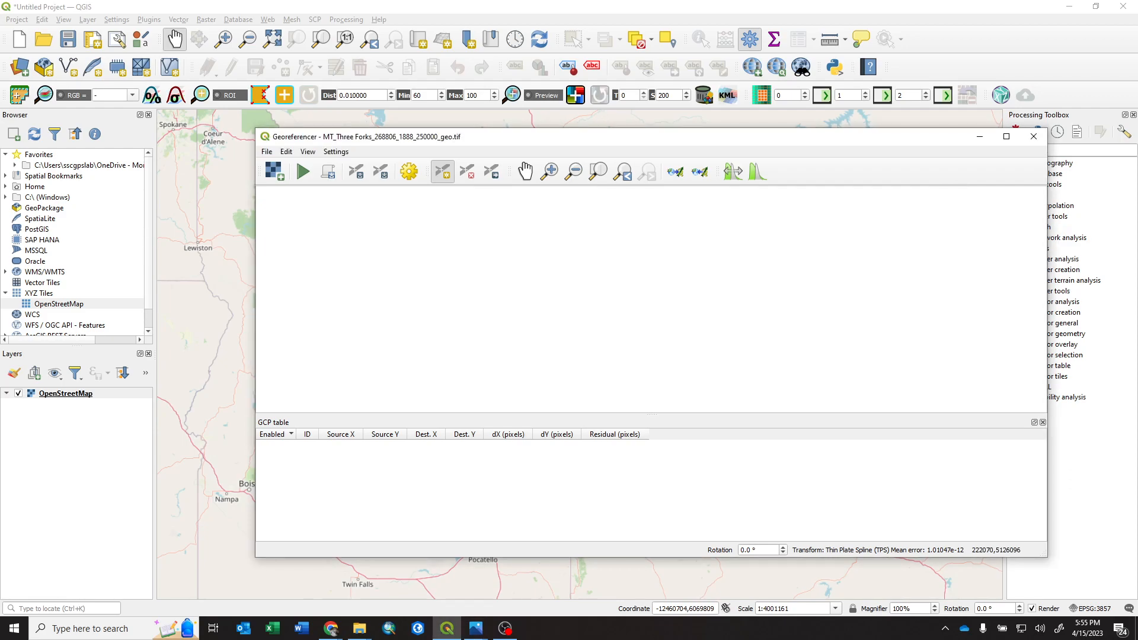
Load MT_Three Forks_268806_1888_250000_geo.tif from File Explorer into the Georeferencer and bring the whole sheet into view.
key("alt+Tab")
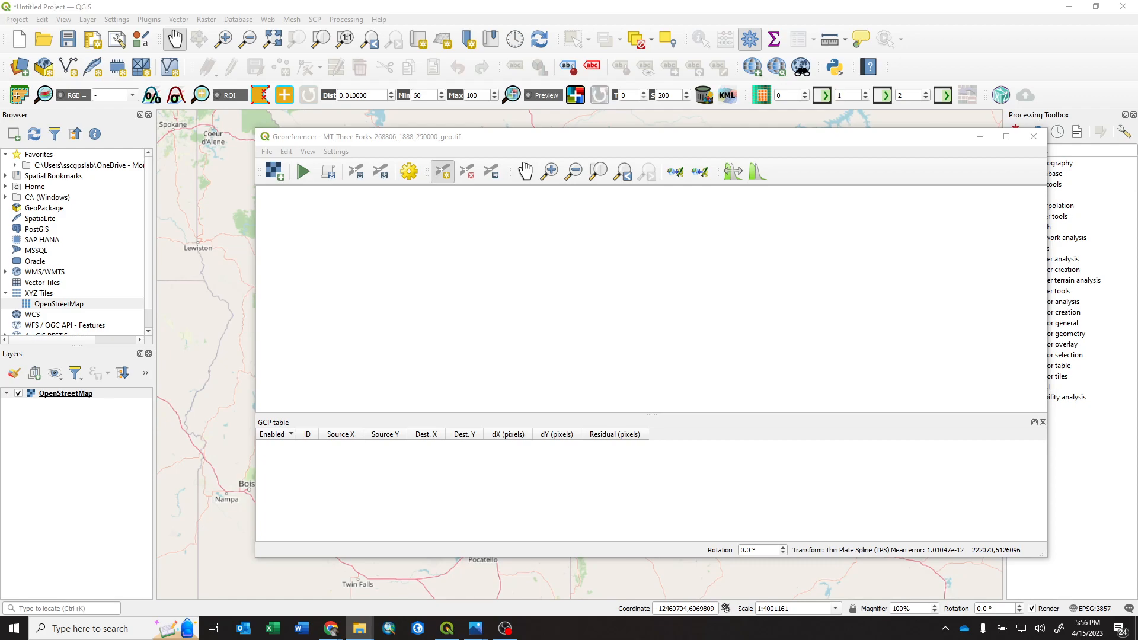
left_click_drag(940, 255, 658, 295)
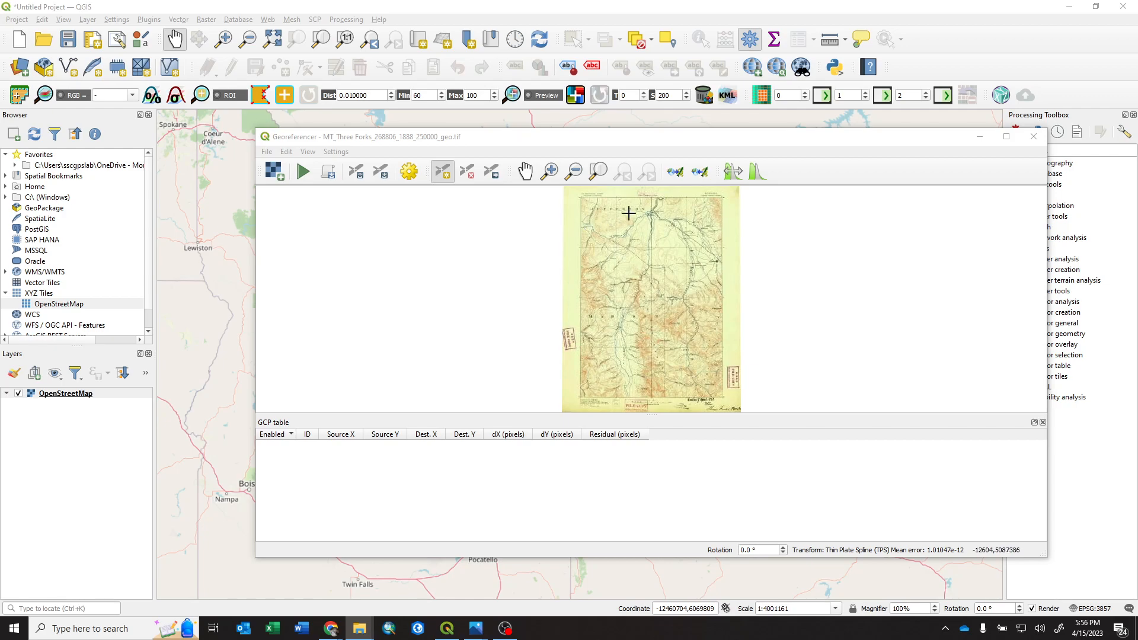
scroll(617, 198, "up", 2)
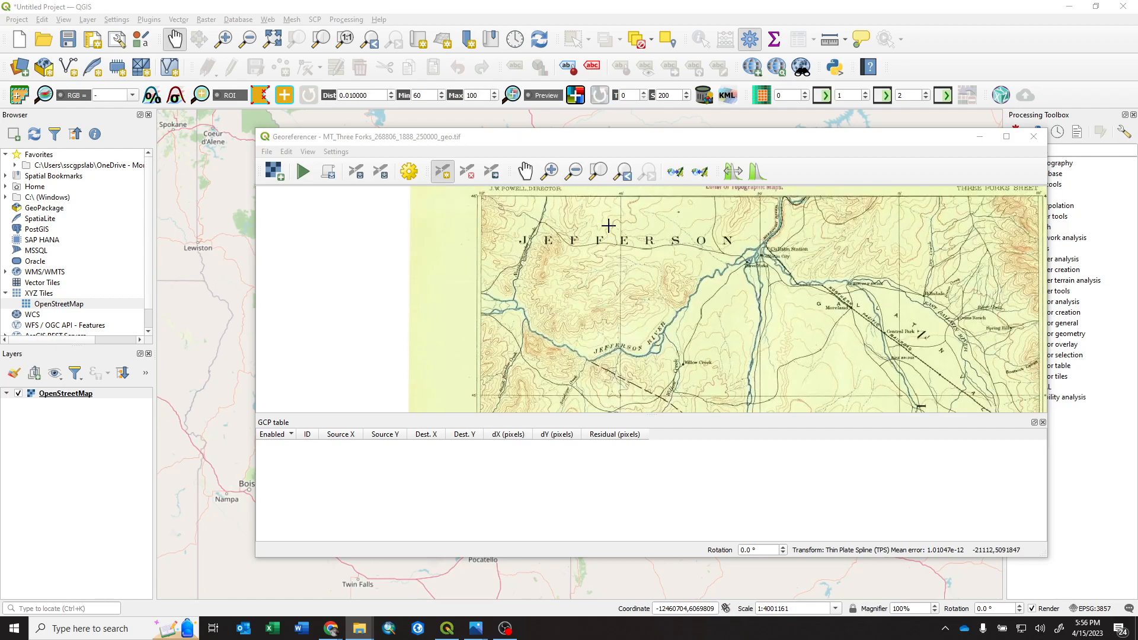
scroll(607, 224, "down", 3)
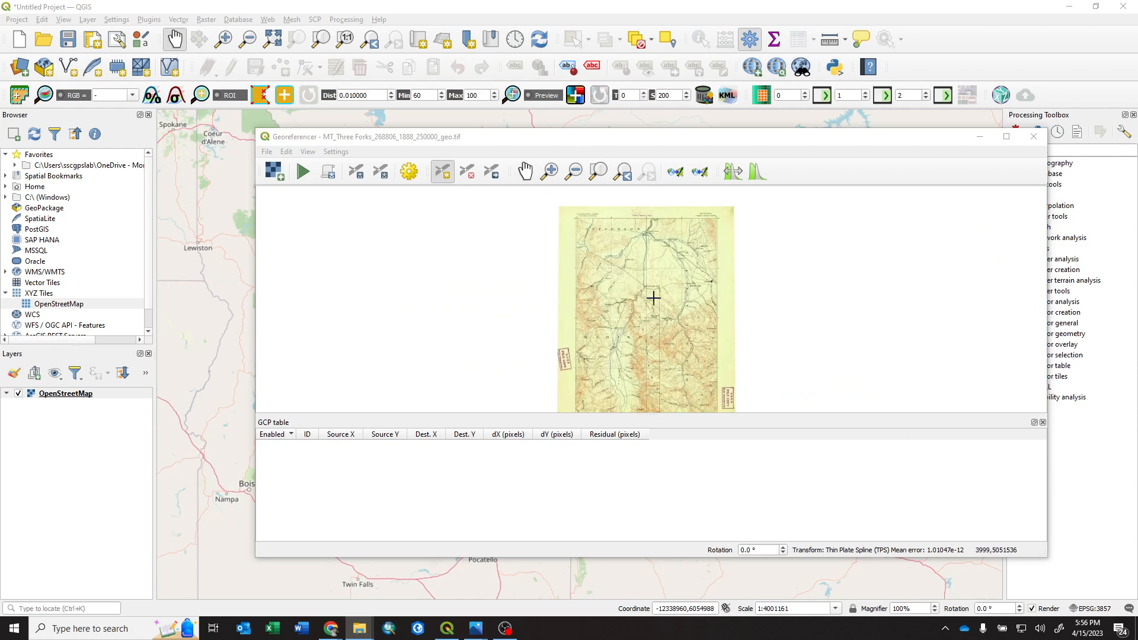
left_click_drag(750, 330, 738, 304)
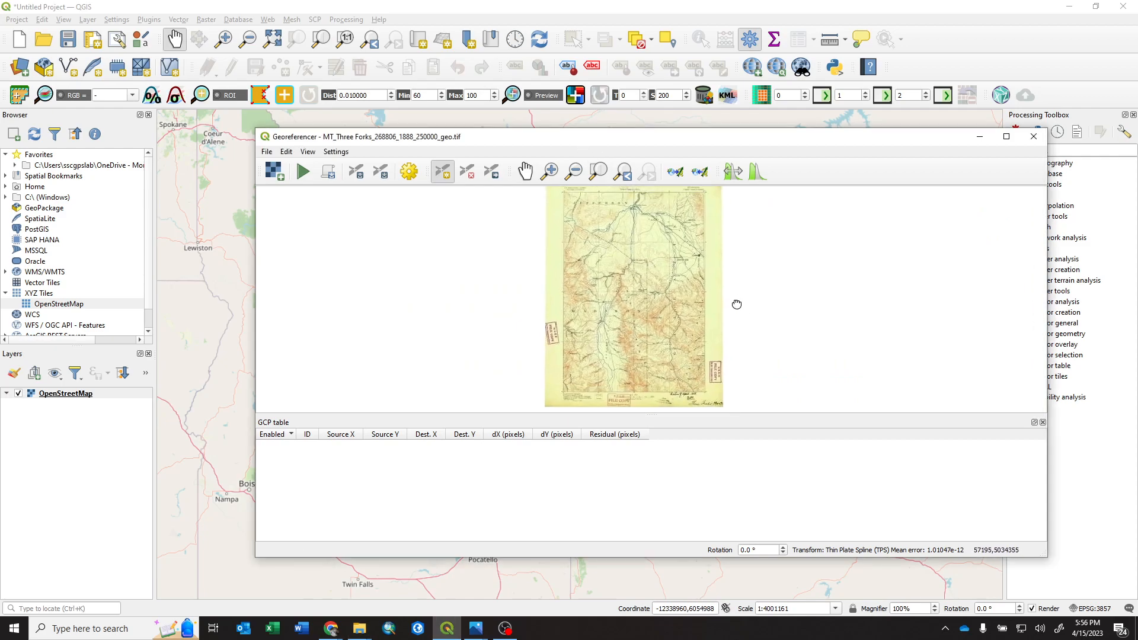
Move the Georeferencer off the main map and select the Clarke 1880 ellipsoid CRS, EPSG:4034, in the project properties.
left_click_drag(574, 140, 1135, 80)
left_click(399, 163)
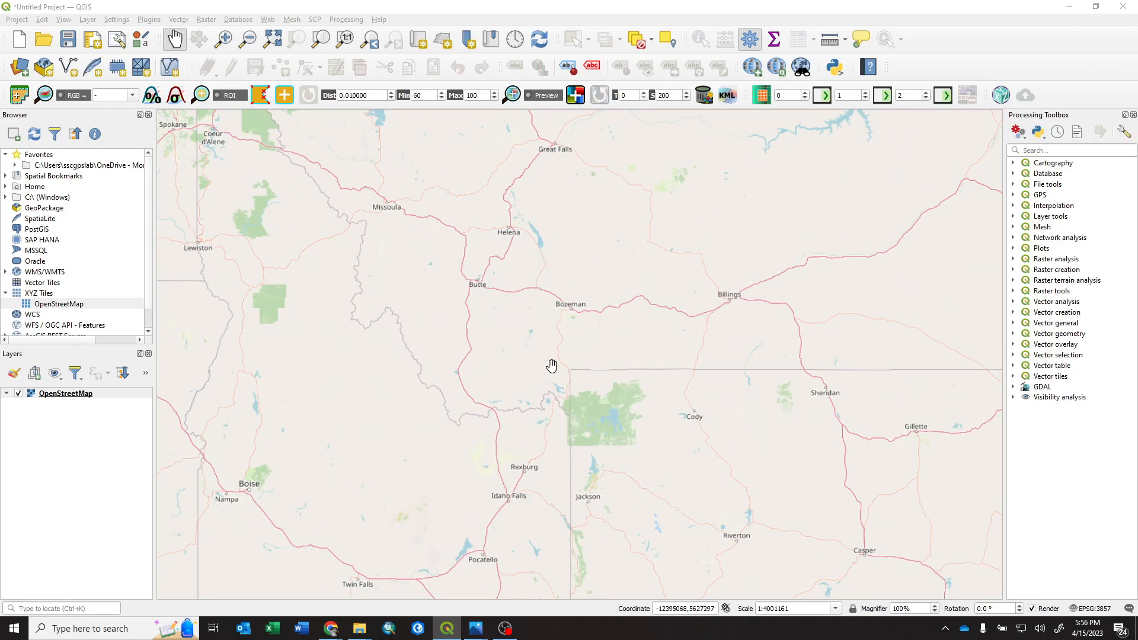
scroll(552, 365, "down", 1)
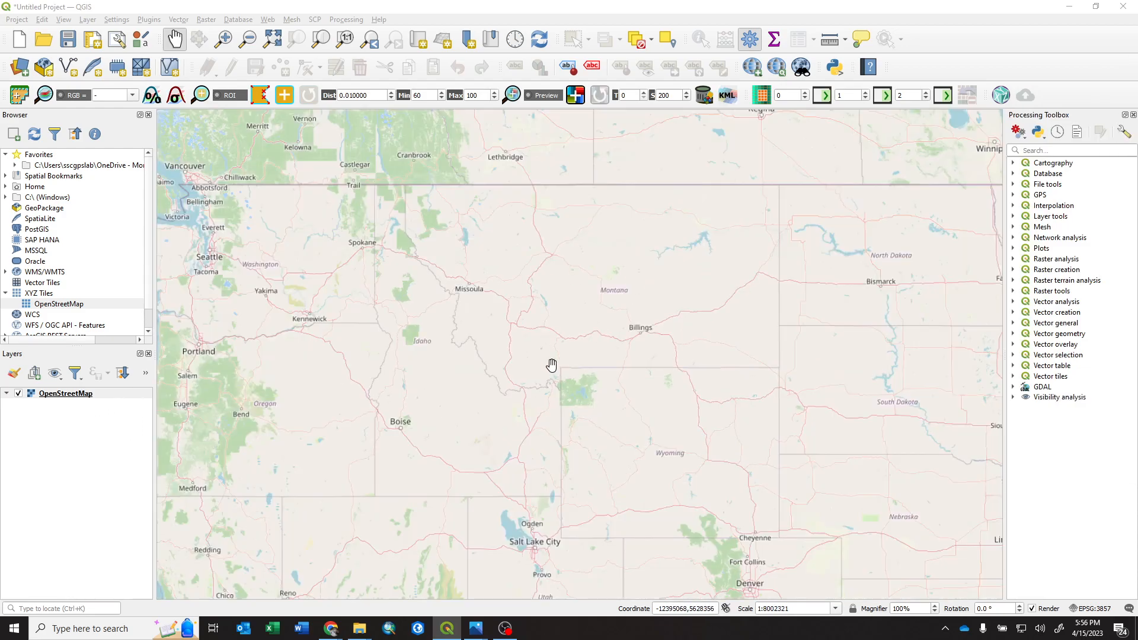
left_click(16, 20)
left_click(45, 173)
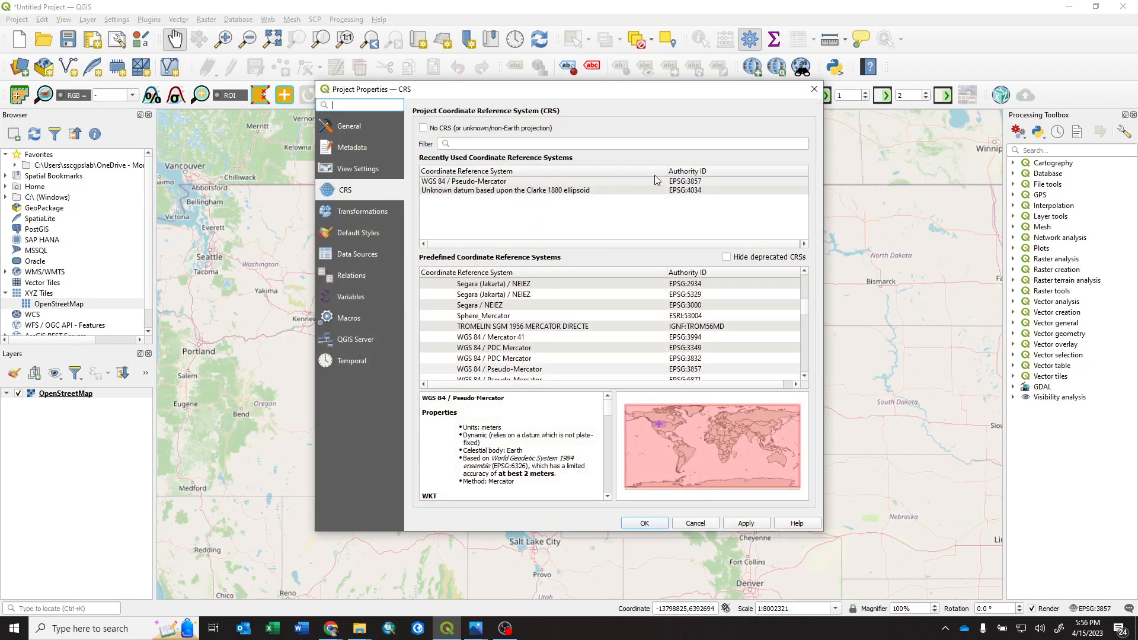
left_click(587, 191)
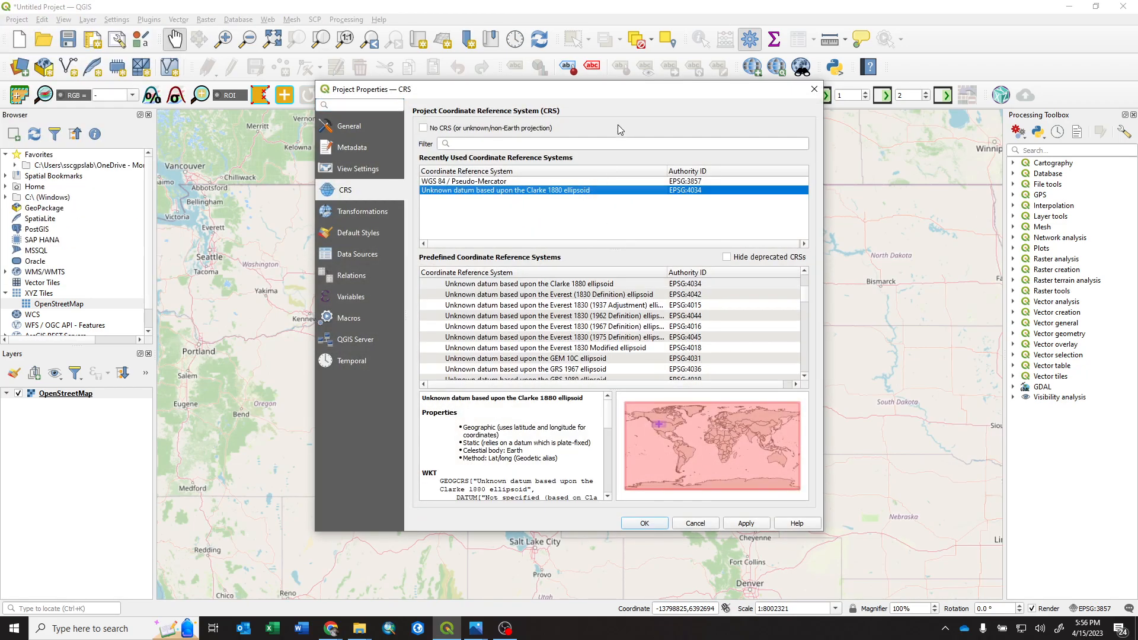
Filter the coordinate reference systems by "clarke 1880" and apply the Clarke 1880 ellipsoid CRS, EPSG:4034, to the project.
left_click(624, 144)
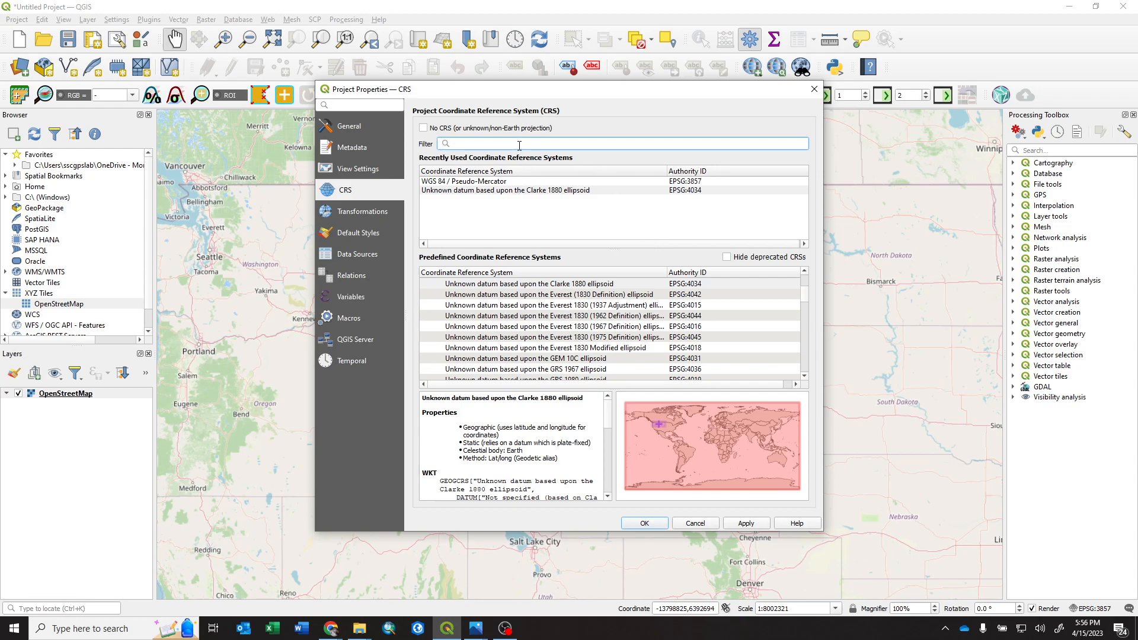
type("cla")
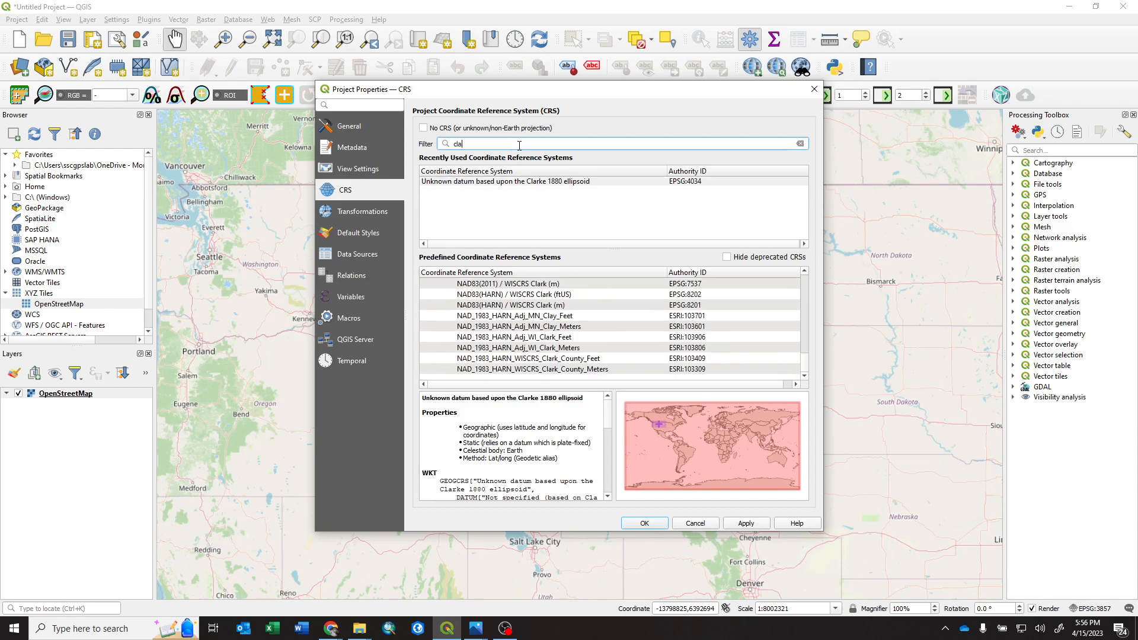
type("k")
key("BackSpace")
type("rke 1880")
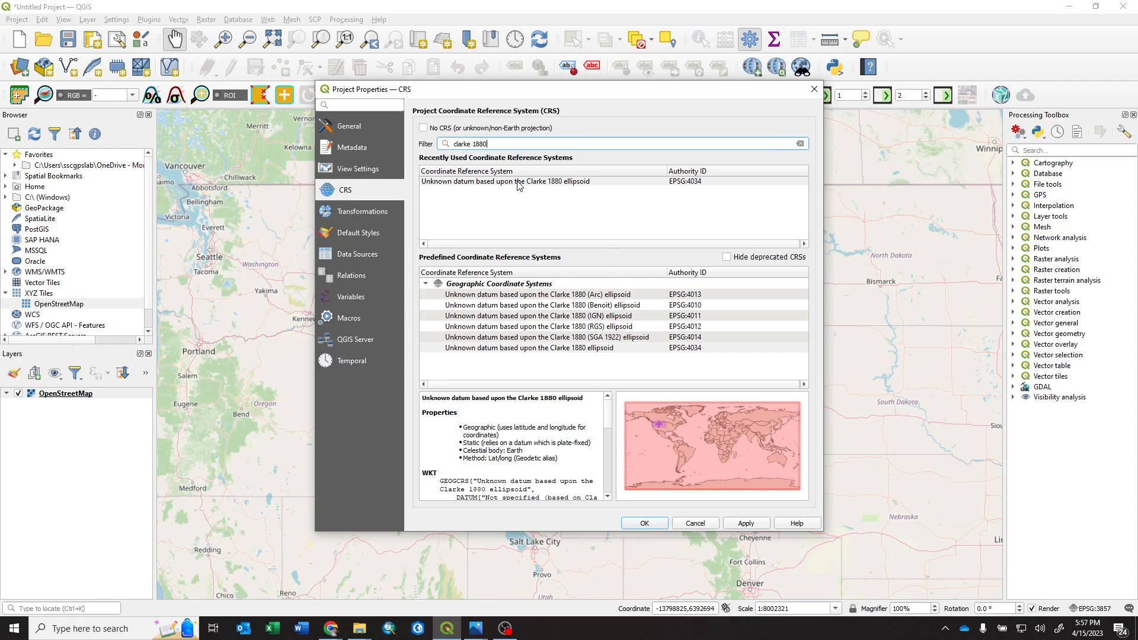
left_click(527, 350)
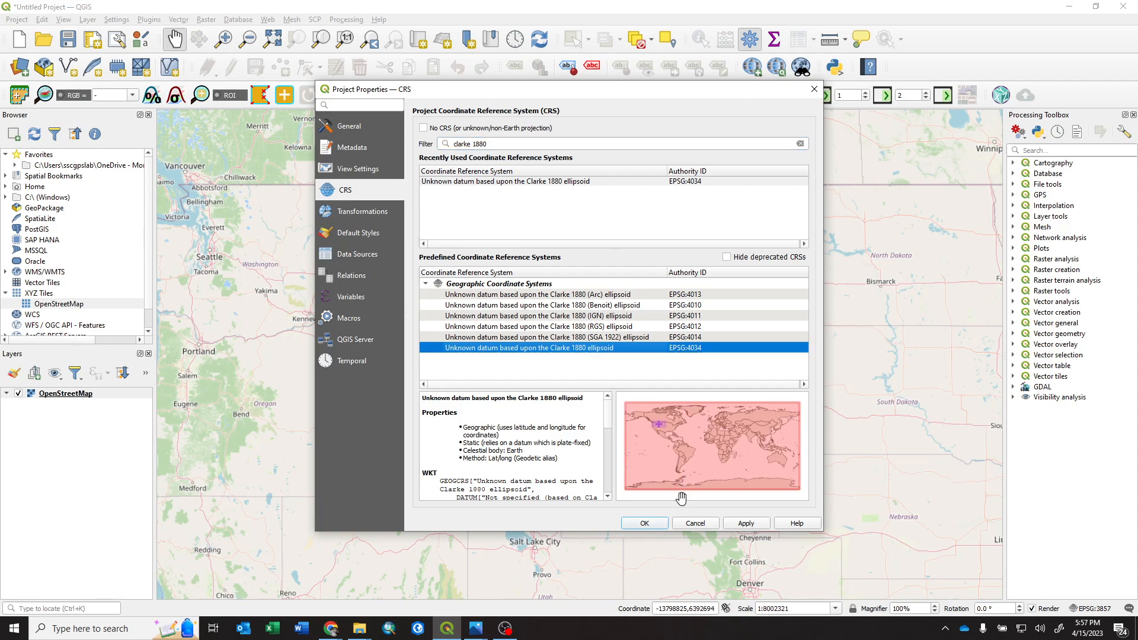
left_click(645, 526)
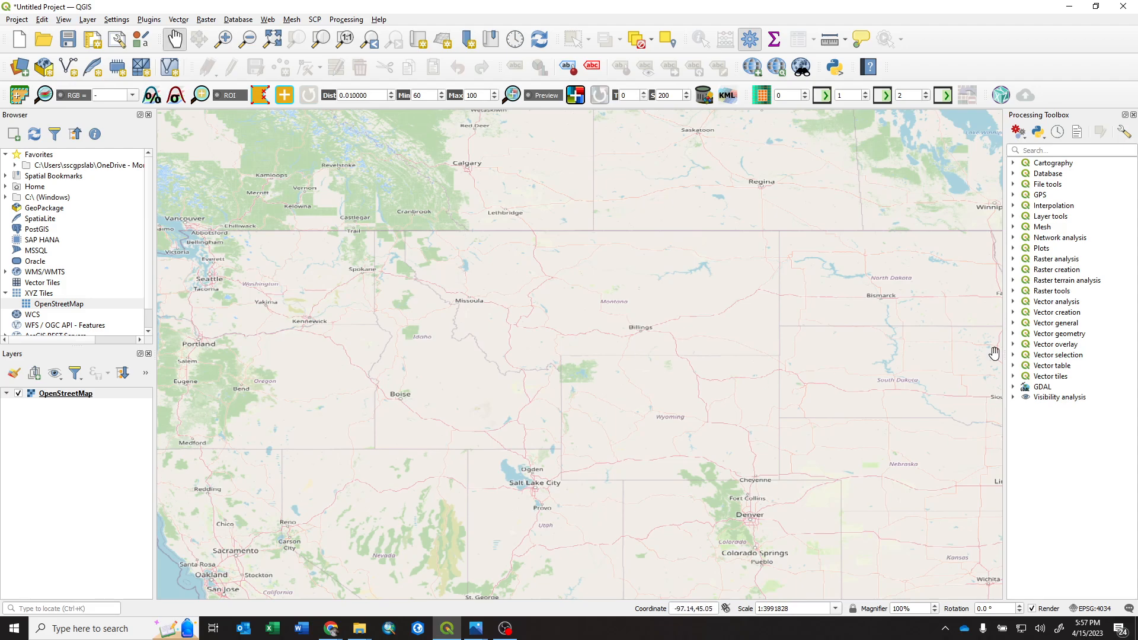
Bring the Georeferencer back over the map and locate the grid line intersection at Lower Basin, near the West Fork.
left_click_drag(1137, 144, 456, 138)
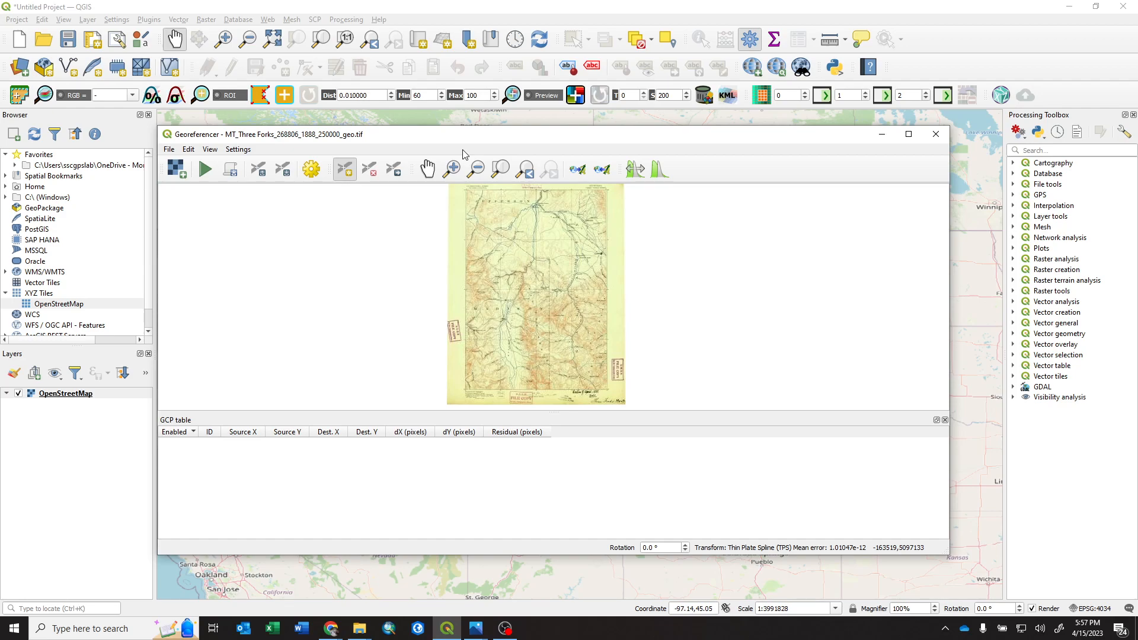
left_click_drag(591, 127, 591, 18)
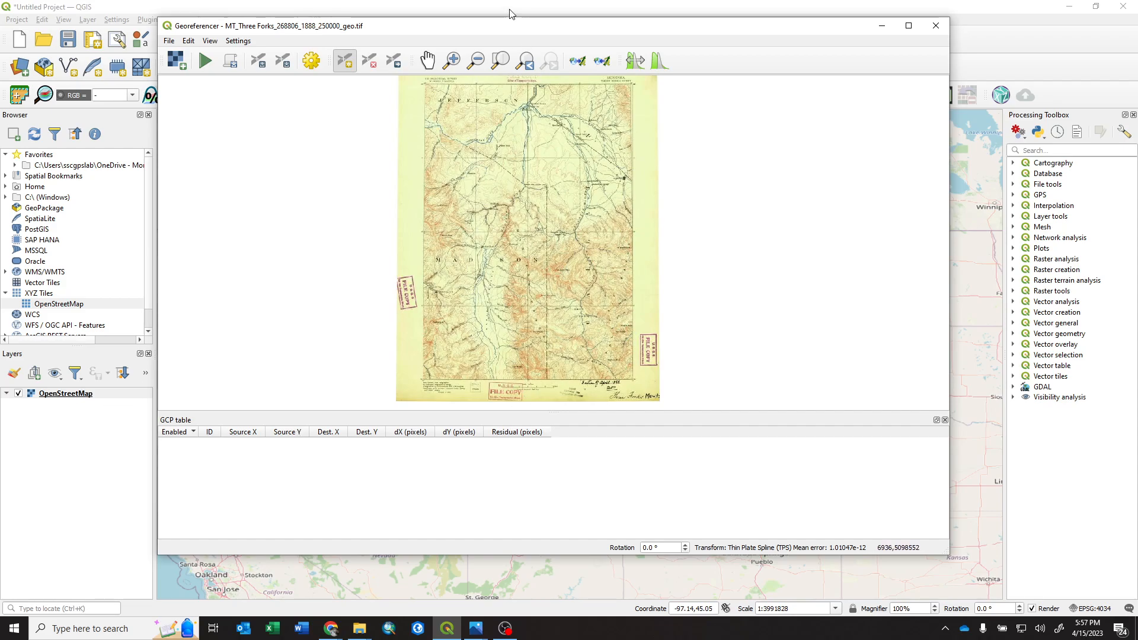
left_click_drag(520, 31, 582, 70)
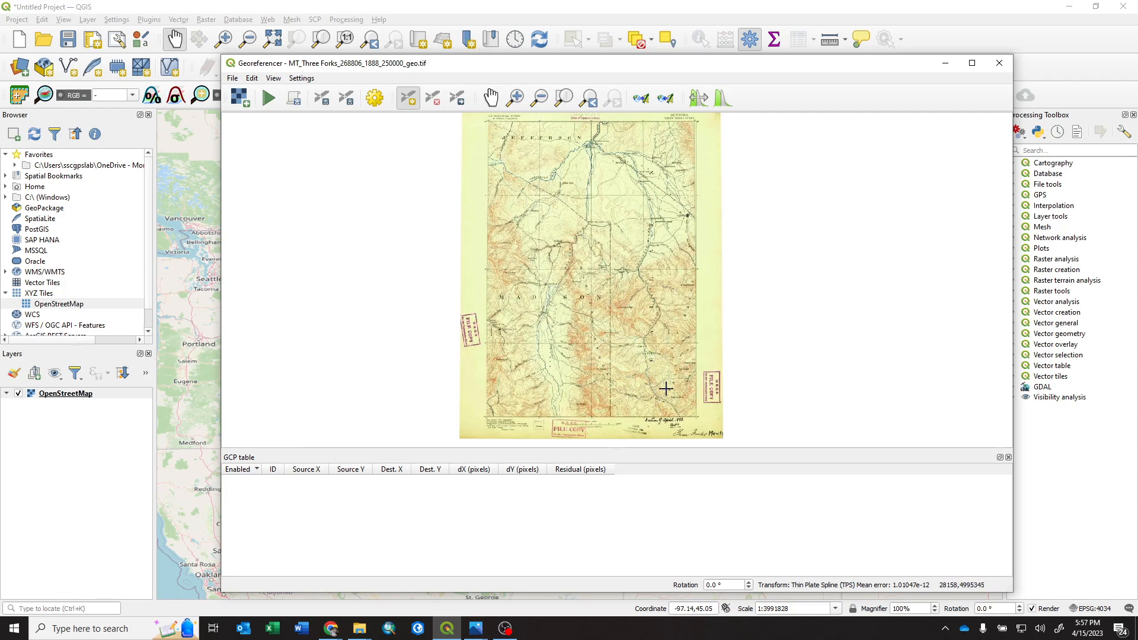
scroll(671, 369, "up", 2)
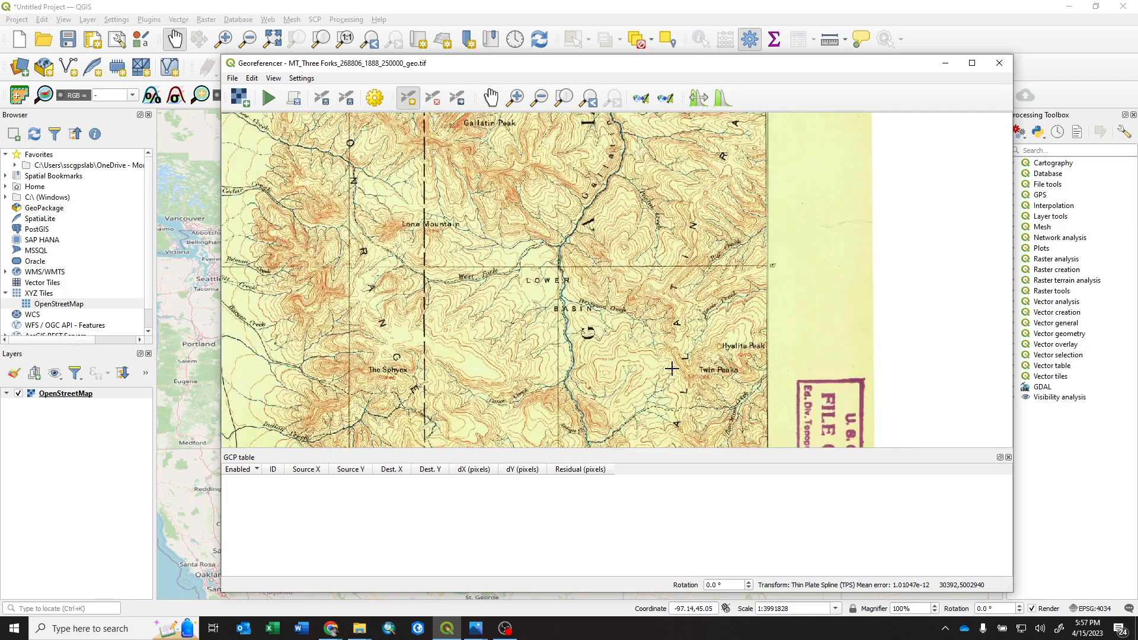
left_click_drag(631, 352, 655, 212)
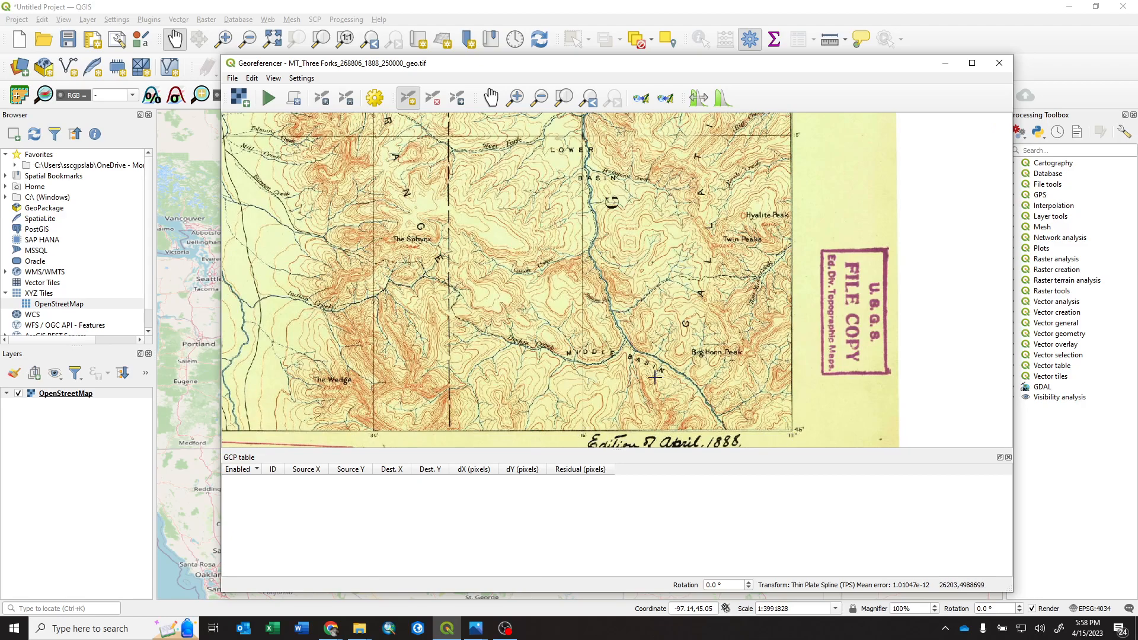
left_click_drag(578, 134, 612, 317)
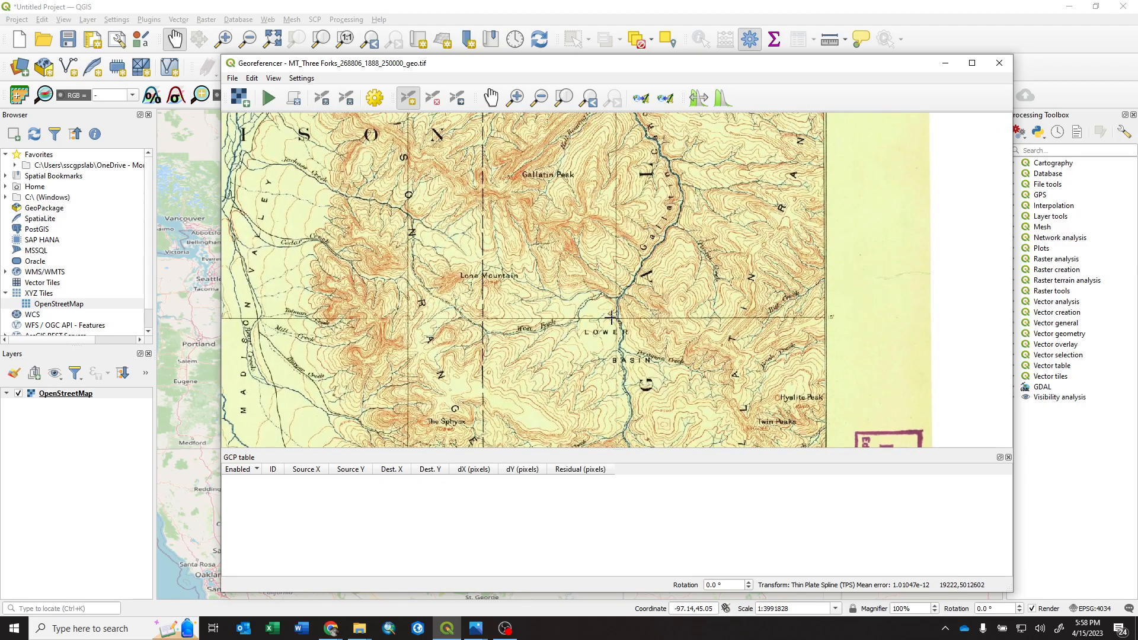
scroll(618, 314, "up", 2)
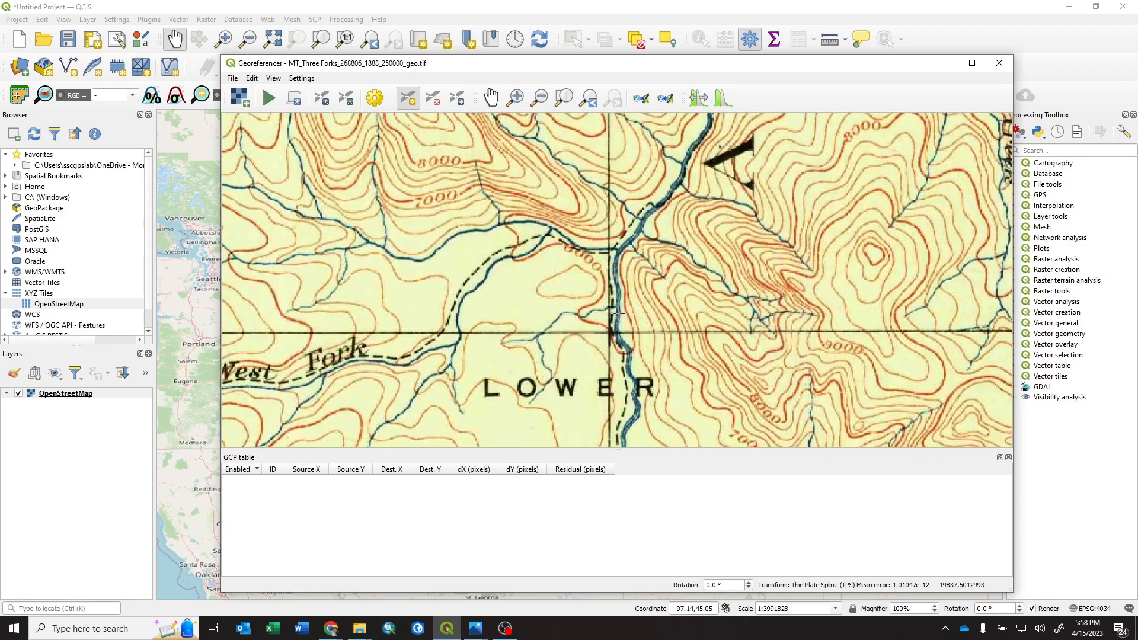
Open the transformation settings, go through the available transformation types and set the type to Thin Plate Spline.
left_click(268, 99)
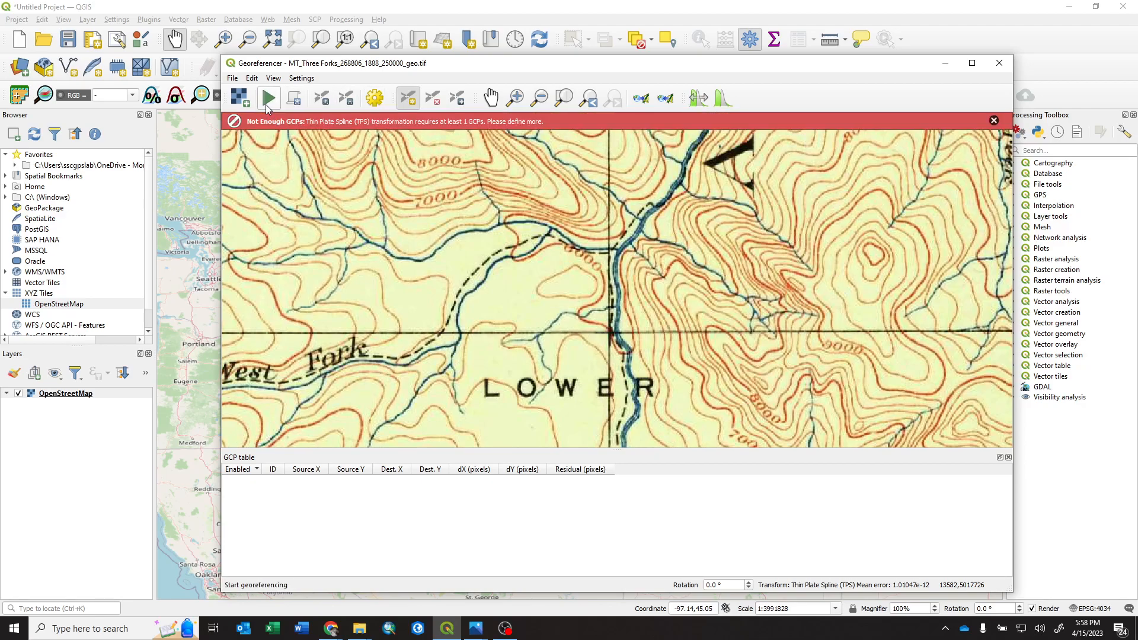
left_click(374, 98)
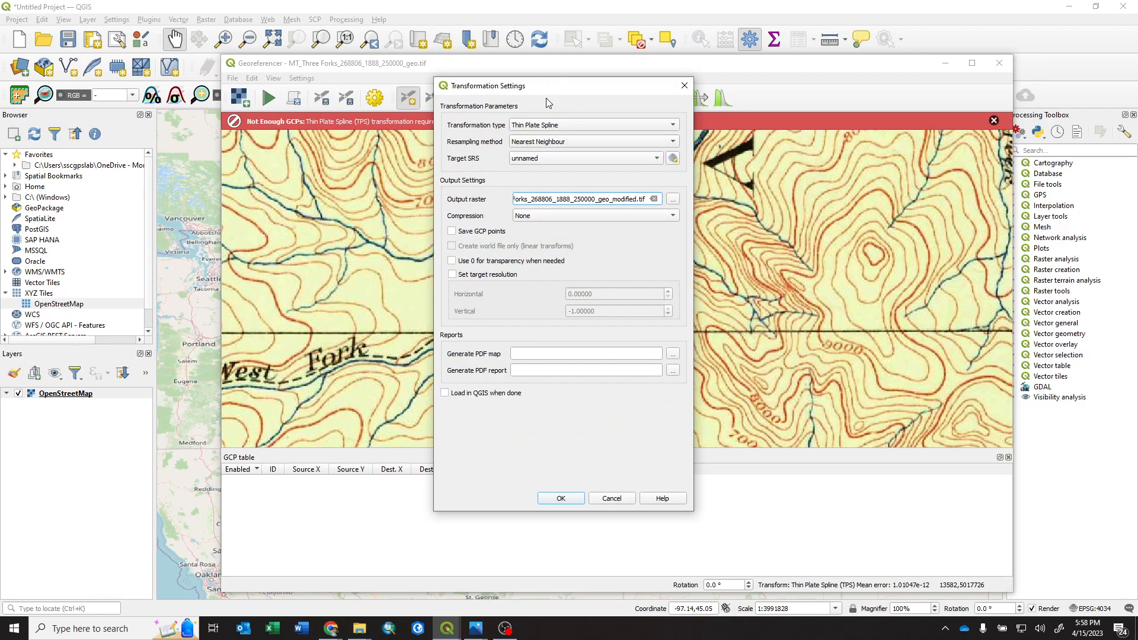
left_click(559, 125)
left_click(452, 128)
left_click(551, 125)
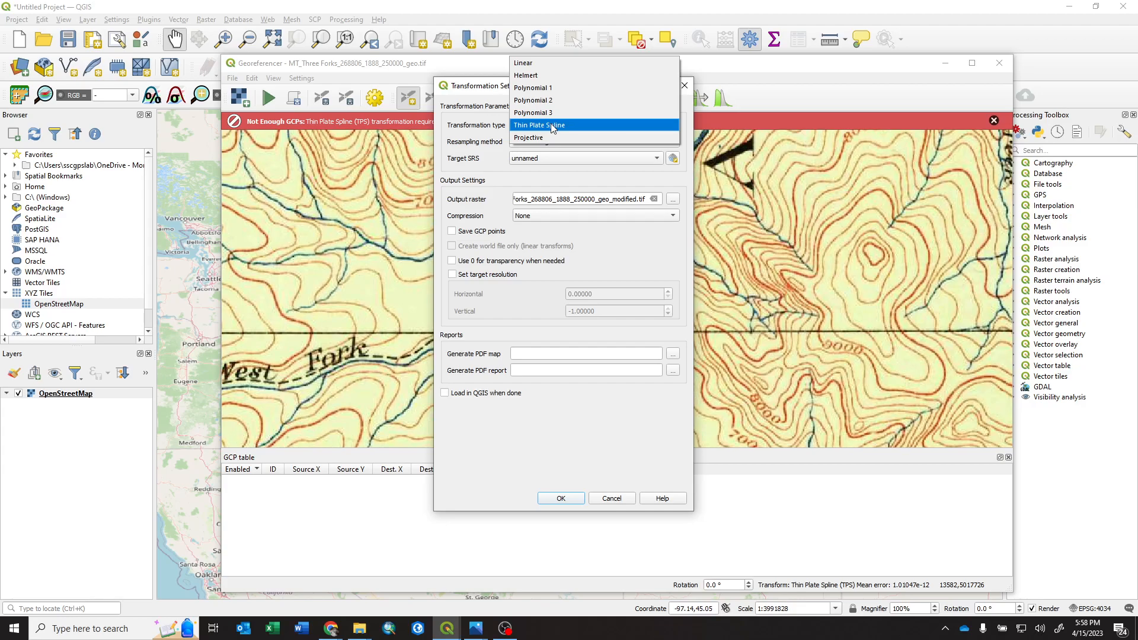
left_click(583, 64)
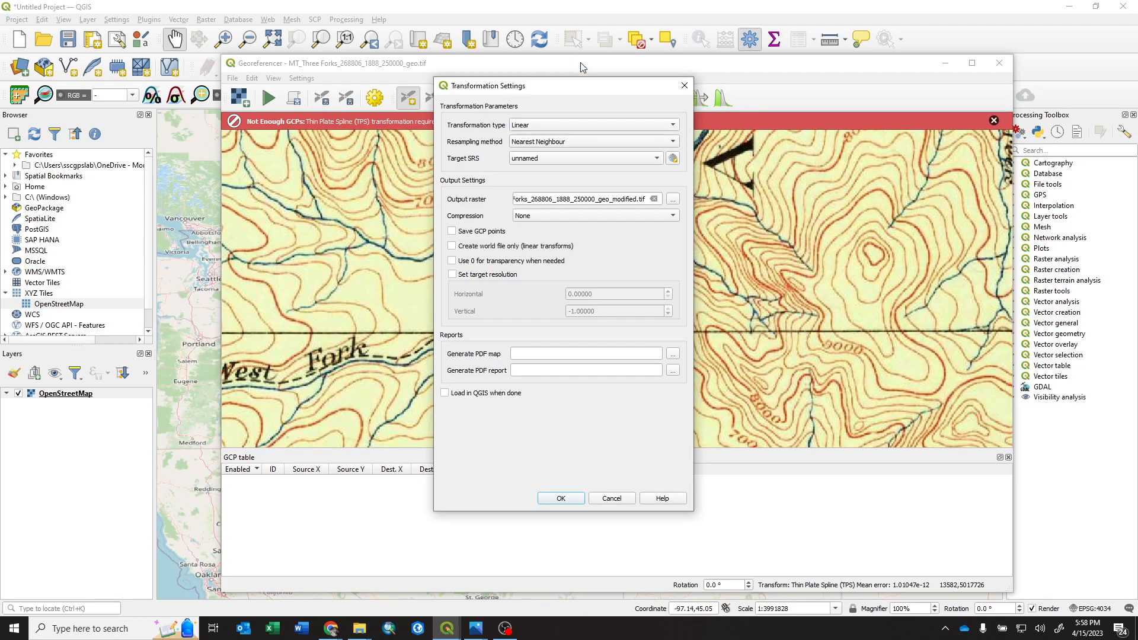
left_click(575, 130)
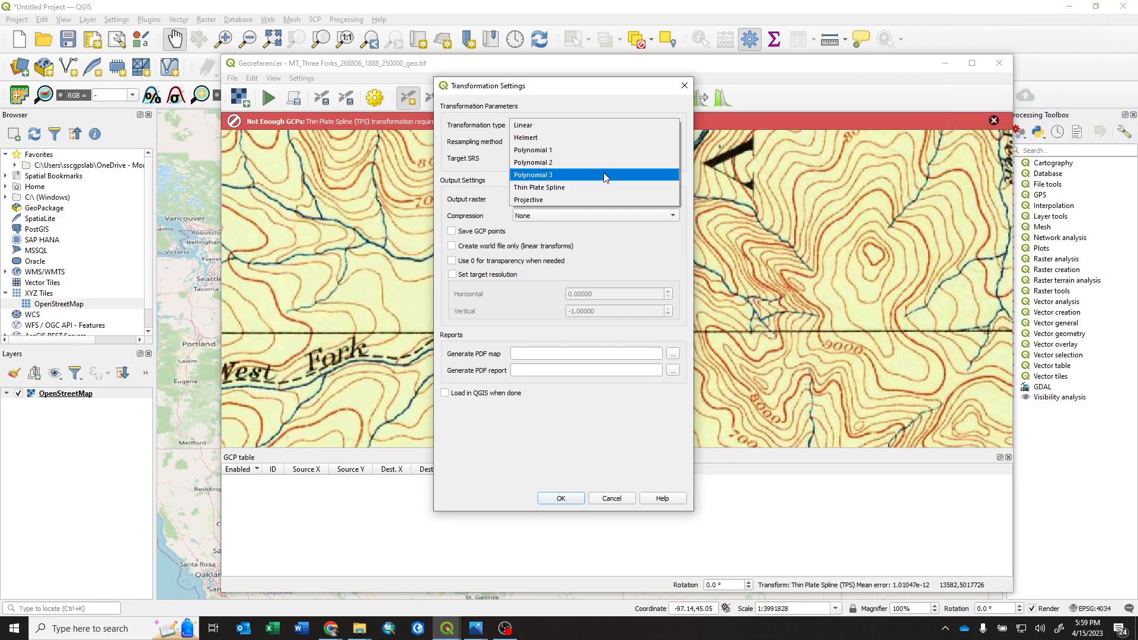
key("Home")
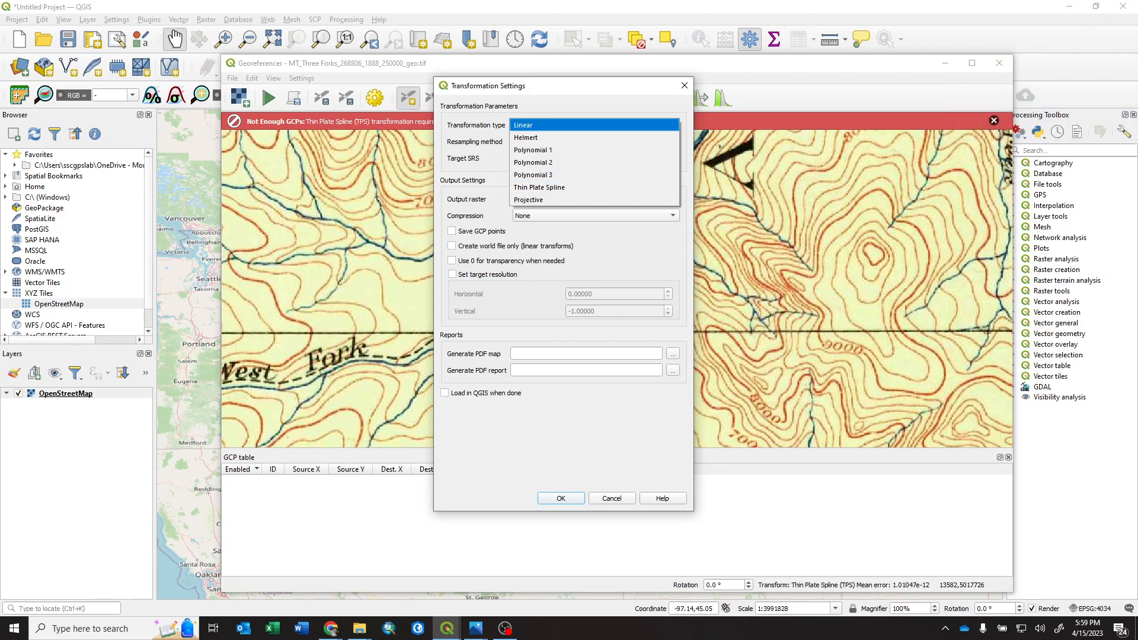
key("Return")
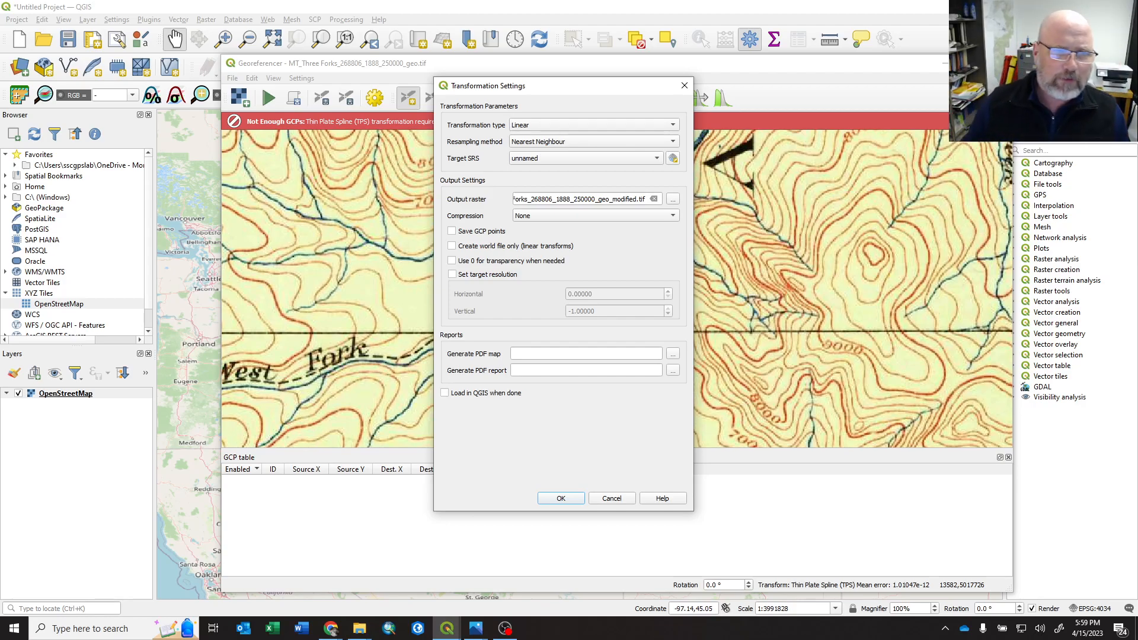
left_click(596, 125)
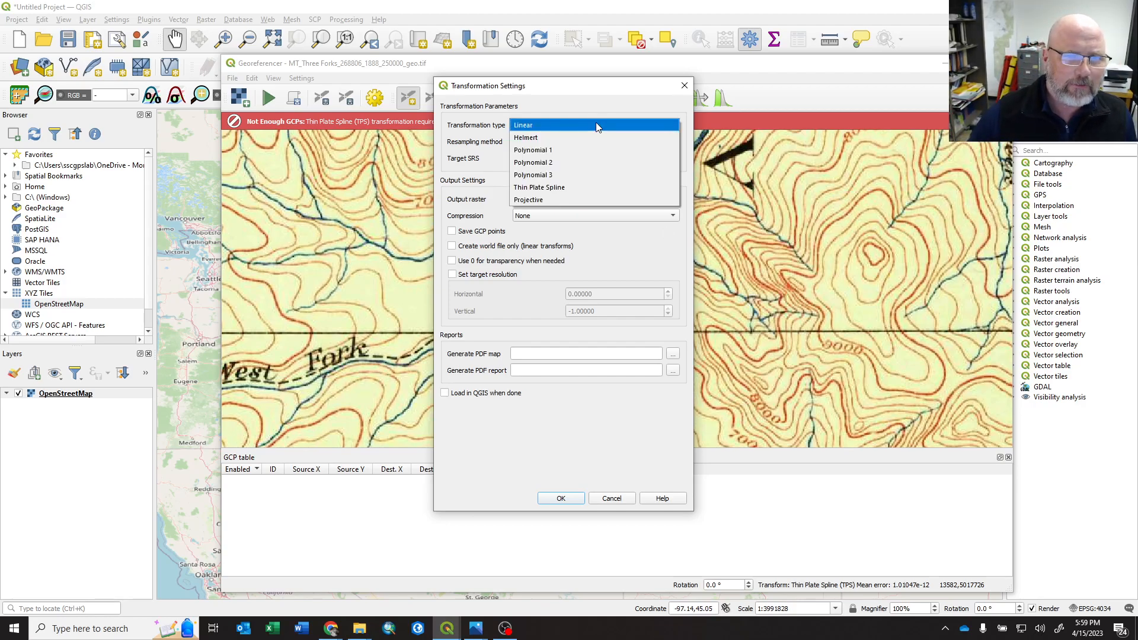
left_click(598, 189)
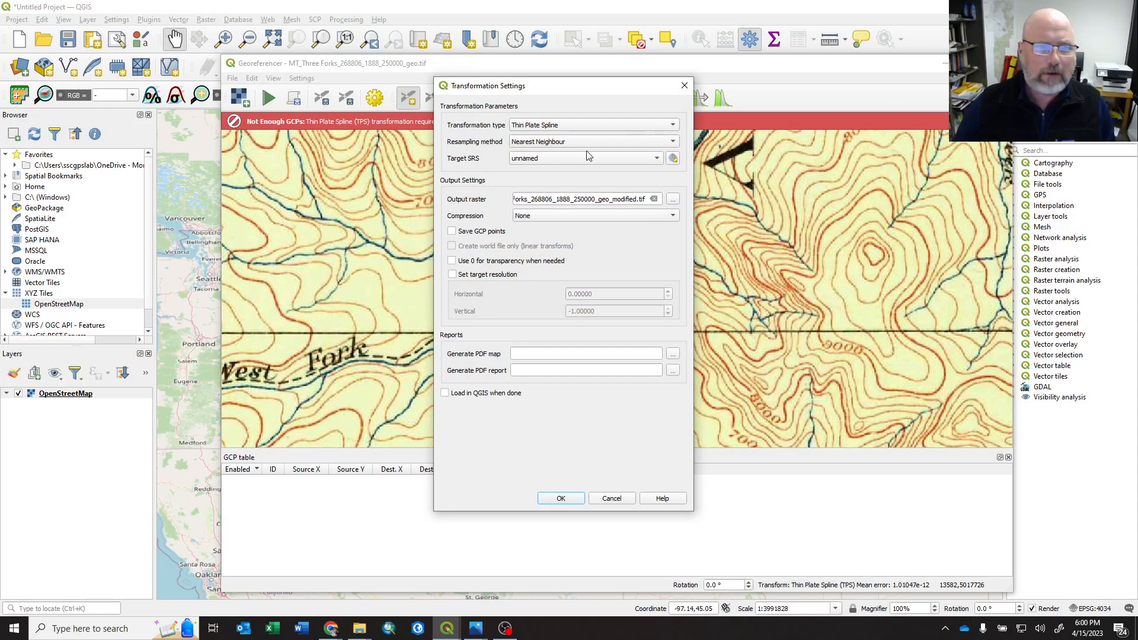
Insert "coordinate_" before "modified" in the output raster's file name and accept the transformation settings.
left_click_drag(576, 92, 780, 149)
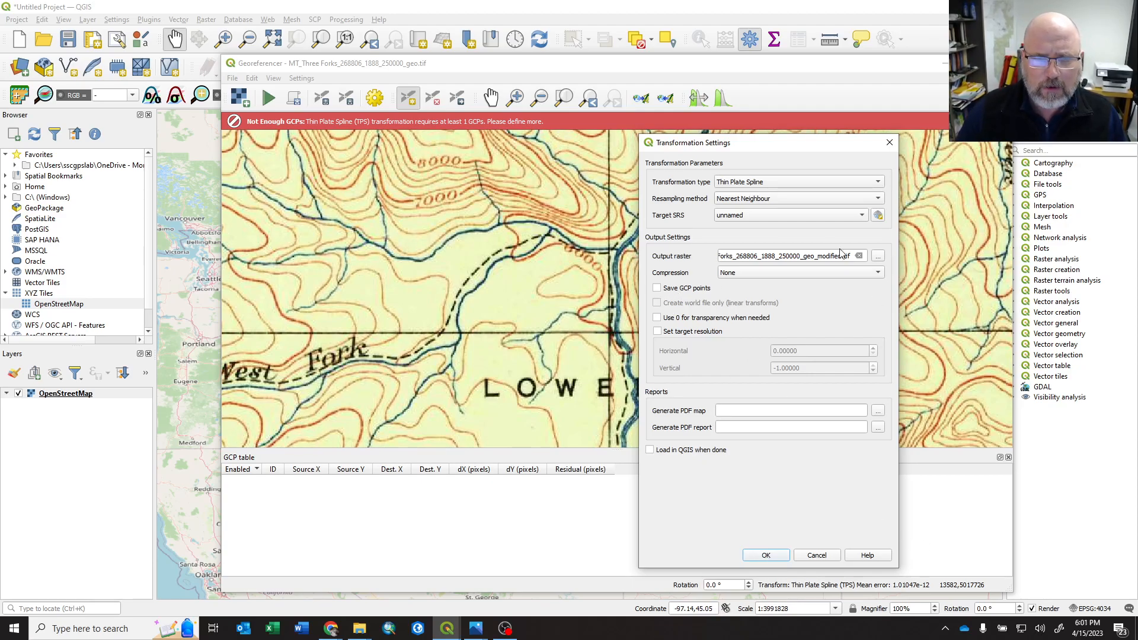
left_click(818, 256)
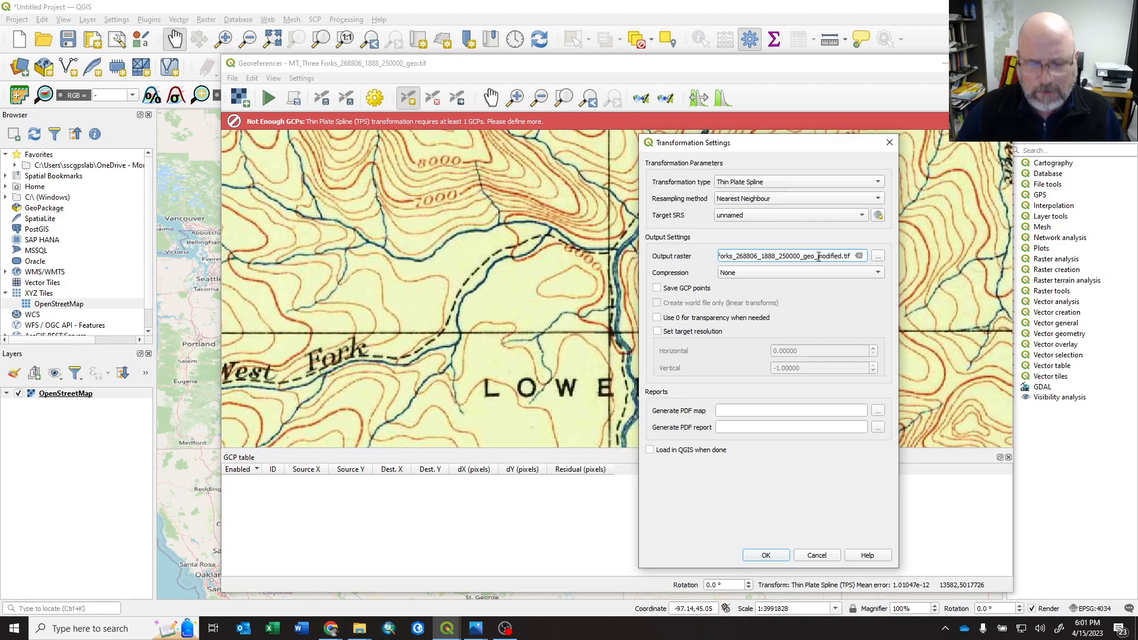
type("for")
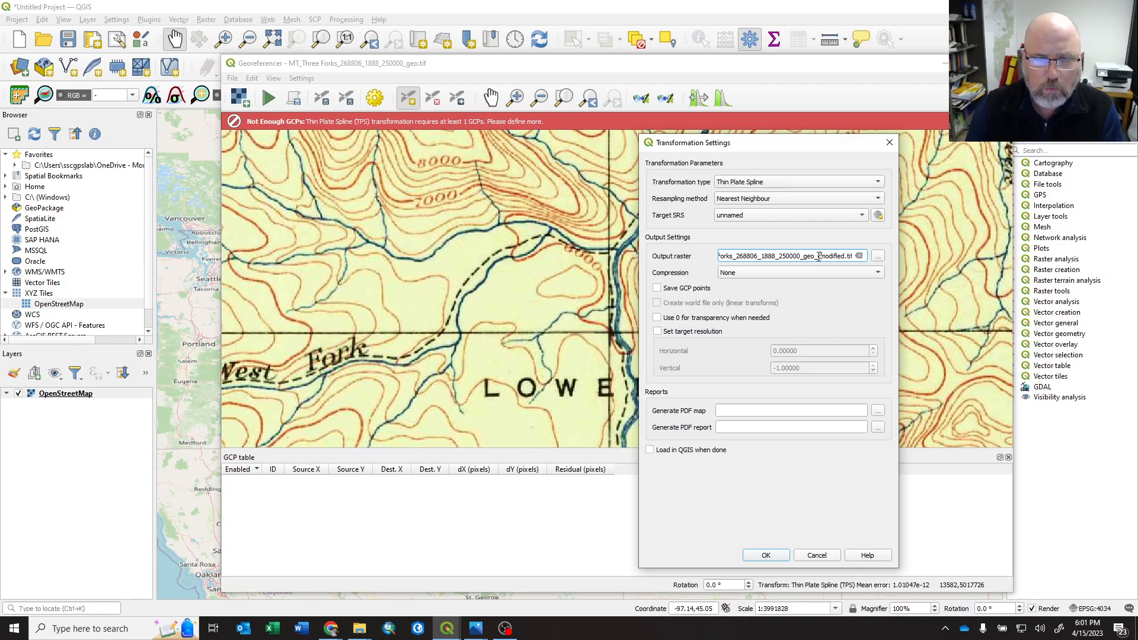
key("BackSpace")
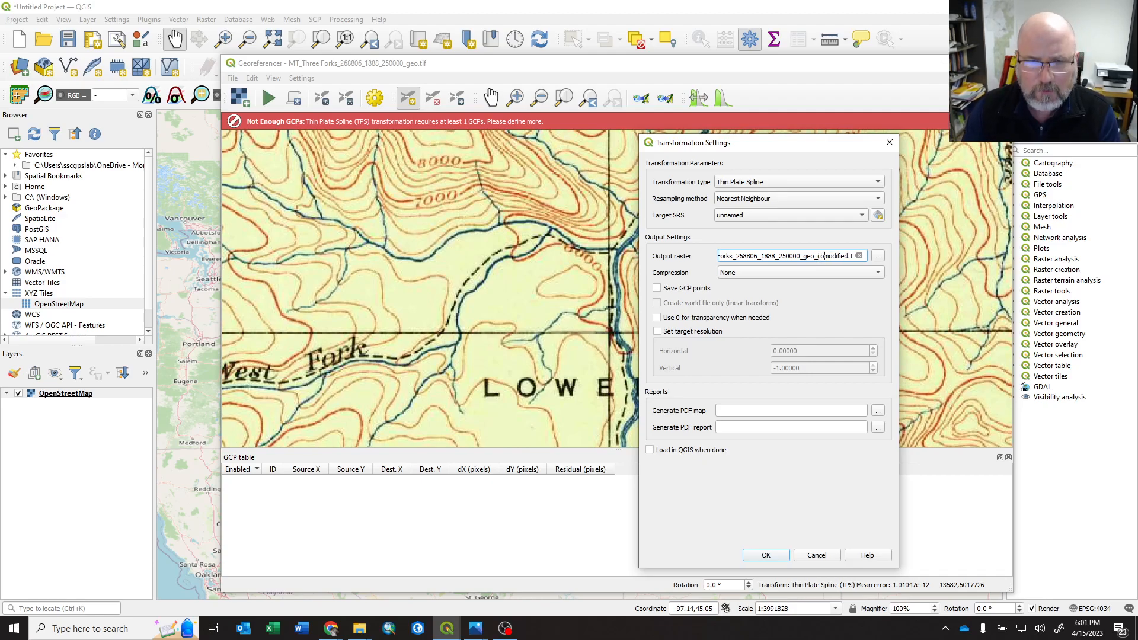
type("ordinate")
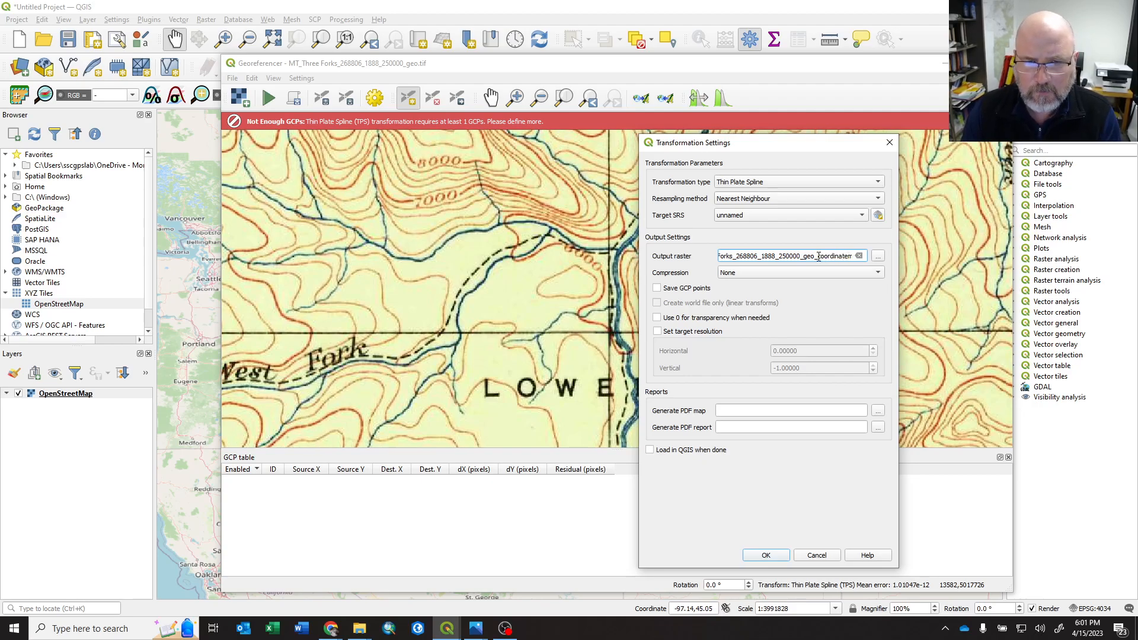
type("_")
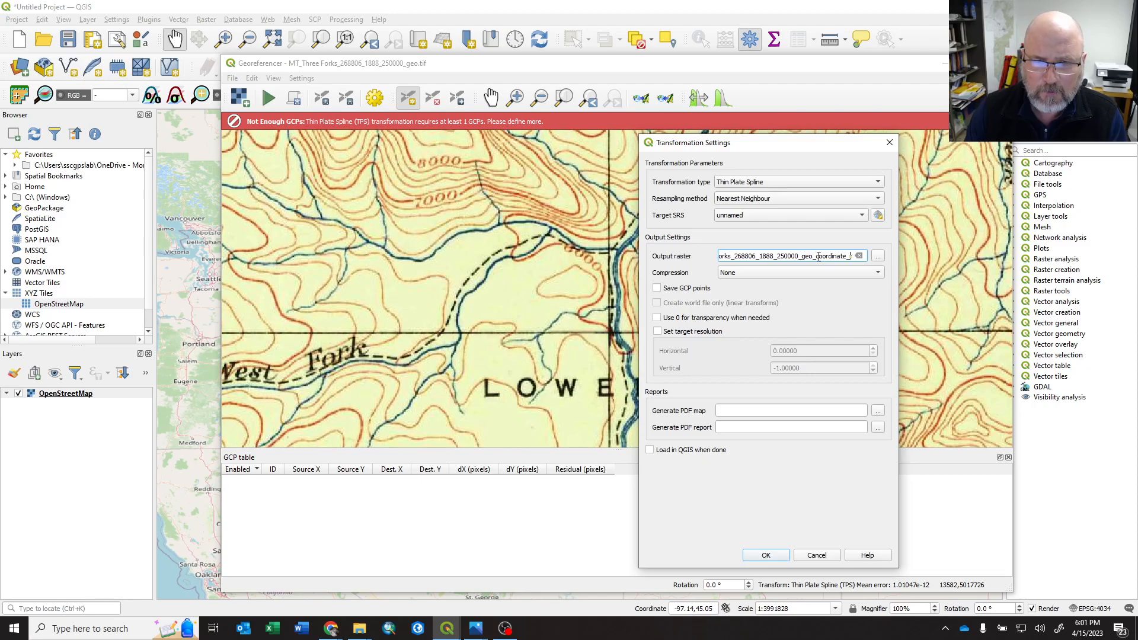
left_click(757, 274)
left_click(756, 272)
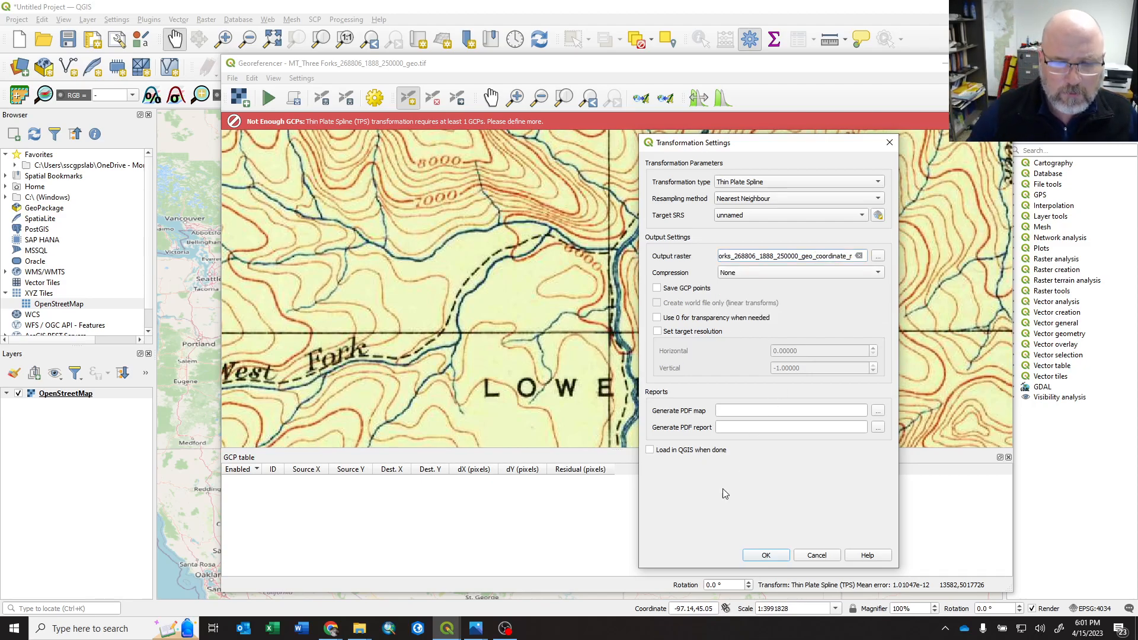
left_click(766, 556)
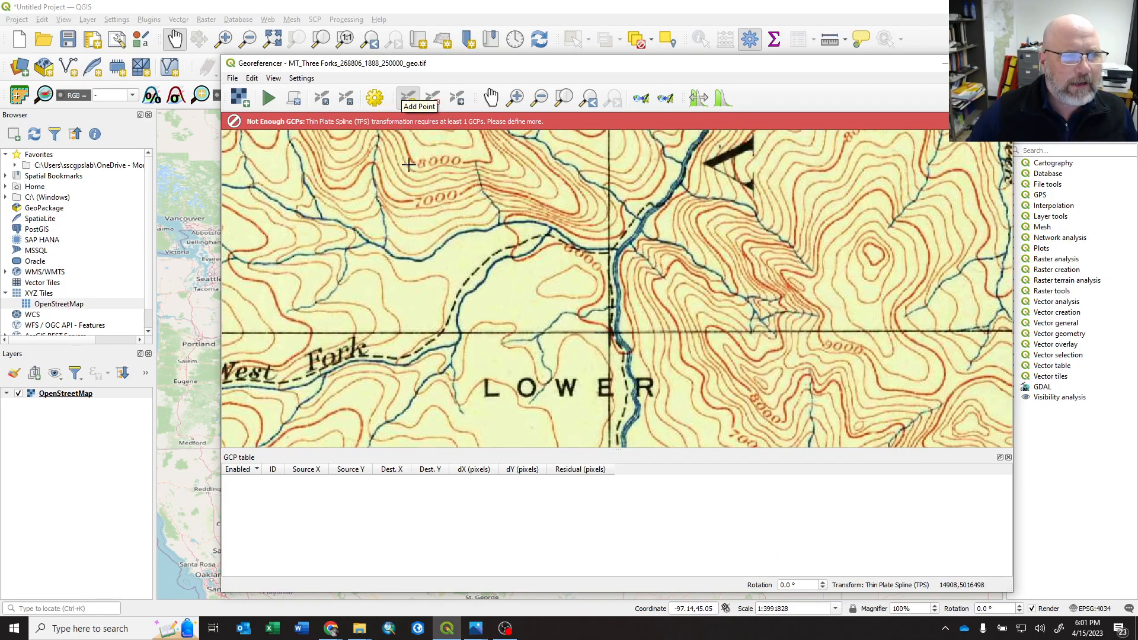
Add a control point at the Lower Basin grid intersection near the West Fork and enter X -111.25, Y 45.25.
left_click(410, 96)
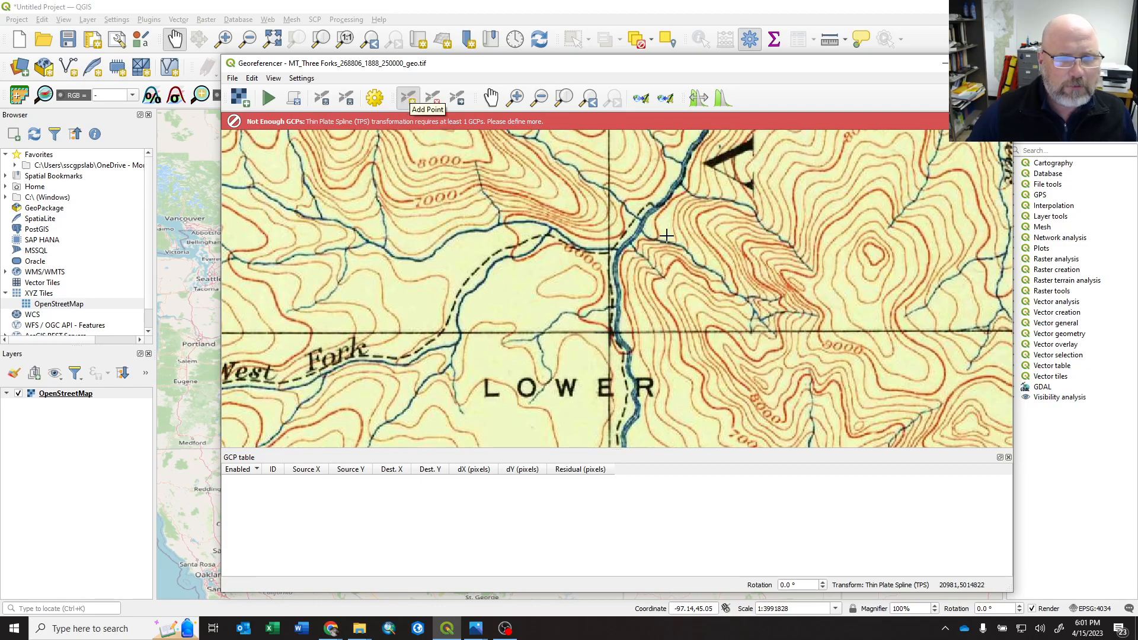
left_click(610, 333)
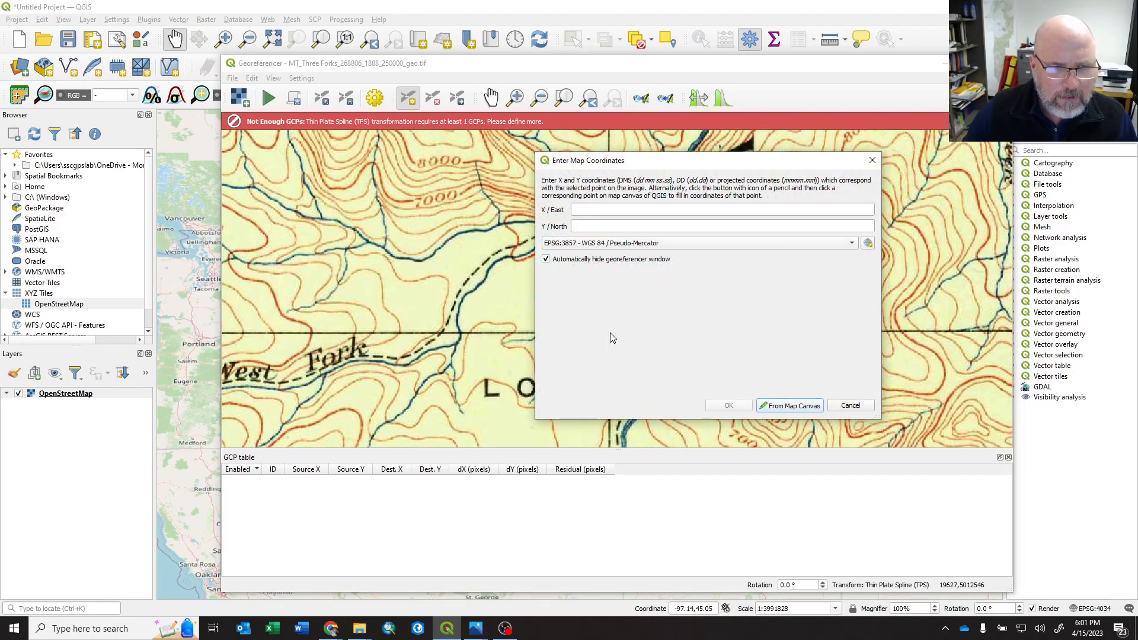
left_click(654, 211)
type("-")
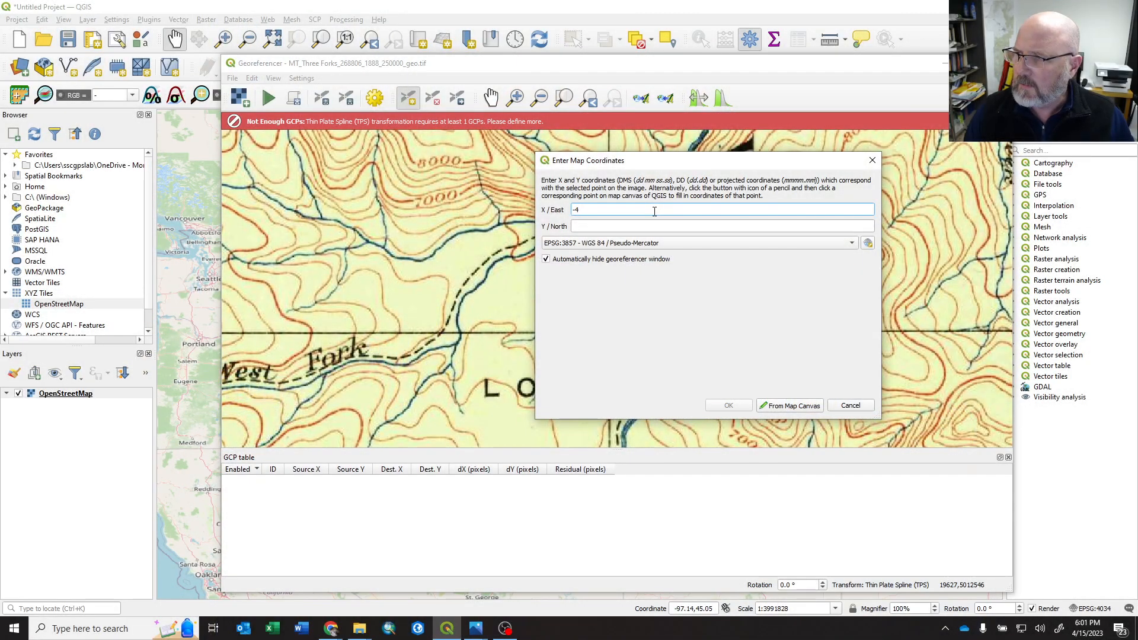
type("111")
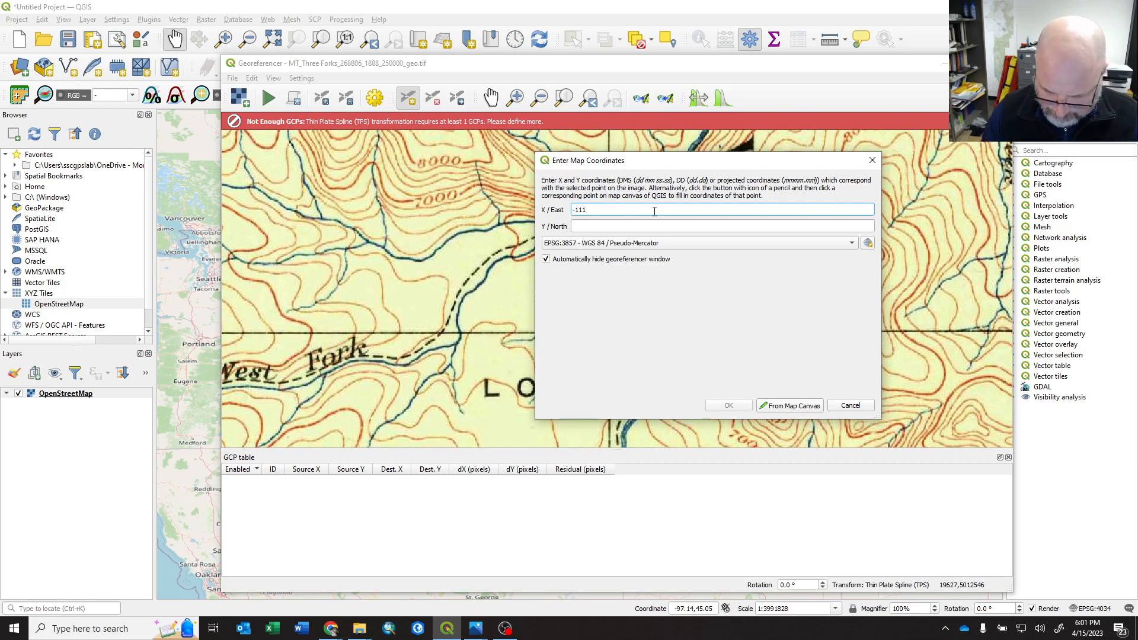
type(".25")
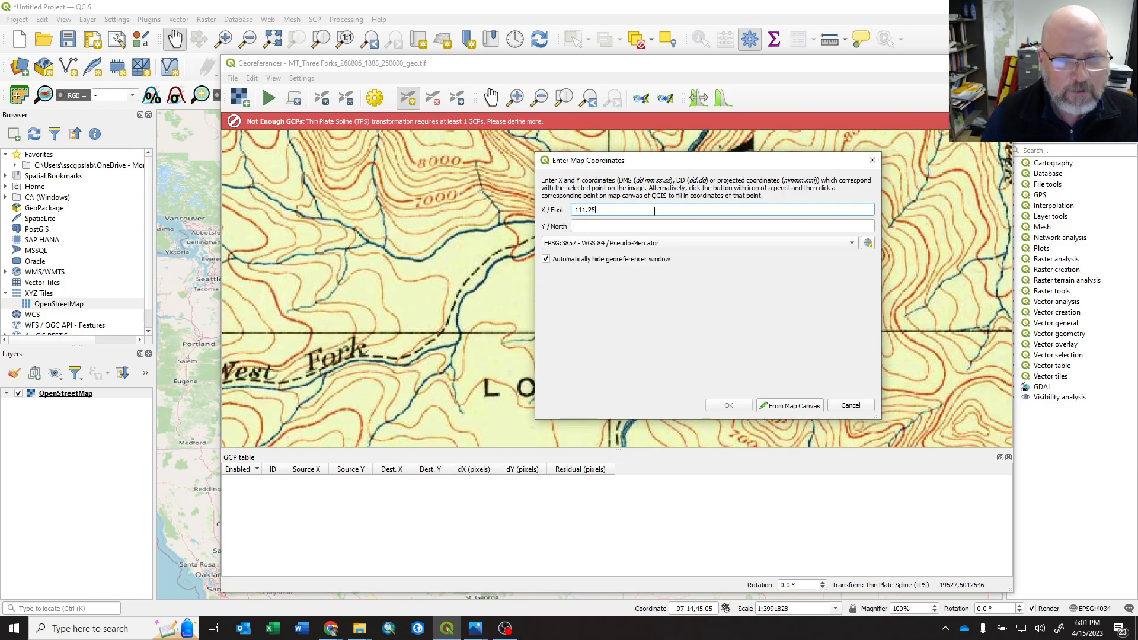
left_click(624, 227)
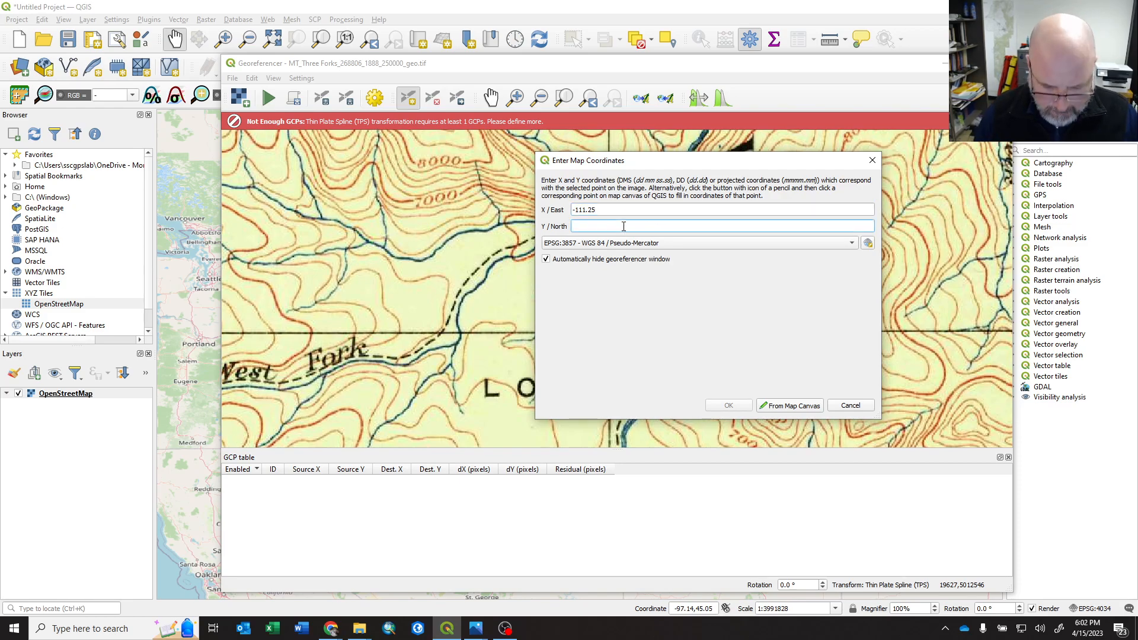
type("45.25")
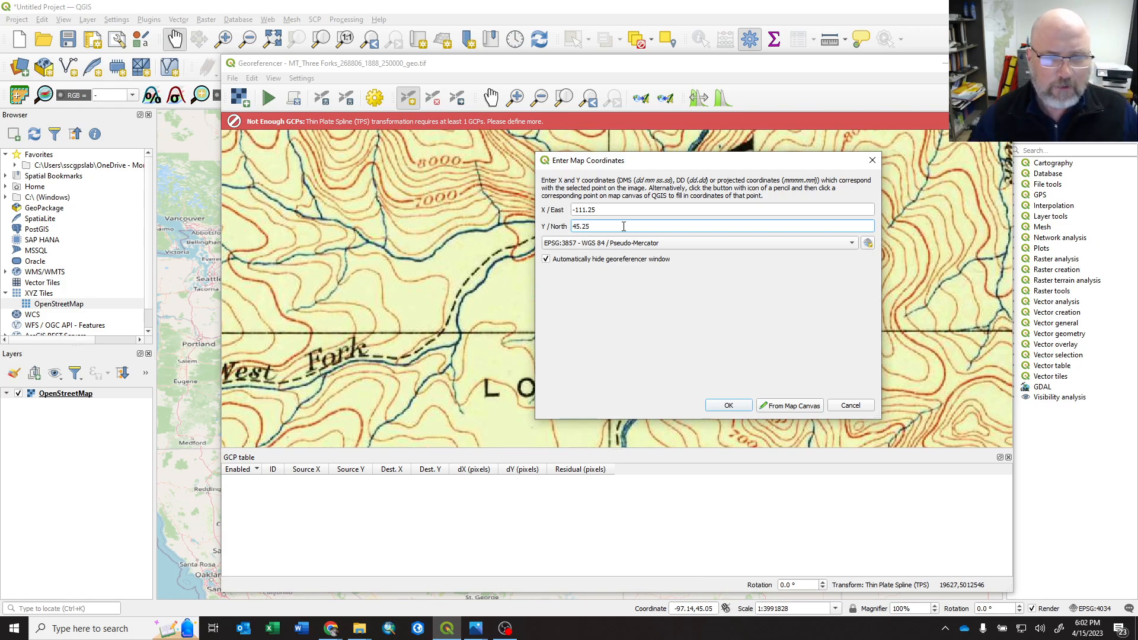
Set the point's coordinate system to the project CRS, EPSG:4034 (Clarke 1880 ellipsoid), and accept the control point.
left_click(634, 244)
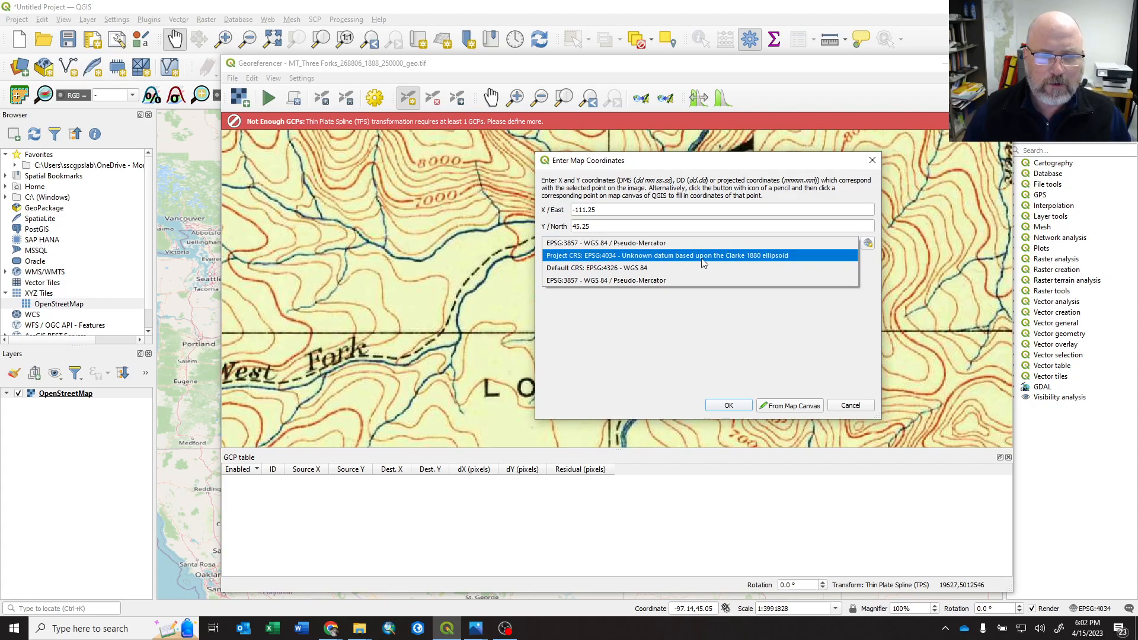
left_click(774, 256)
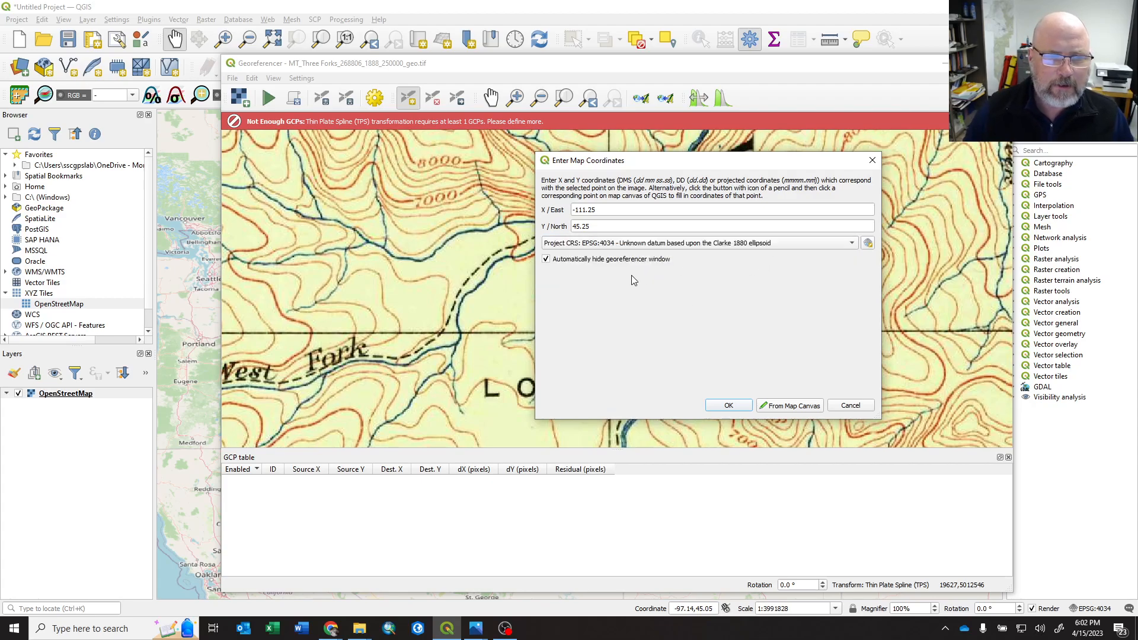
left_click(729, 407)
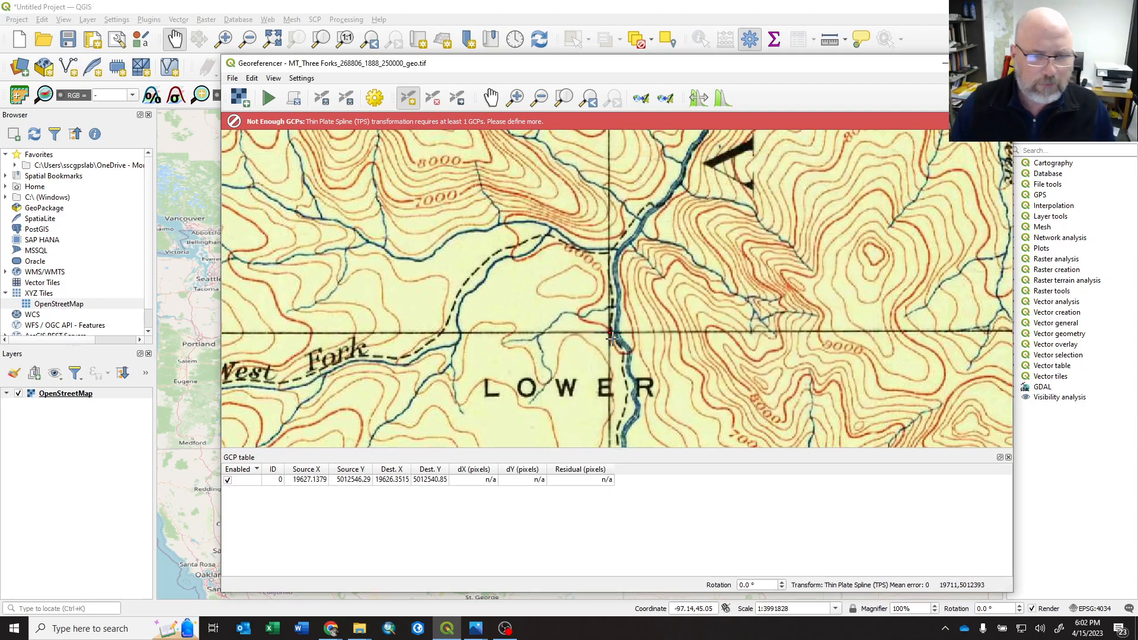
Place a second control point on the grid line intersection just south of Flys Bridge, beside the river.
scroll(605, 362, "down", 5)
left_click_drag(637, 165, 671, 346)
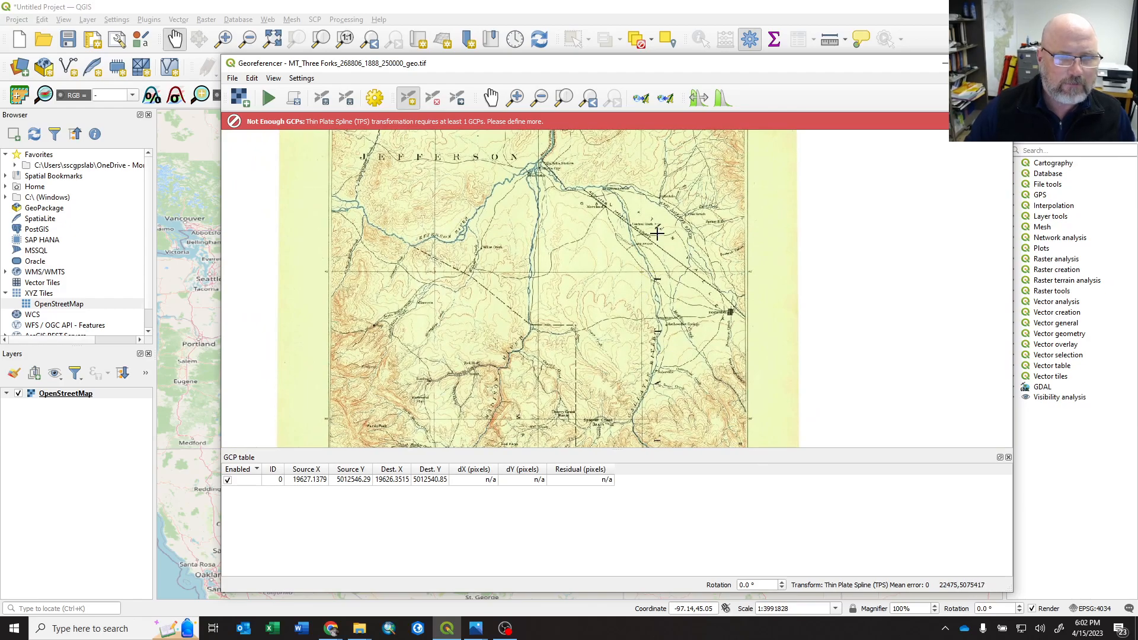
scroll(641, 267, "up", 5)
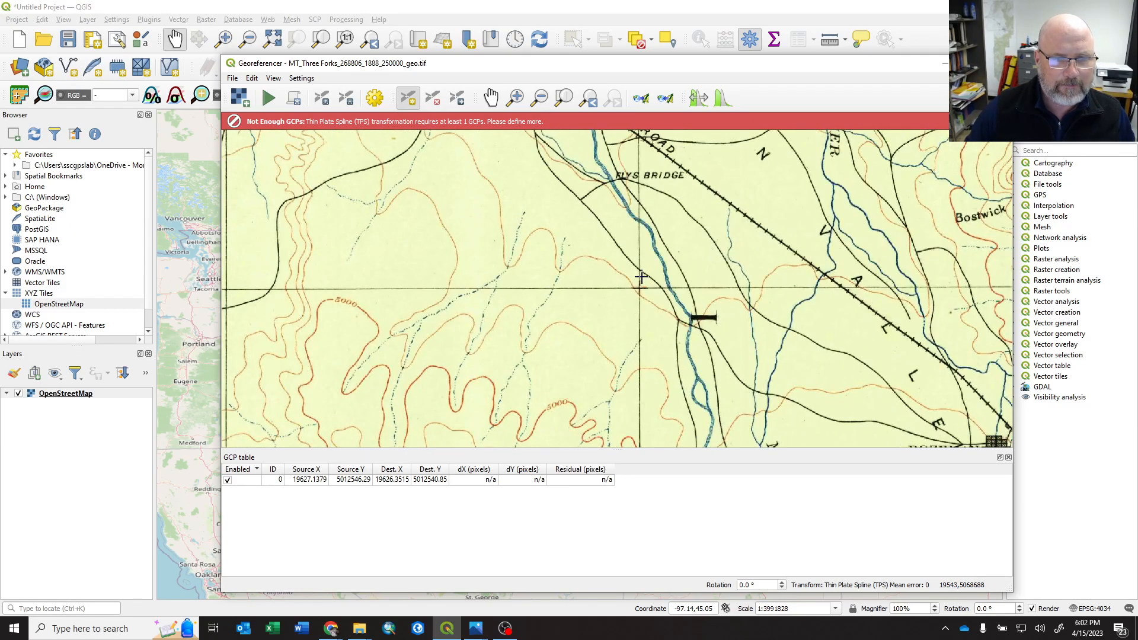
scroll(640, 279, "up", 2)
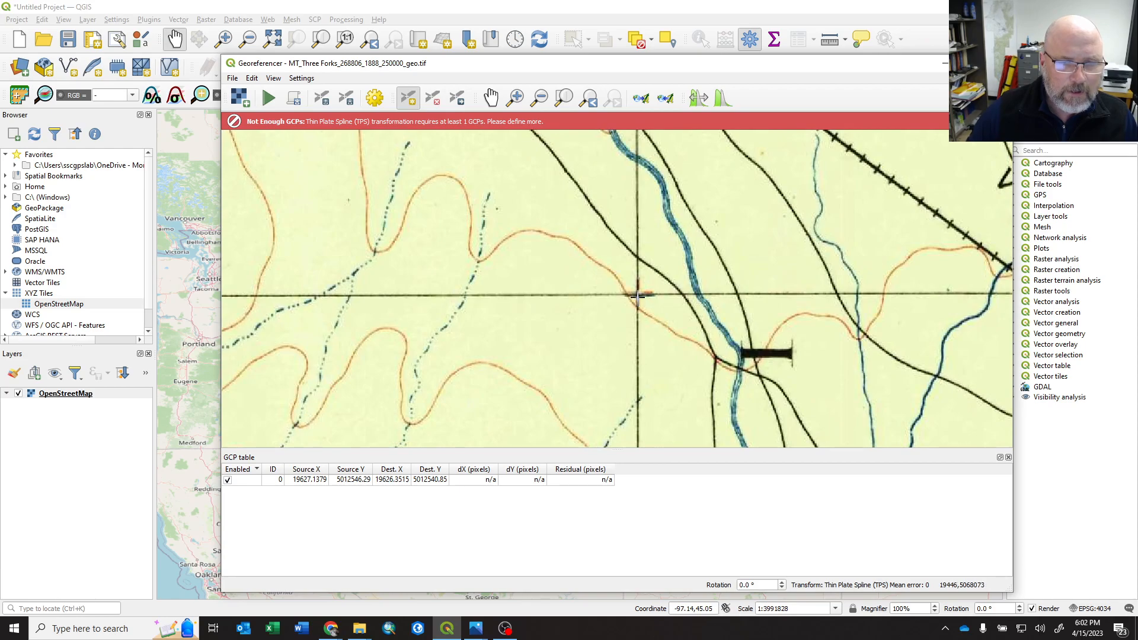
left_click(638, 295)
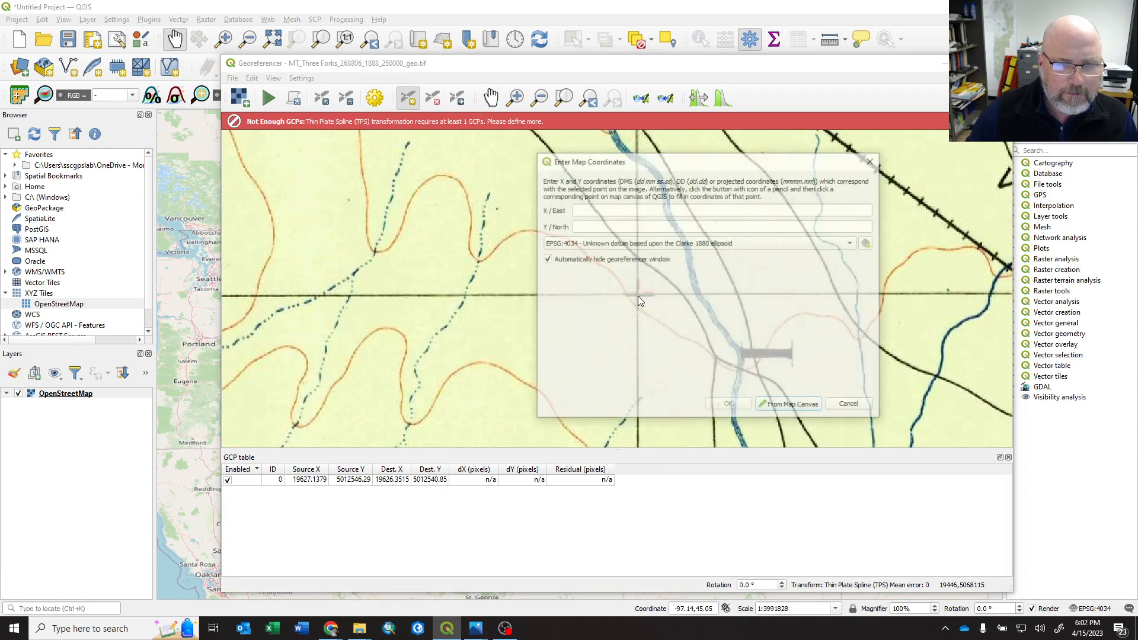
Enter X -111.25 and Y 45.75 as the map coordinates of the point near Flys Bridge and accept them.
left_click(660, 210)
type("-11")
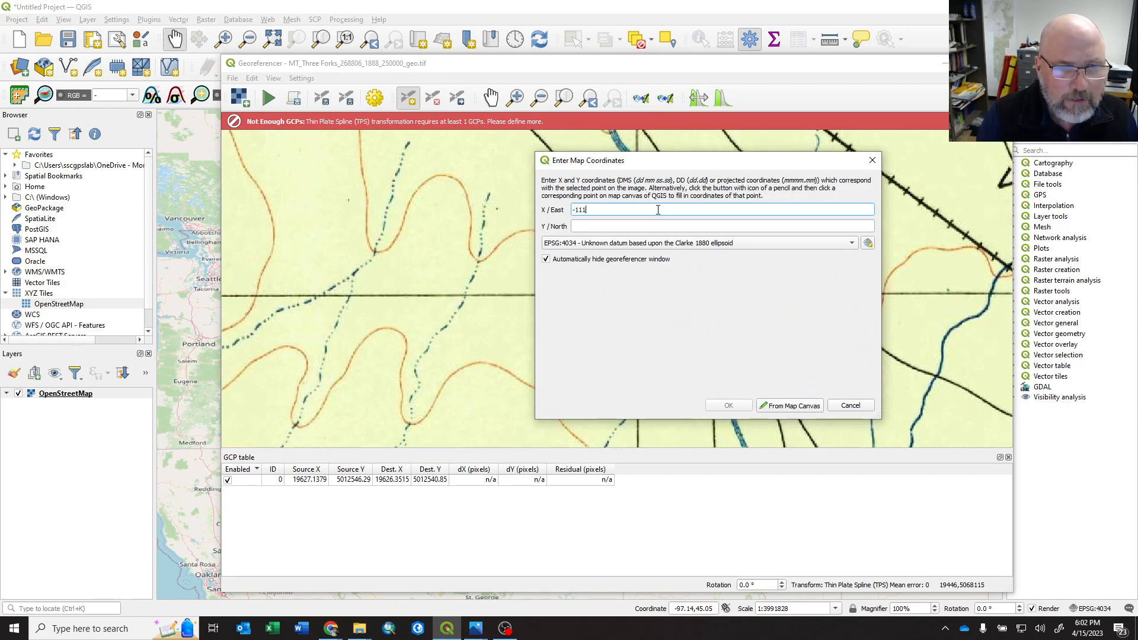
type("1")
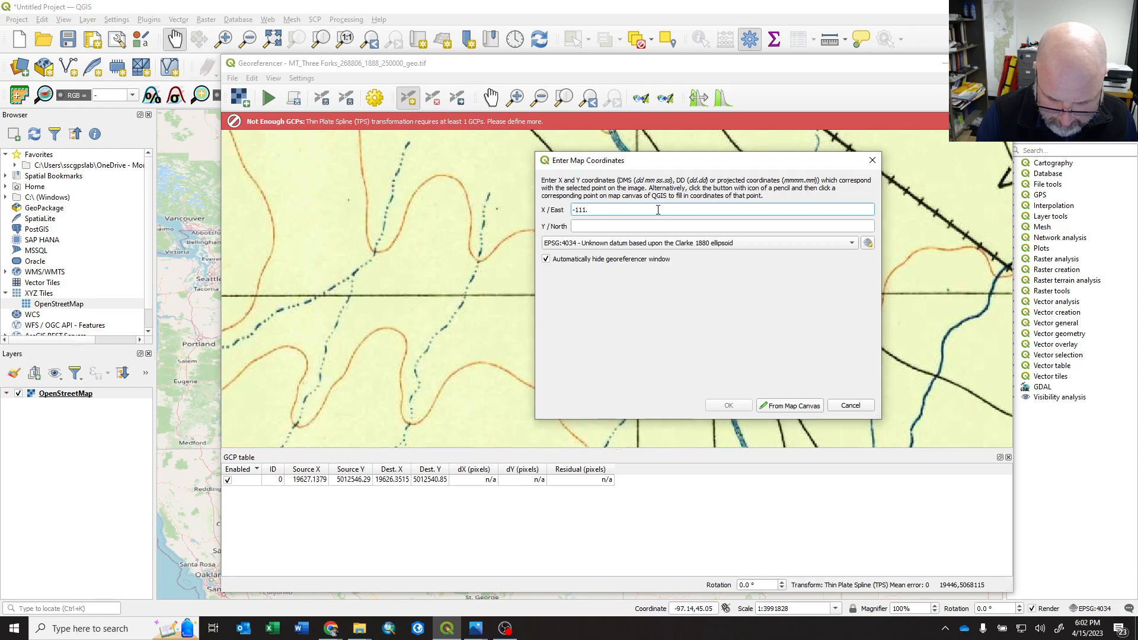
left_click(666, 227)
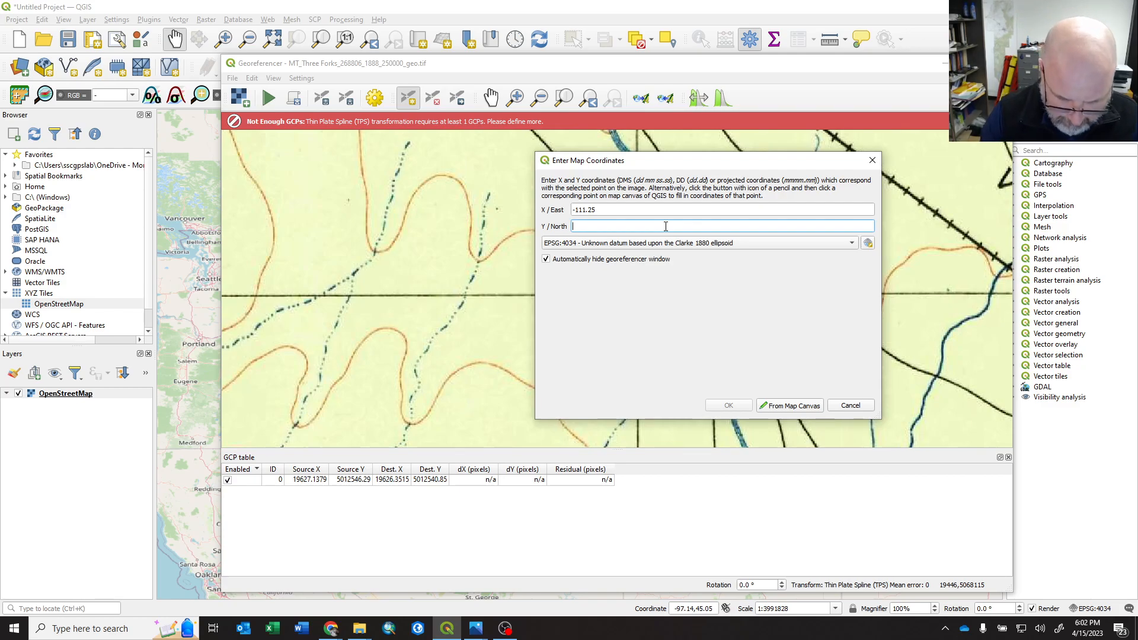
type("45")
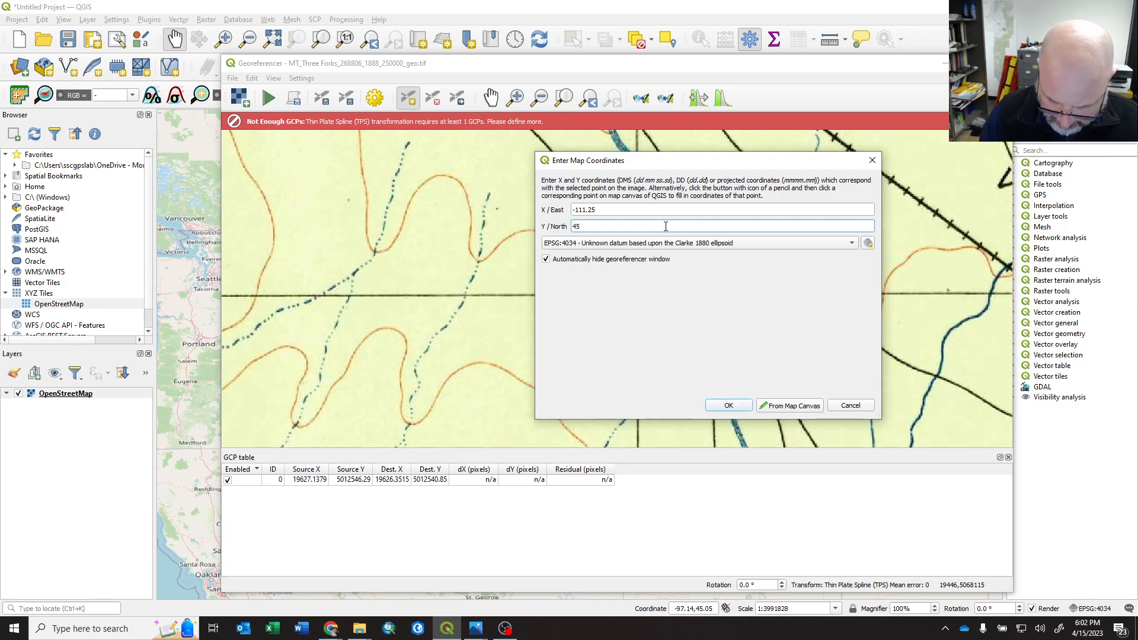
type(".75")
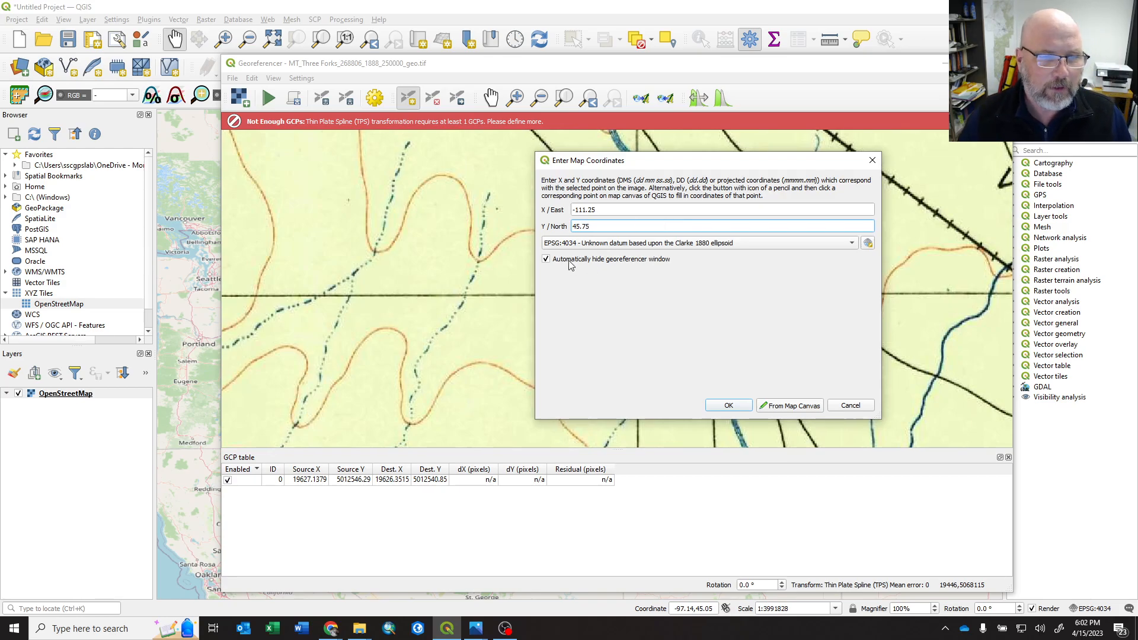
left_click(729, 406)
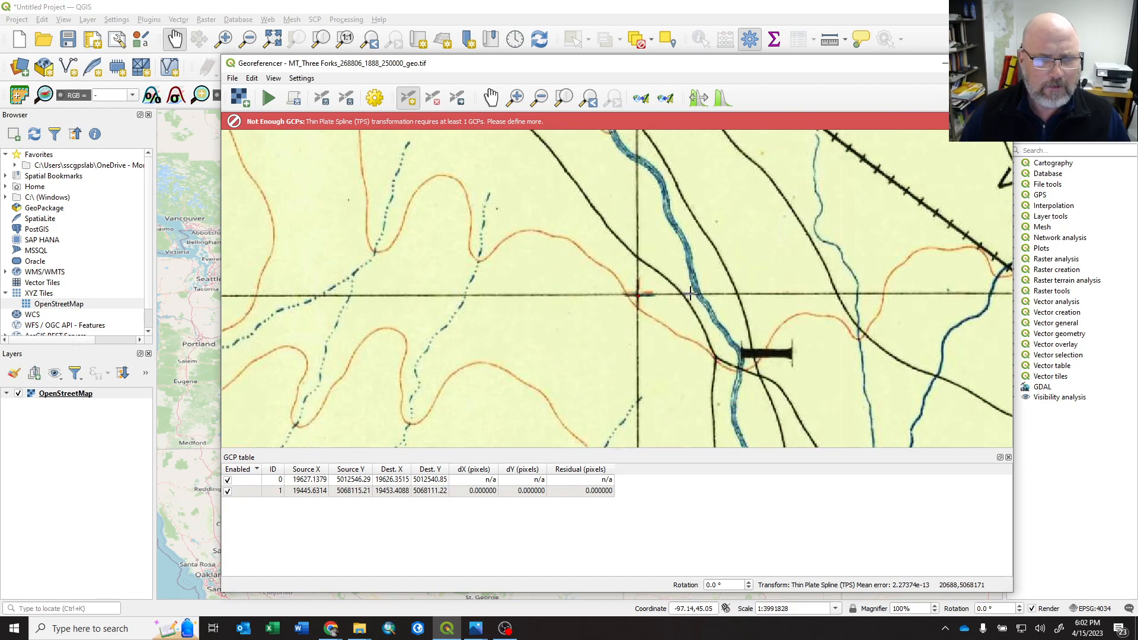
Place a third control point on the grid line intersection south of the Jefferson River, southwest of Willow Creek.
scroll(691, 294, "down", 3)
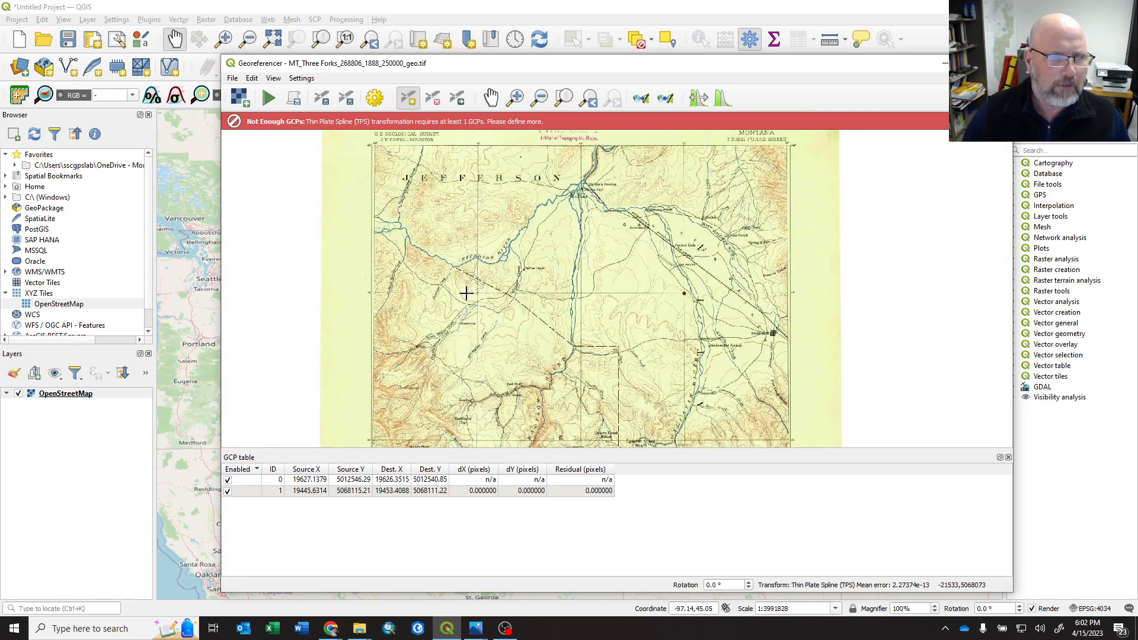
scroll(457, 146, "up", 2)
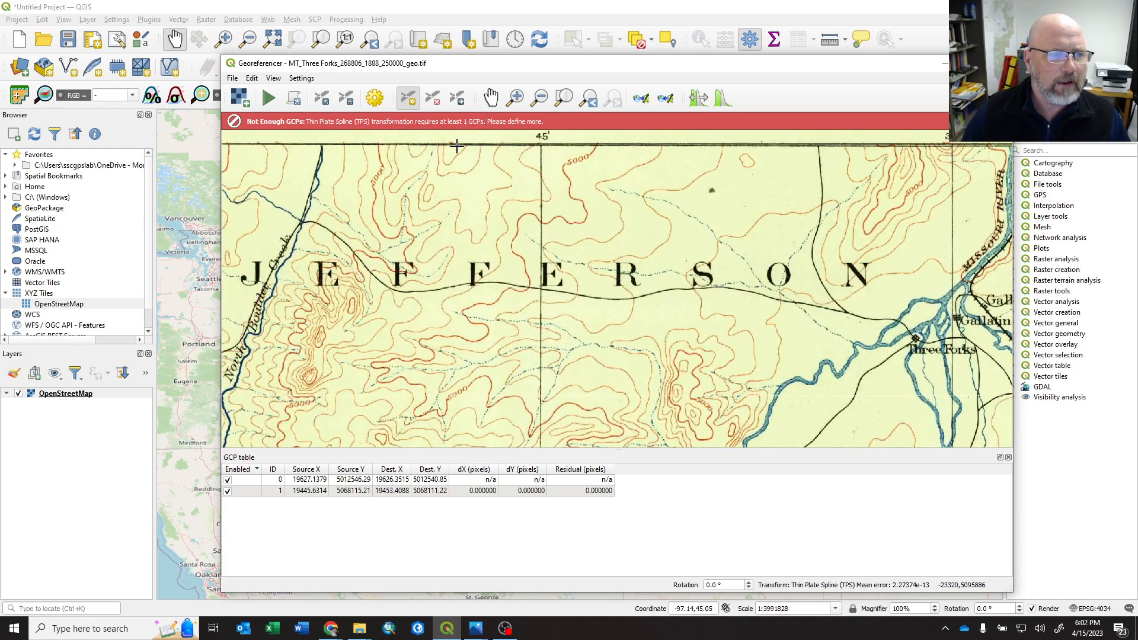
scroll(440, 188, "down", 1)
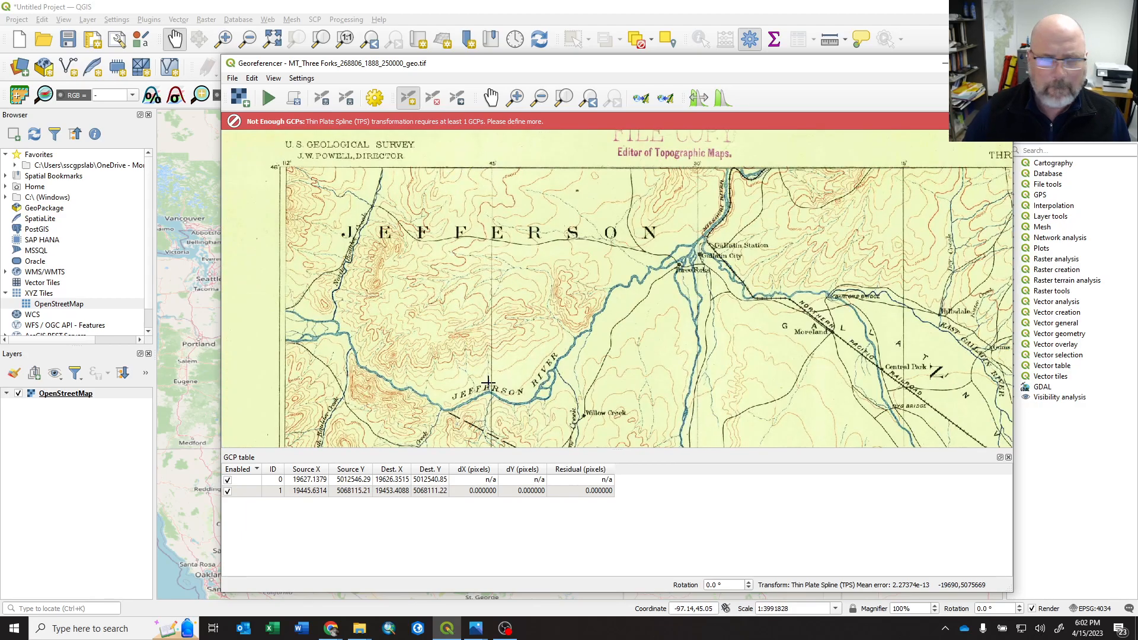
scroll(474, 399, "up", 1)
scroll(505, 417, "down", 1)
scroll(505, 417, "up", 3)
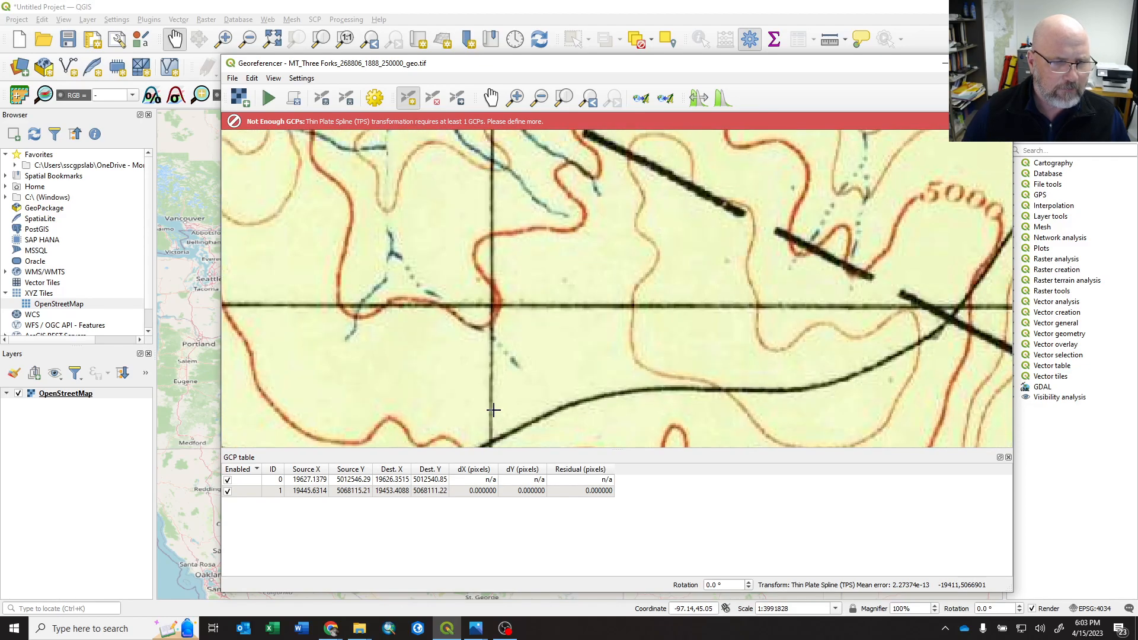
left_click(492, 306)
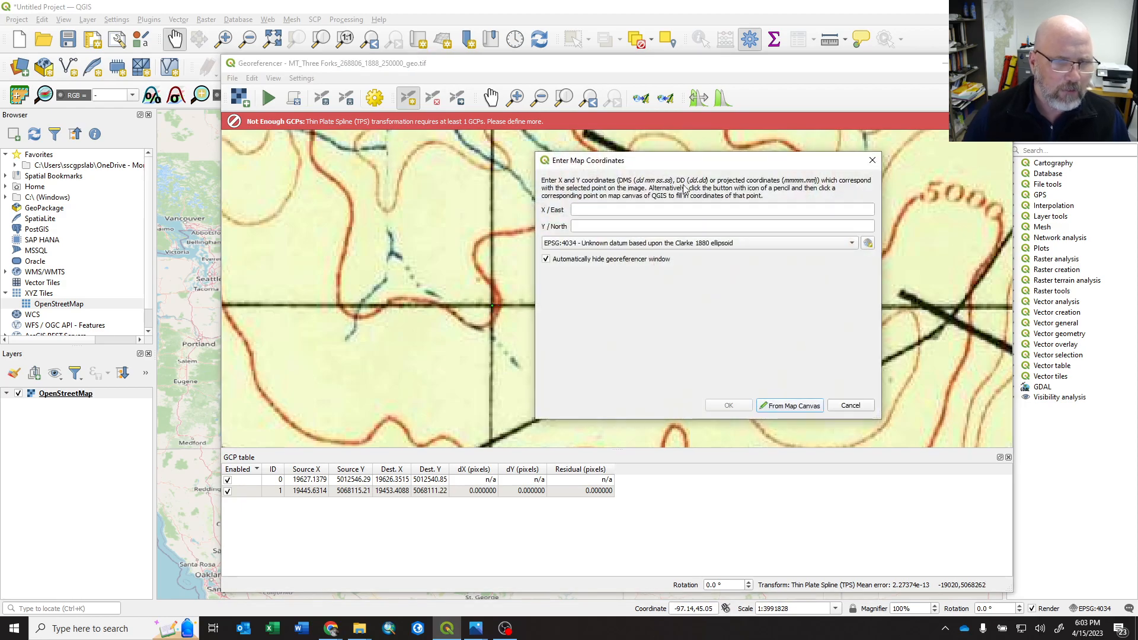
Enter X -111.75 and Y 45.75 as the map coordinates of the point south of the Jefferson River and accept them.
left_click(692, 208)
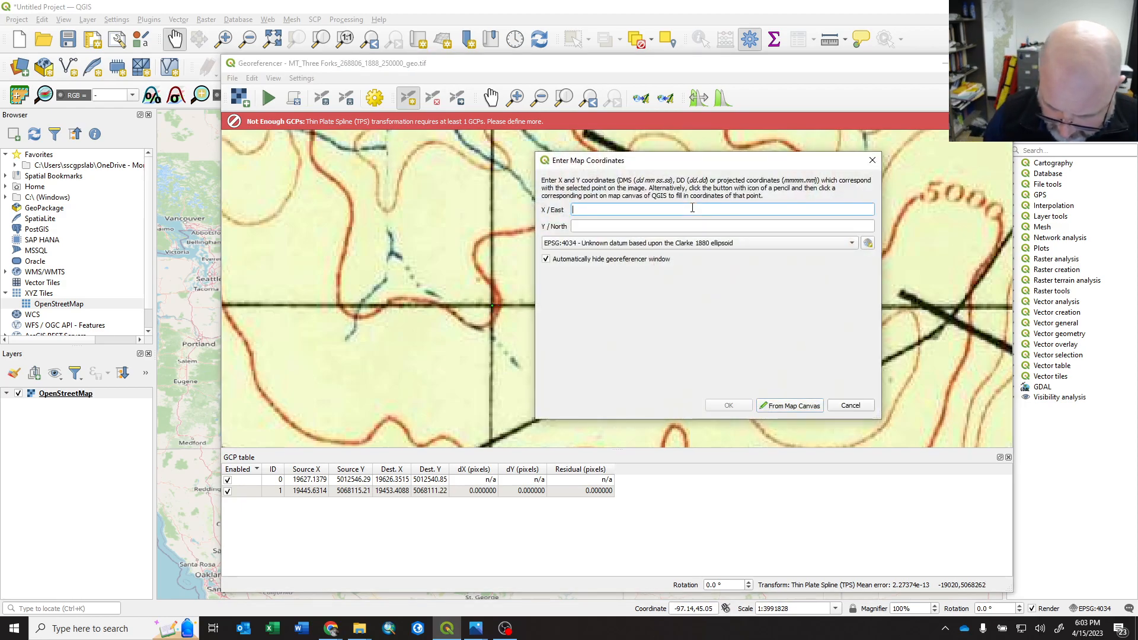
type("-111.")
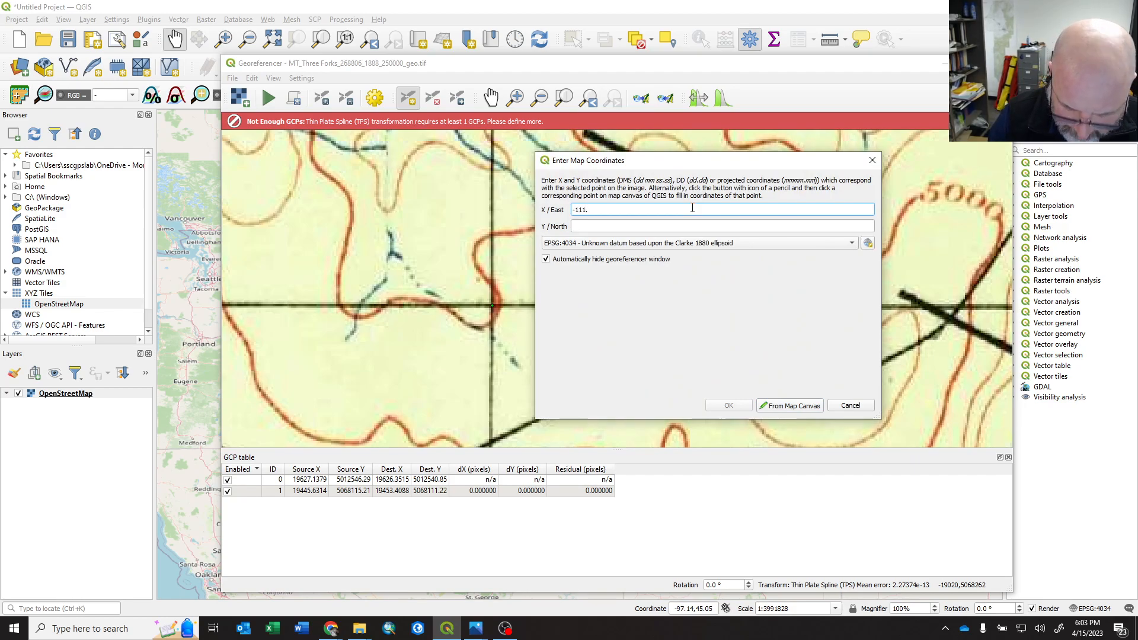
type("75")
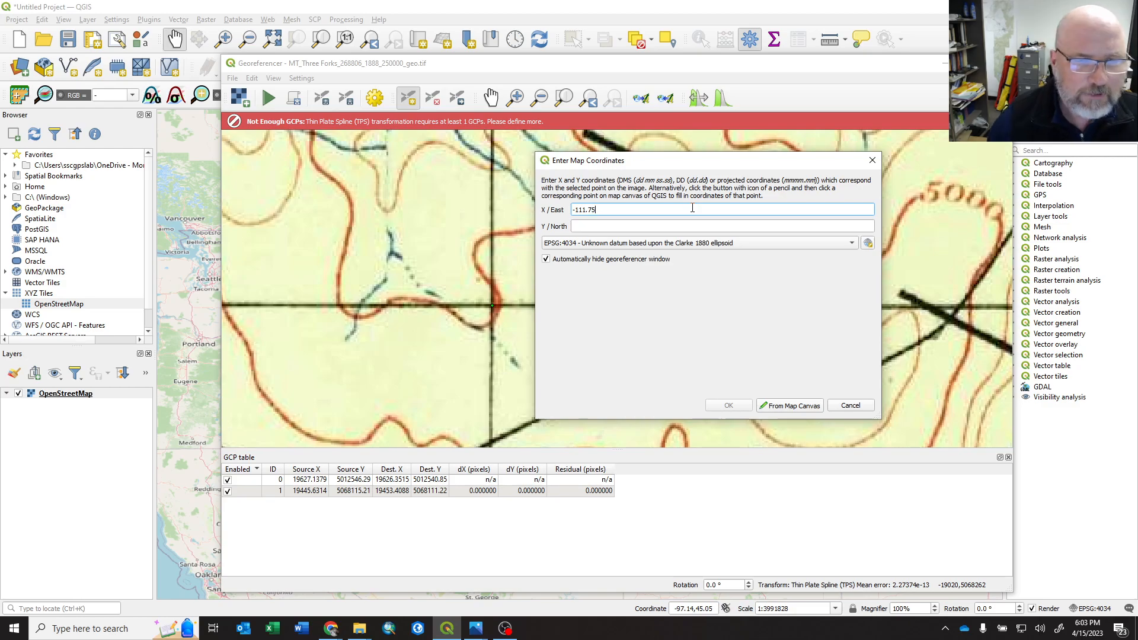
left_click(668, 230)
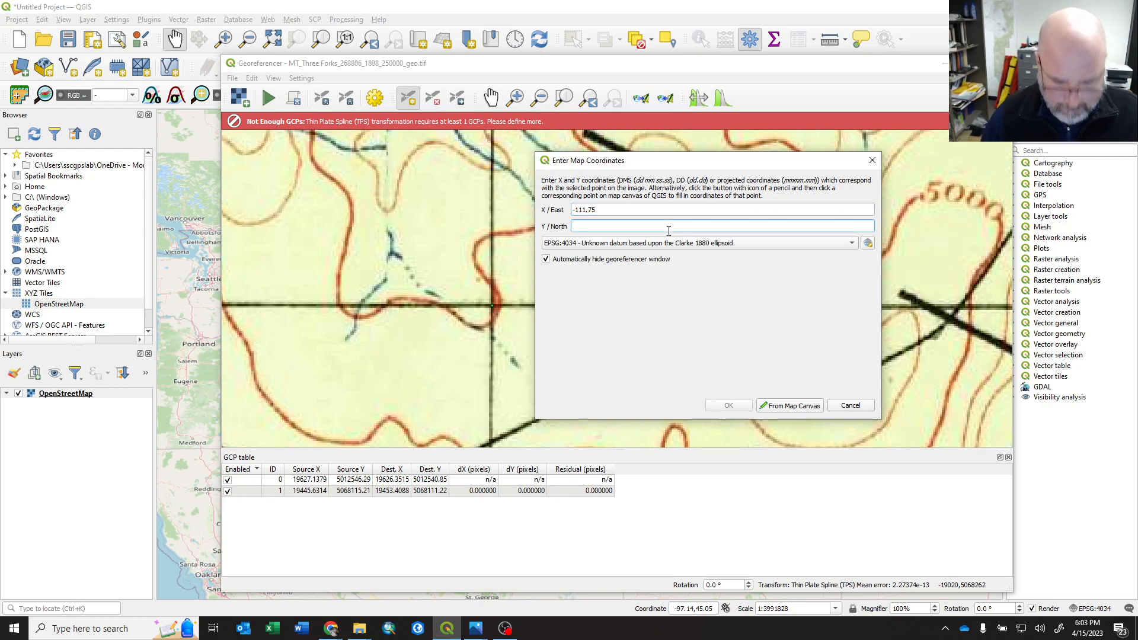
type("45.75")
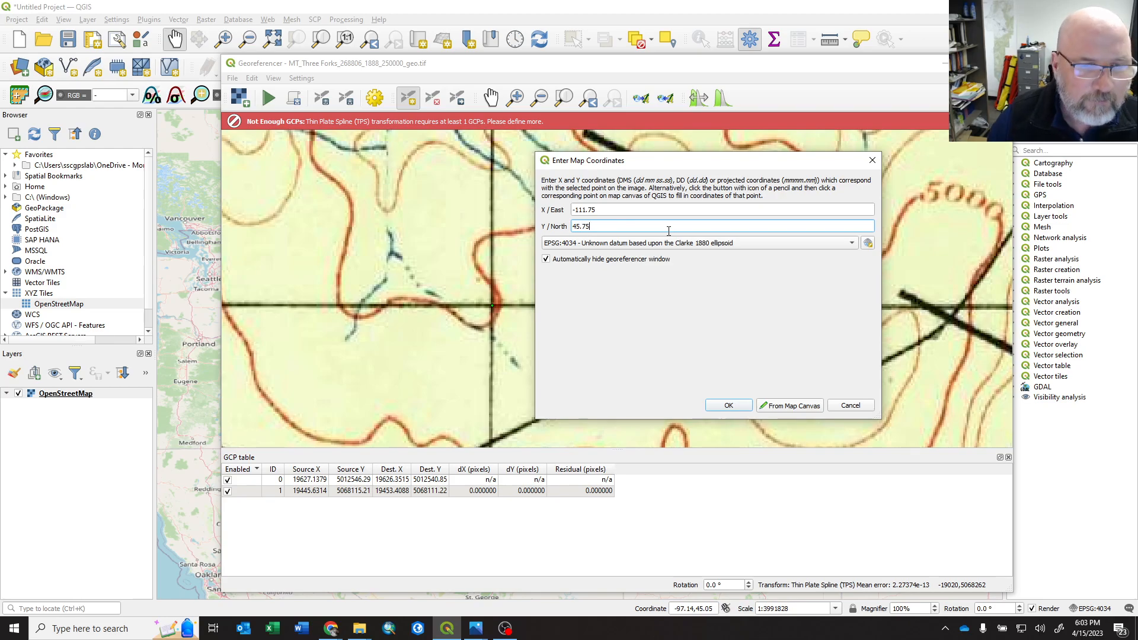
left_click(724, 408)
Place a fourth control point on the grid line intersection beside the Madison River, southeast of Virginia City.
scroll(580, 256, "down", 4)
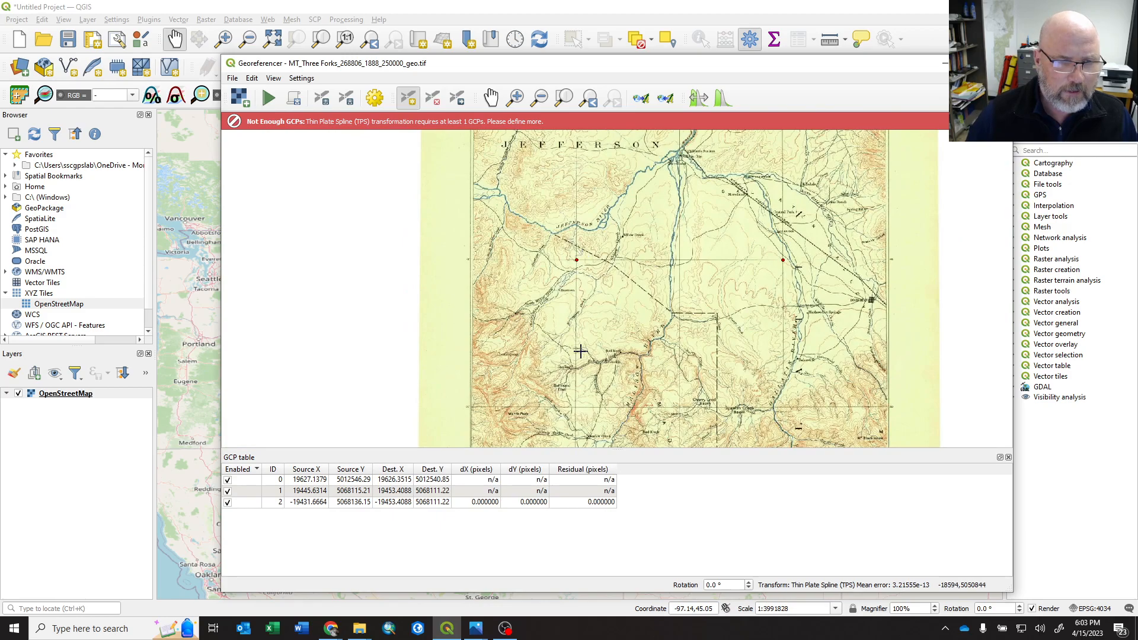
scroll(618, 357, "down", 1)
left_click_drag(601, 434, 602, 312)
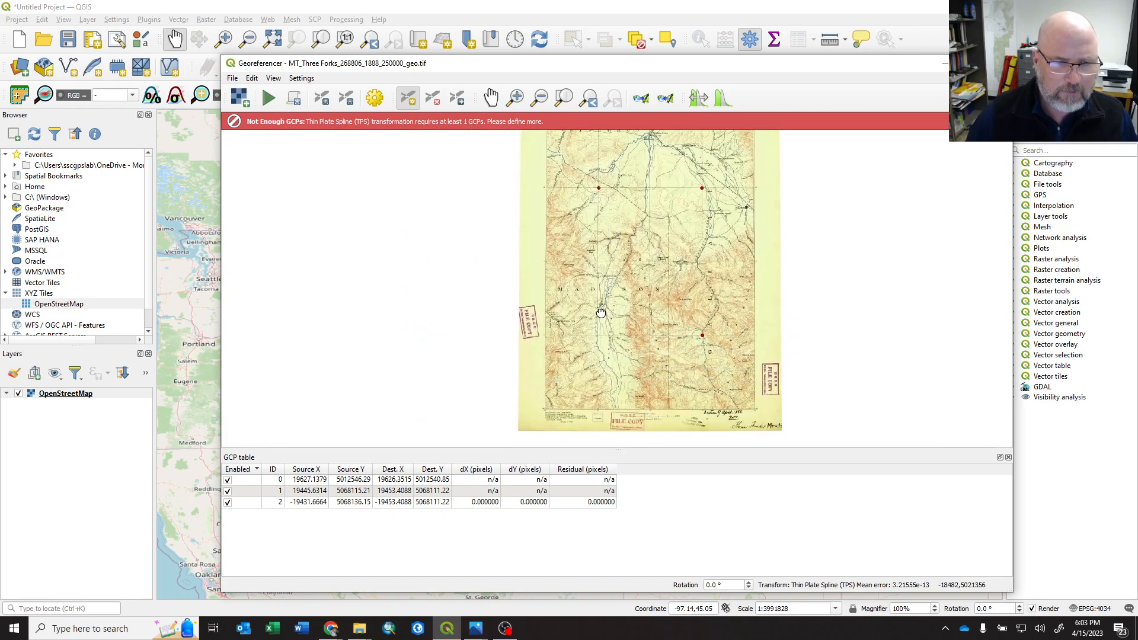
scroll(594, 347, "up", 3)
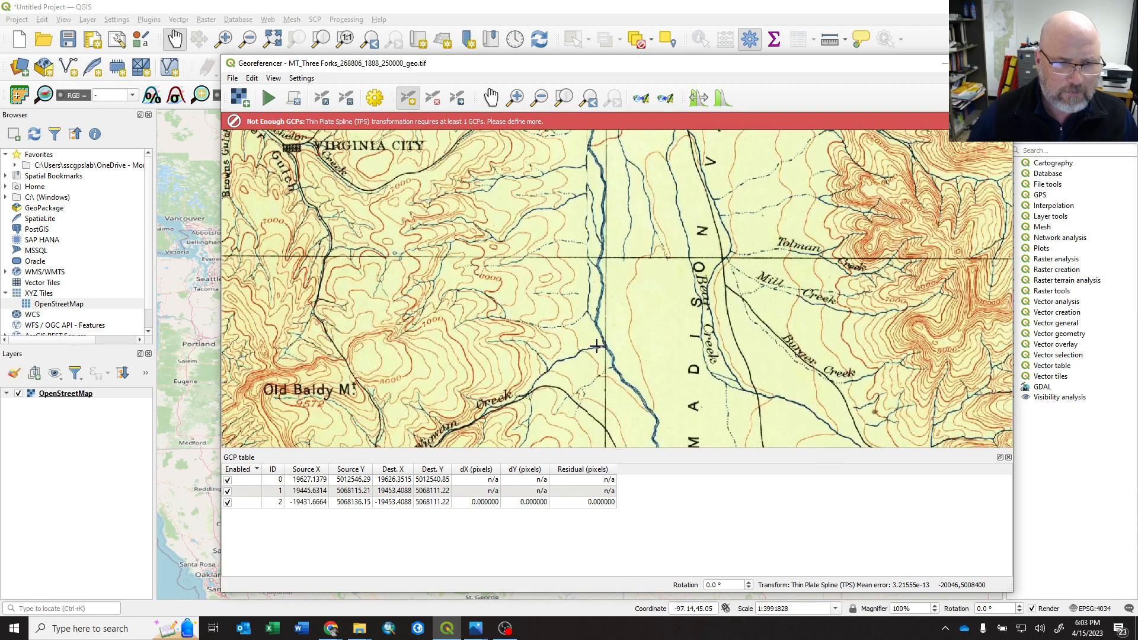
scroll(604, 264, "up", 2)
left_click(603, 264)
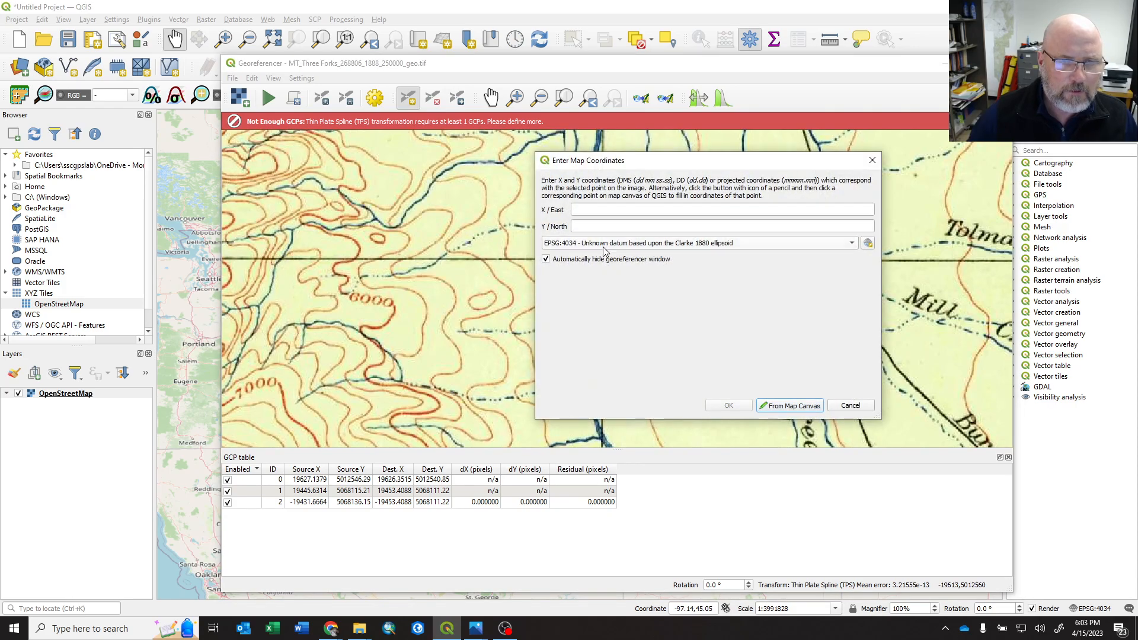
Enter X -111.75 and Y 45.25 as the map coordinates of the point beside the Madison River and accept them.
left_click(614, 211)
type("-111.75")
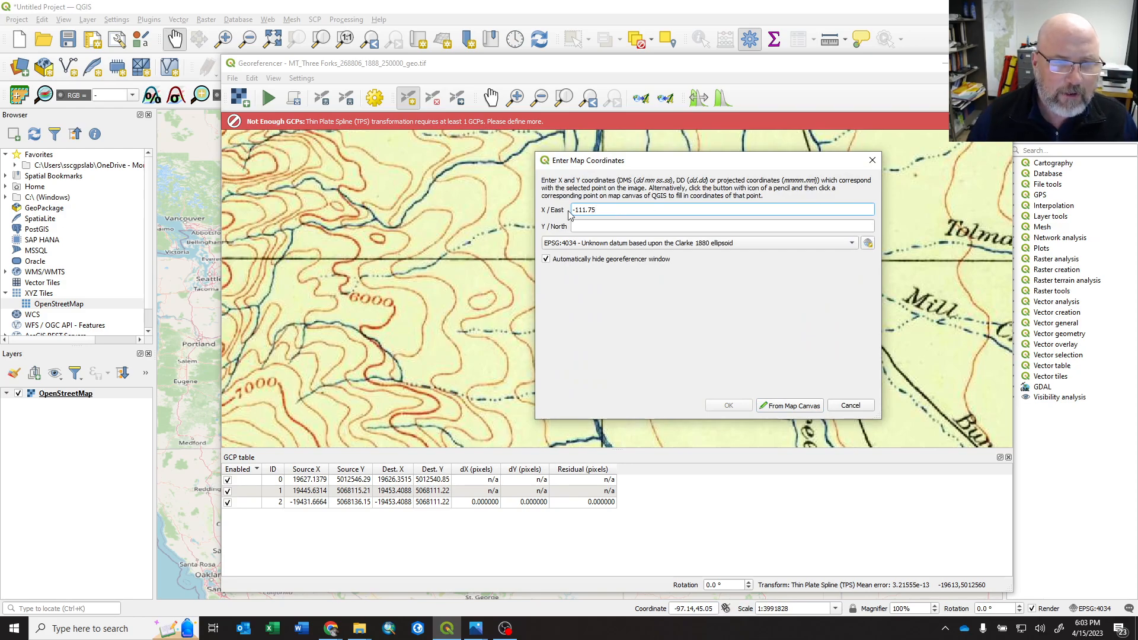
left_click(581, 225)
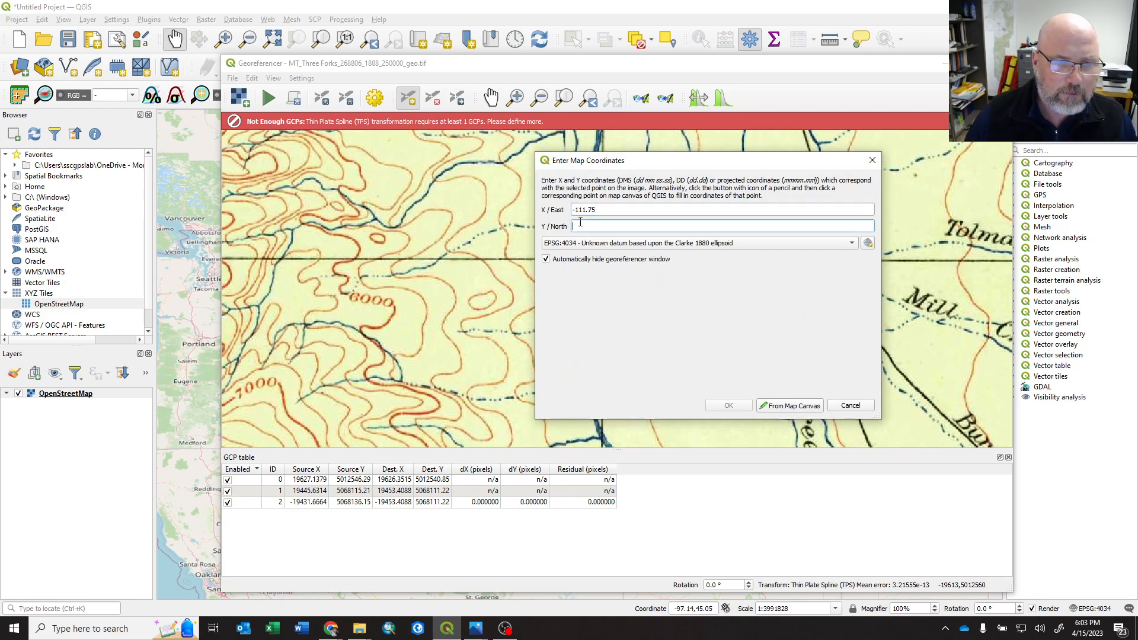
type("45")
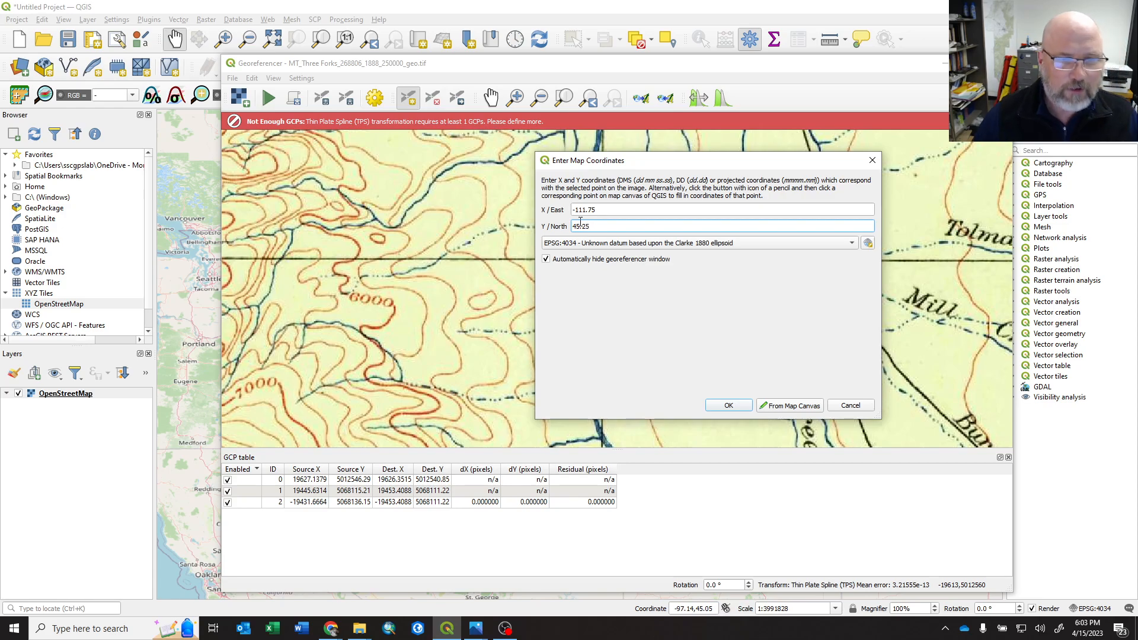
type(".25")
left_click(731, 406)
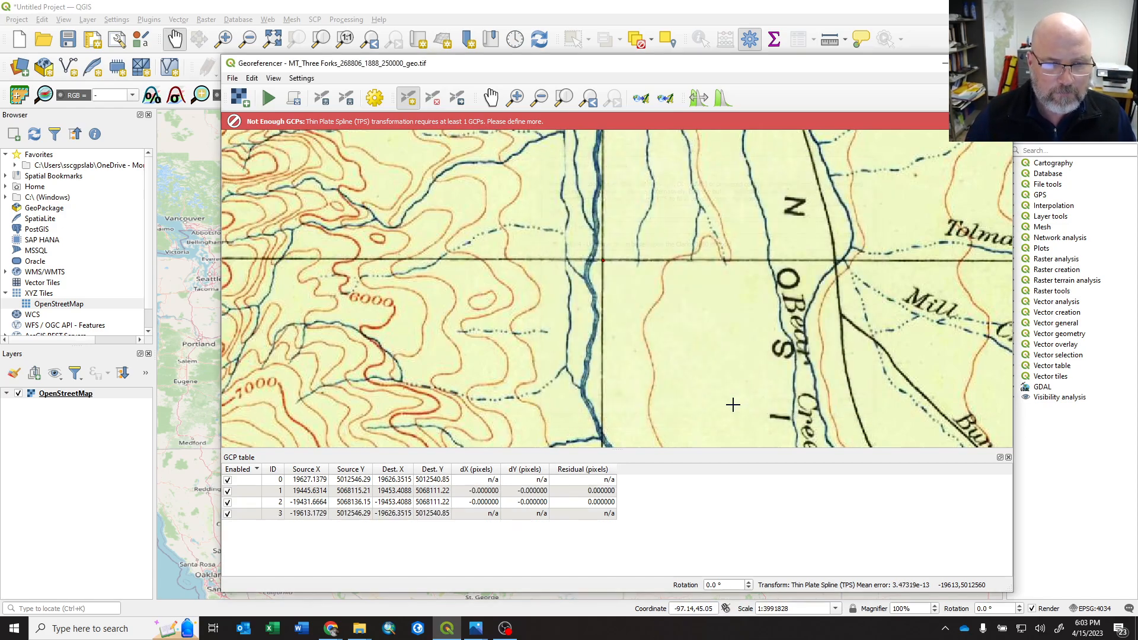
Start georeferencing with the four control points and move the Georeferencer window away from the main map canvas.
scroll(681, 317, "down", 3)
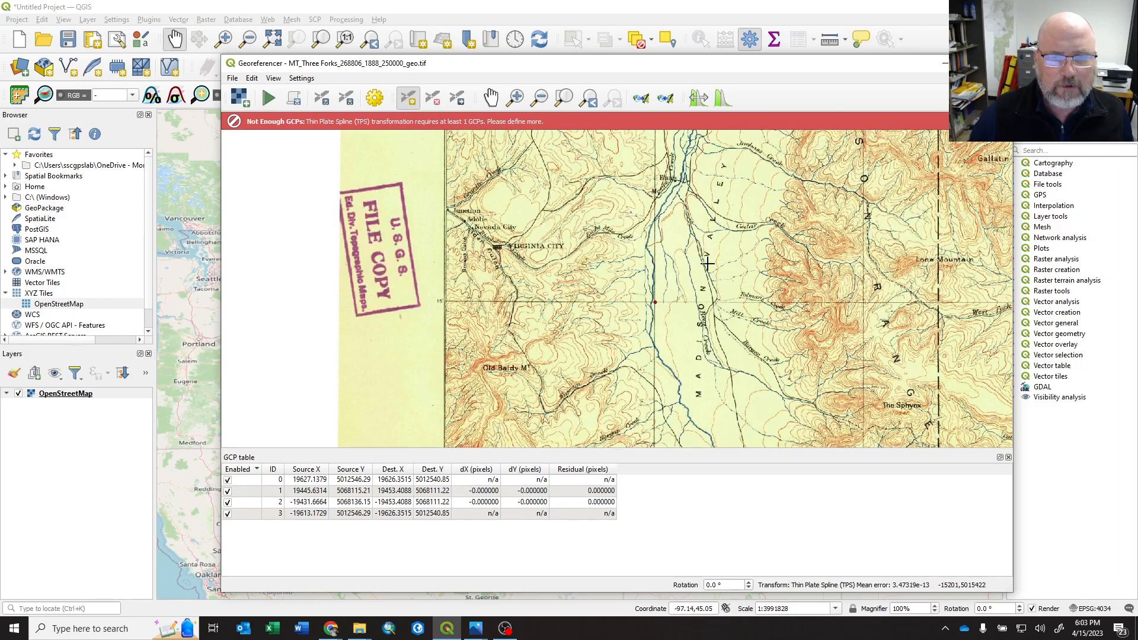
scroll(680, 305, "down", 2)
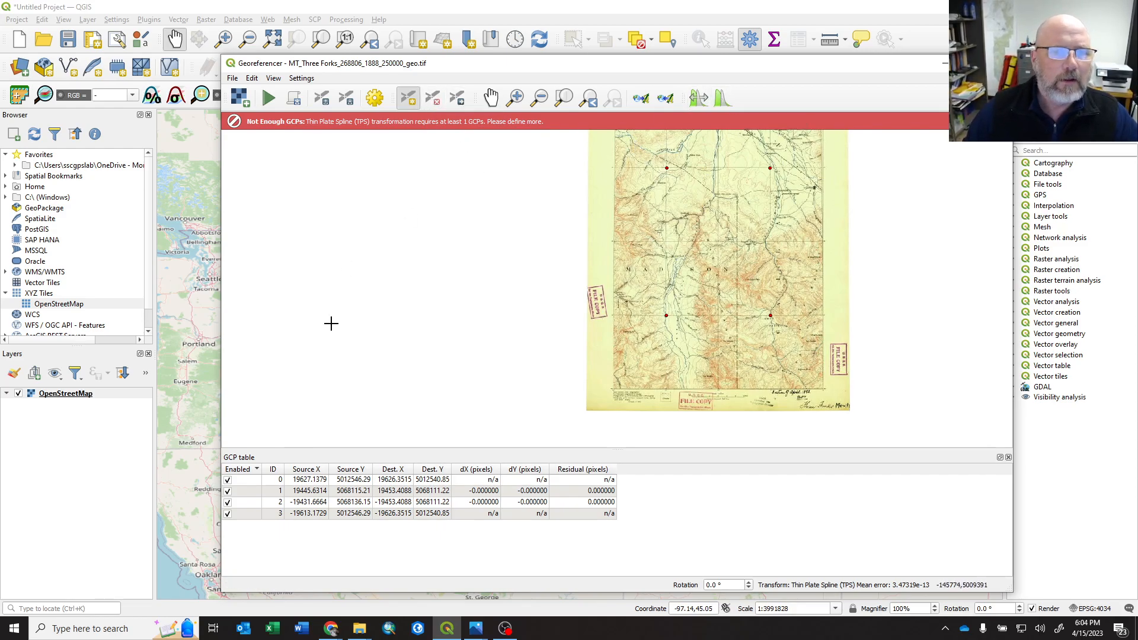
left_click(269, 99)
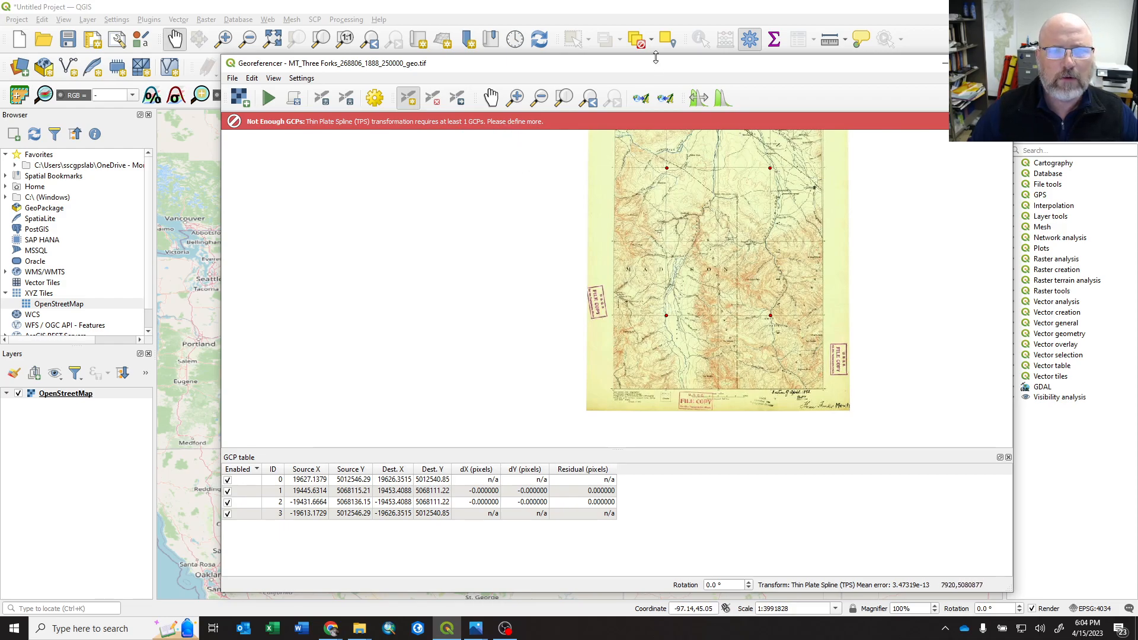
left_click_drag(656, 65, 1137, 81)
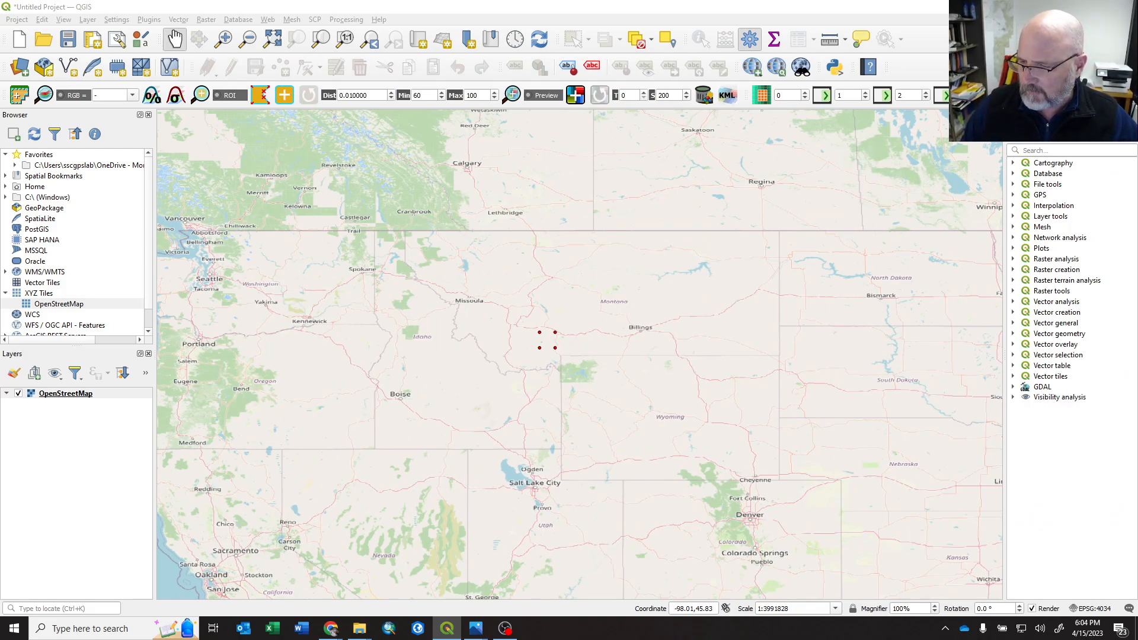
key("super+d")
key("super+d")
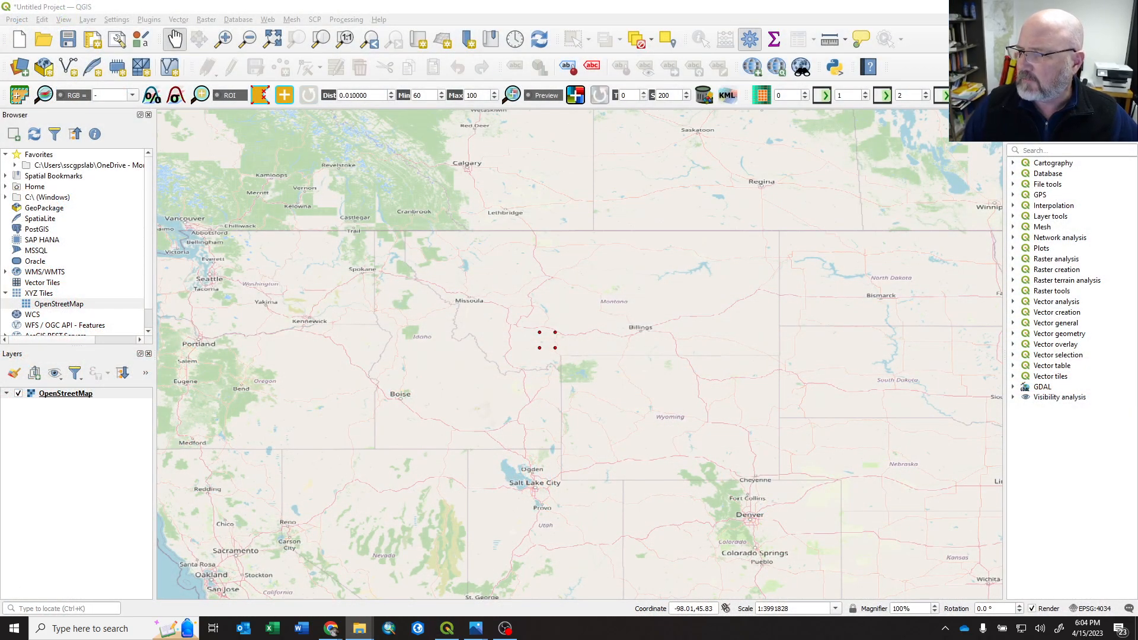
Examine the georeferenced Three Forks map on the main canvas, including its control points and its placement over OpenStreetMap.
mouse_move(547, 340)
left_mouse_down()
mouse_move(521, 335)
mouse_move(543, 337)
left_mouse_up()
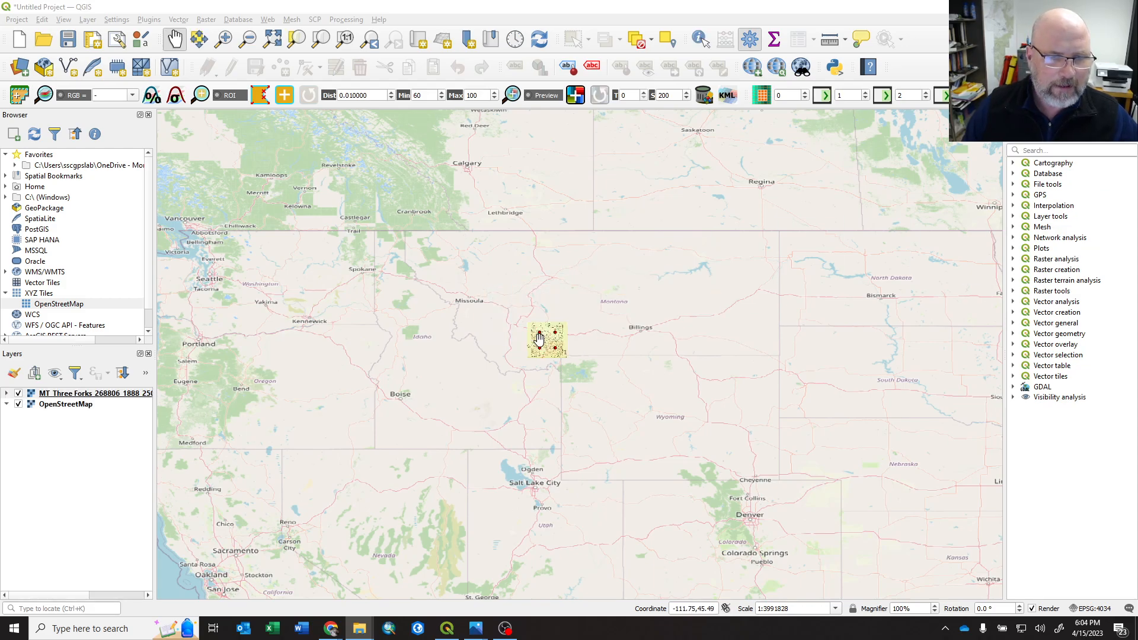
scroll(545, 347, "up", 2)
scroll(556, 346, "up", 2)
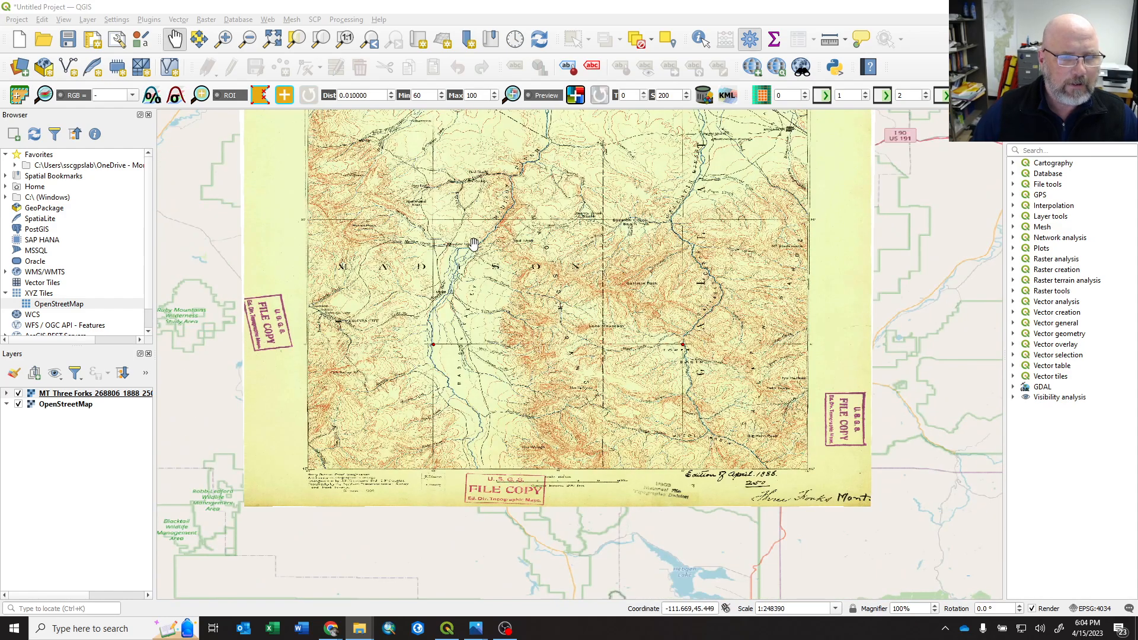
left_click_drag(653, 206, 830, 364)
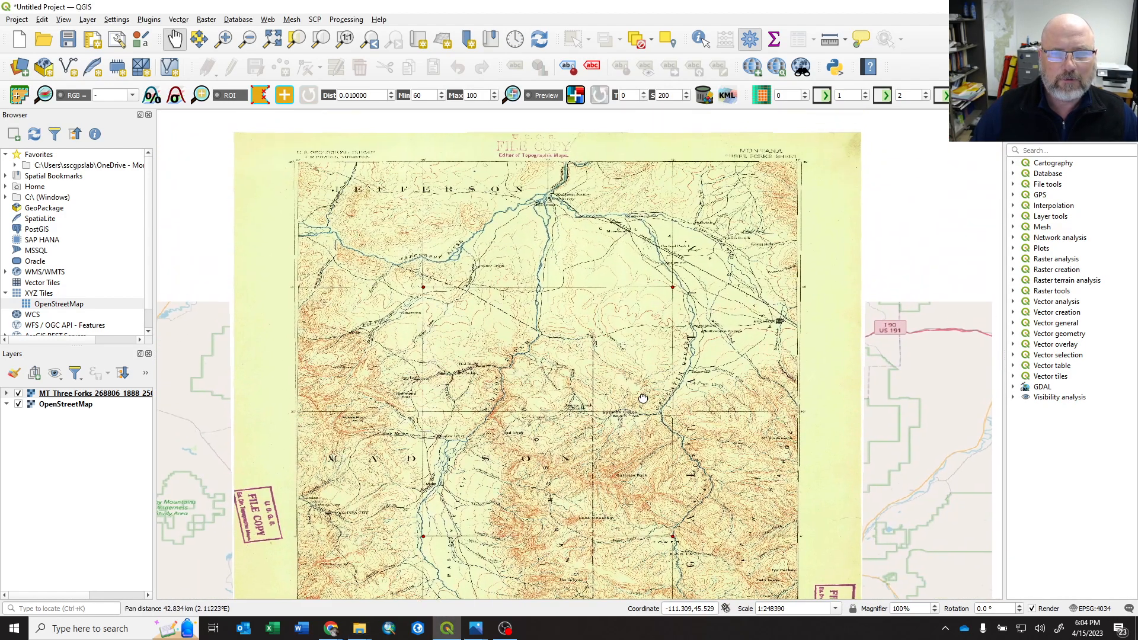
scroll(827, 359, "up", 1)
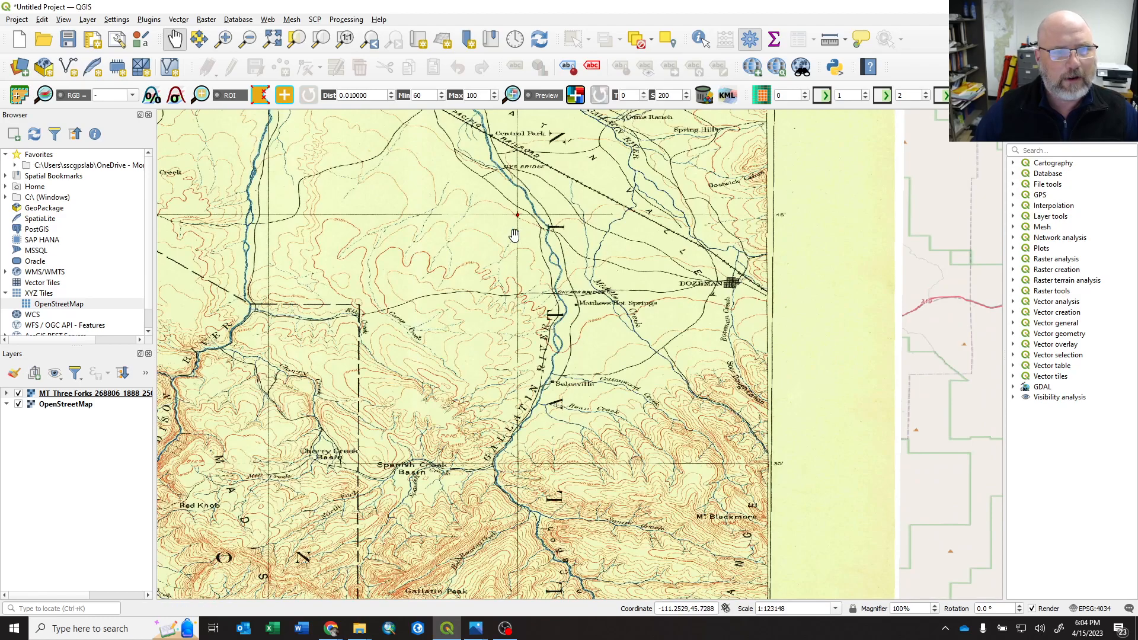
left_click_drag(381, 351, 689, 502)
left_click_drag(641, 263, 708, 377)
left_click_drag(511, 404, 874, 287)
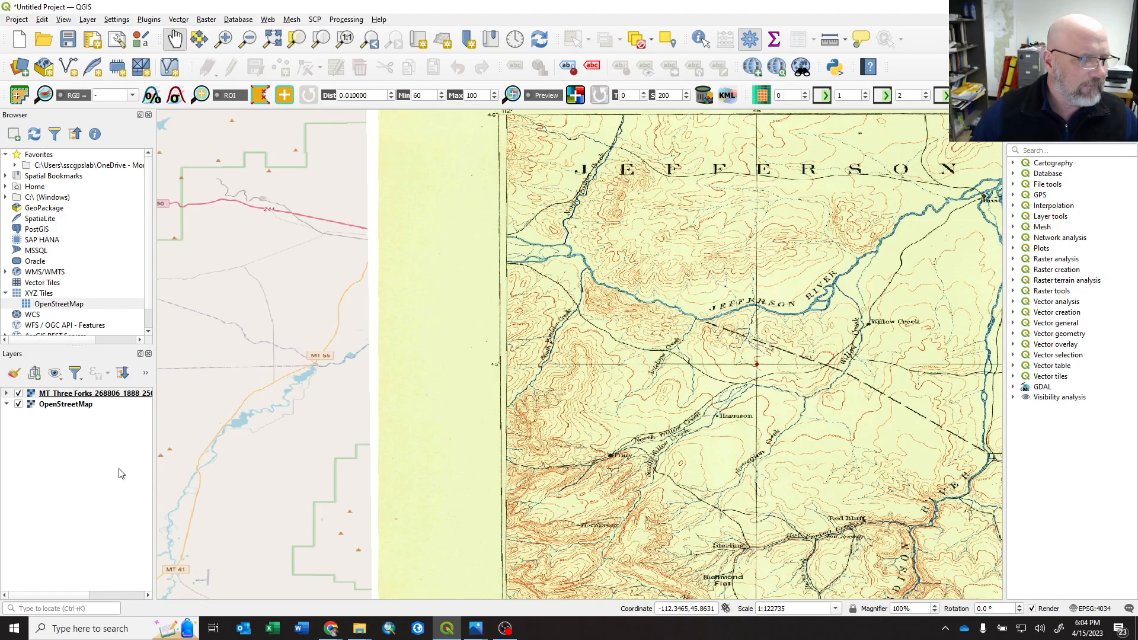
Lower the opacity of the georeferenced Three Forks layer so that OpenStreetMap shows through it, and apply the change.
right_click(99, 393)
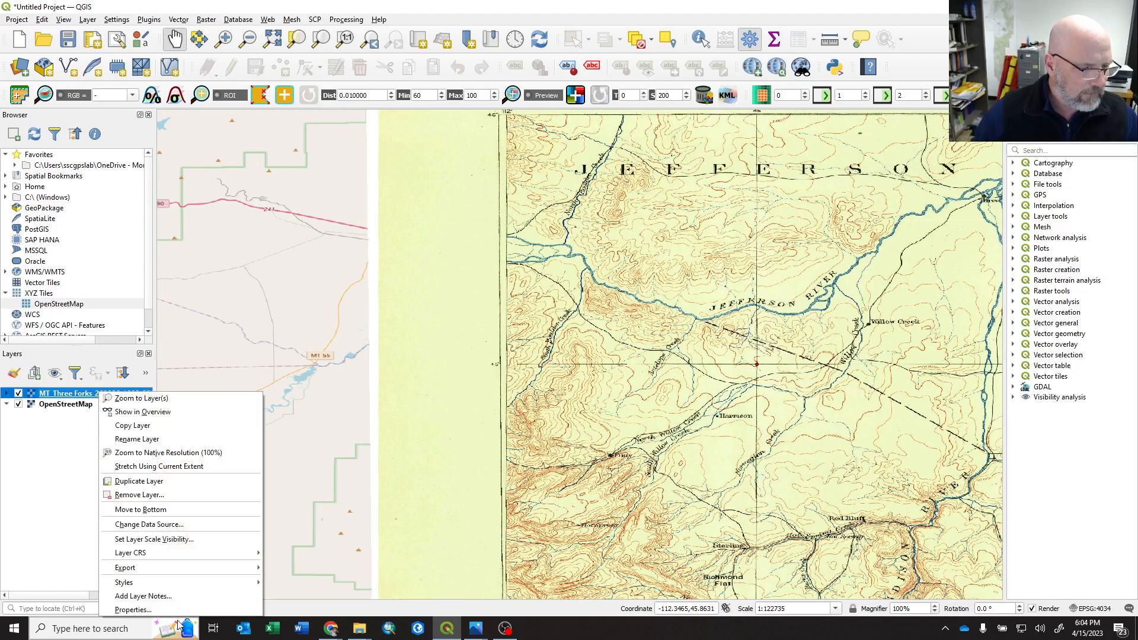
left_click(132, 610)
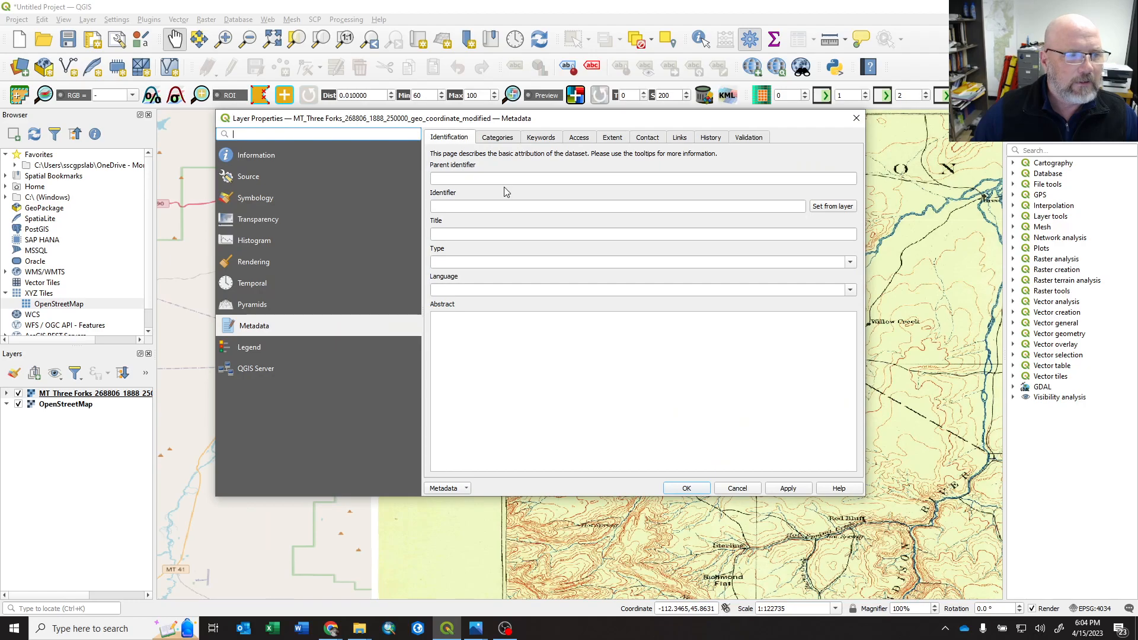
left_click(250, 221)
left_click_drag(772, 152, 605, 160)
left_click(686, 489)
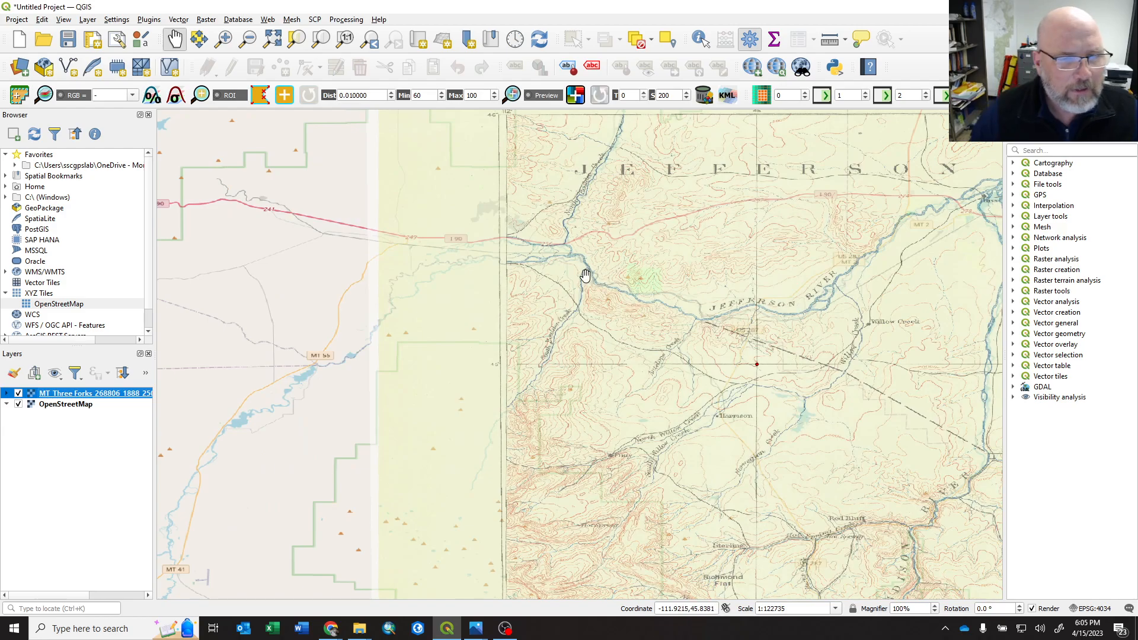
Compare the rivers of the old map with OpenStreetMap along the Jefferson River and at the Three Forks confluence.
scroll(465, 254, "up", 2)
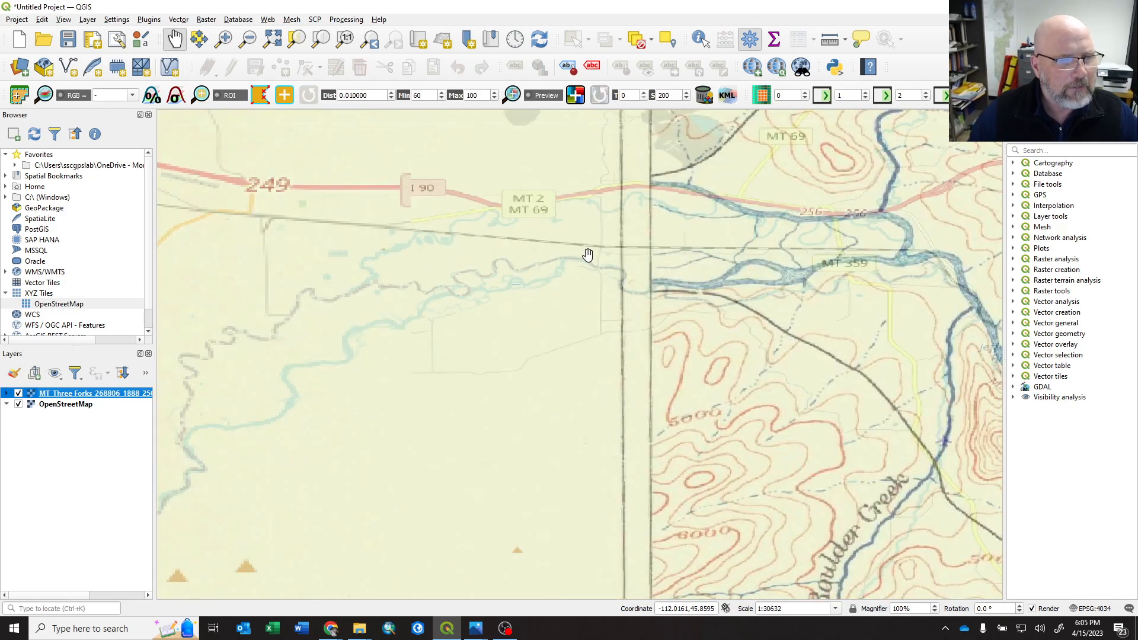
left_click_drag(335, 220, 603, 312)
left_click_drag(337, 309, 716, 302)
left_click_drag(866, 315, 282, 293)
scroll(465, 304, "down", 2)
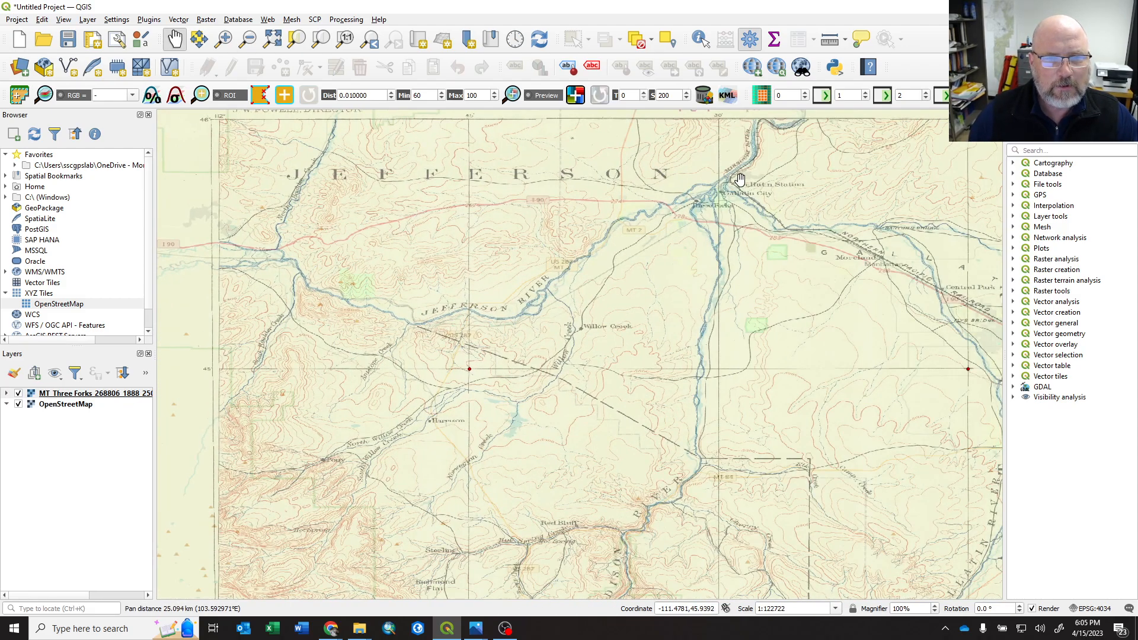
double_click(712, 192)
scroll(633, 319, "up", 1)
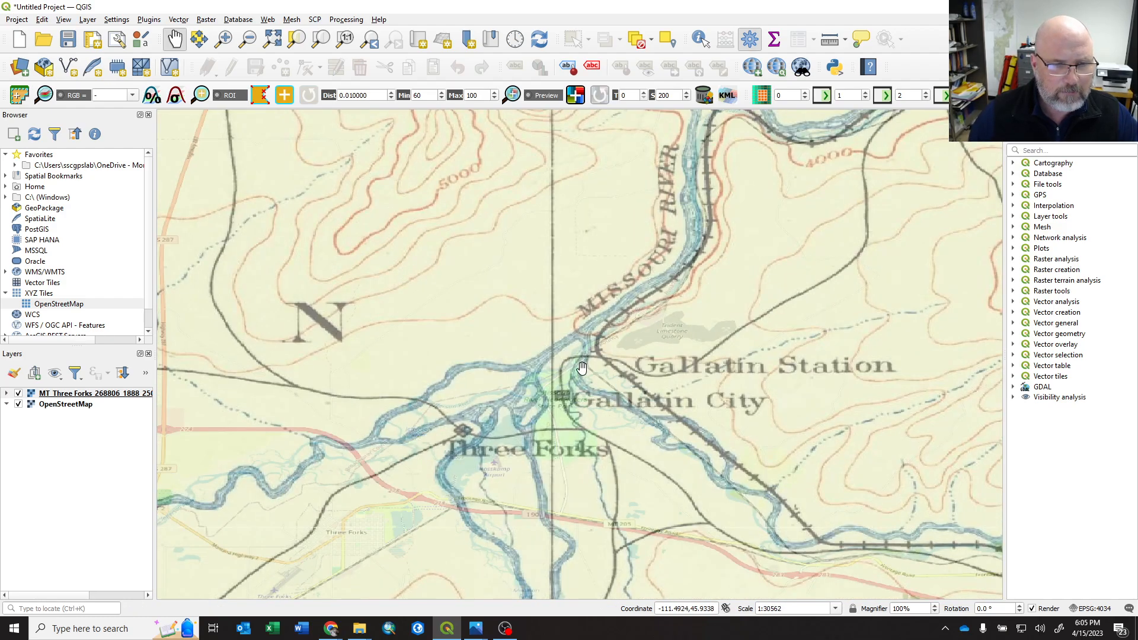
scroll(593, 374, "down", 3)
Check the alignment of the old map's streets and railroad with OpenStreetMap around Bozeman and Belgrade.
left_click_drag(615, 226, 599, 103)
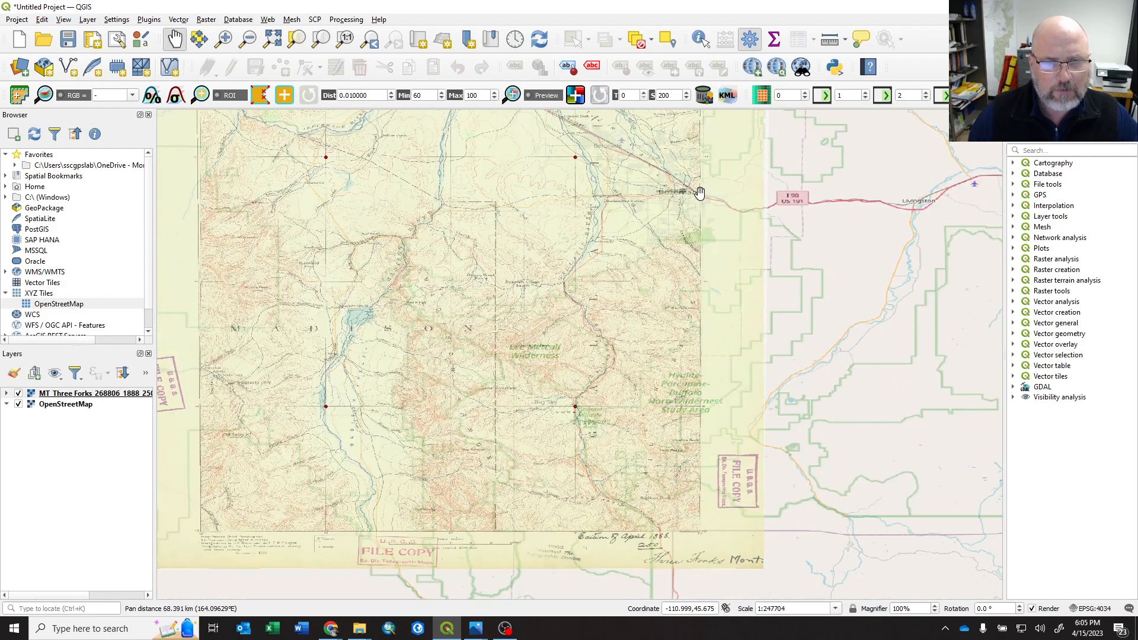
scroll(700, 194, "up", 2)
scroll(618, 180, "up", 1)
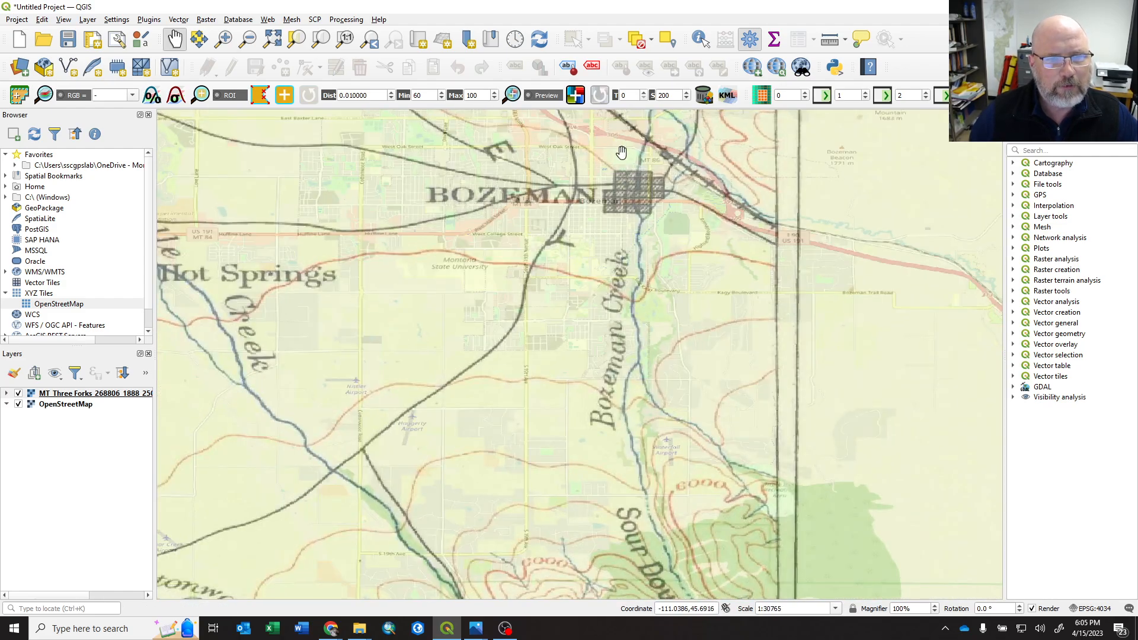
scroll(636, 167, "up", 1)
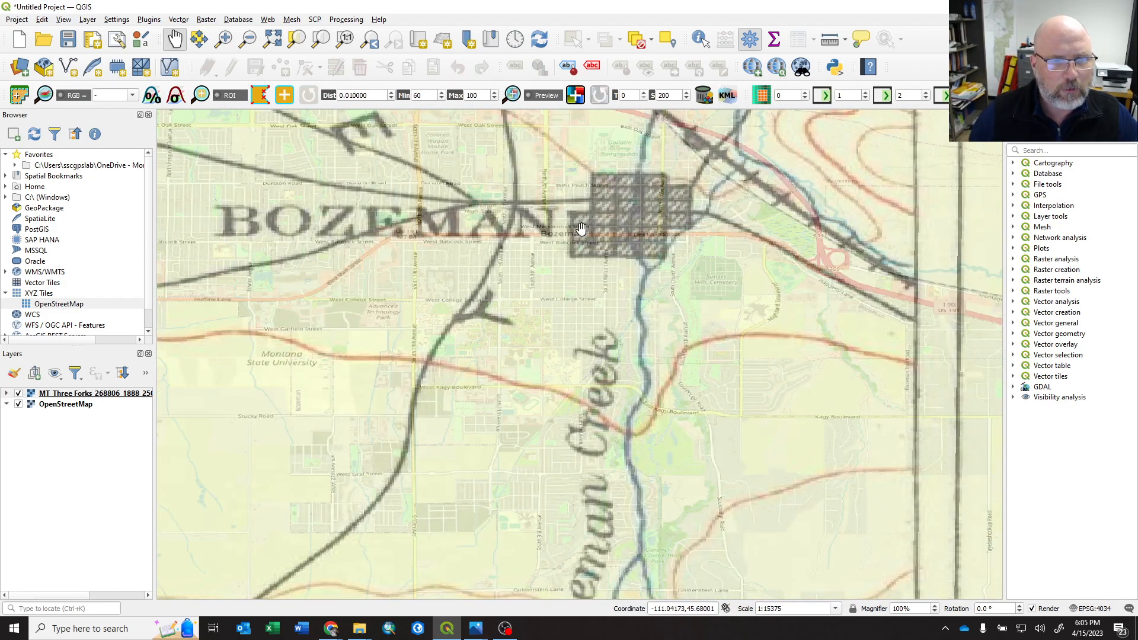
scroll(619, 223, "down", 1)
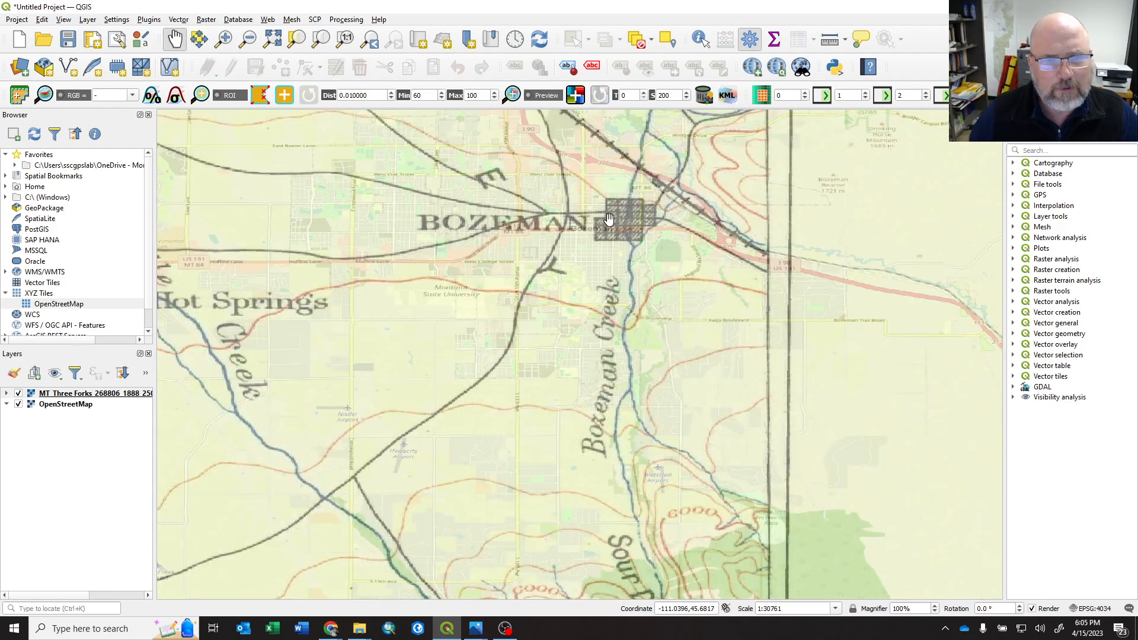
scroll(608, 220, "down", 1)
left_click_drag(563, 132, 640, 272)
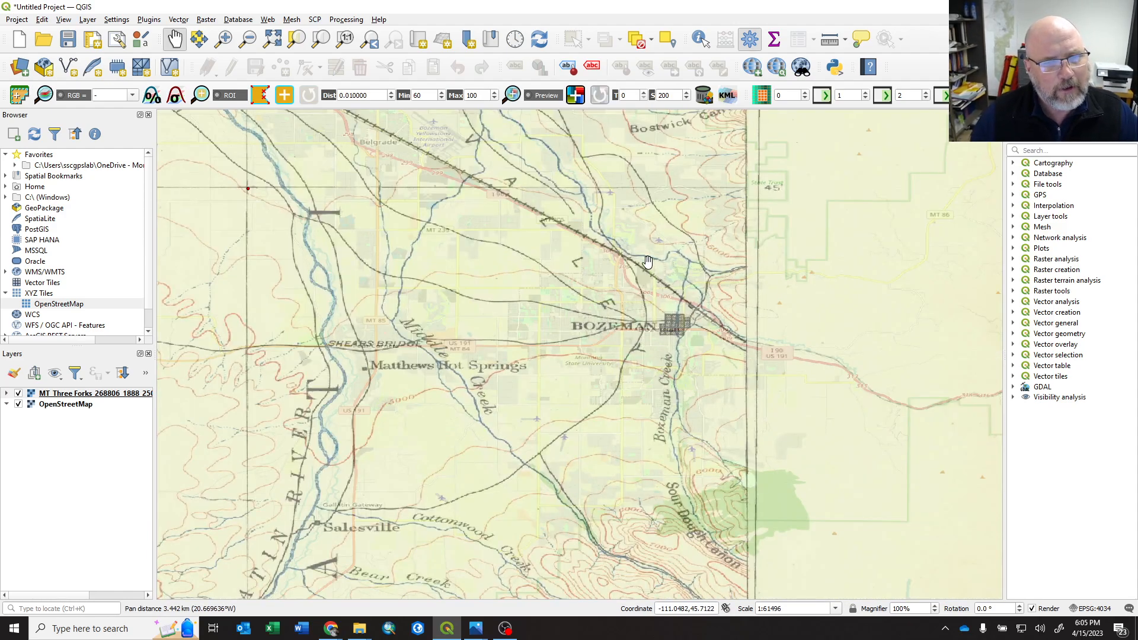
scroll(470, 172, "up", 1)
left_click_drag(470, 172, 598, 316)
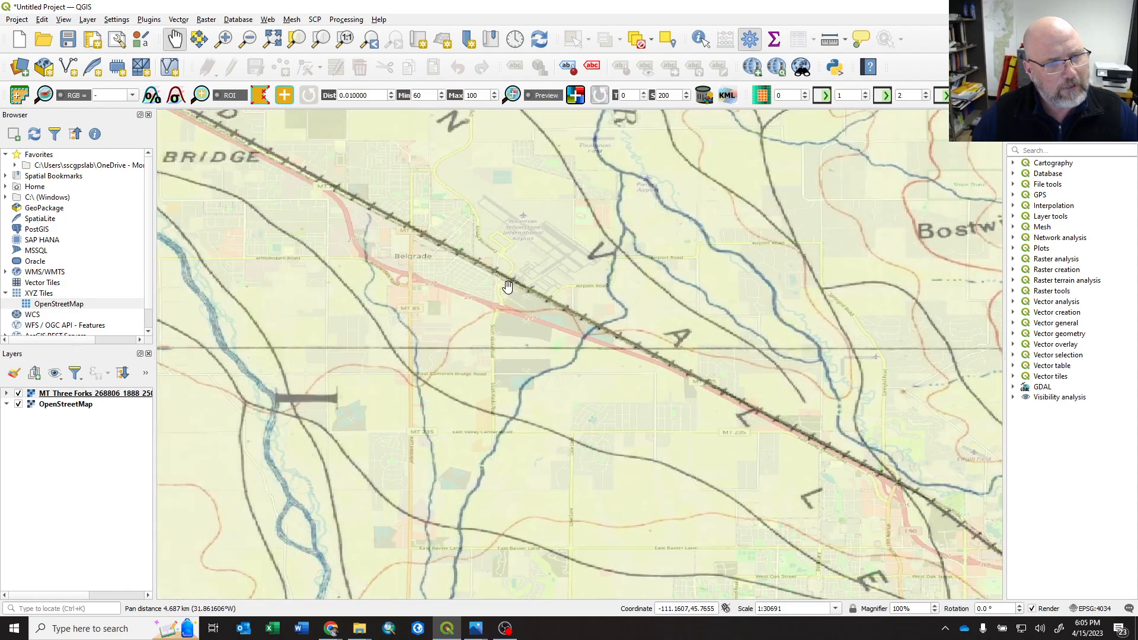
scroll(520, 276, "up", 1)
scroll(520, 276, "up", 1)
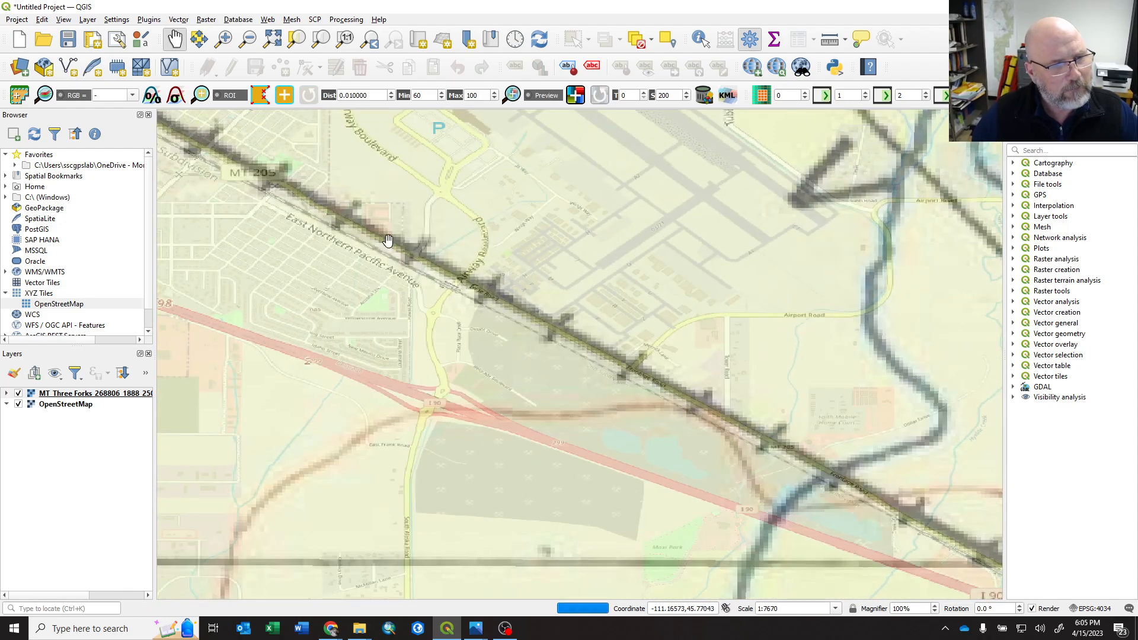
scroll(441, 288, "down", 2)
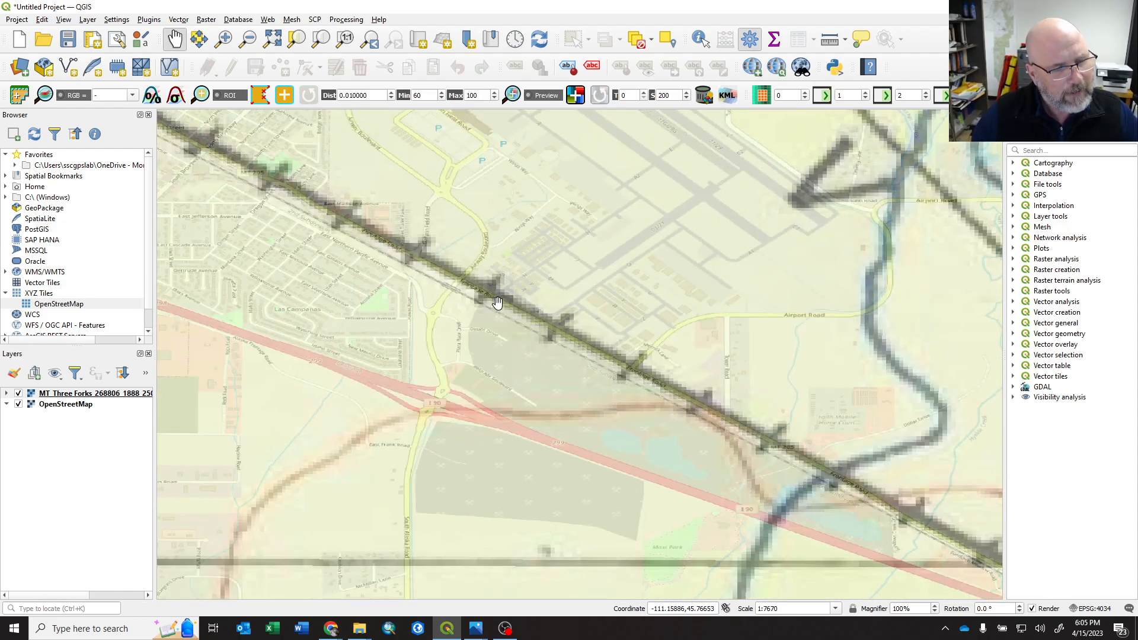
scroll(656, 312, "down", 1)
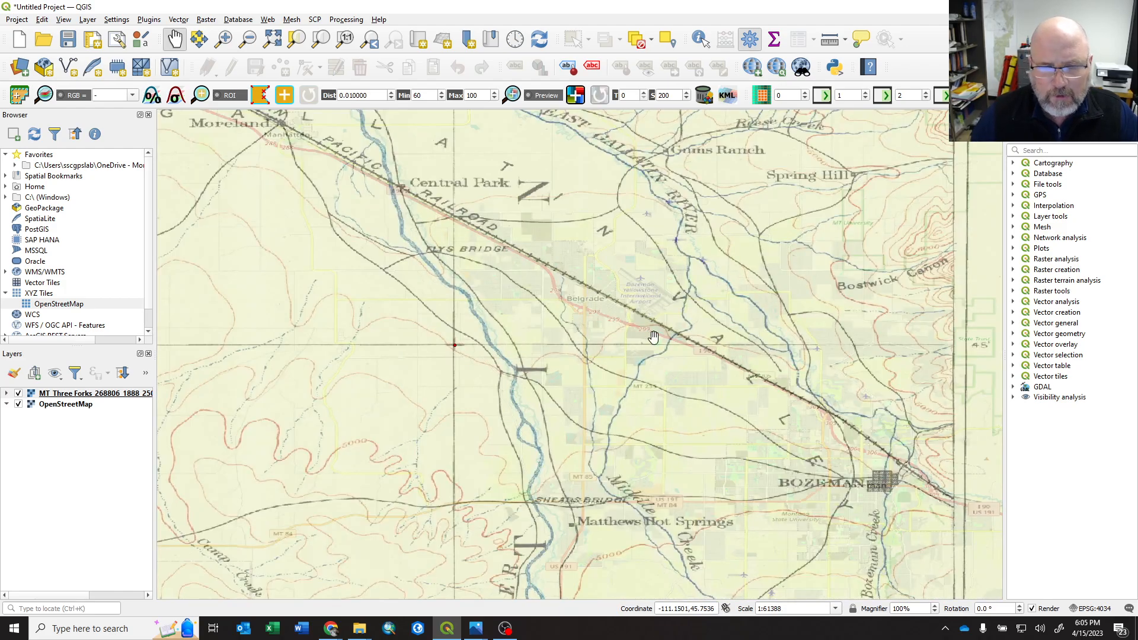
Compare the old map's rivers, lake and roads with OpenStreetMap along the Madison River around Ennis and Meadow Creek.
scroll(635, 391, "down", 1)
scroll(362, 514, "down", 1)
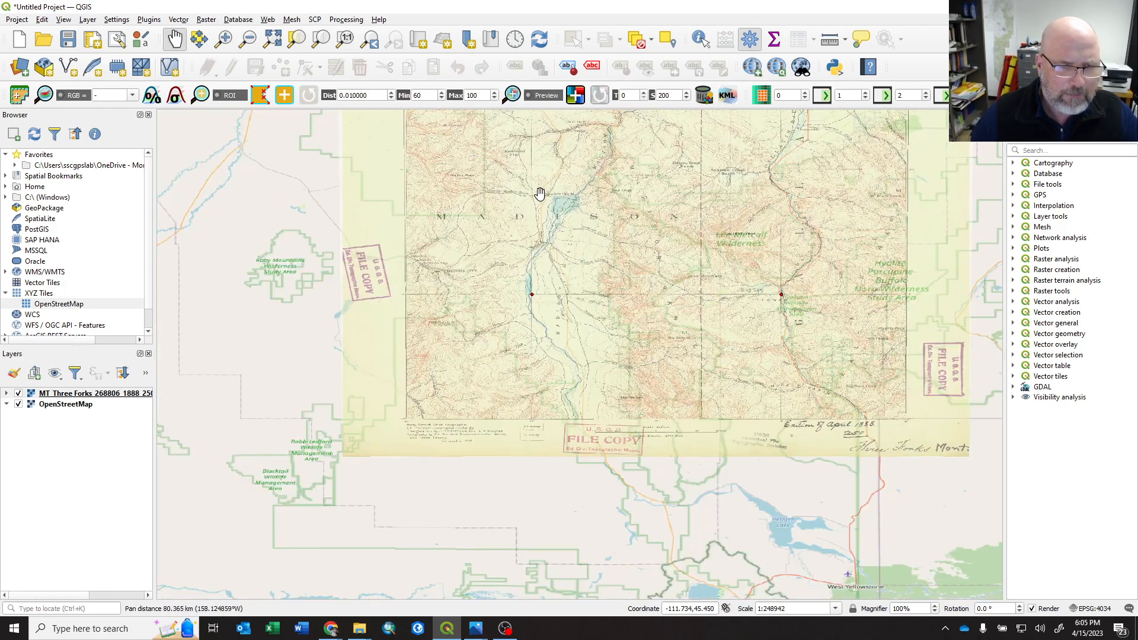
scroll(528, 314, "up", 1)
scroll(526, 308, "up", 1)
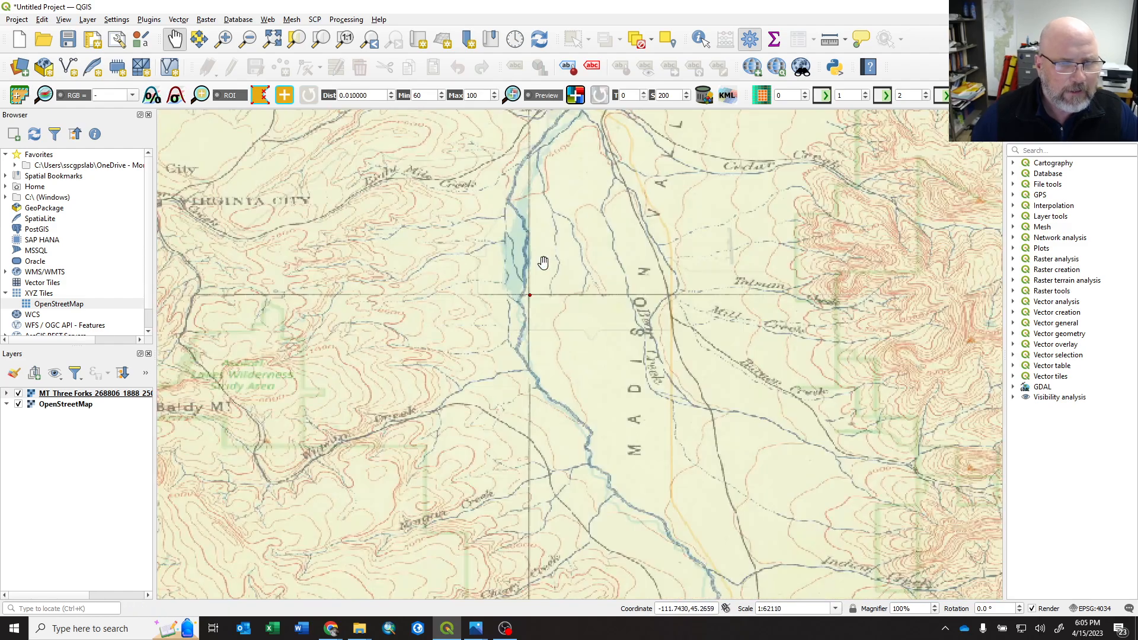
left_click_drag(582, 191, 585, 444)
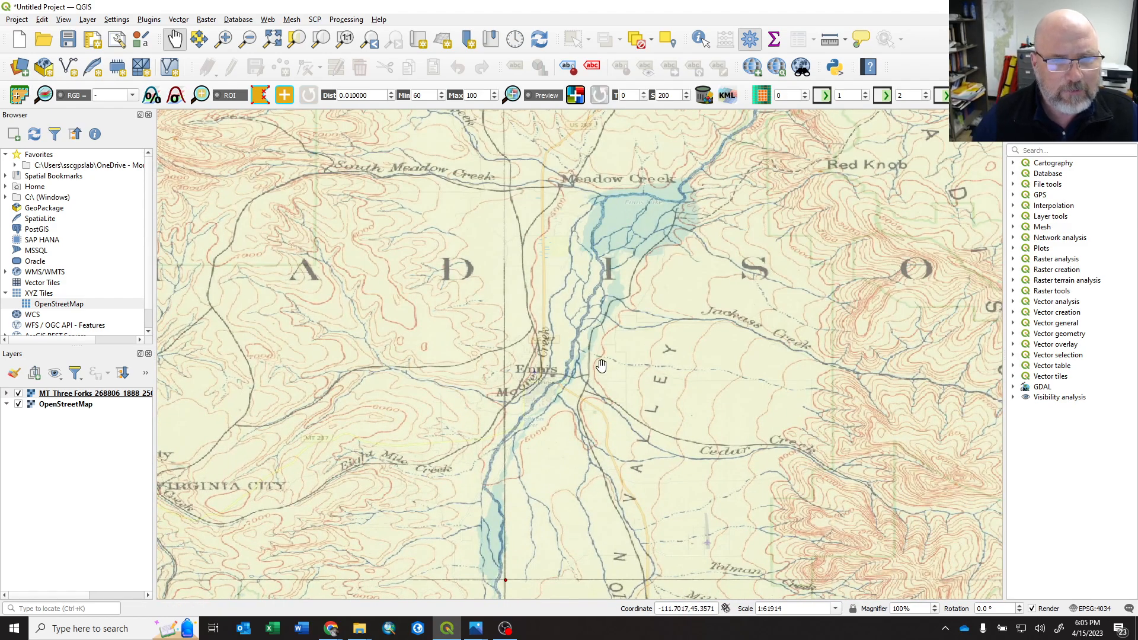
scroll(563, 374, "up", 2)
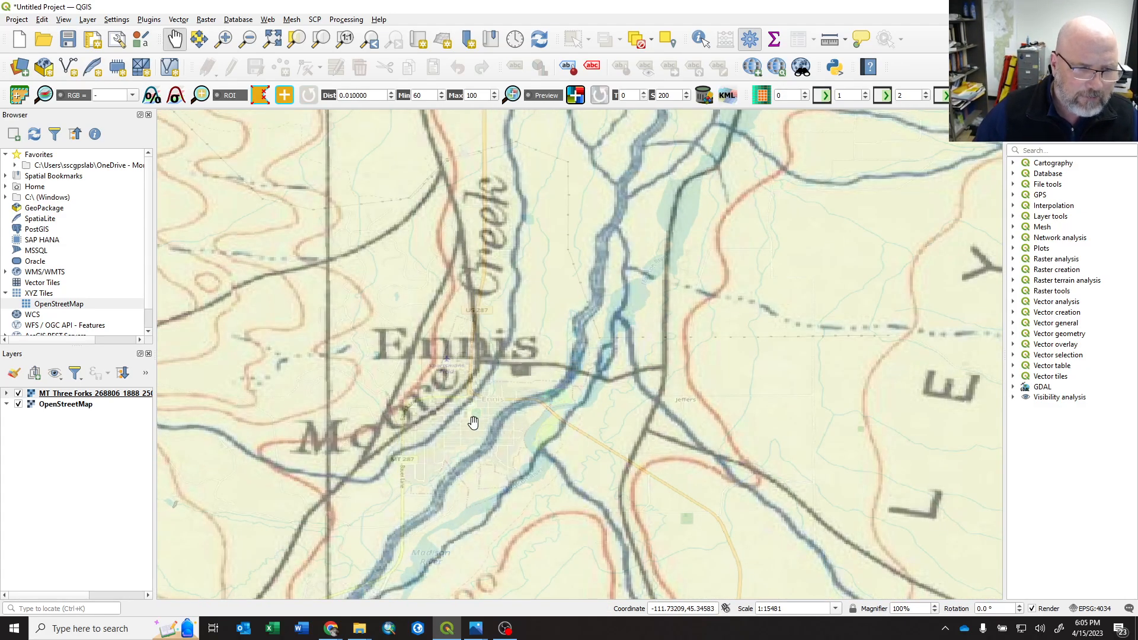
scroll(564, 364, "down", 2)
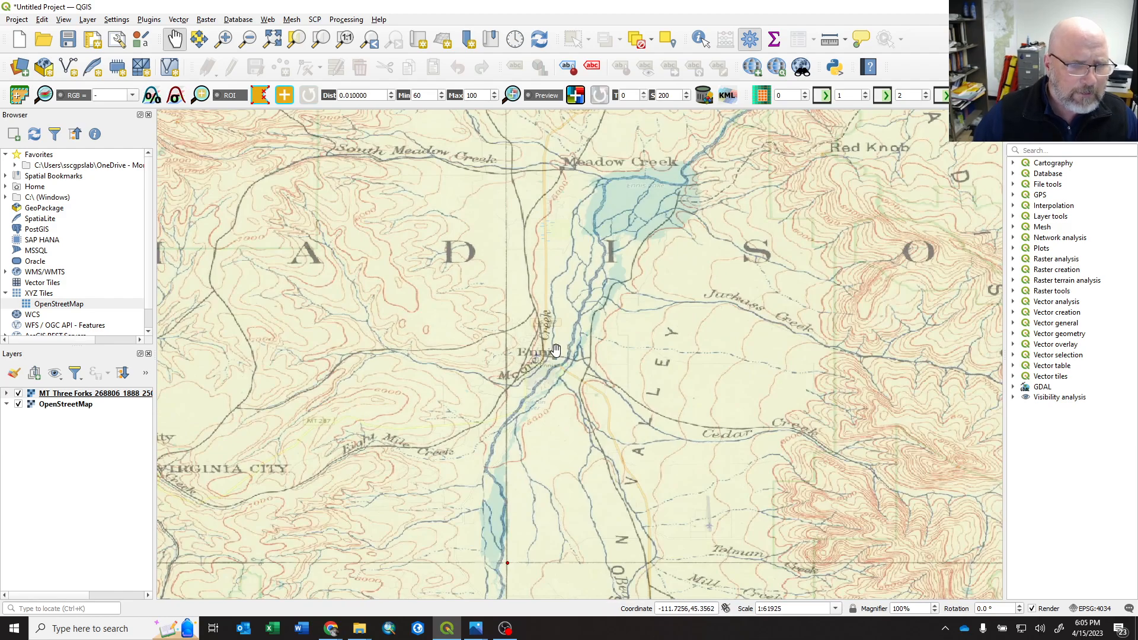
scroll(560, 352, "down", 1)
left_click_drag(718, 289, 611, 375)
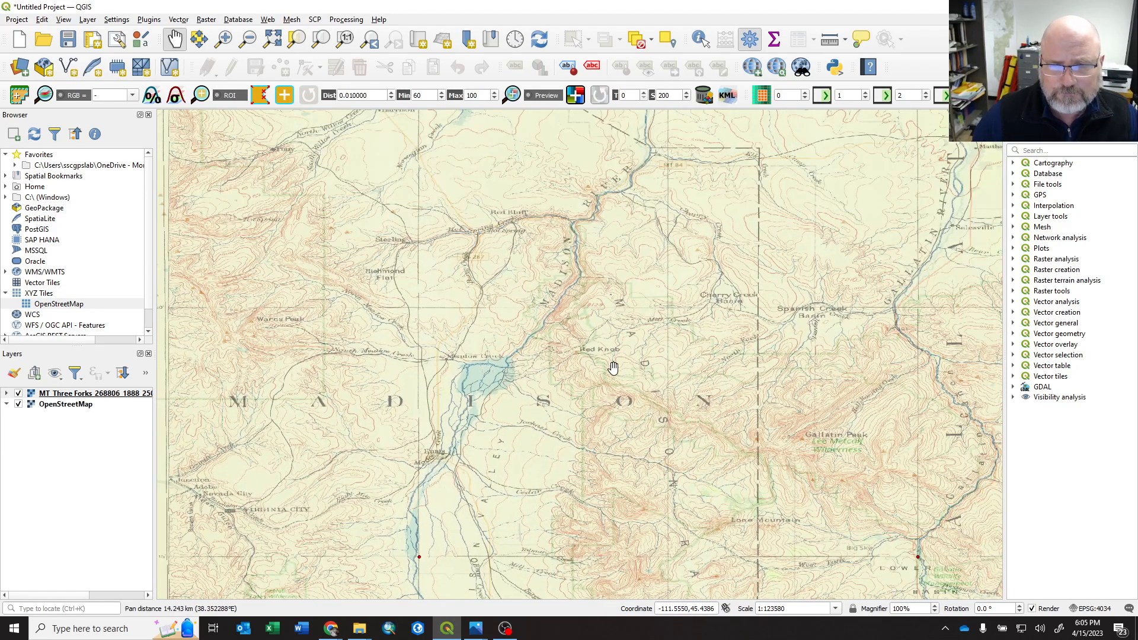
scroll(666, 300, "down", 1)
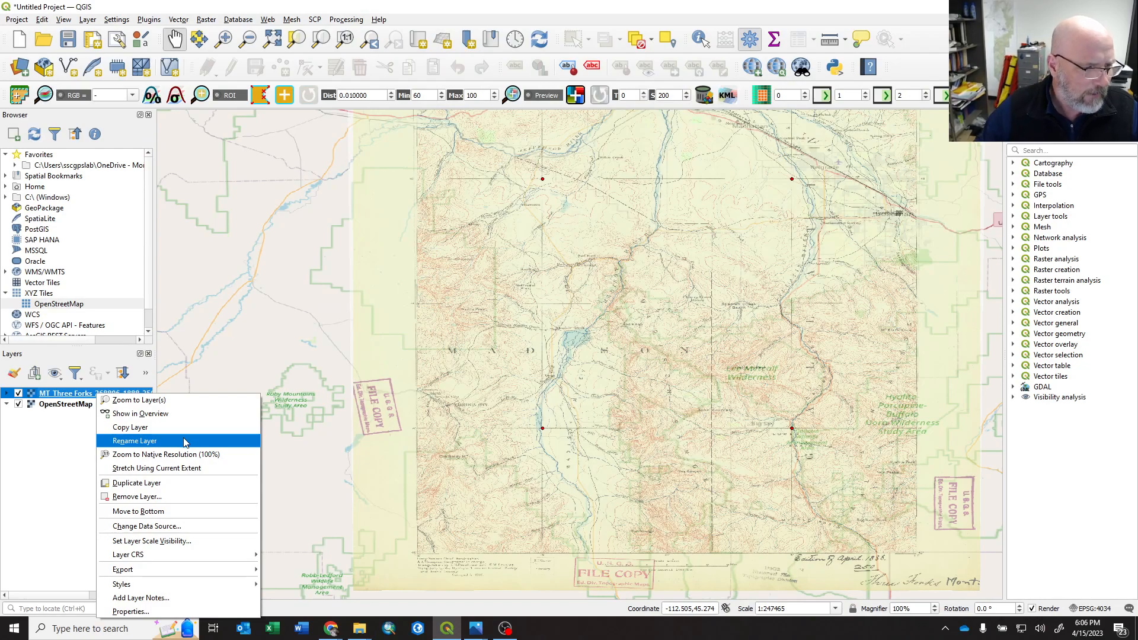
Remove the georeferenced Three Forks layer from the project, keeping OpenStreetMap, and return to the Georeferencer window.
left_click(142, 497)
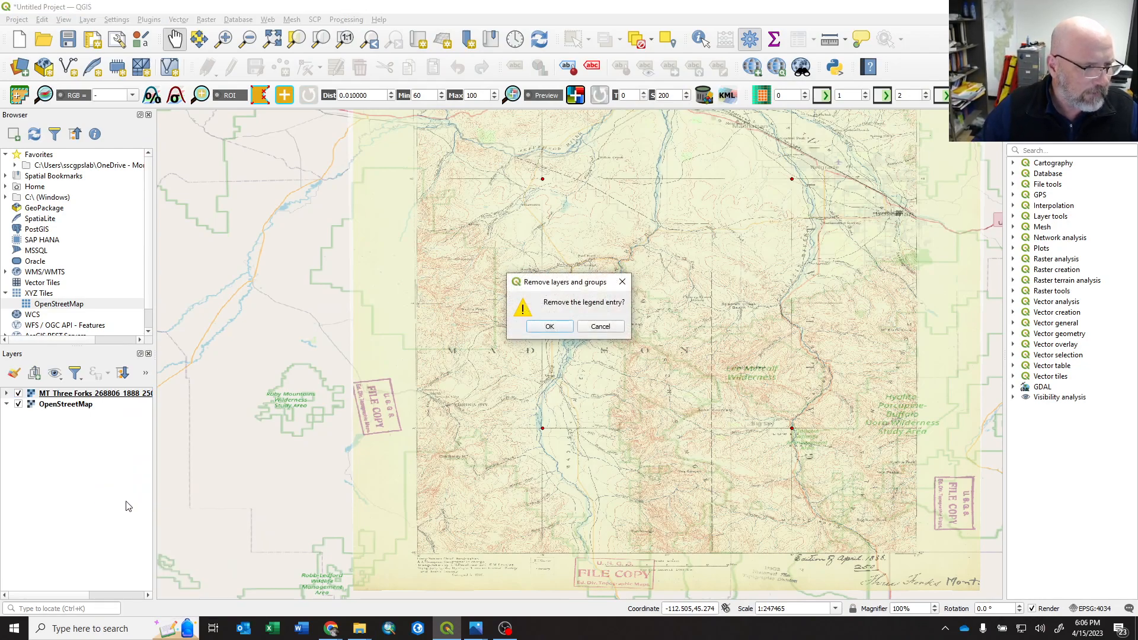
left_click(550, 327)
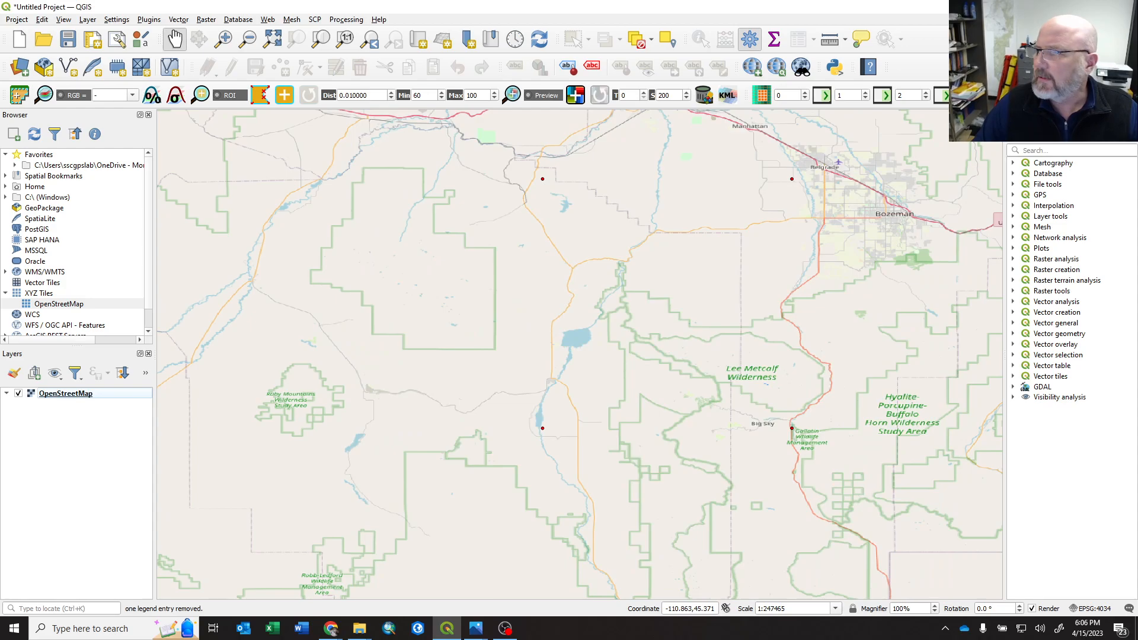
left_click_drag(1137, 95, 803, 54)
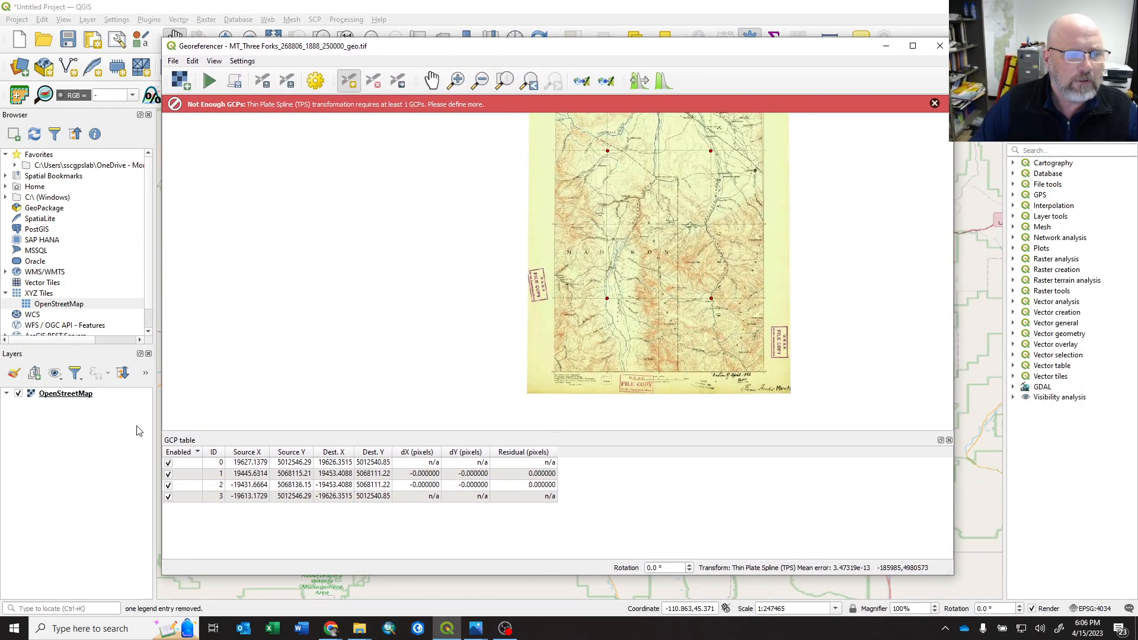
Delete all four control points from the GCP table and shrink the table to give the map more room.
left_click(211, 500)
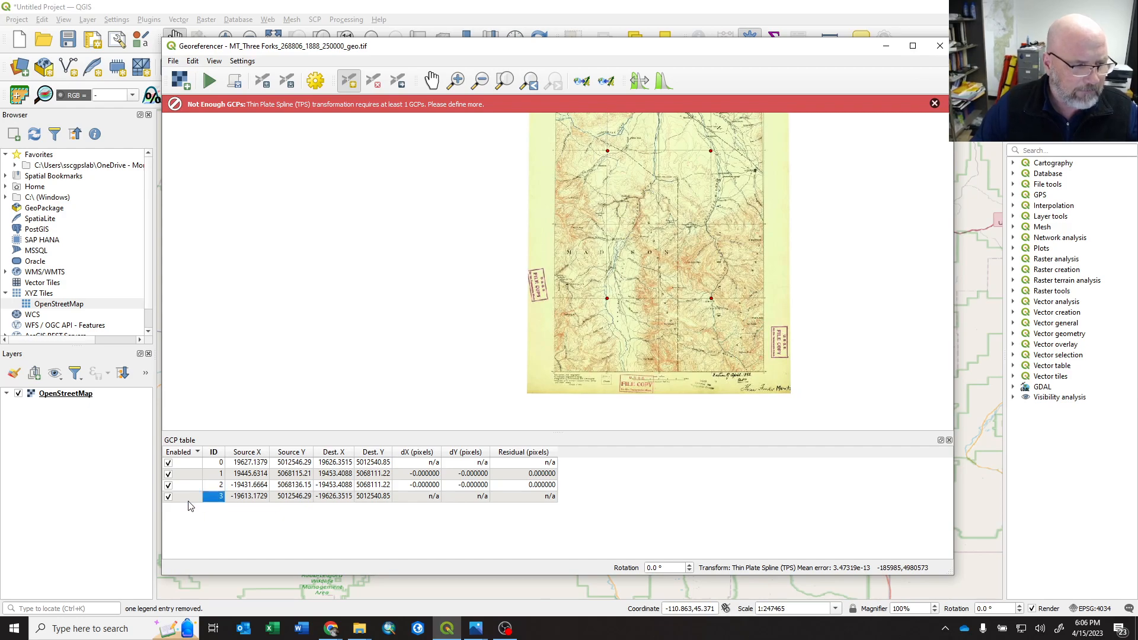
left_click(187, 501)
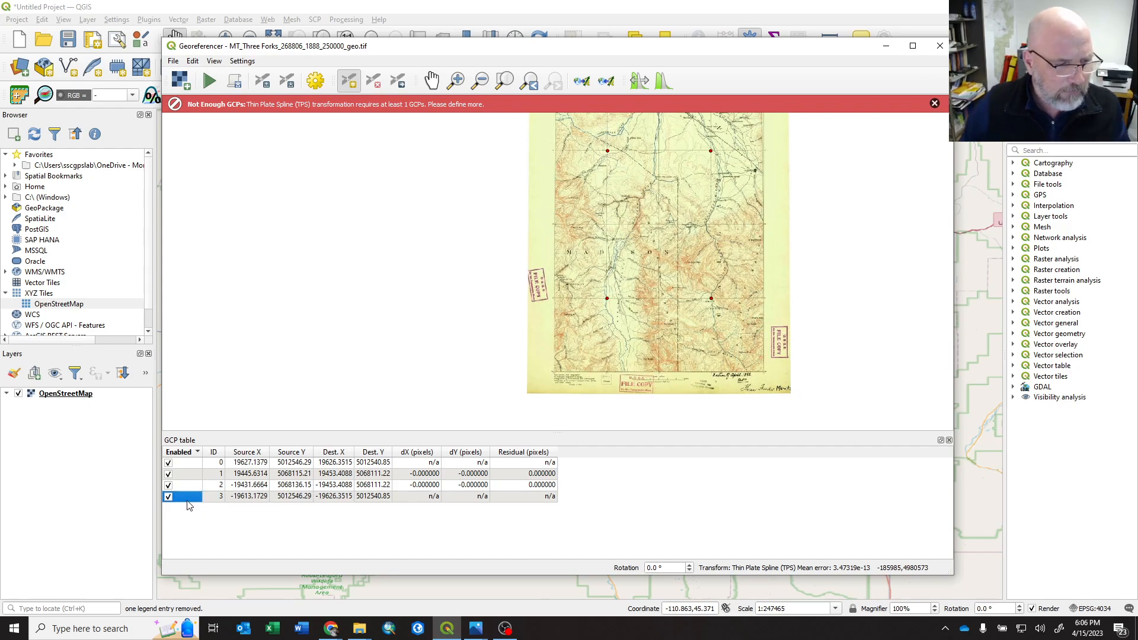
right_click(190, 466)
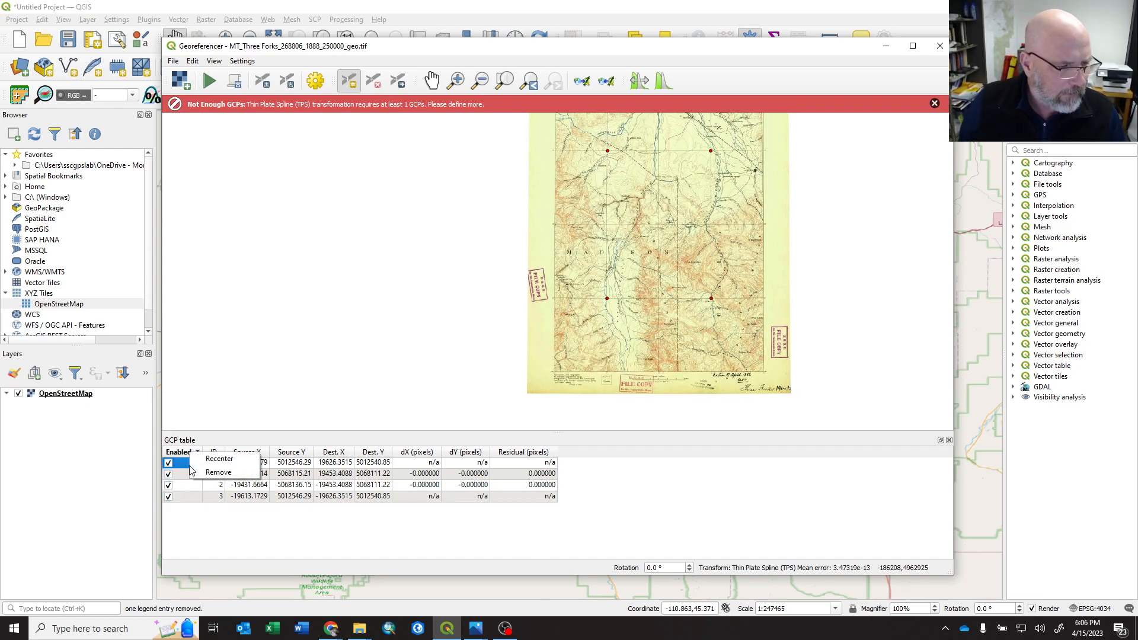
left_click(218, 473)
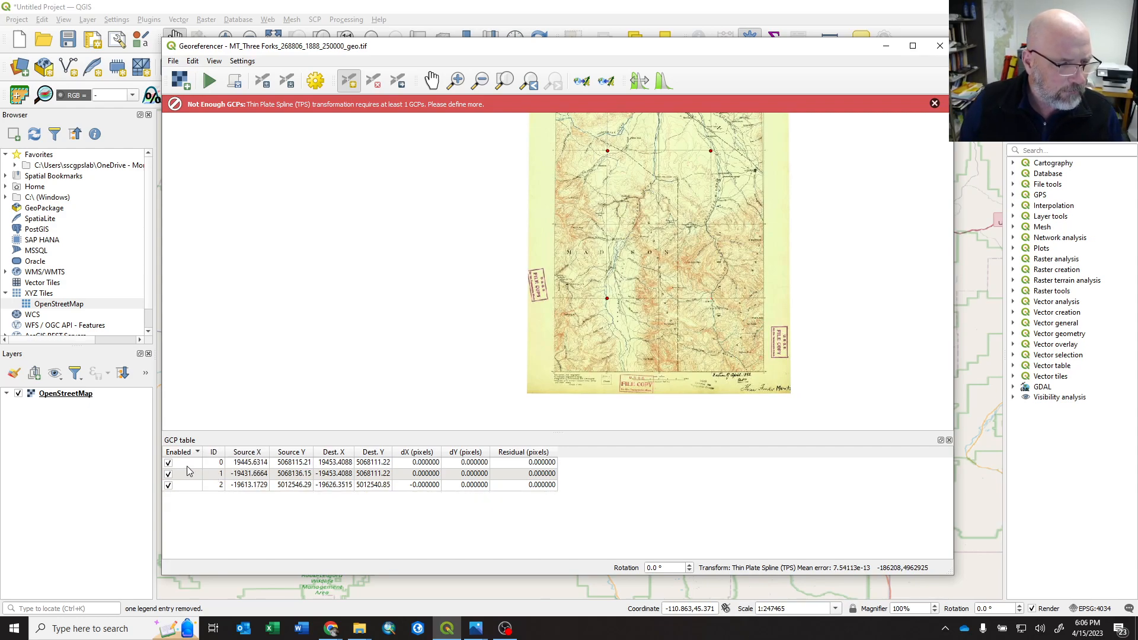
right_click(187, 466)
left_click(191, 469)
right_click(190, 466)
left_click(193, 470)
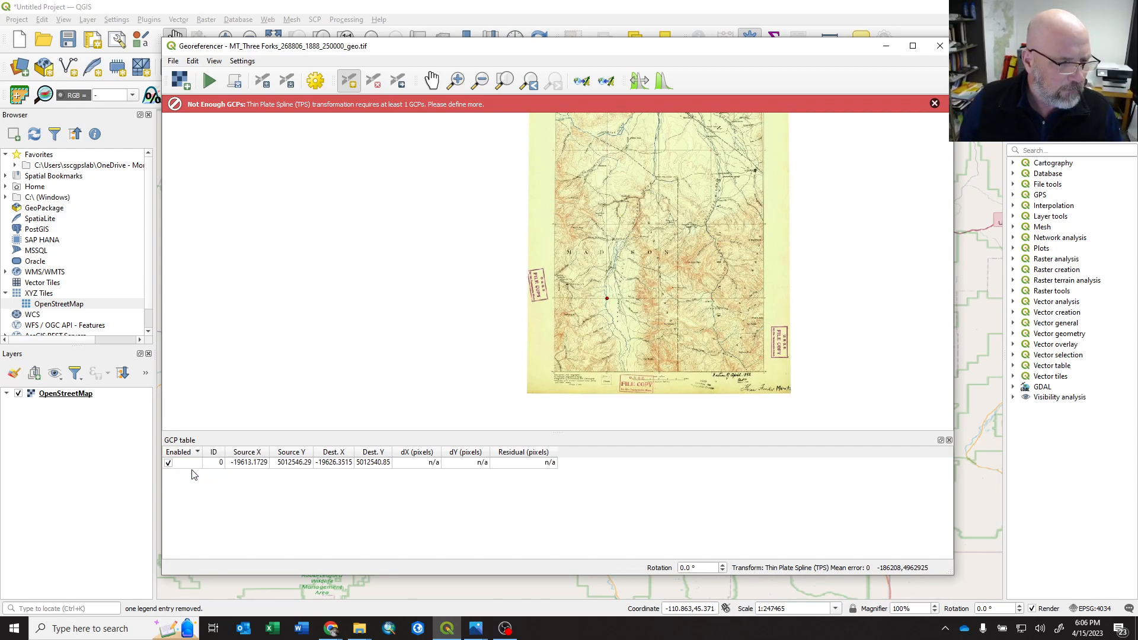
right_click(190, 464)
left_click(197, 472)
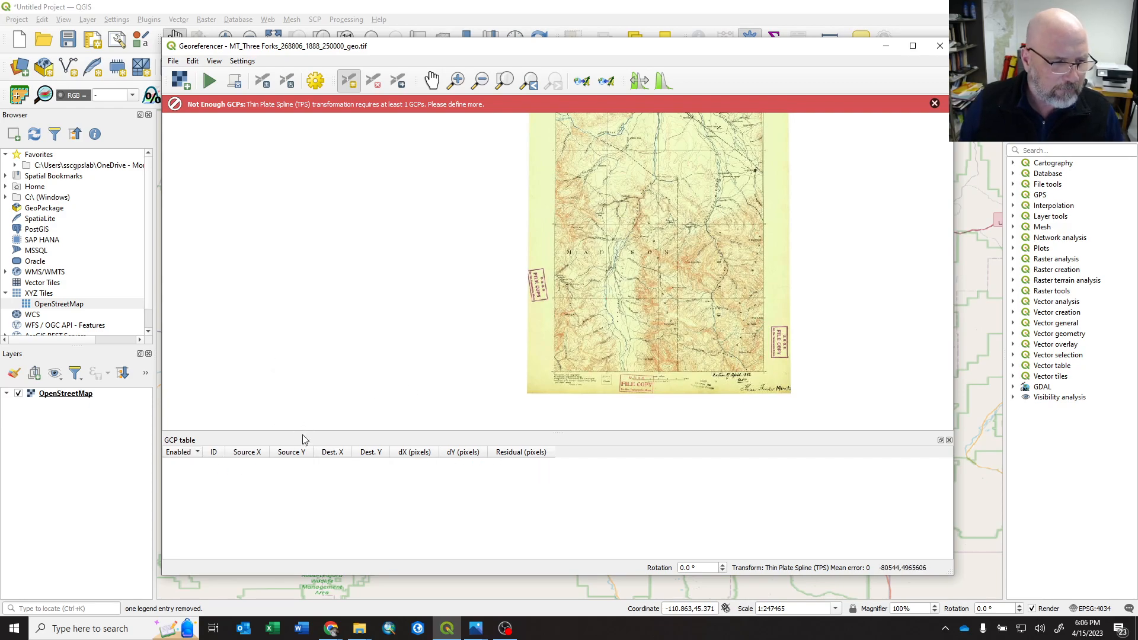
left_click_drag(302, 432, 311, 507)
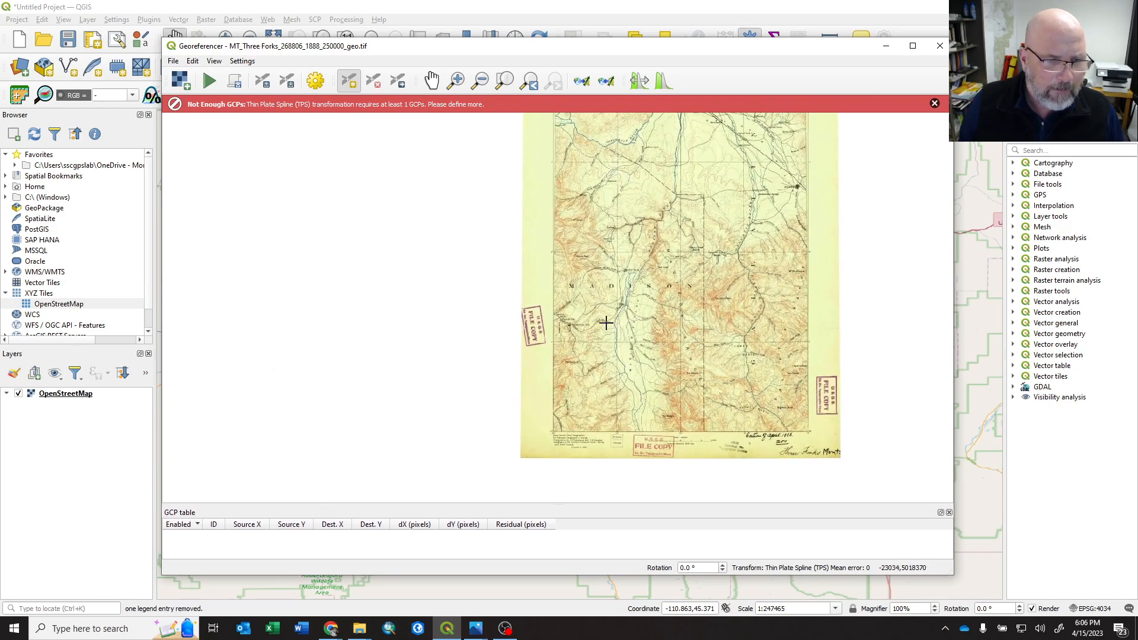
left_click_drag(683, 255, 609, 299)
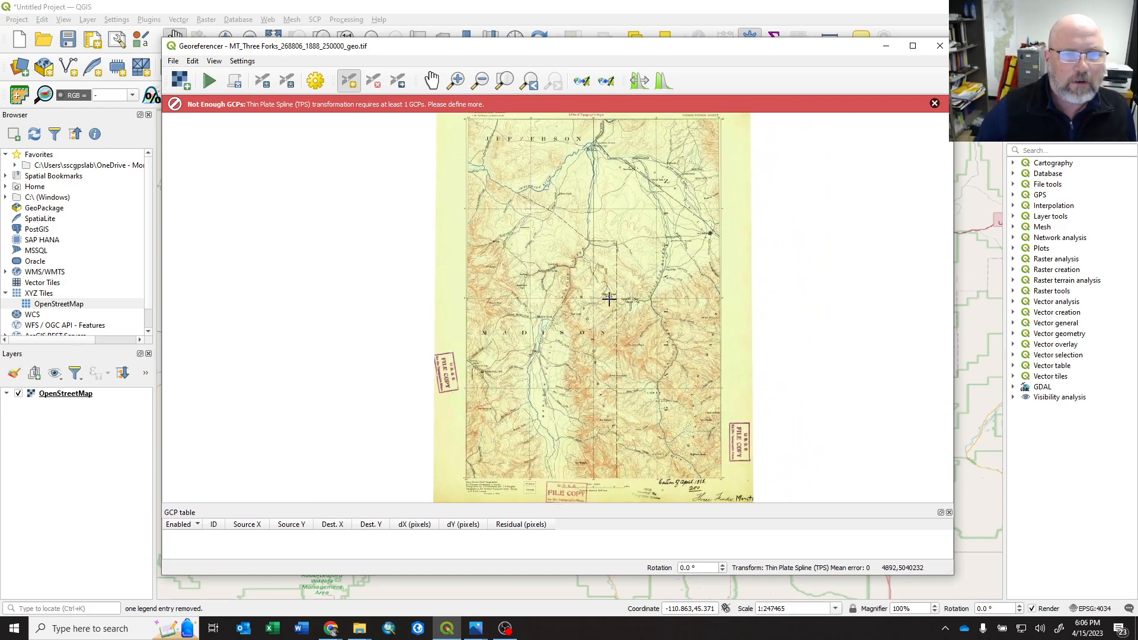
Change the output raster's name to end in geo_rubbersheet_modified.tif in the transformation settings, and dismiss the Georeferencer's warning bar.
left_click(317, 82)
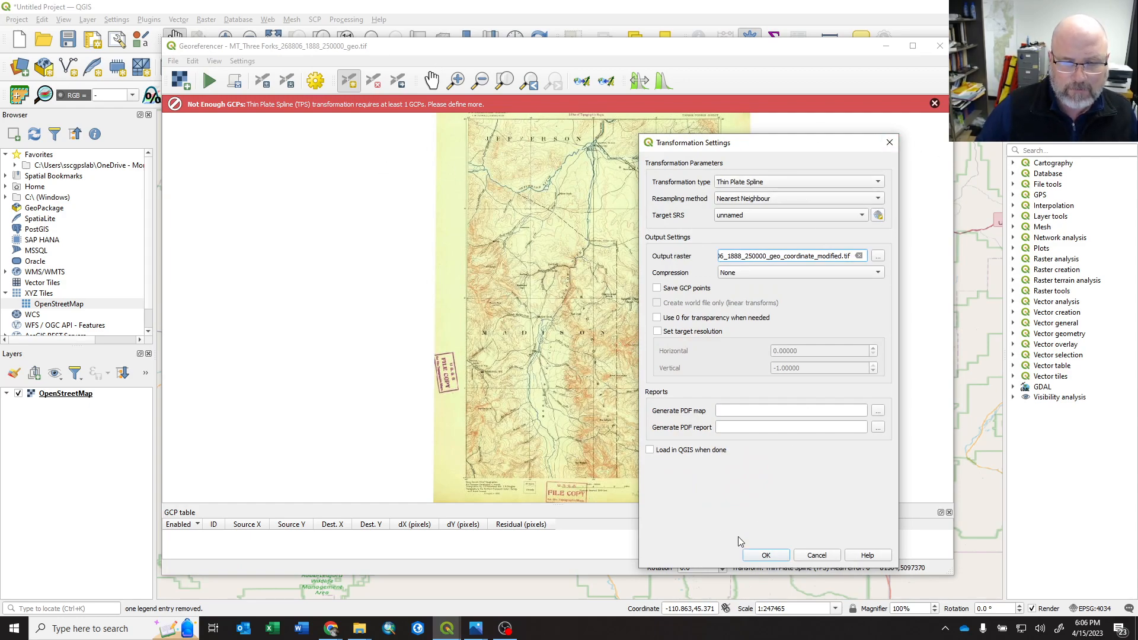
double_click(800, 257)
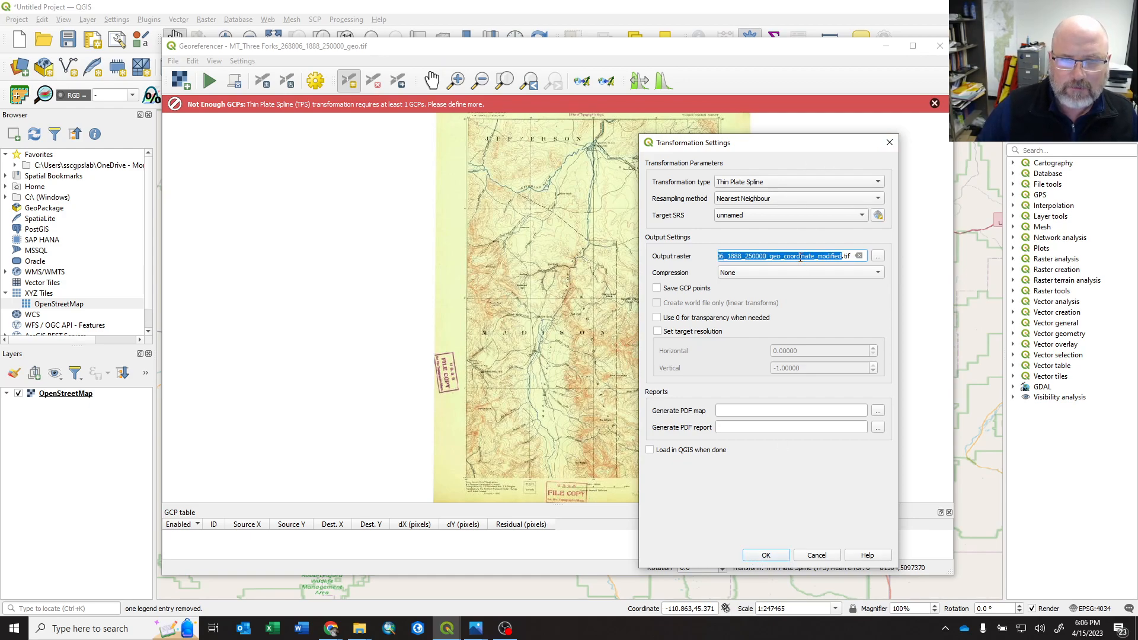
key("Right")
left_click_drag(801, 254, 813, 256)
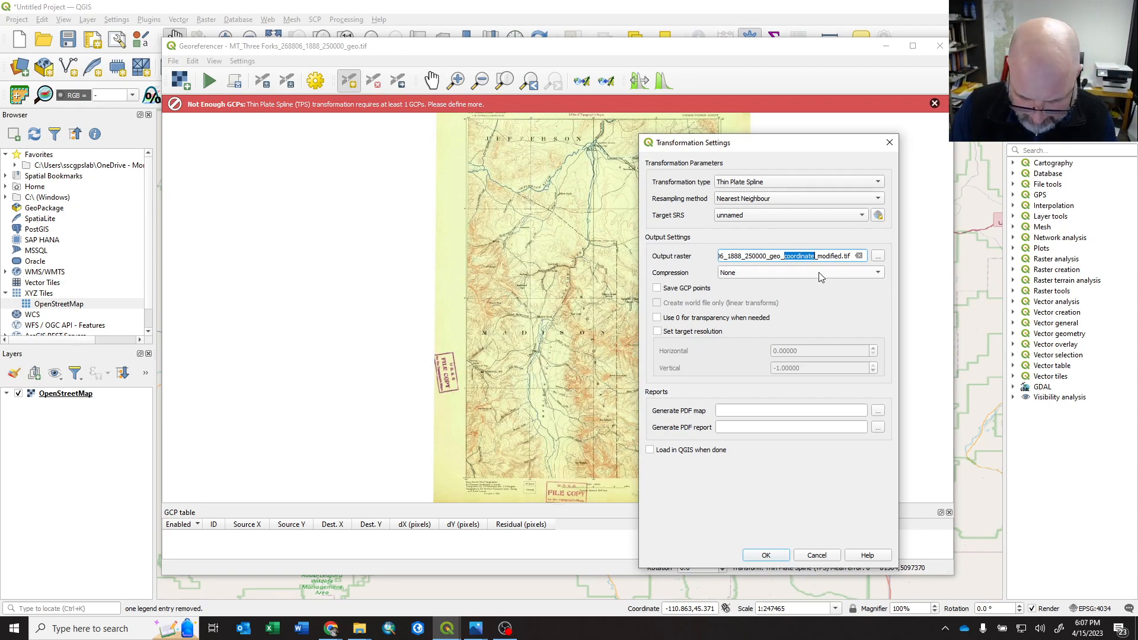
type("rubbershee")
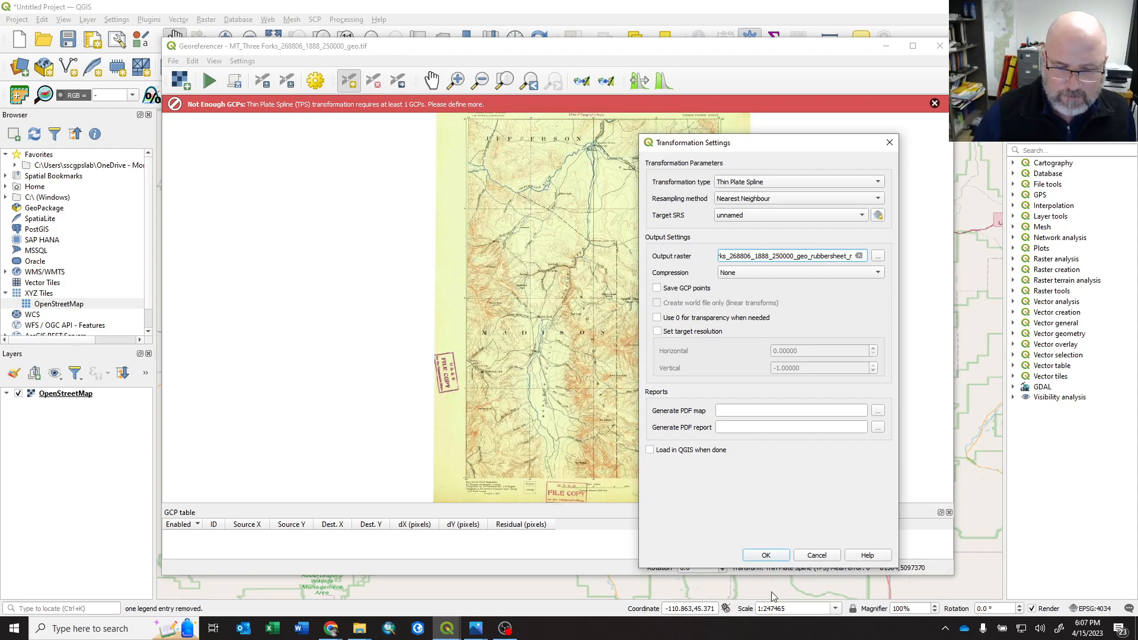
left_click(766, 556)
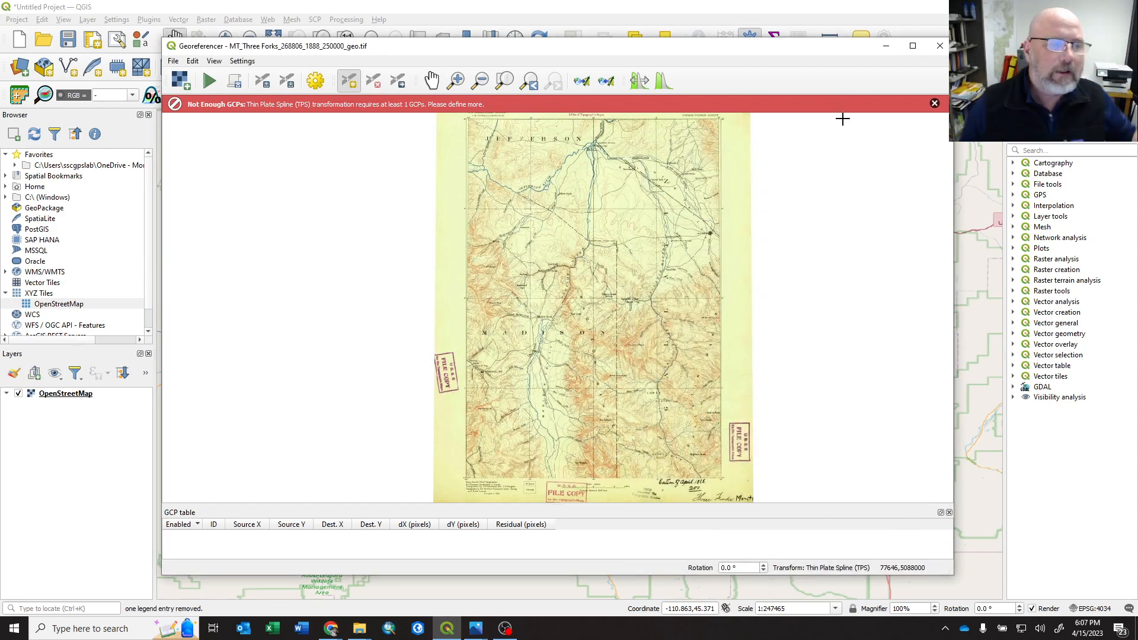
left_click(935, 105)
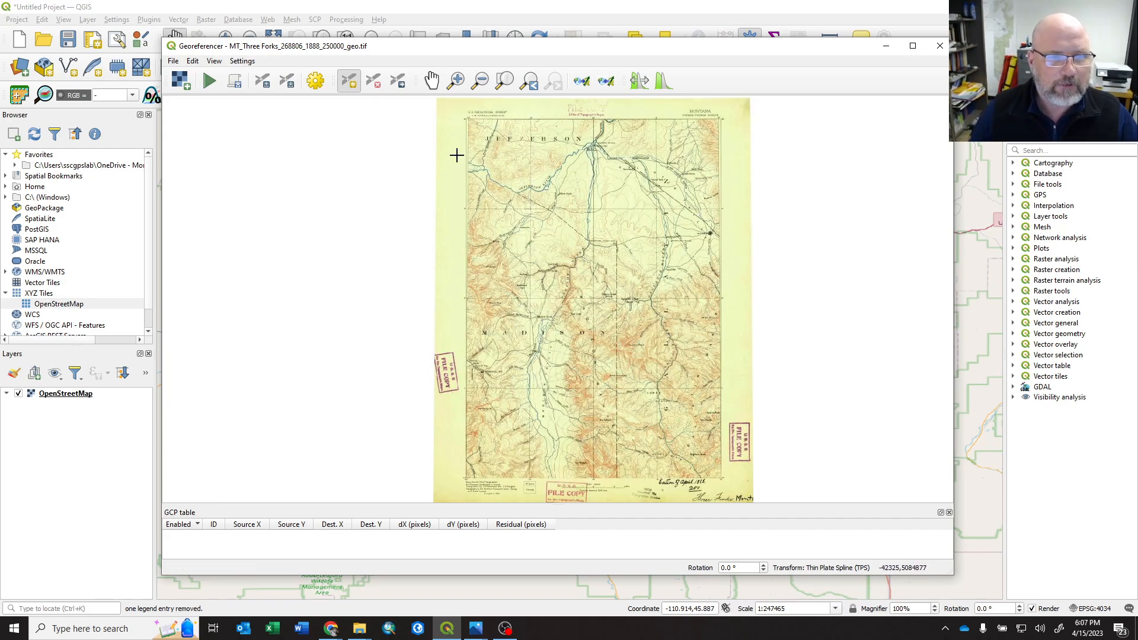
Place a control point at the river confluence beside Gallatin Station on the old map, taking its coordinates from the map canvas.
scroll(596, 136, "up", 2)
scroll(595, 136, "up", 2)
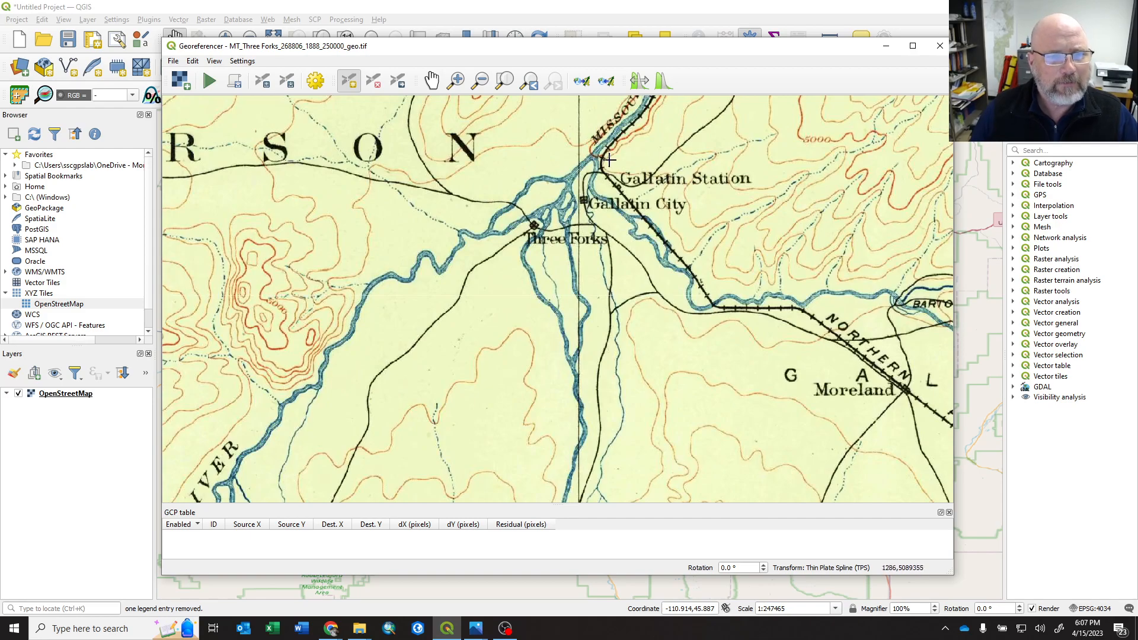
scroll(600, 140, "up", 1)
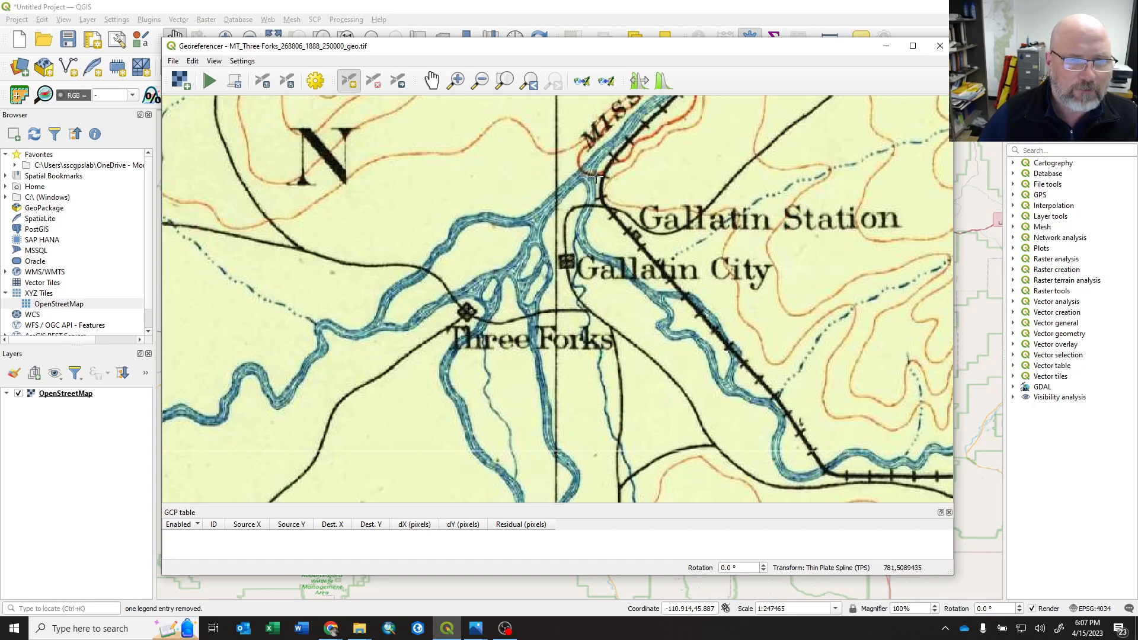
left_click(589, 174)
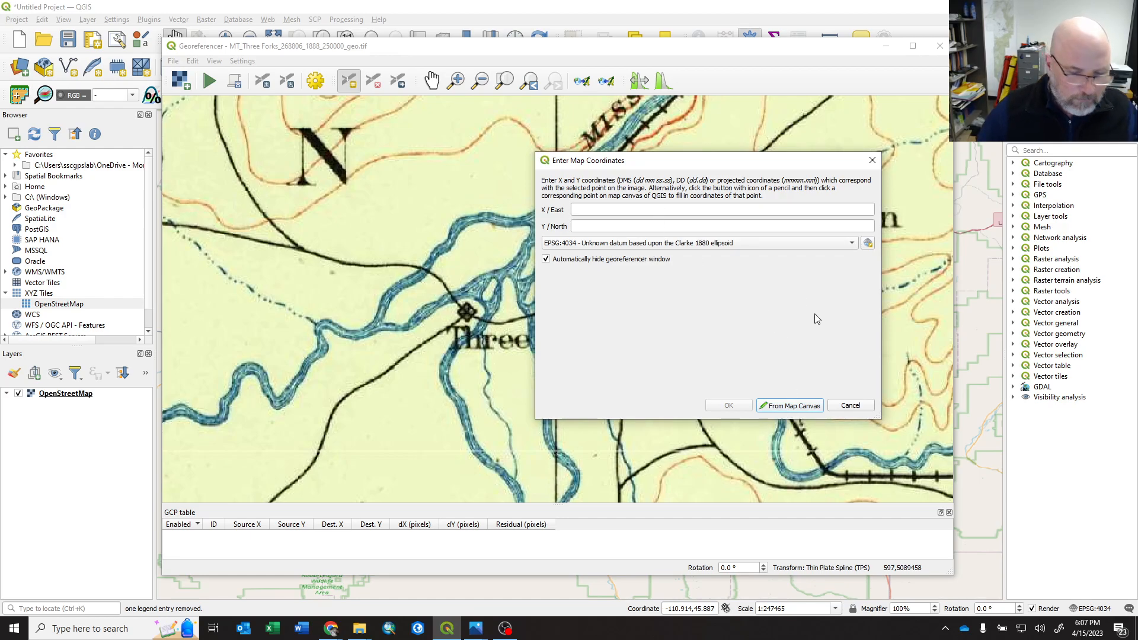
left_click(794, 406)
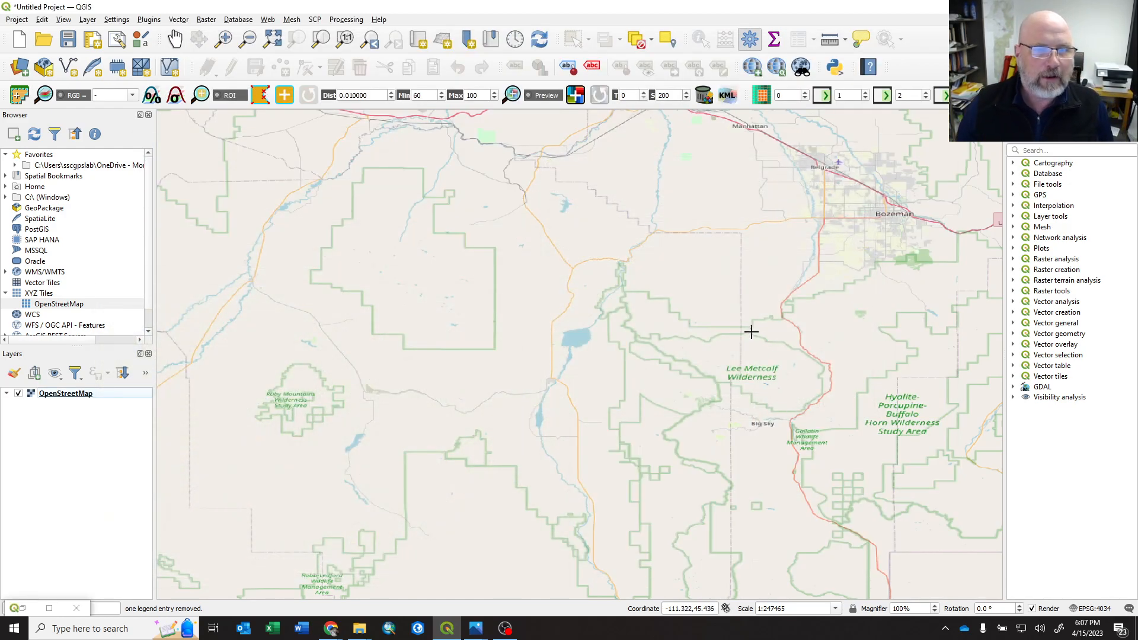
Pick the matching confluence by Missouri Headwaters State Park in OpenStreetMap, at about -111.4924, 45.9382, and accept the EPSG:4034 coordinates.
left_click_drag(701, 166, 617, 389)
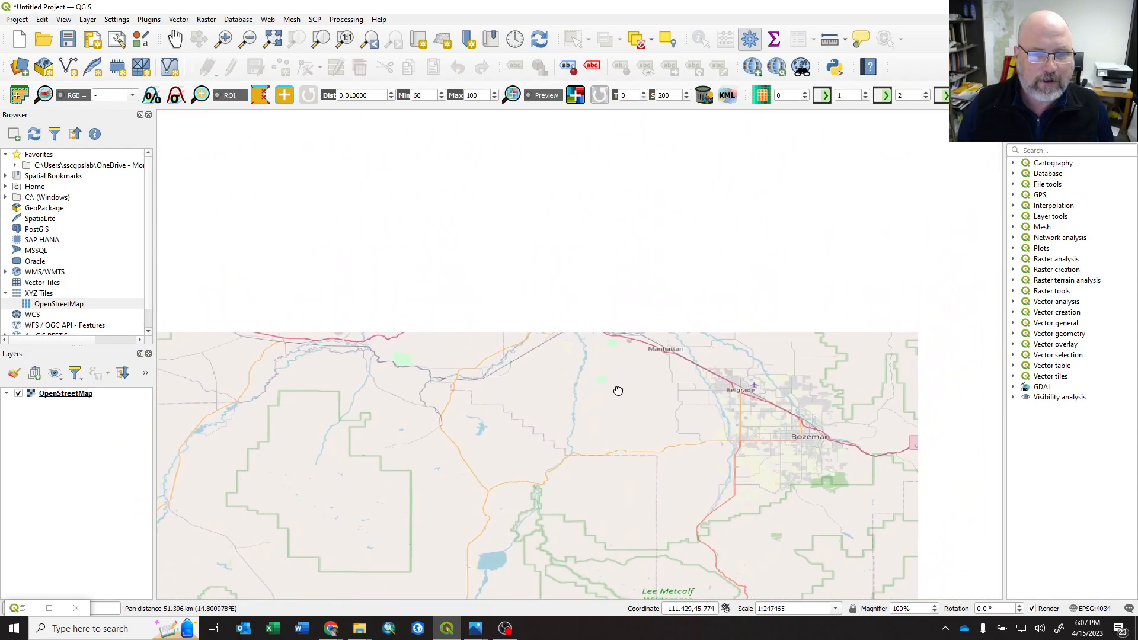
scroll(589, 309, "up", 3)
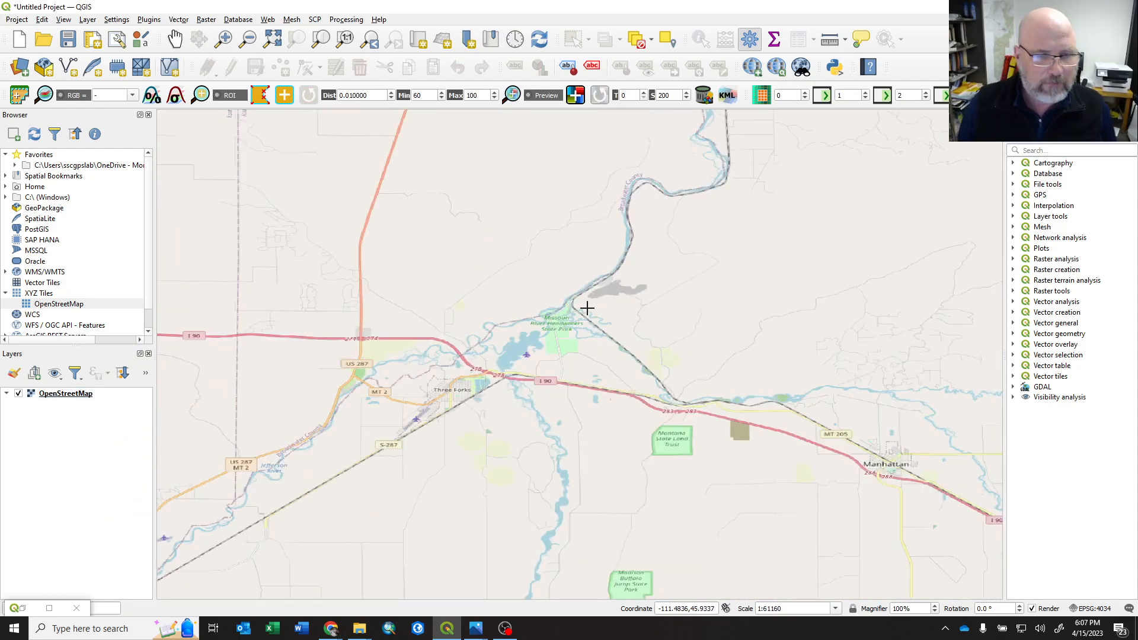
scroll(578, 296, "up", 1)
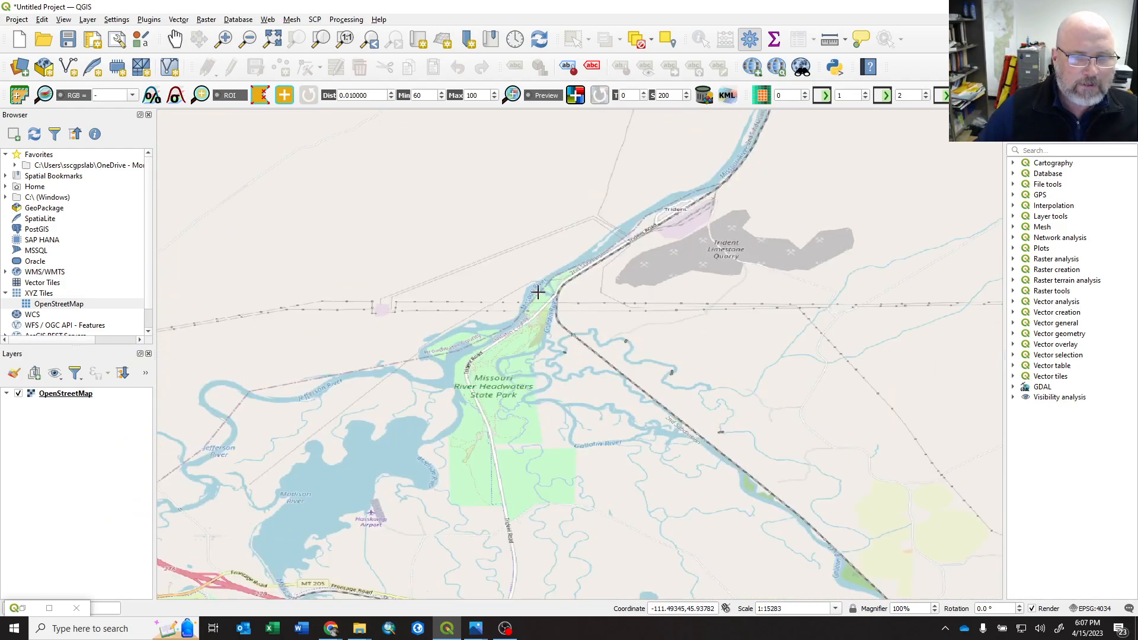
scroll(537, 292, "up", 1)
scroll(571, 306, "up", 1)
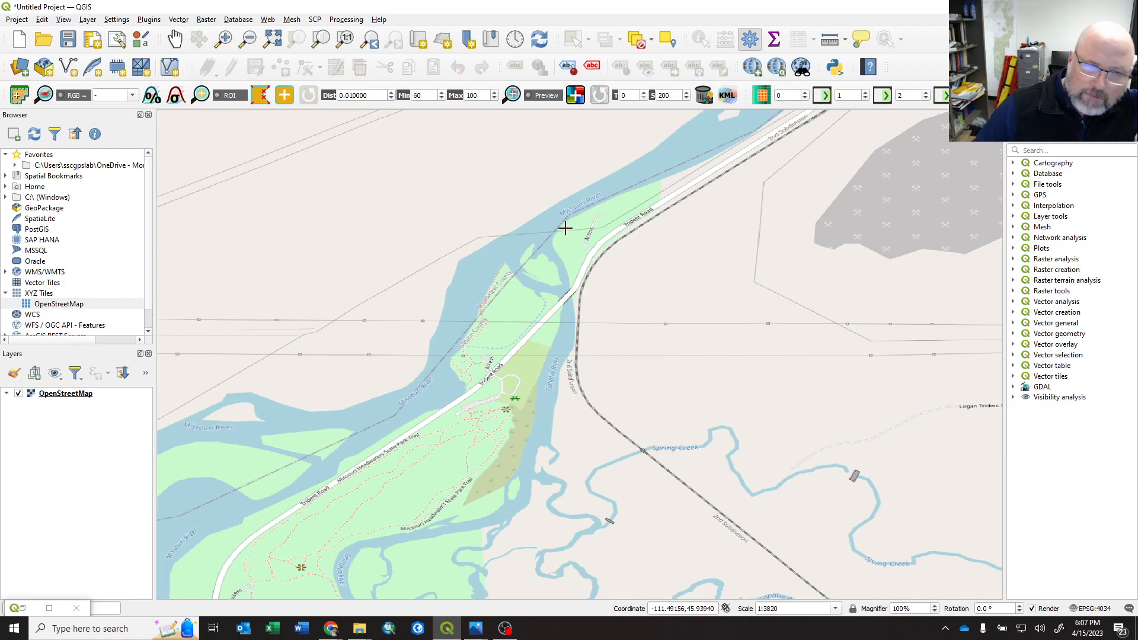
left_click(539, 267)
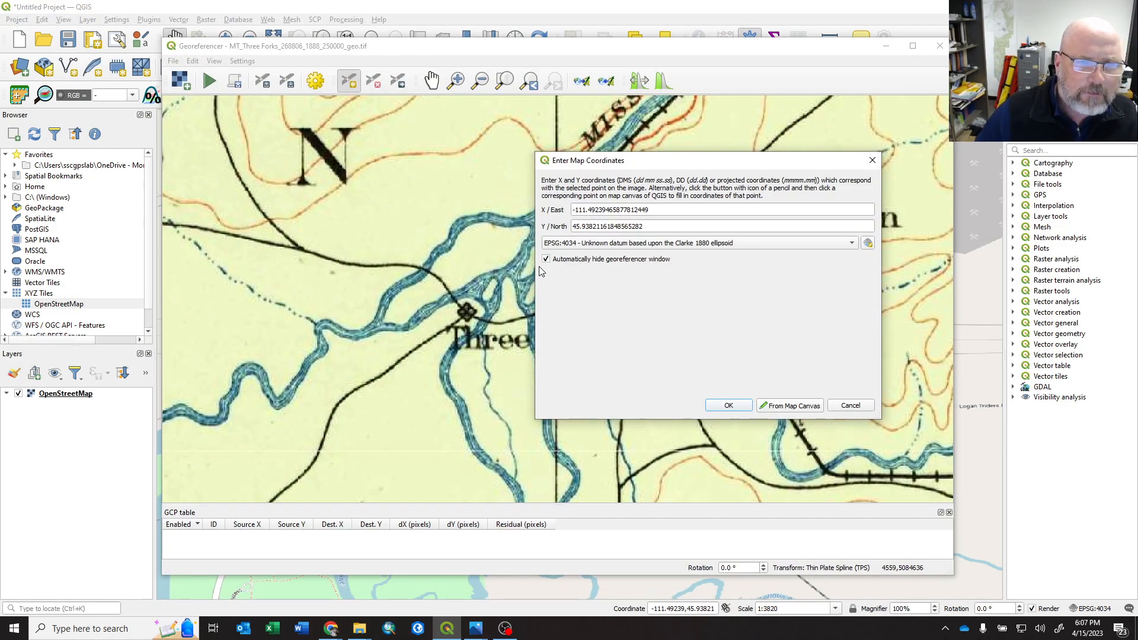
left_click(729, 406)
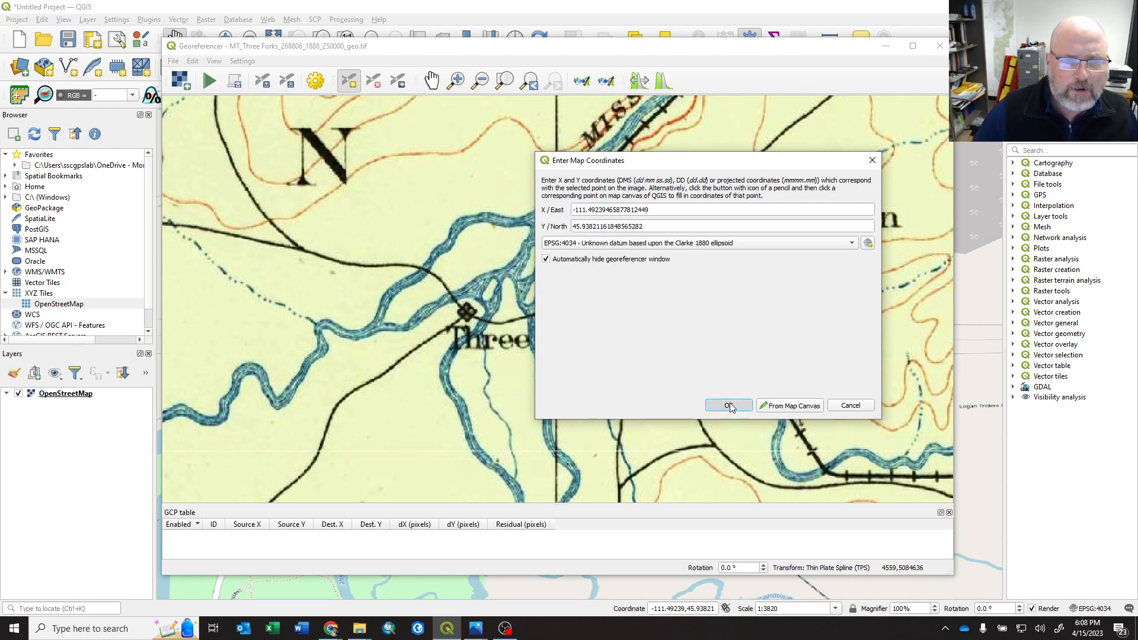
scroll(691, 191, "down", 2)
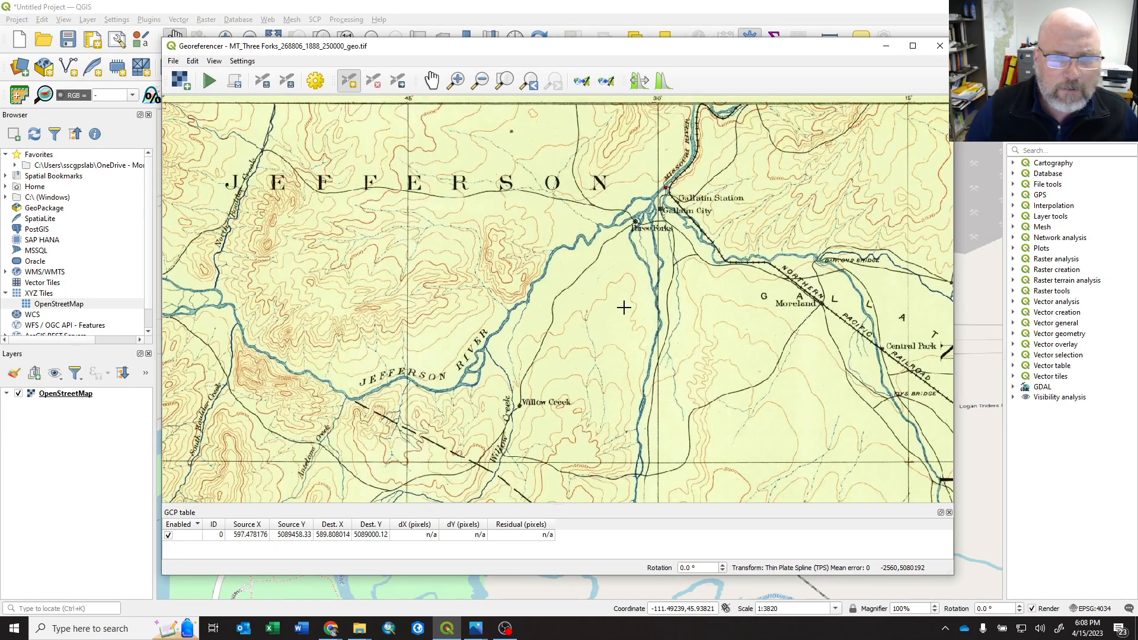
Place a control point on the Nevada City town symbol on the old map, taking its coordinates from the map canvas.
left_click_drag(652, 437, 423, 121)
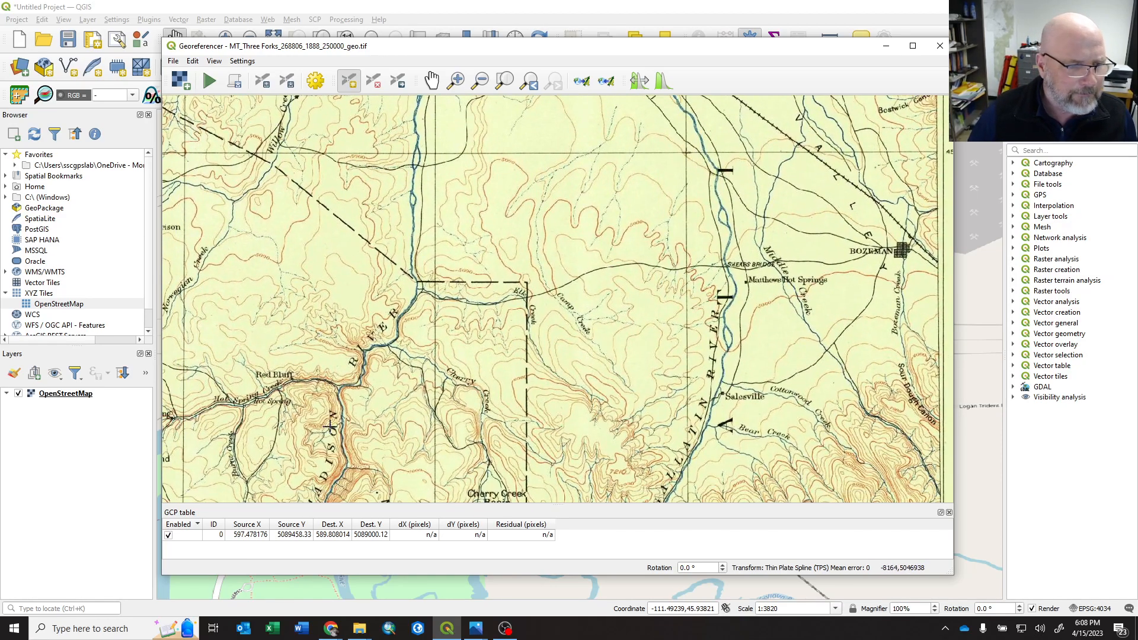
left_click_drag(329, 461, 618, 219)
left_click_drag(544, 444, 697, 207)
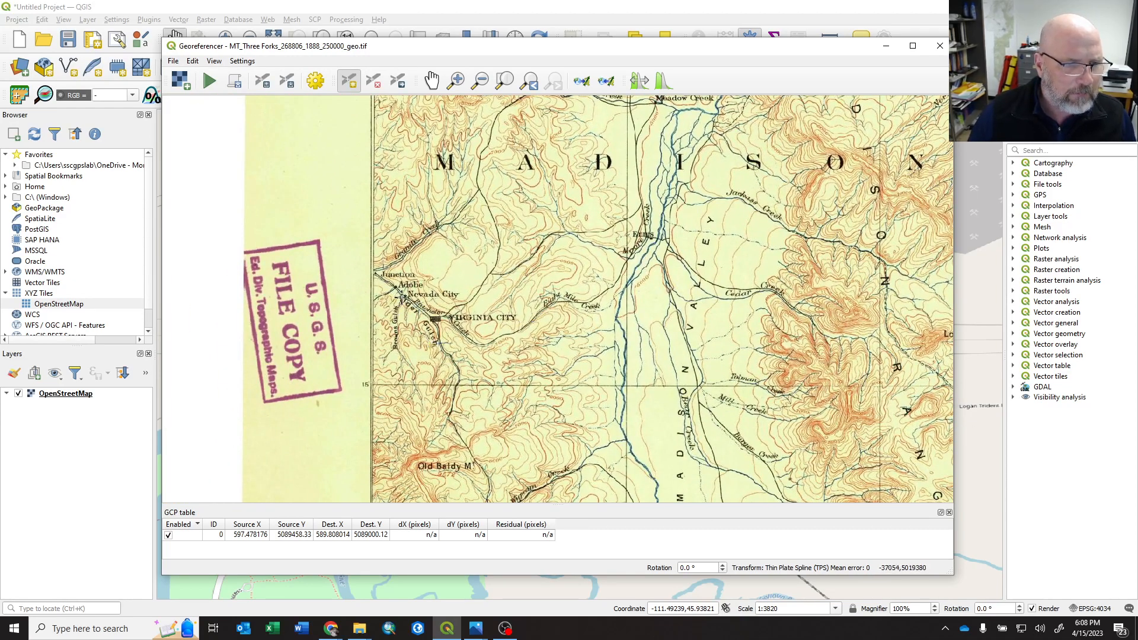
scroll(402, 300, "up", 4)
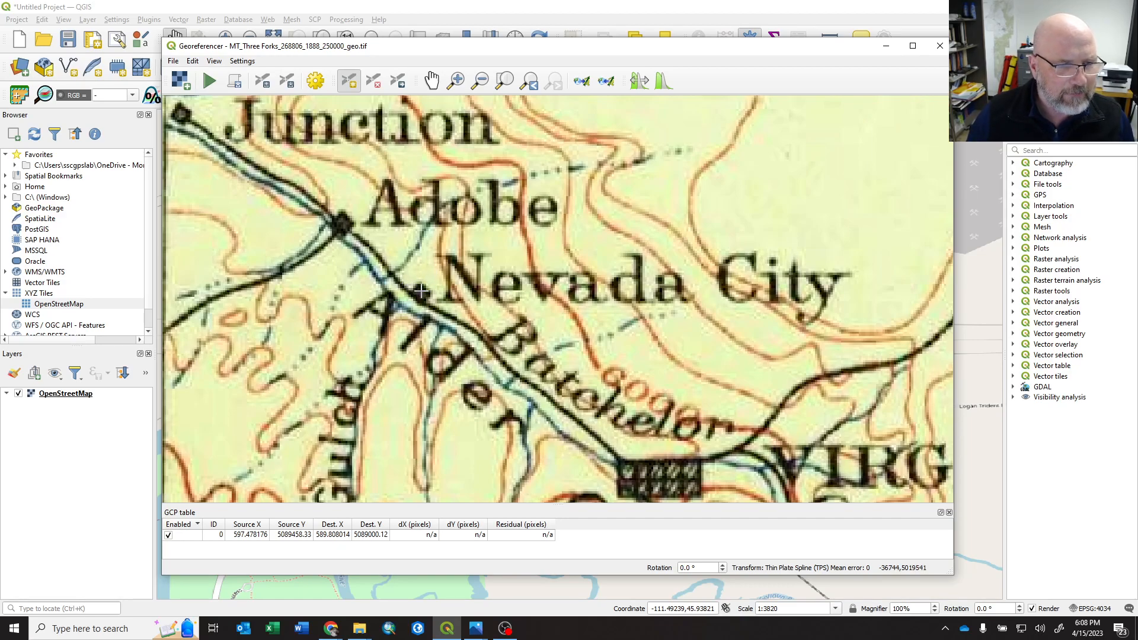
left_click(420, 292)
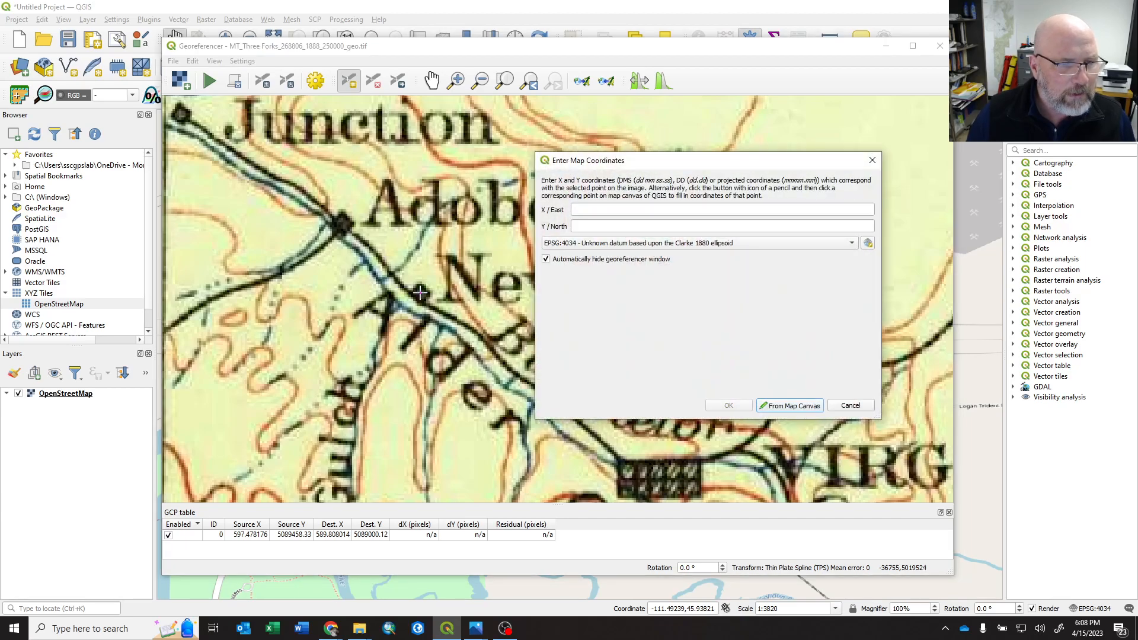
left_click(793, 406)
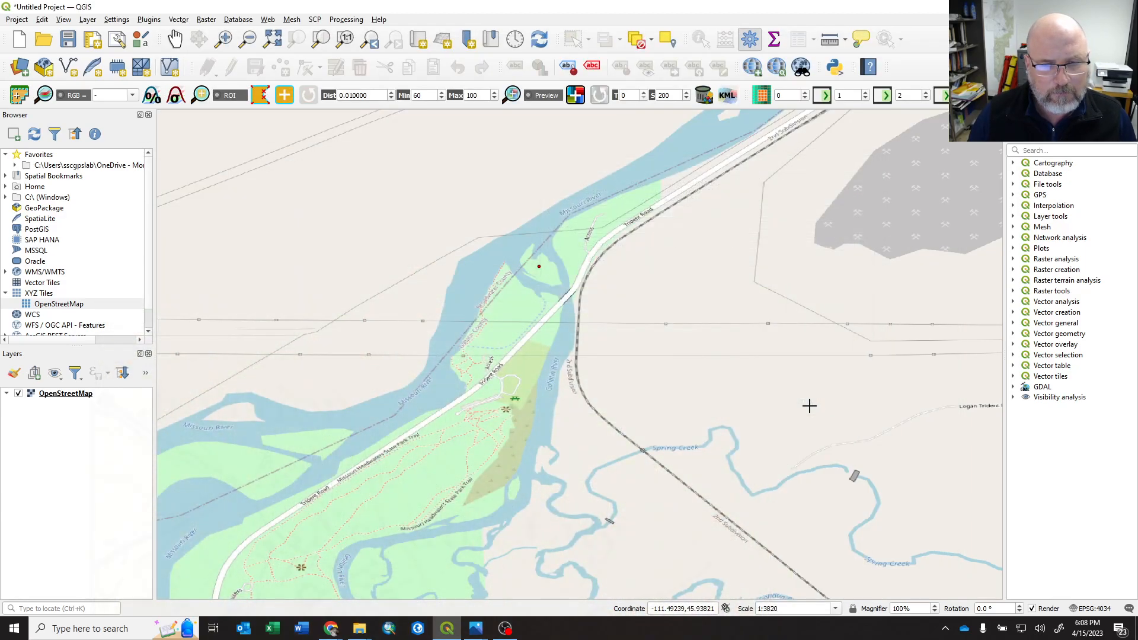
Pick the matching Nevada City location beside California Street in OpenStreetMap, at about -111.9680, 45.3078, and accept the EPSG:4034 coordinates.
scroll(798, 301, "down", 6)
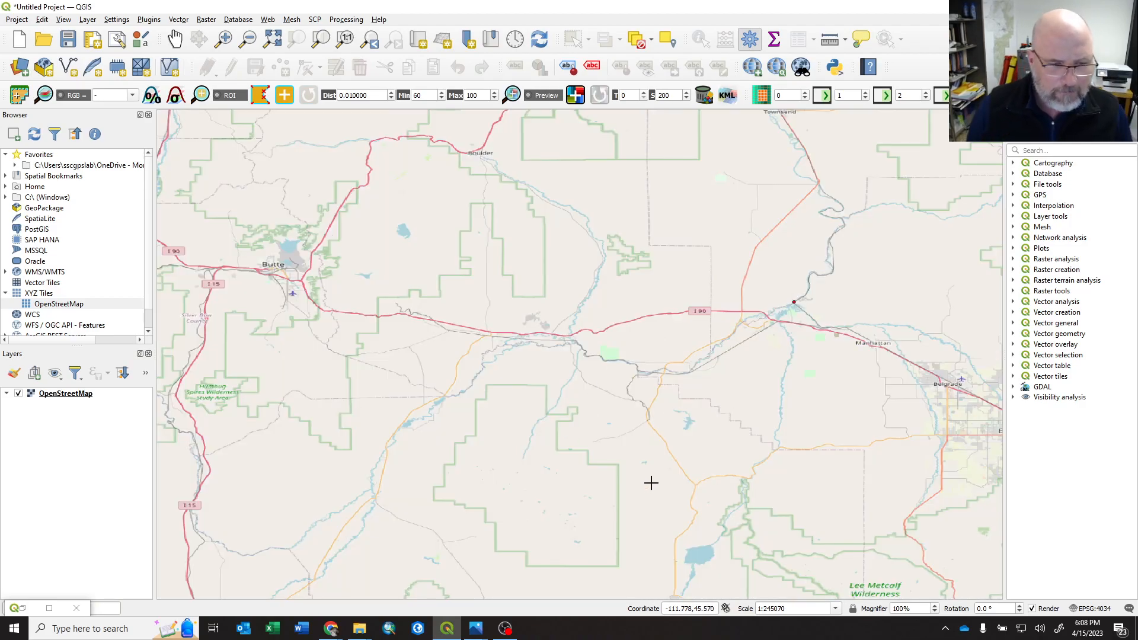
left_click_drag(672, 480, 673, 196)
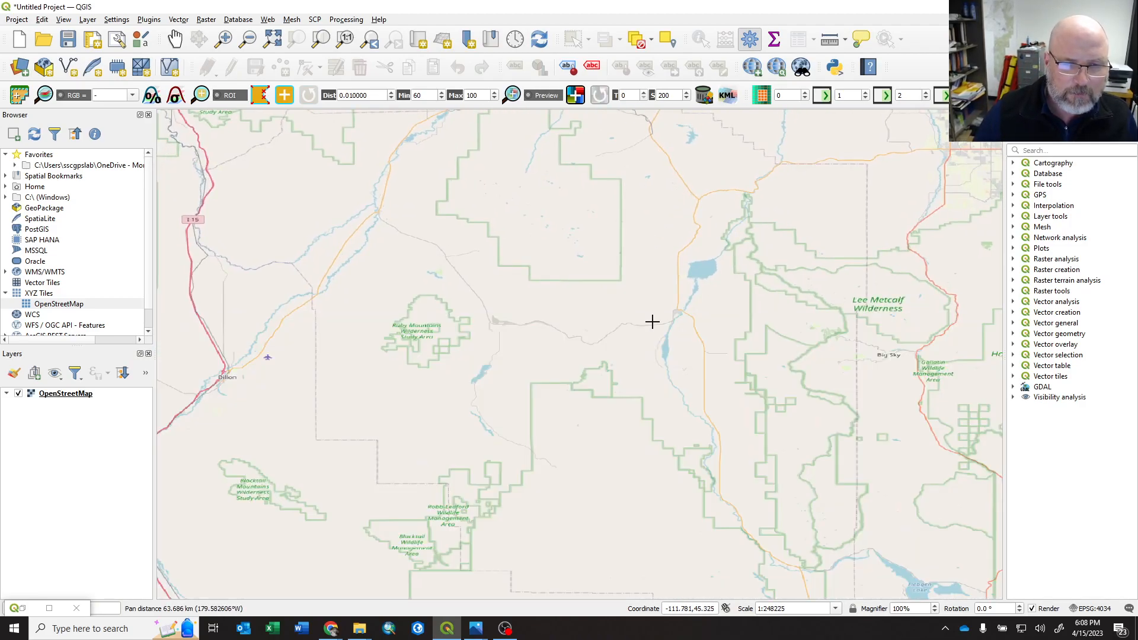
scroll(589, 336, "up", 2)
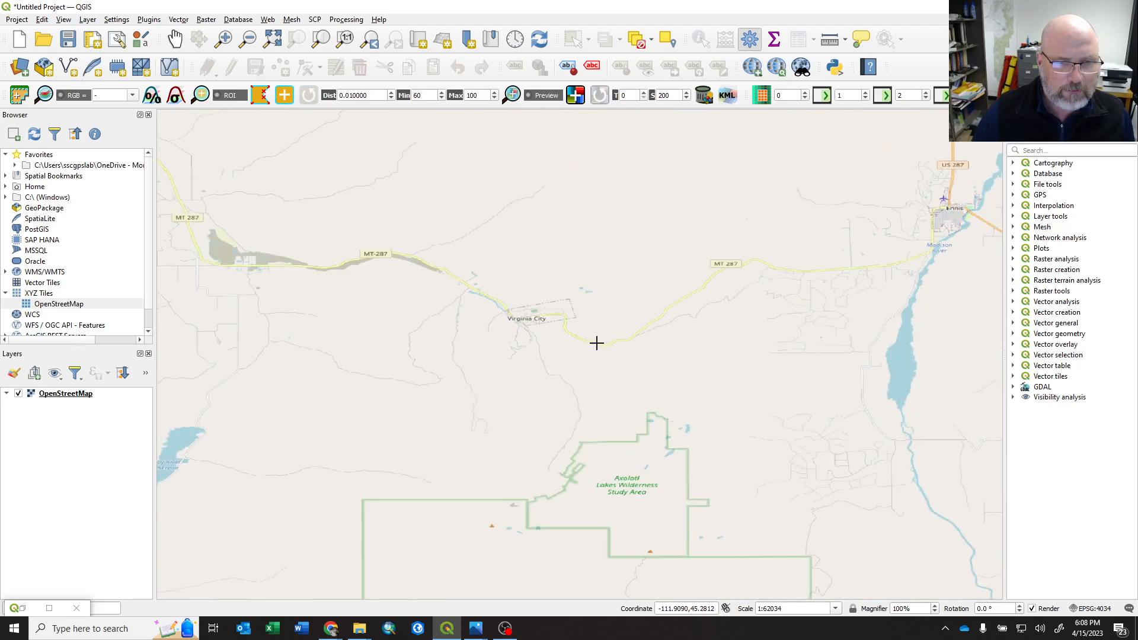
scroll(509, 314, "up", 1)
scroll(439, 275, "up", 1)
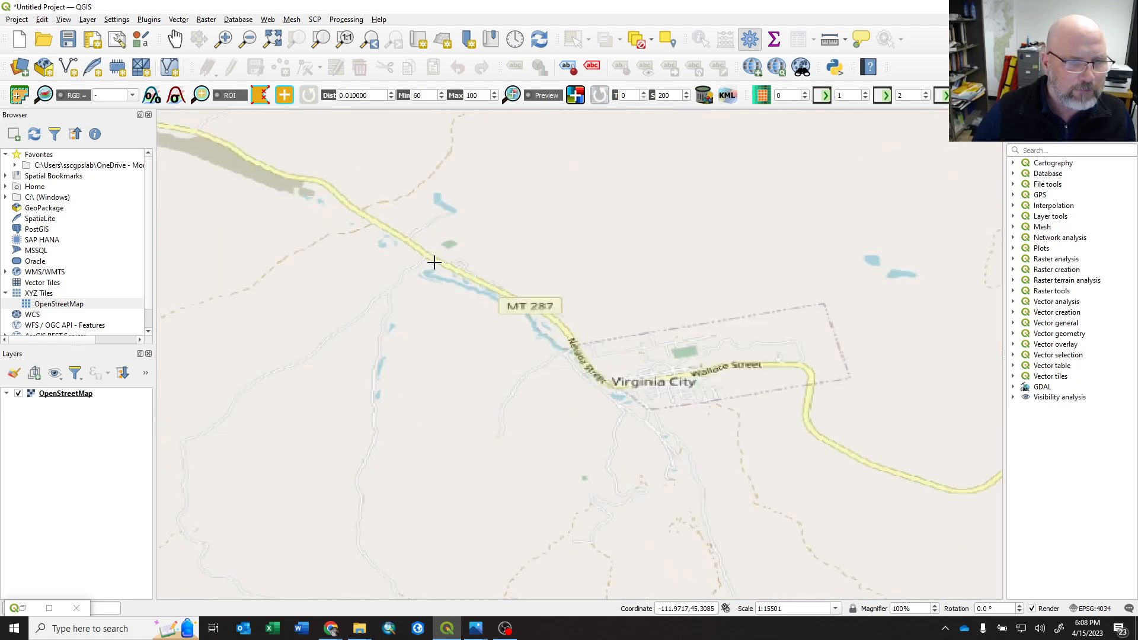
scroll(449, 267, "up", 1)
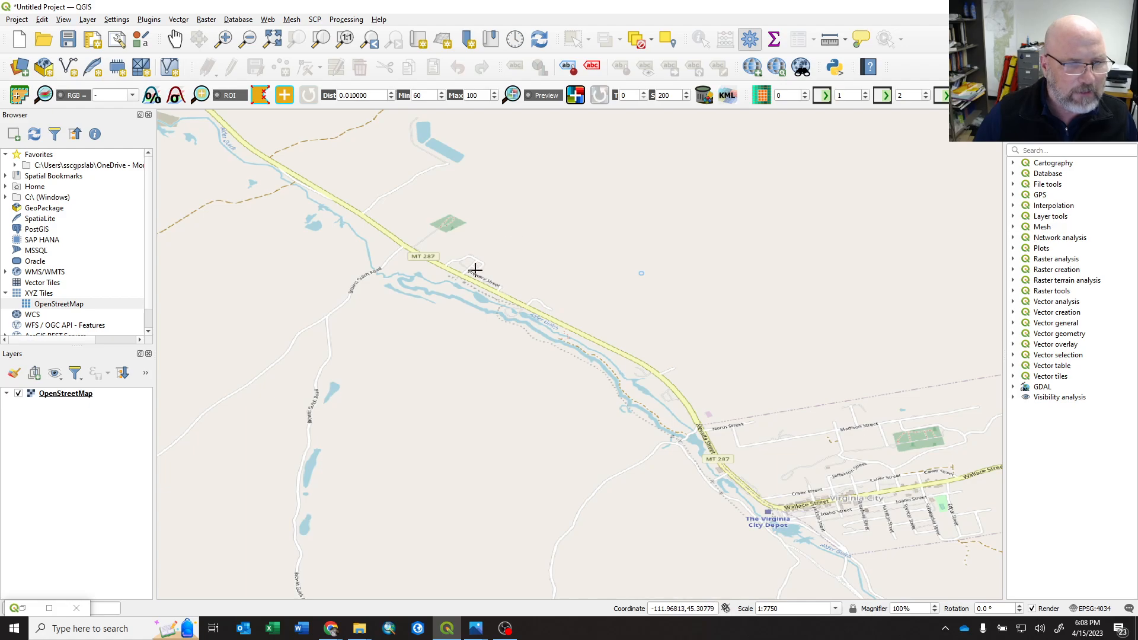
scroll(474, 268, "up", 1)
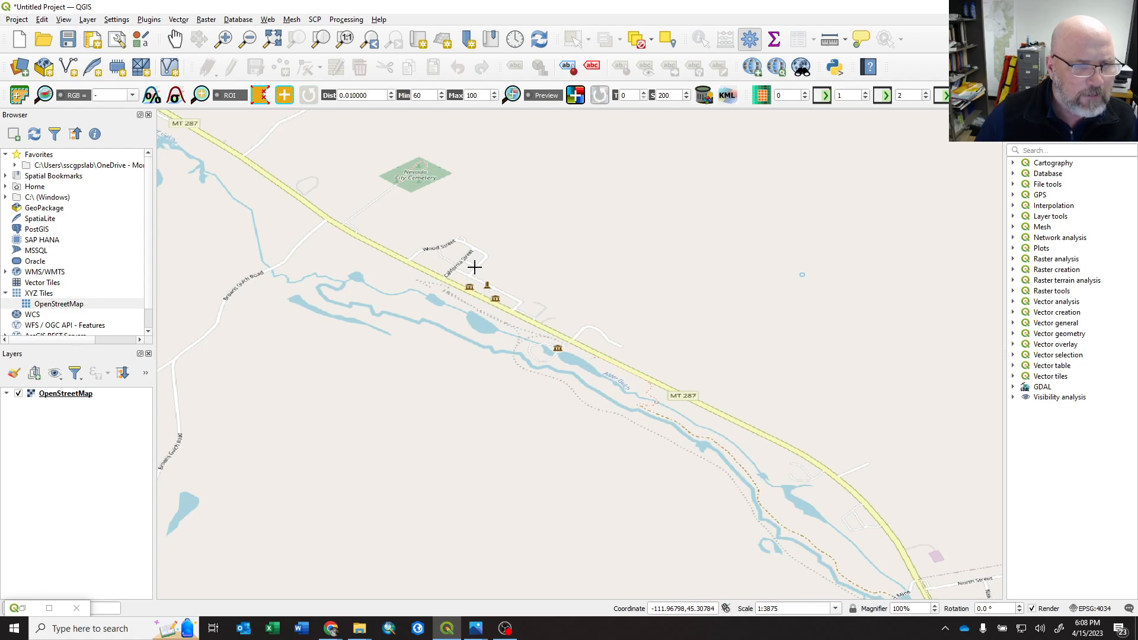
left_click(474, 267)
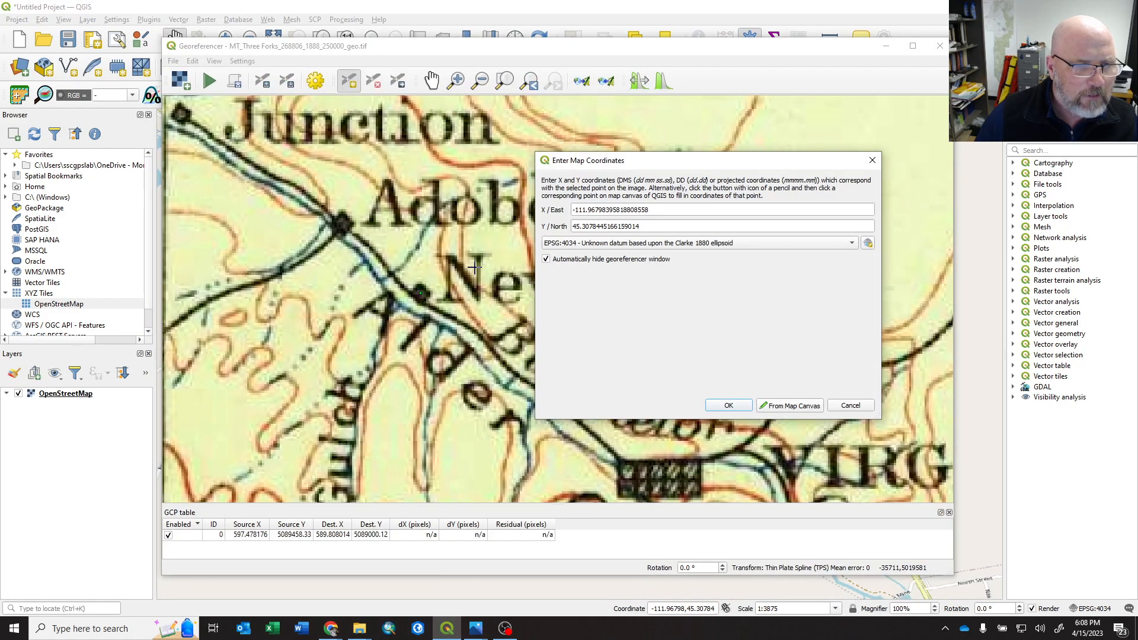
left_click(729, 406)
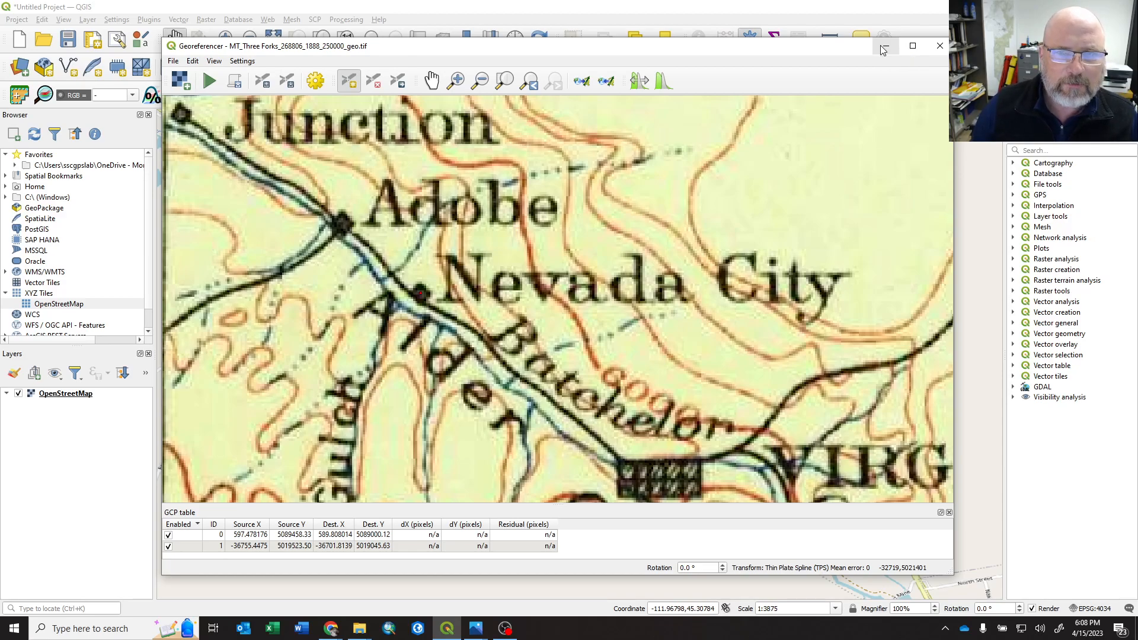
Place a control point on the summit of Lone Mountain on the old map, taking its coordinates from the map canvas.
scroll(456, 305, "down", 4)
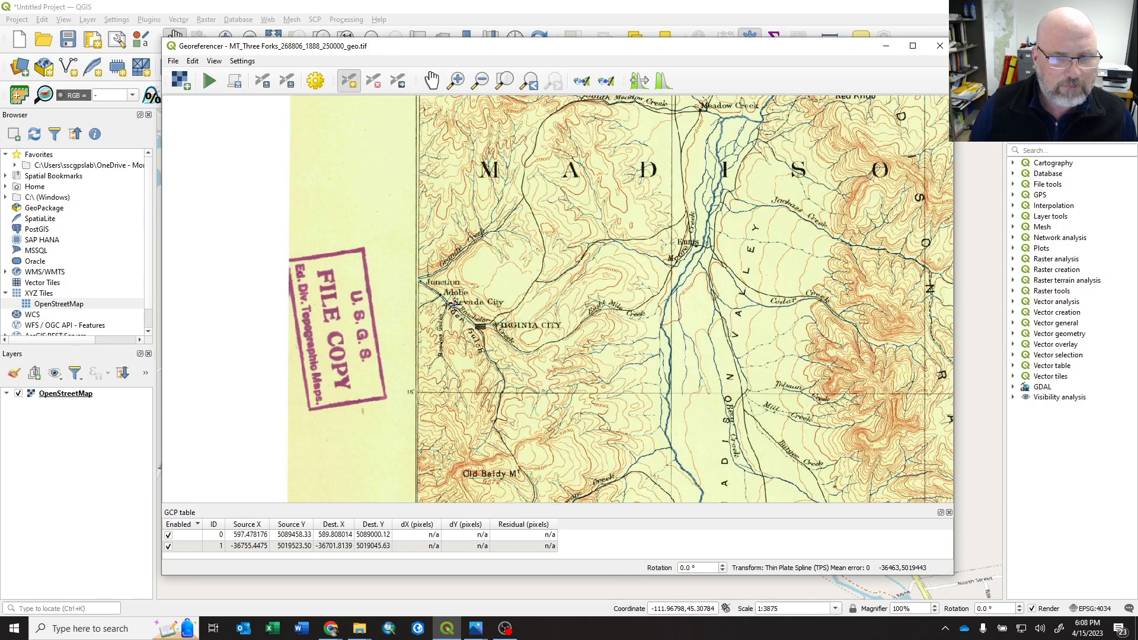
left_click_drag(831, 401, 618, 243)
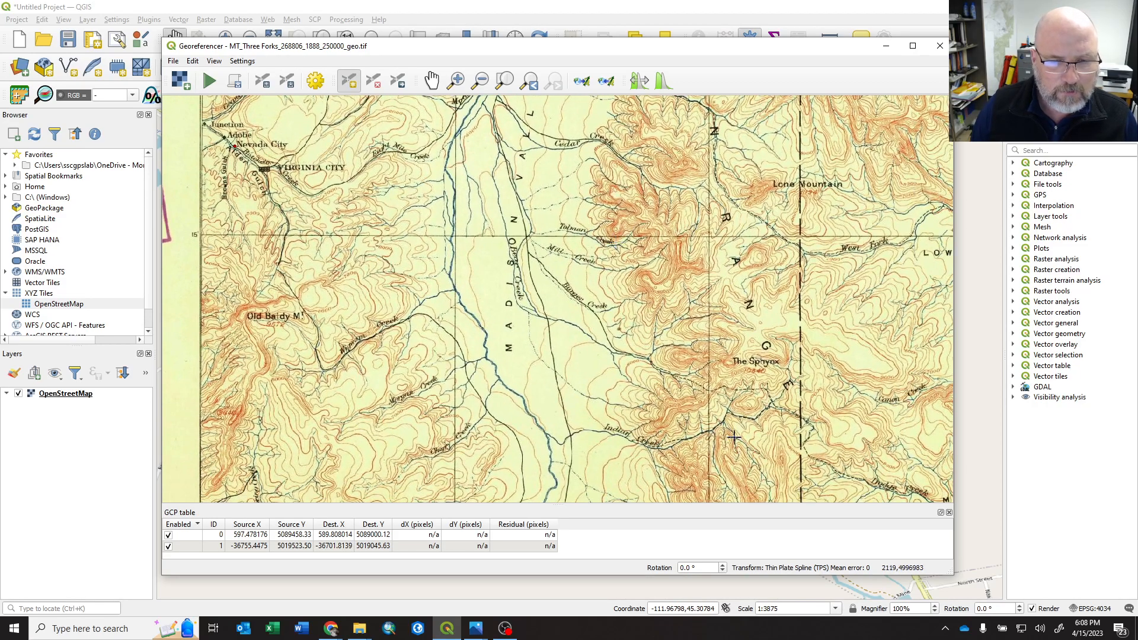
left_click_drag(737, 437, 721, 204)
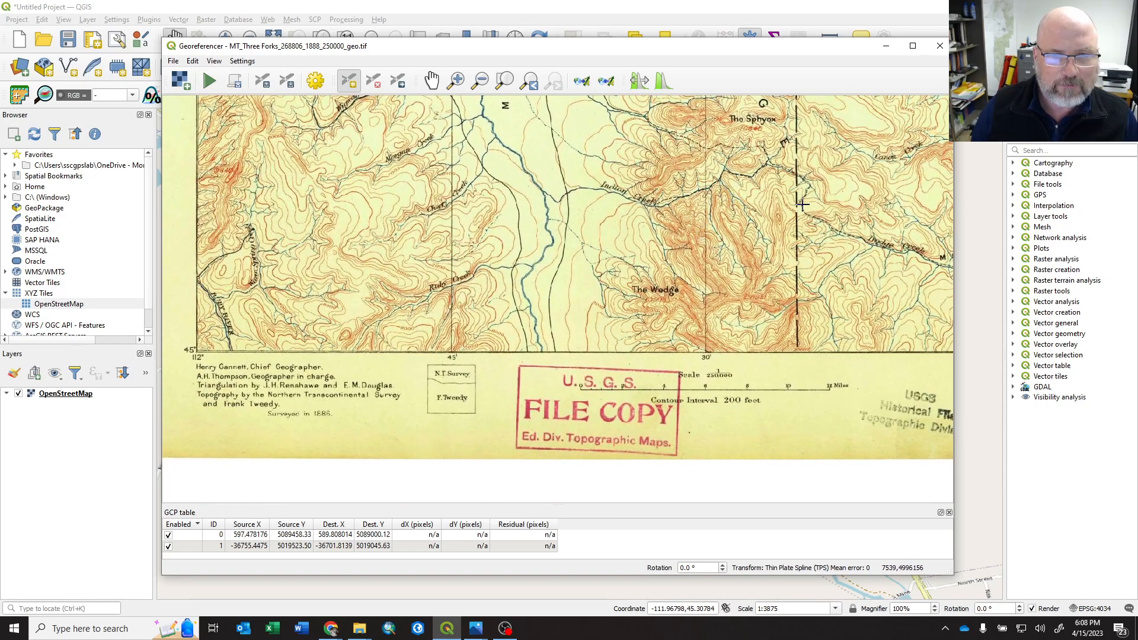
left_click_drag(800, 214, 621, 403)
left_click_drag(575, 225, 745, 410)
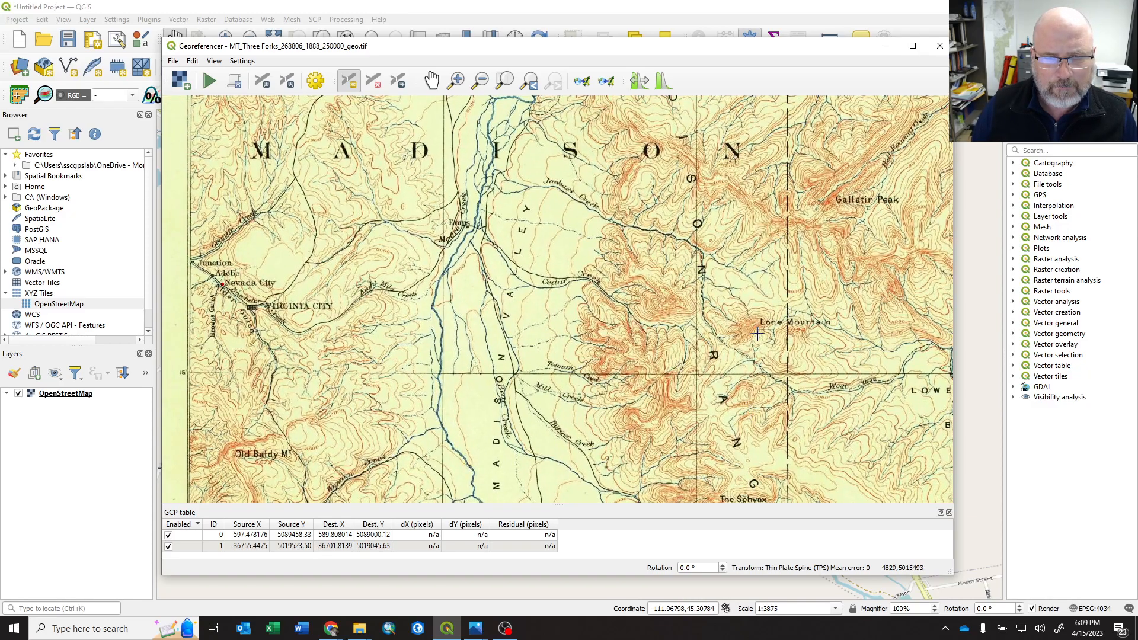
scroll(753, 327, "up", 2)
scroll(771, 338, "up", 1)
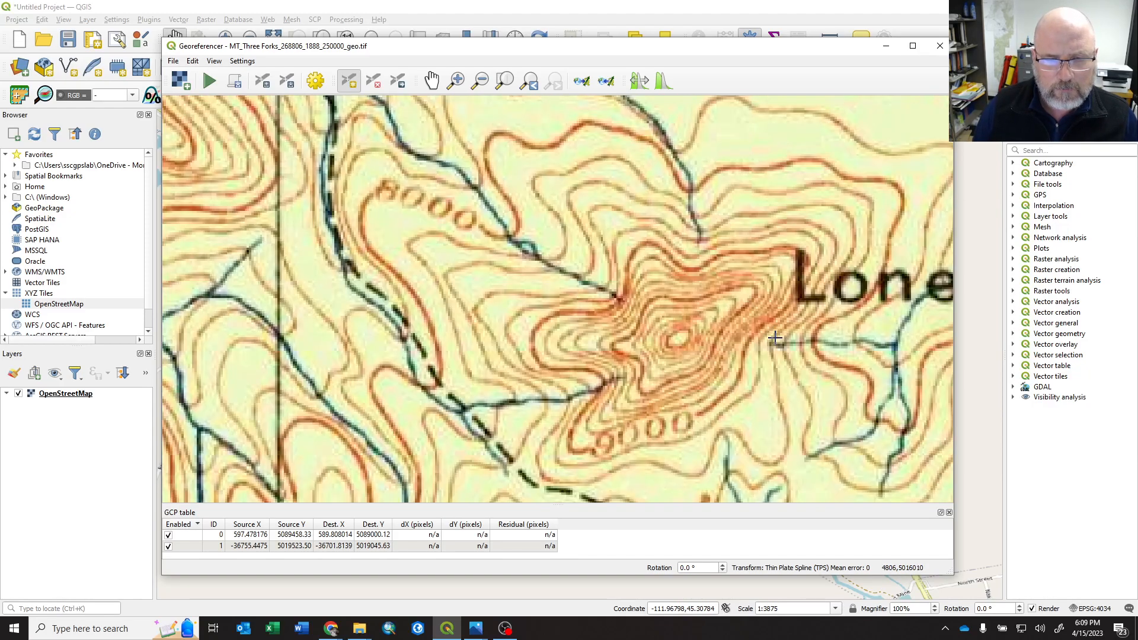
left_click(679, 339)
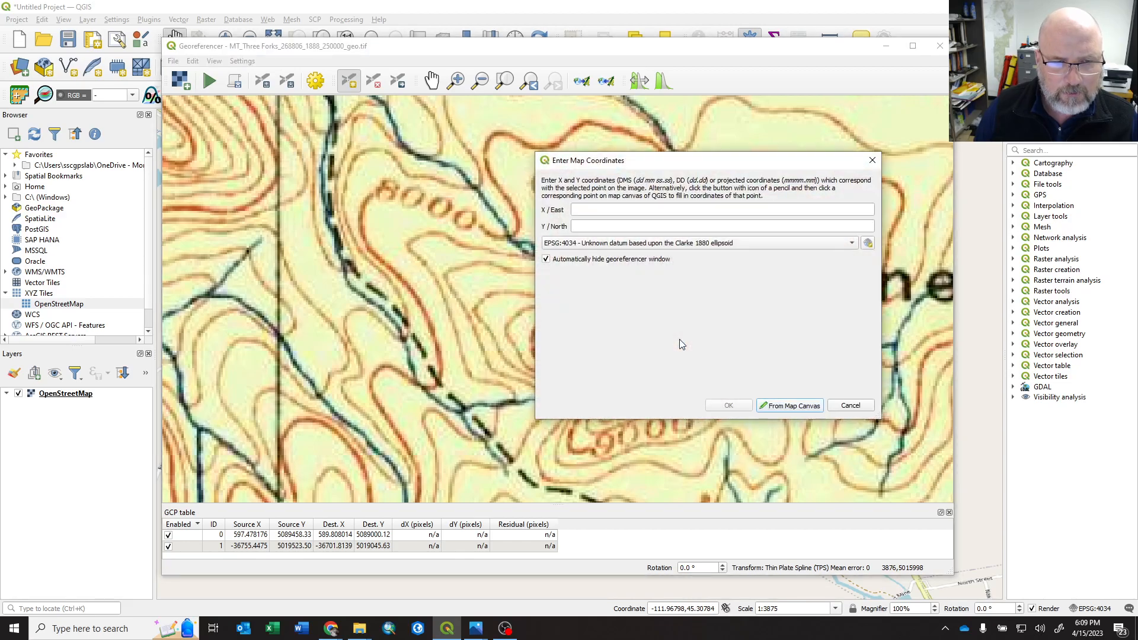
left_click(789, 406)
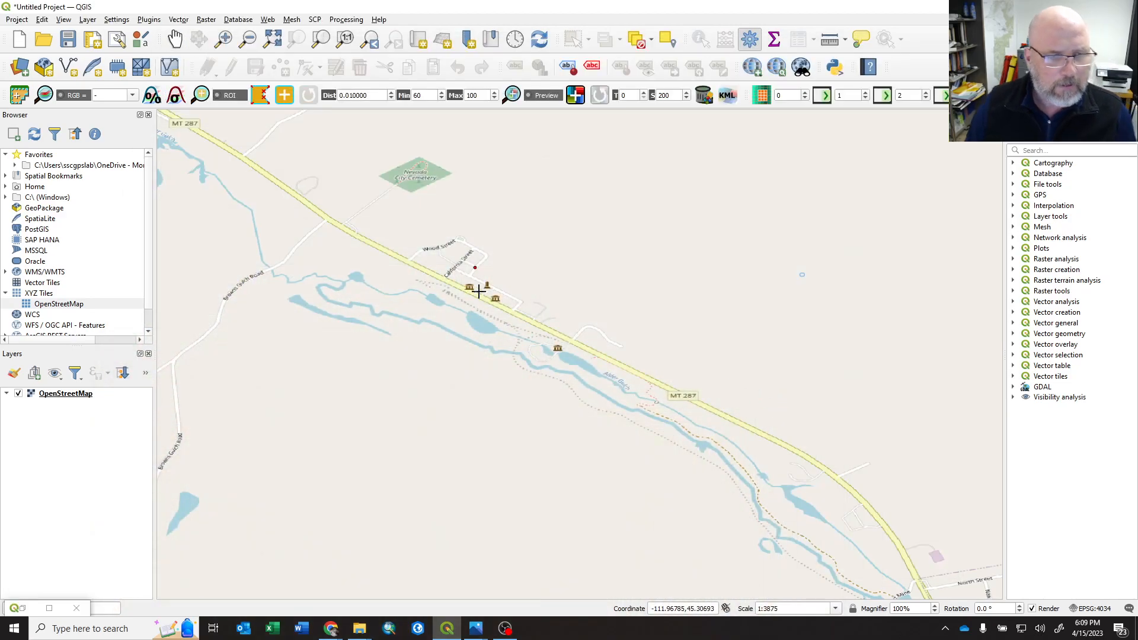
Find the matching Lone Mountain summit in OpenStreetMap for the control point's map coordinates.
scroll(560, 231, "down", 5)
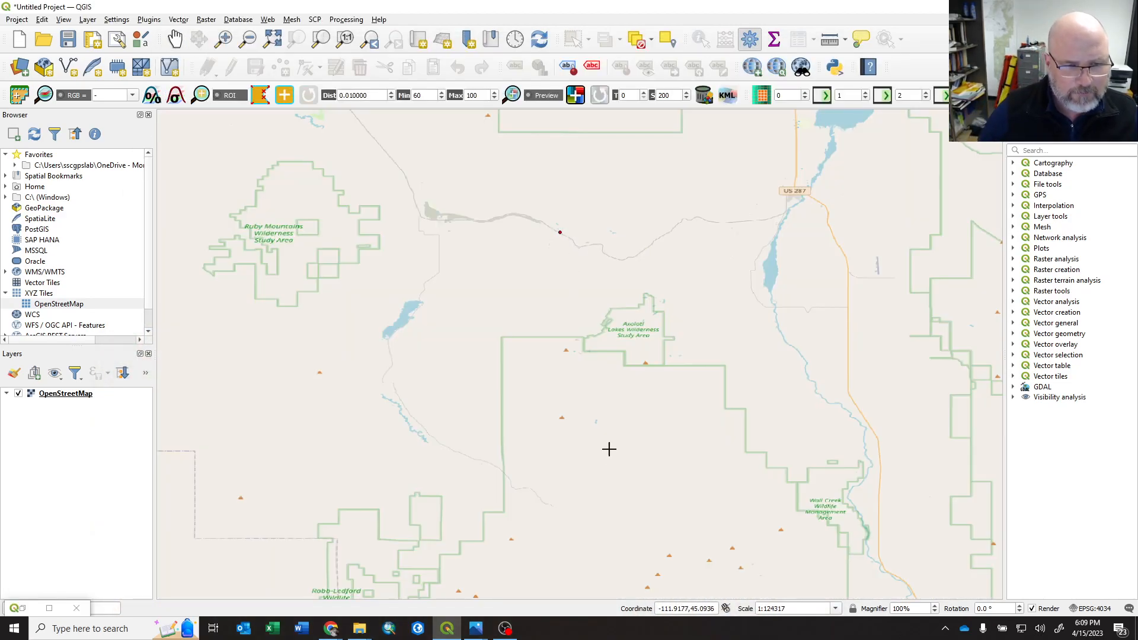
Pick the Lone Mountain summit on the OpenStreetMap canvas, at about -111.4502, 45.2781, and accept it as the control point's map coordinates.
left_click_drag(607, 447, 772, 410)
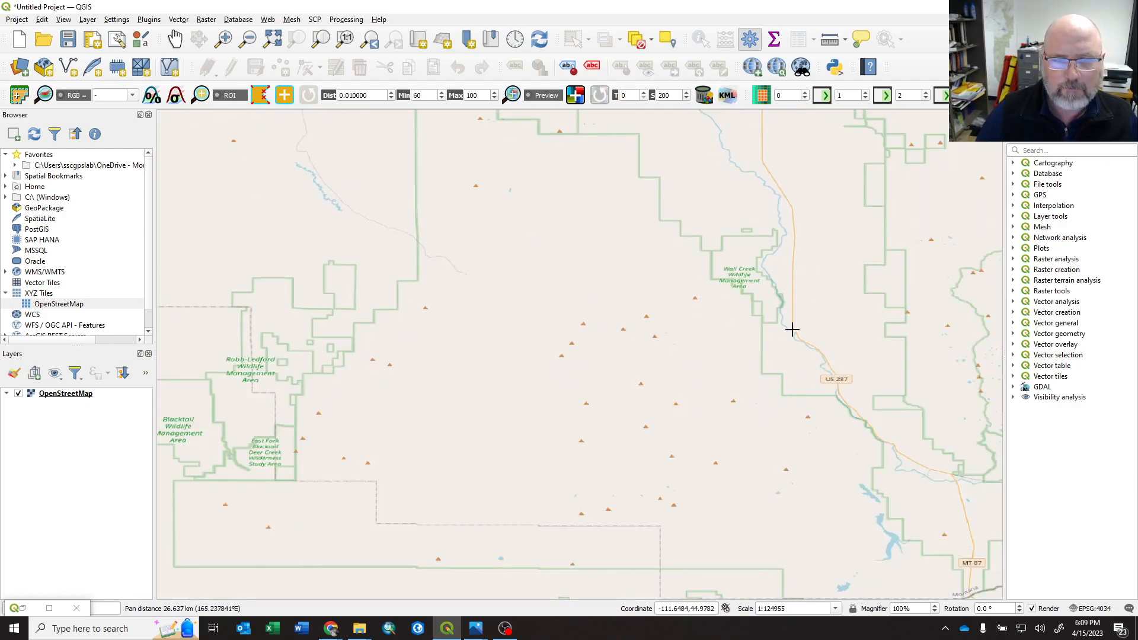
left_click_drag(790, 215, 783, 432)
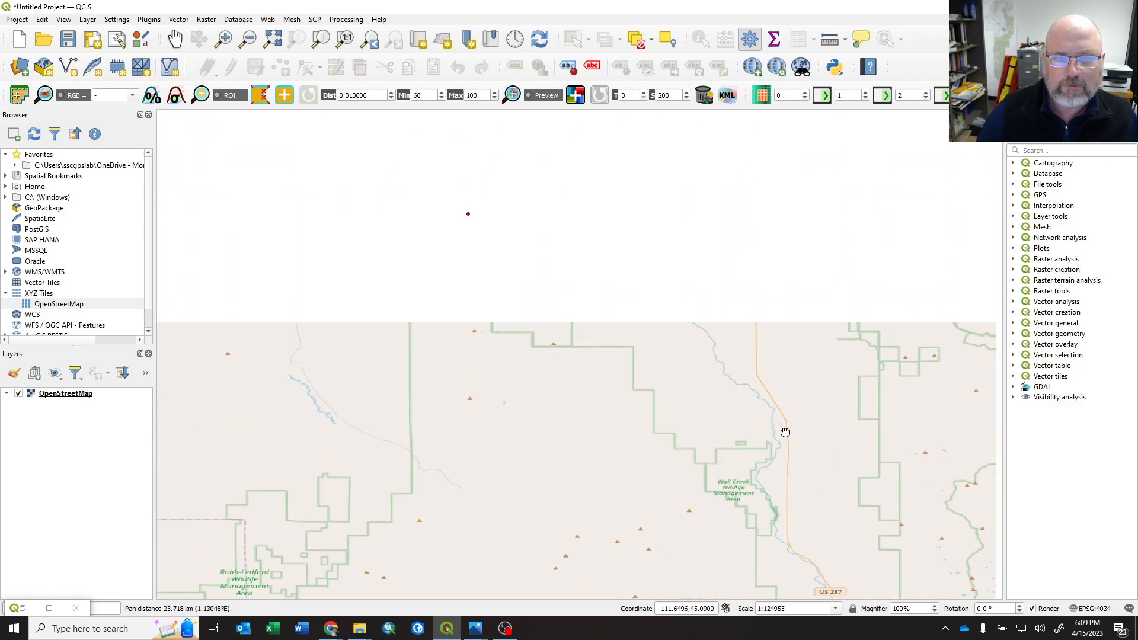
left_click_drag(912, 352, 519, 371)
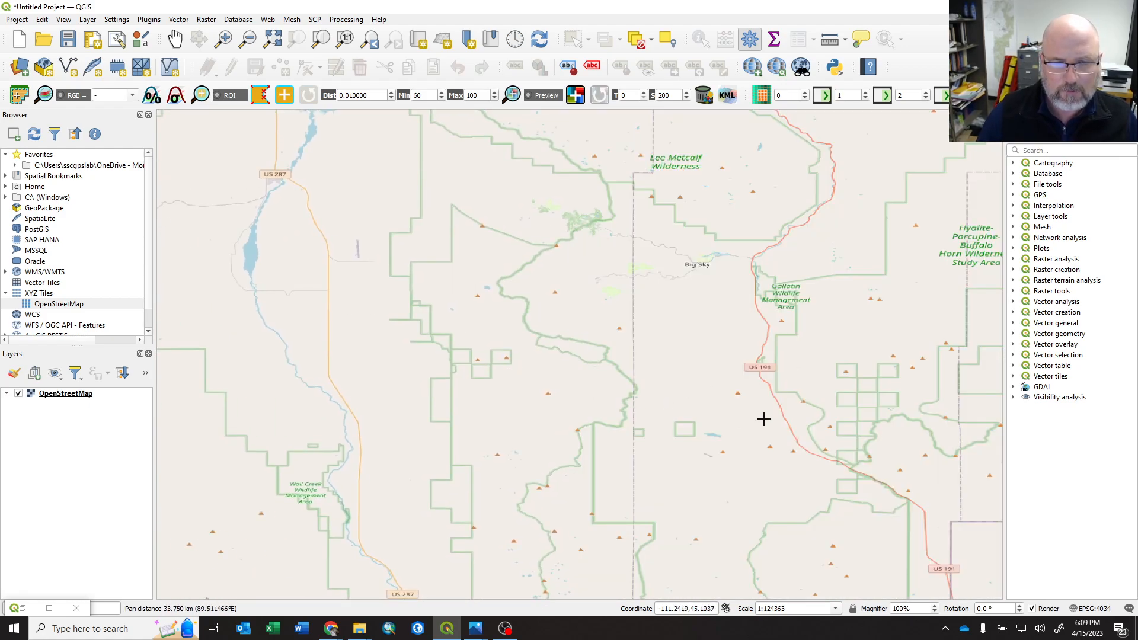
left_click_drag(761, 426, 600, 320)
left_click_drag(593, 263, 616, 403)
left_click_drag(460, 257, 563, 317)
scroll(529, 297, "up", 1)
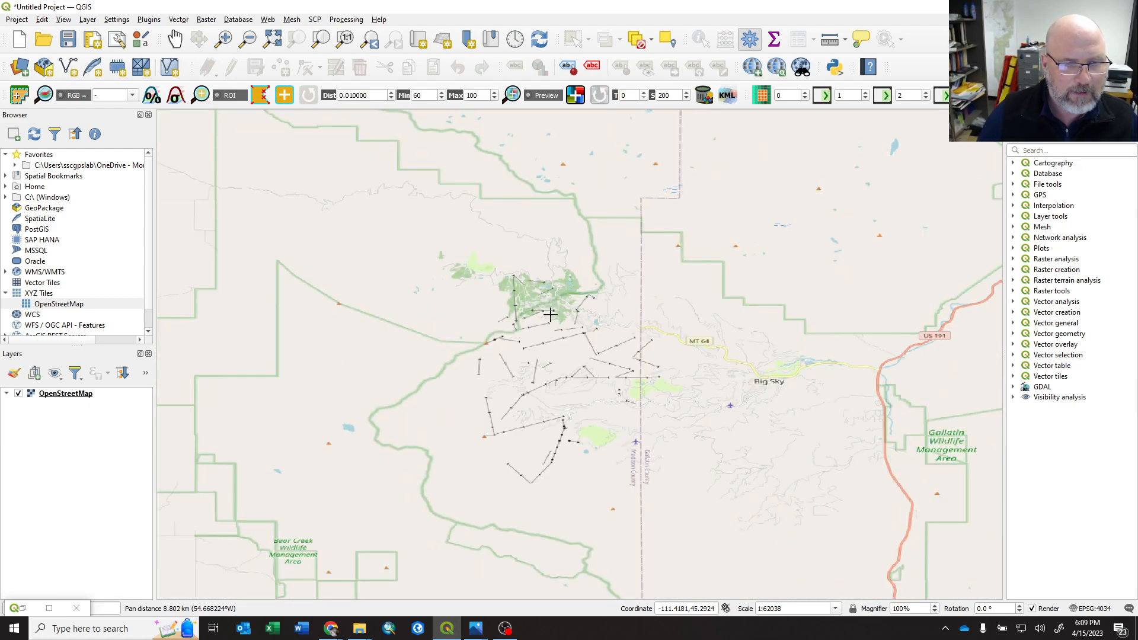
scroll(550, 315, "up", 1)
scroll(544, 392, "up", 1)
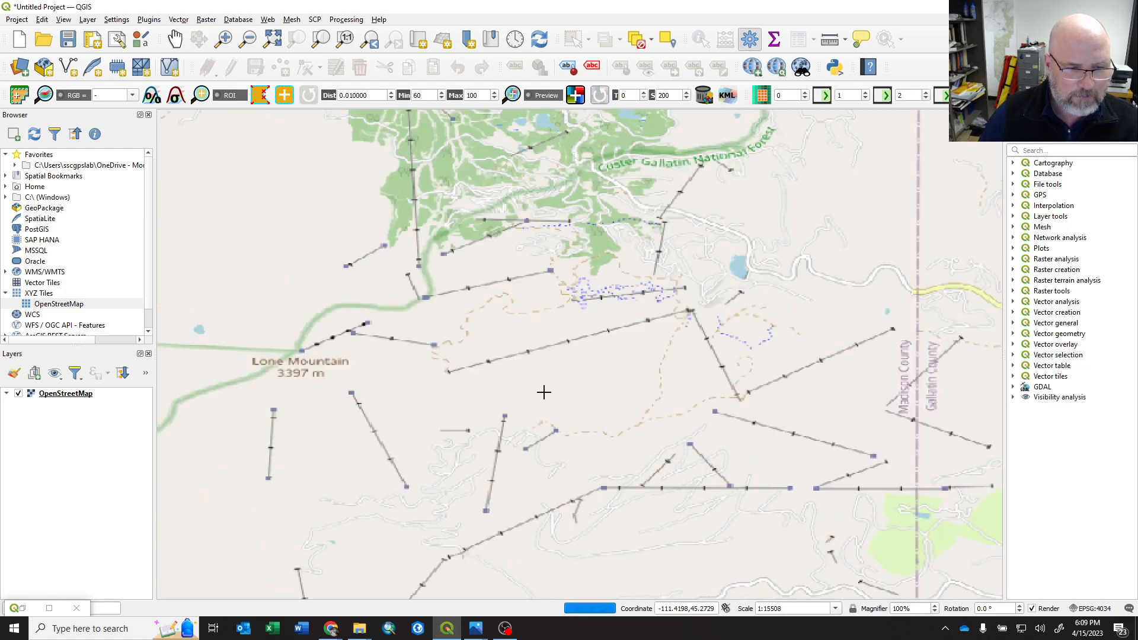
left_click_drag(419, 434, 658, 268)
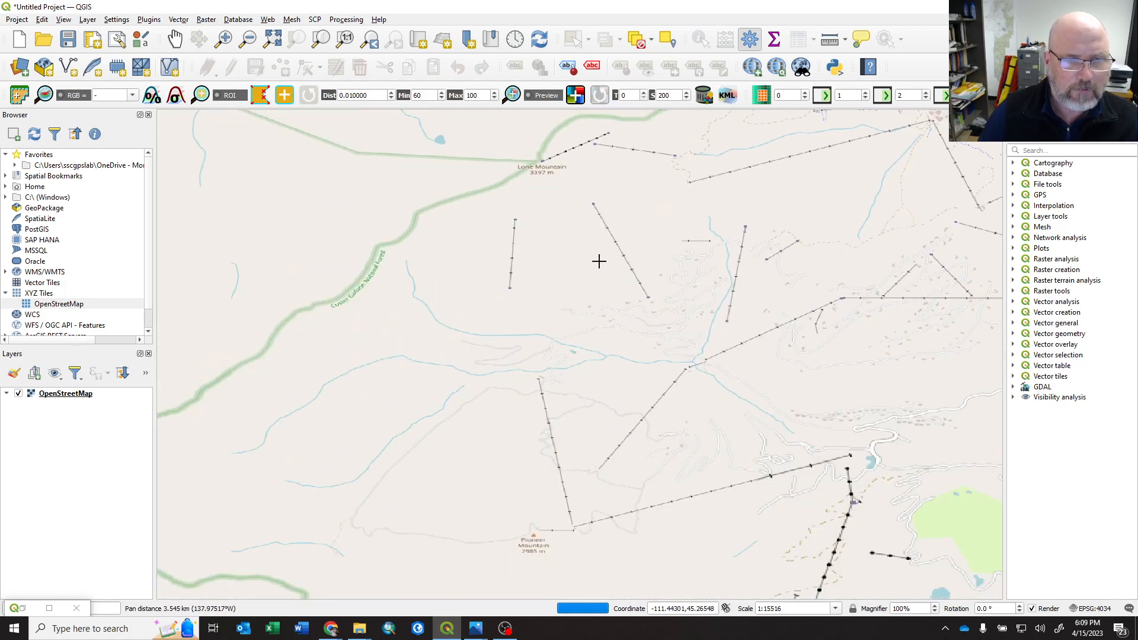
left_click_drag(581, 241, 561, 384)
scroll(519, 320, "up", 3)
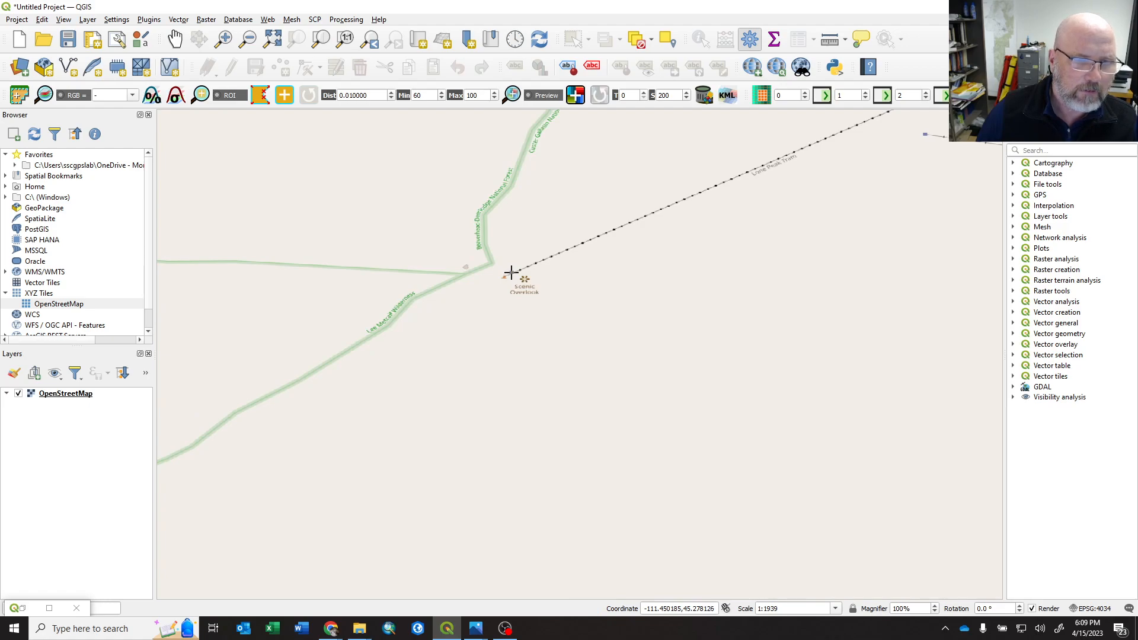
left_click(511, 273)
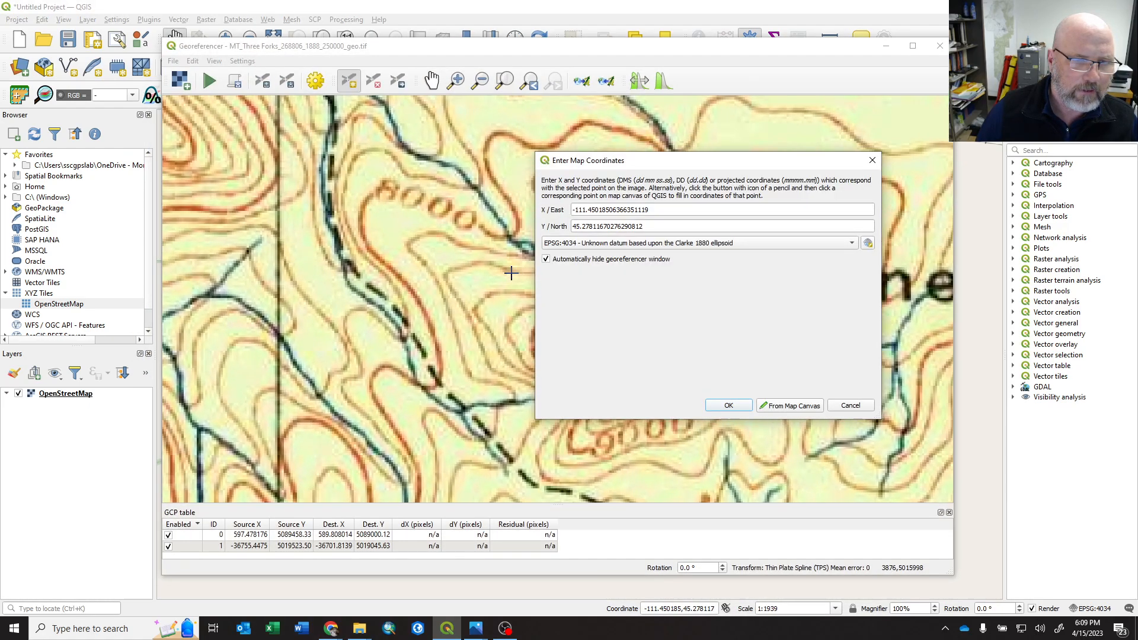
left_click(729, 405)
Place a control point on the scanned map at the sharp Madison River bend just east of Red Bluff.
scroll(643, 406, "down", 4)
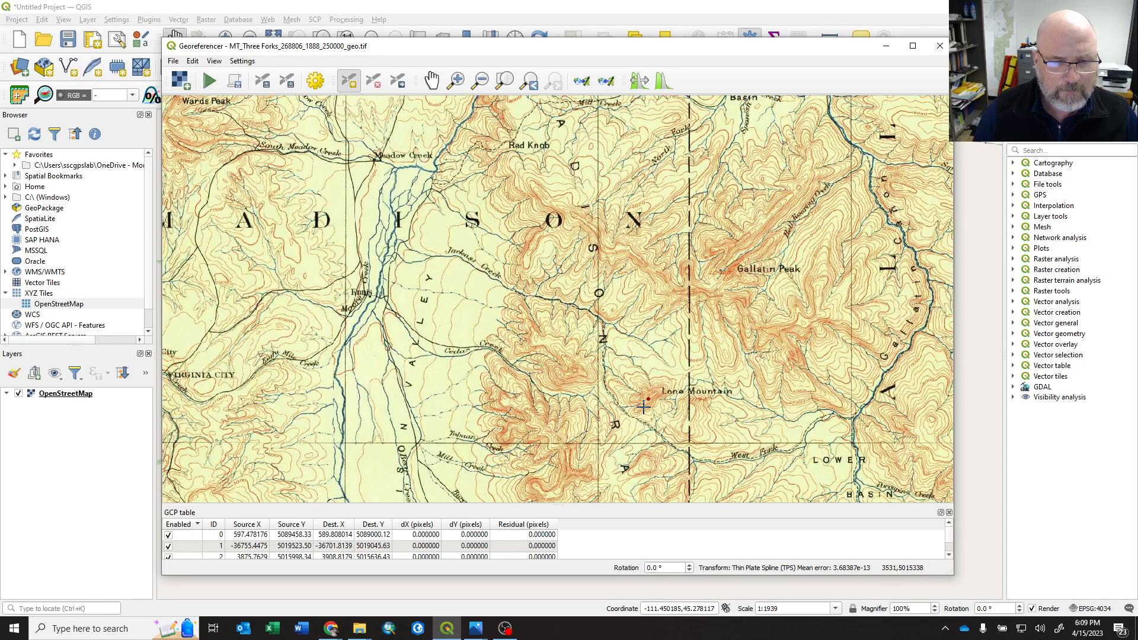
scroll(669, 404, "down", 1)
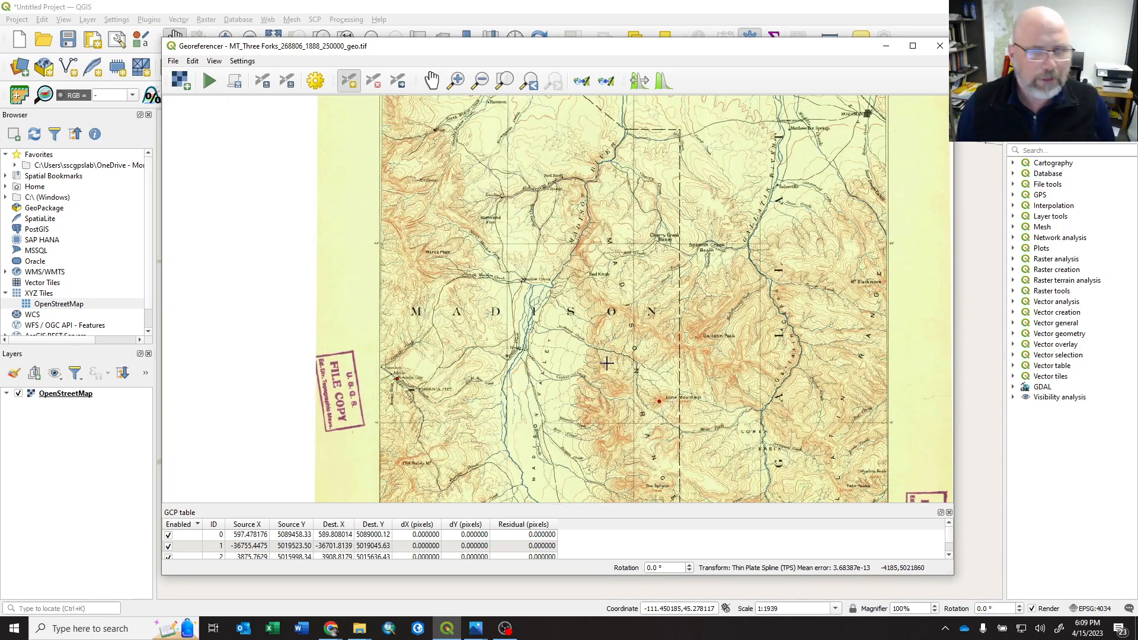
left_click_drag(843, 215, 673, 412)
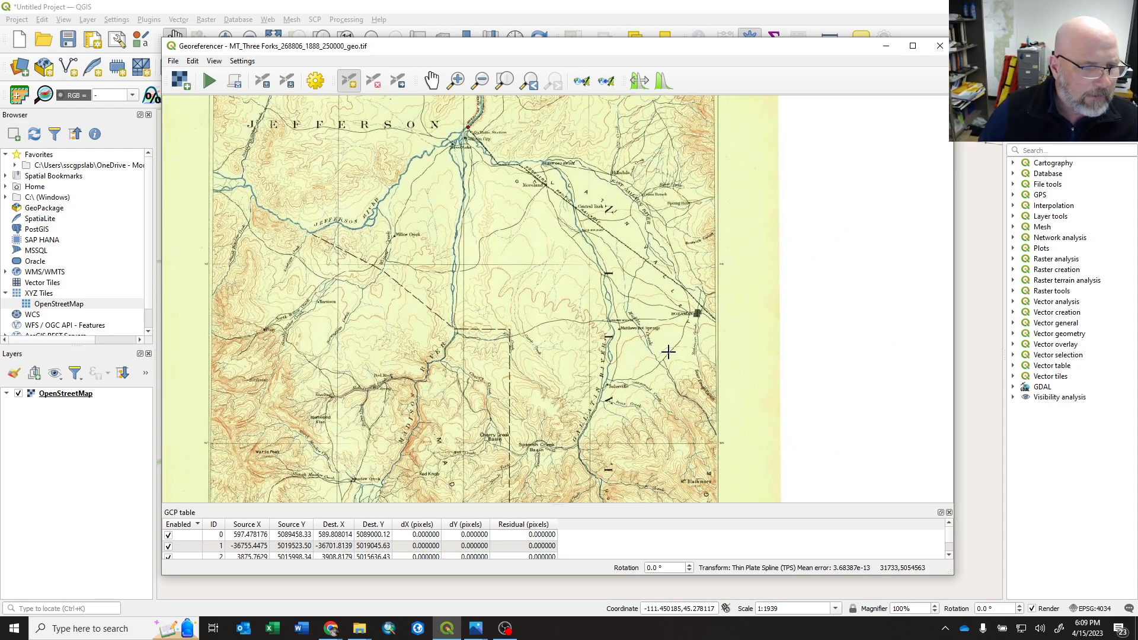
scroll(421, 396, "up", 1)
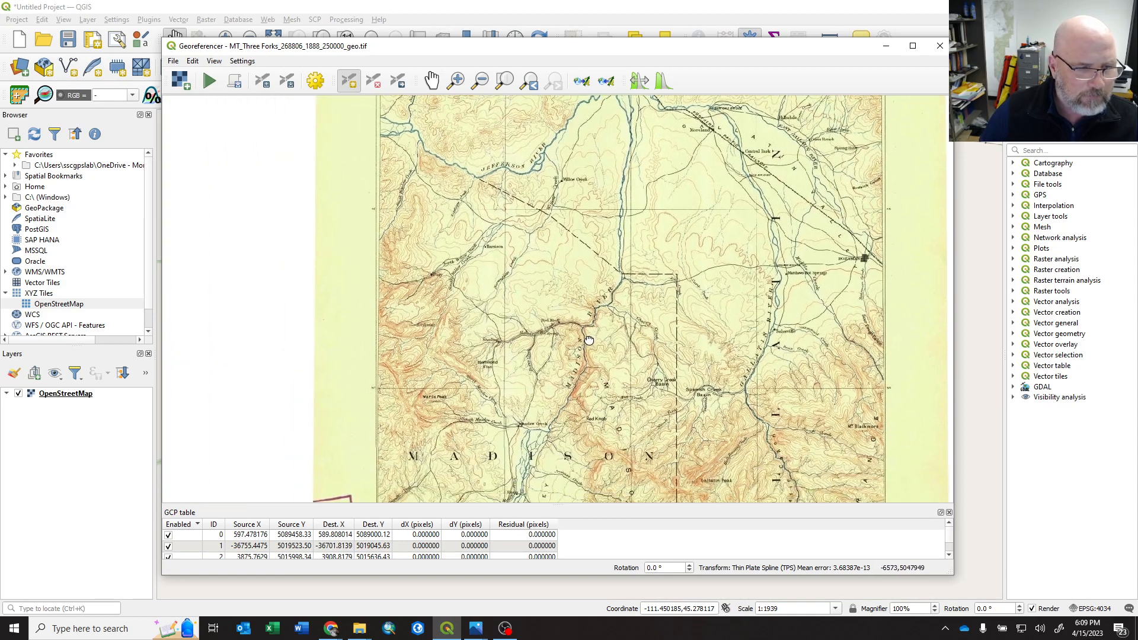
scroll(583, 332, "up", 1)
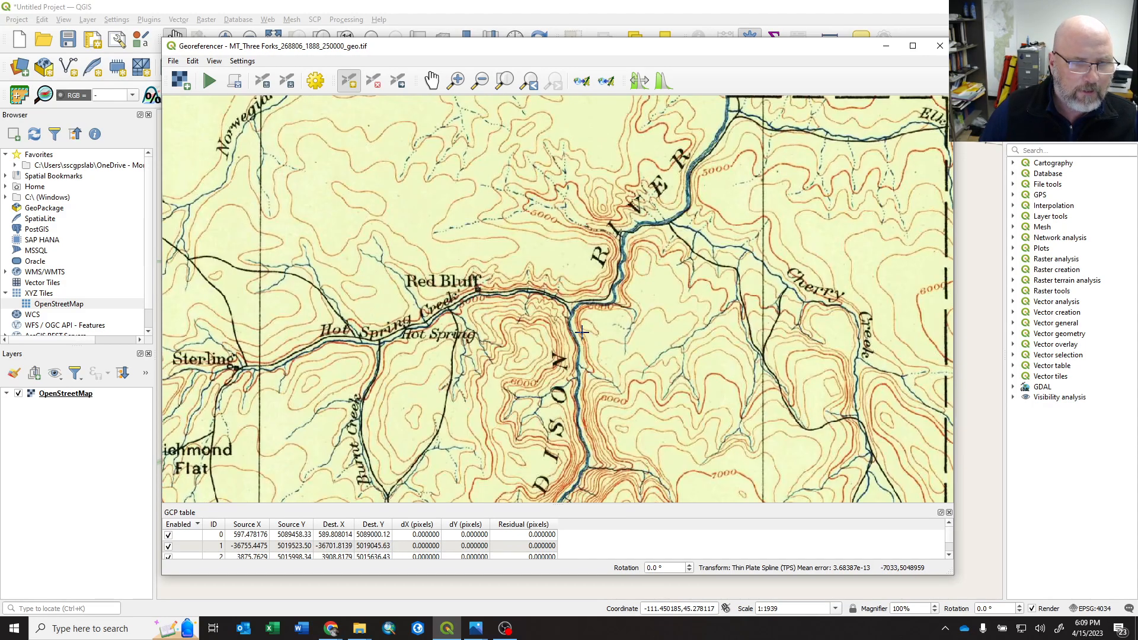
left_click_drag(556, 356, 617, 260)
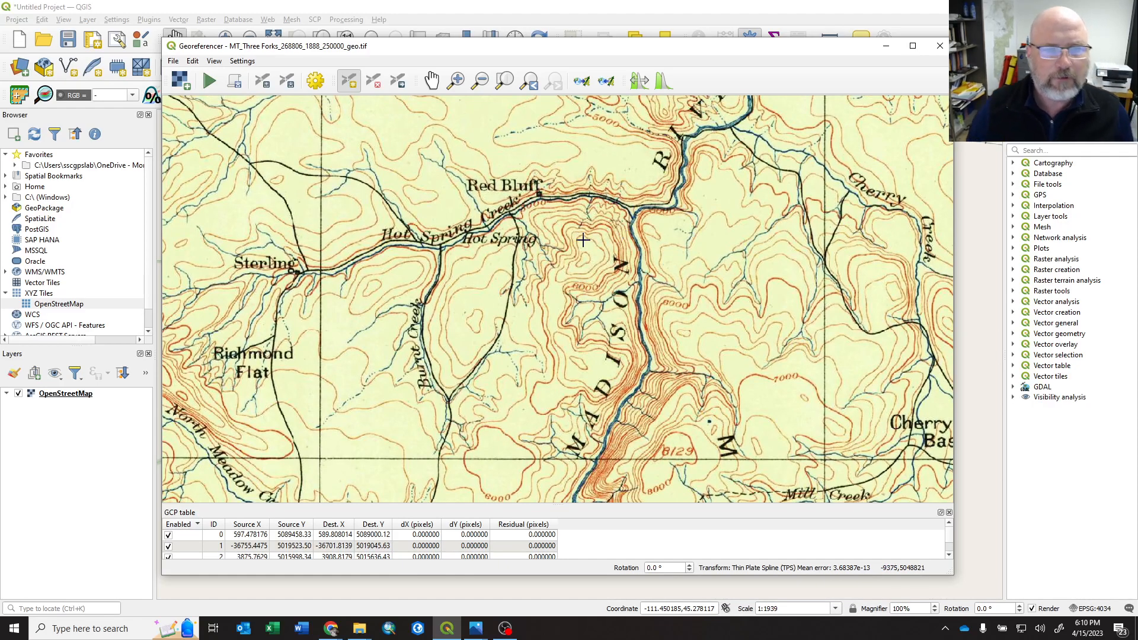
scroll(626, 224, "up", 1)
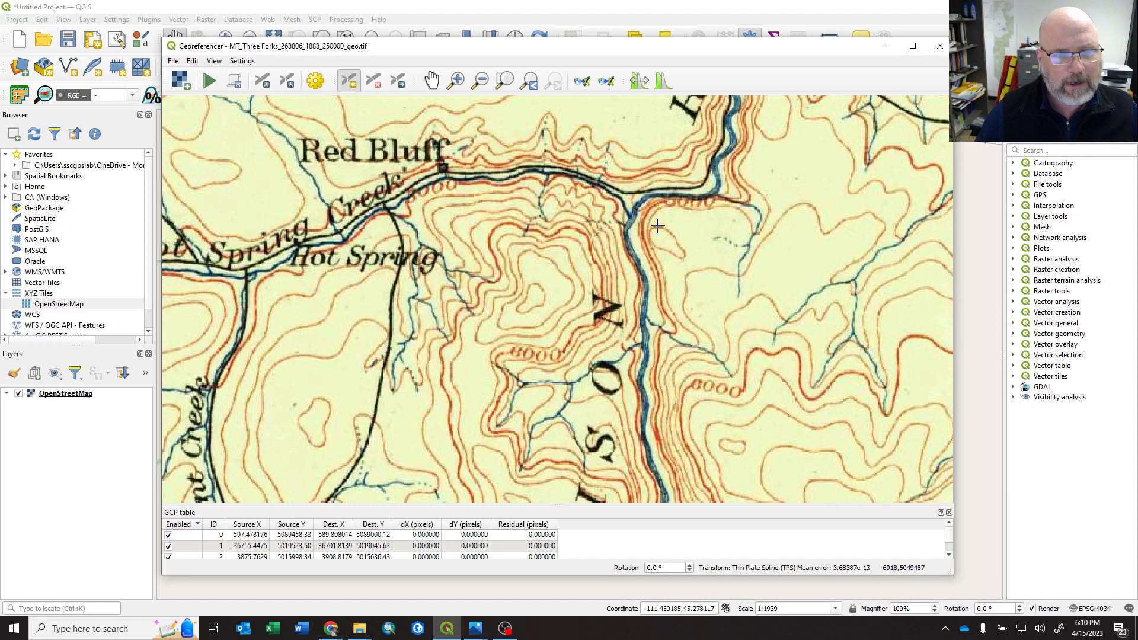
scroll(634, 215, "up", 1)
left_click_drag(633, 215, 602, 362)
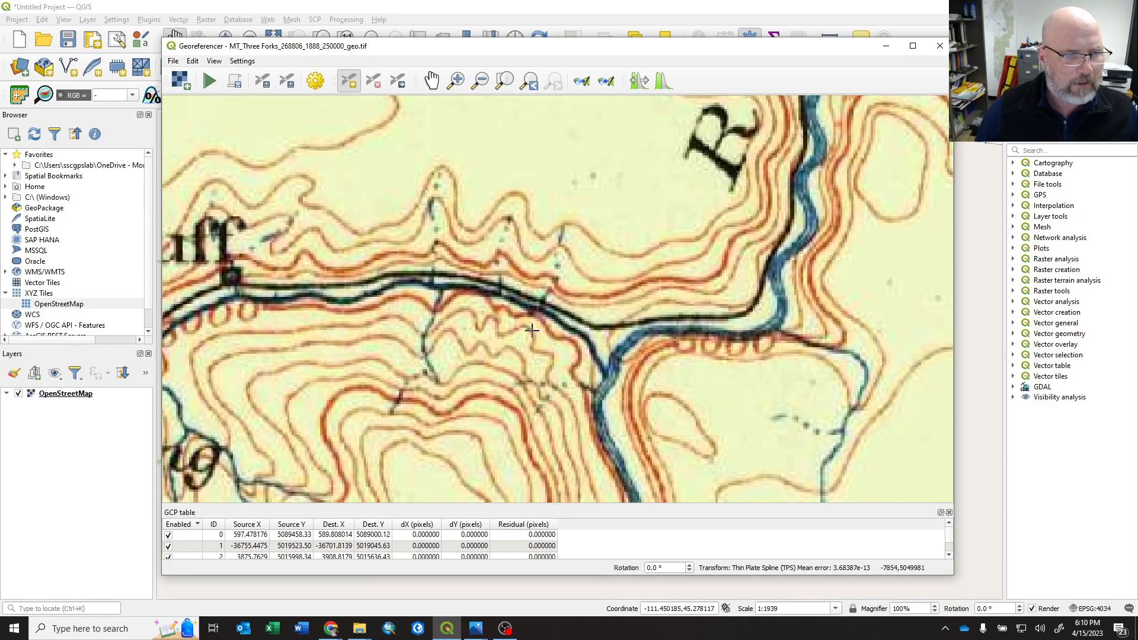
left_click(606, 372)
Match the river-bend point to the Madison River bend beside Montana Highway 84 on the map canvas, at about -111.5970, 45.5851, and accept it.
left_click(793, 406)
scroll(626, 291, "down", 2)
scroll(621, 286, "down", 4)
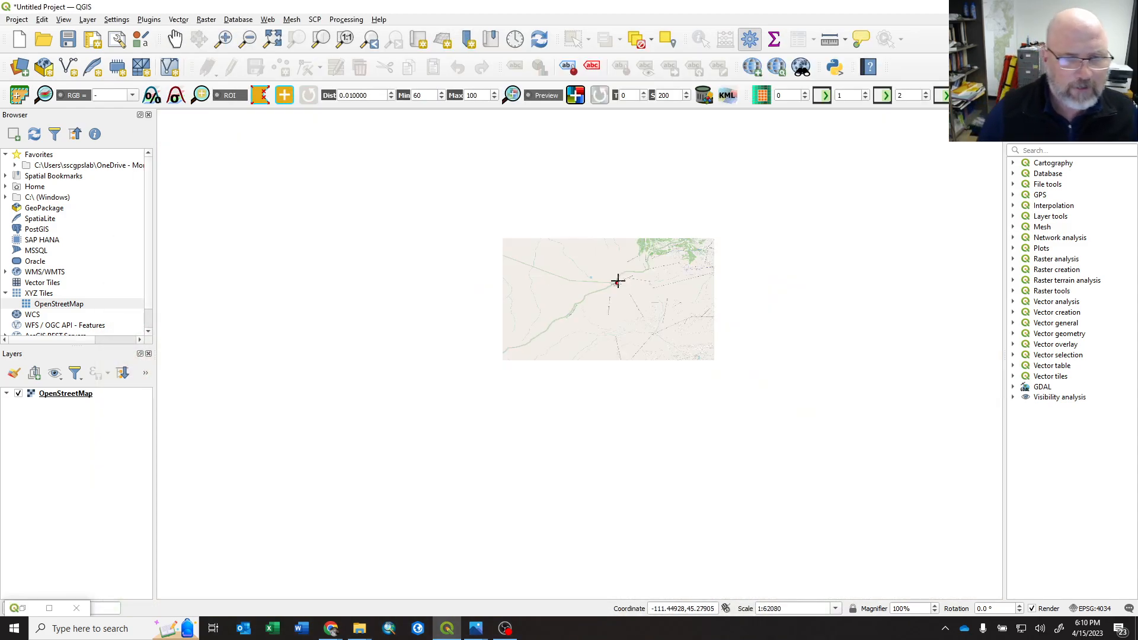
left_click_drag(377, 150, 360, 450)
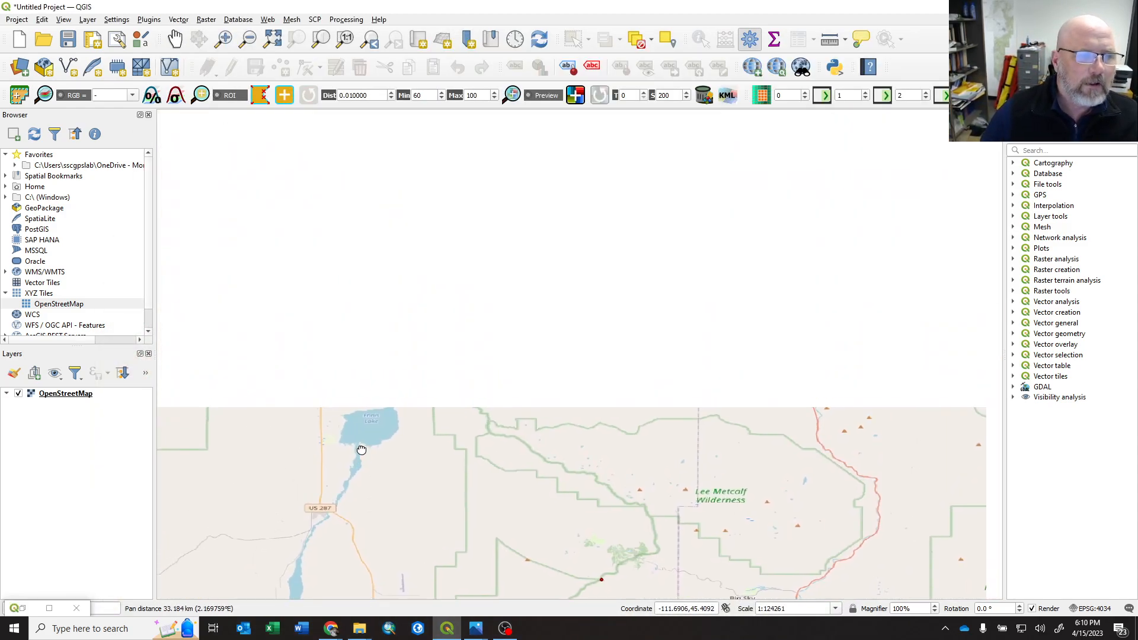
scroll(453, 270, "up", 1)
scroll(452, 269, "up", 2)
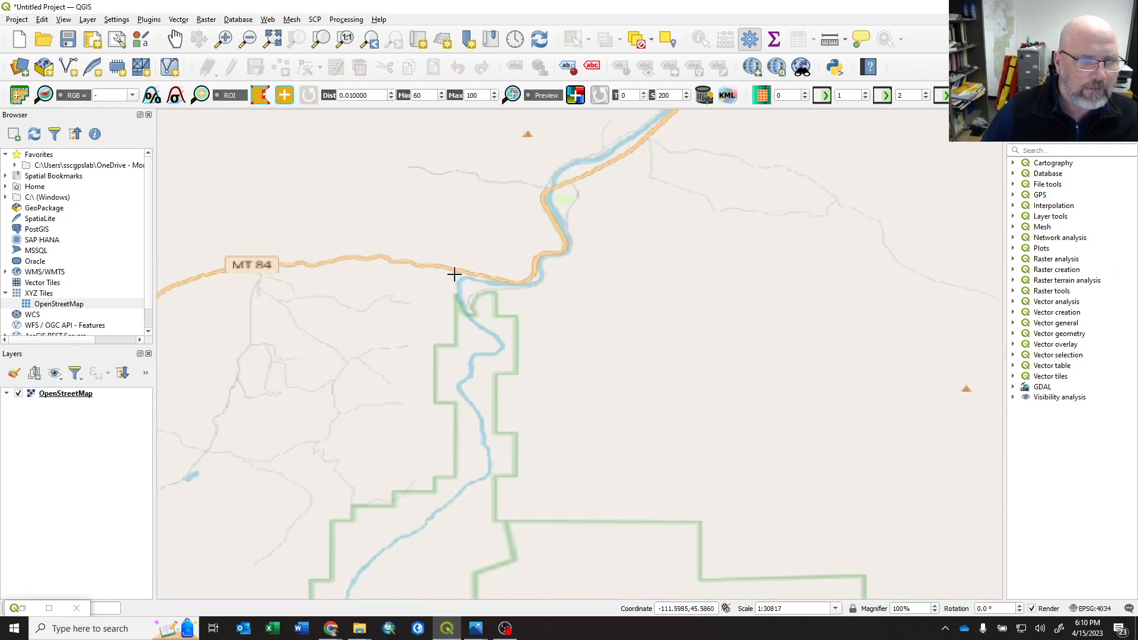
scroll(464, 278, "up", 2)
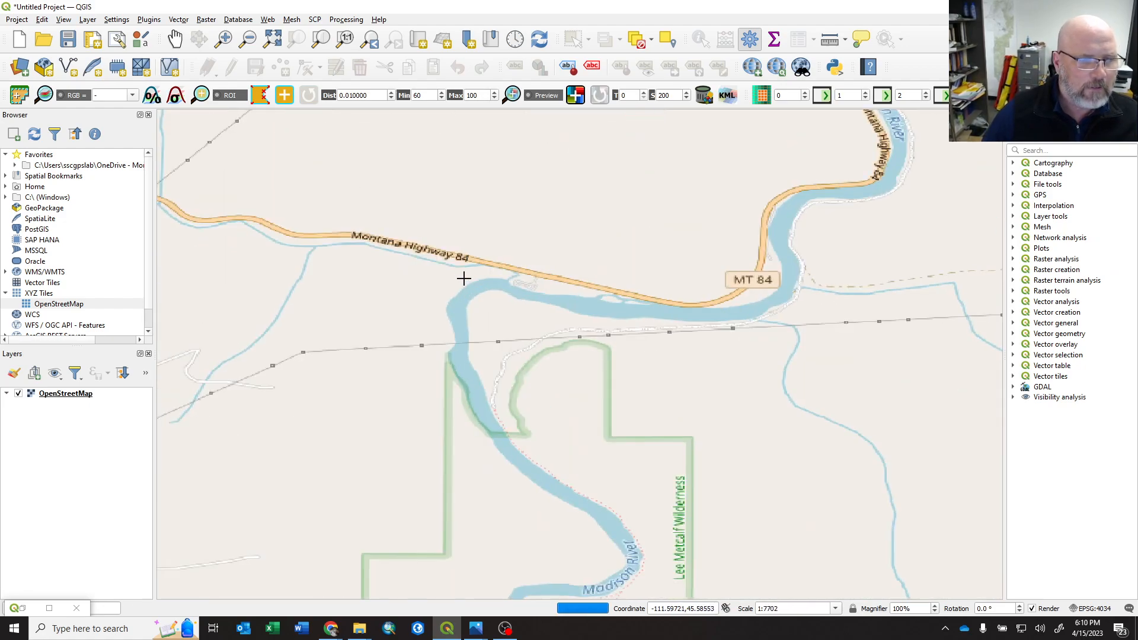
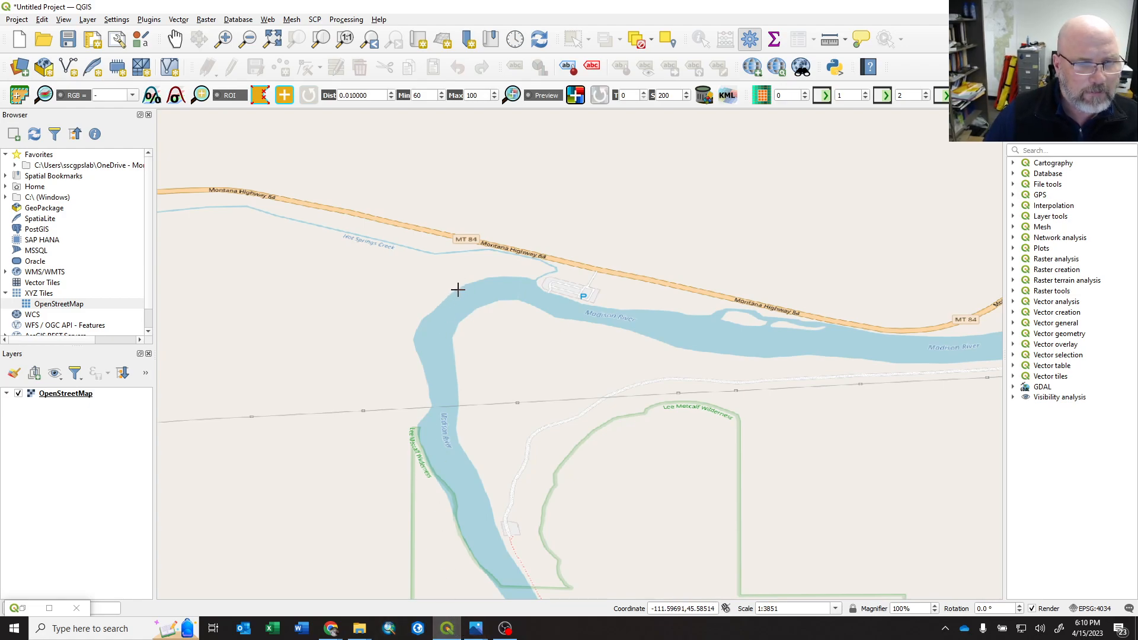
left_click(455, 289)
mouse_move(741, 163)
left_mouse_down()
mouse_move(838, 439)
mouse_move(775, 245)
mouse_move(777, 193)
mouse_move(750, 160)
left_mouse_up()
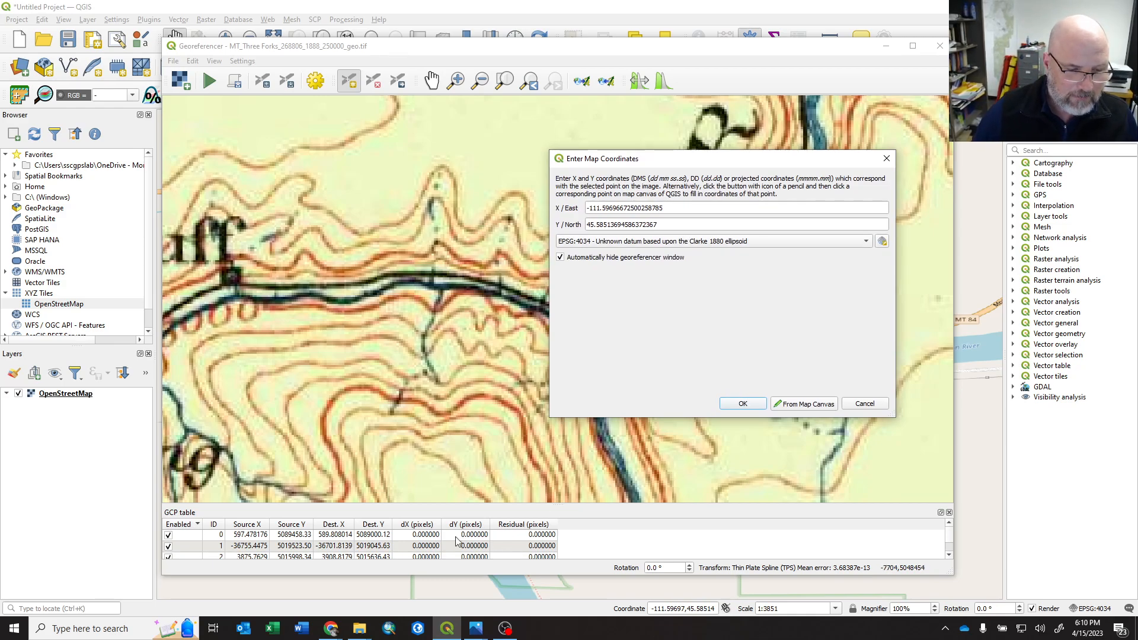
left_click(743, 404)
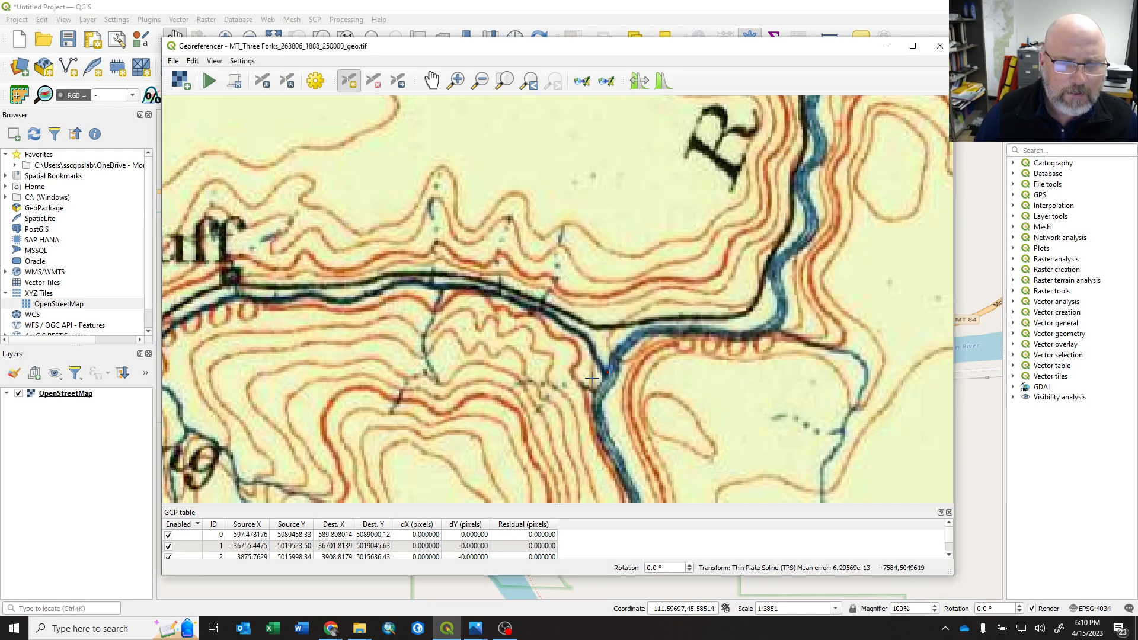
Place a control point on the scanned map where the railroad meets the creek northwest of Bozeman.
scroll(584, 379, "down", 1)
scroll(584, 379, "down", 1)
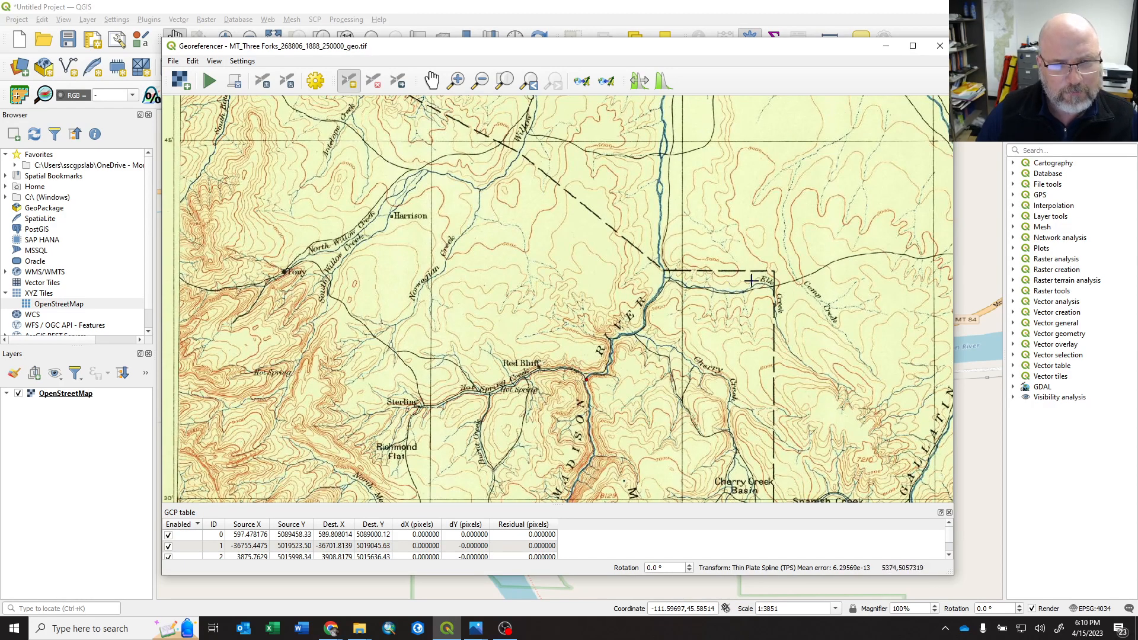
left_click_drag(822, 258, 470, 350)
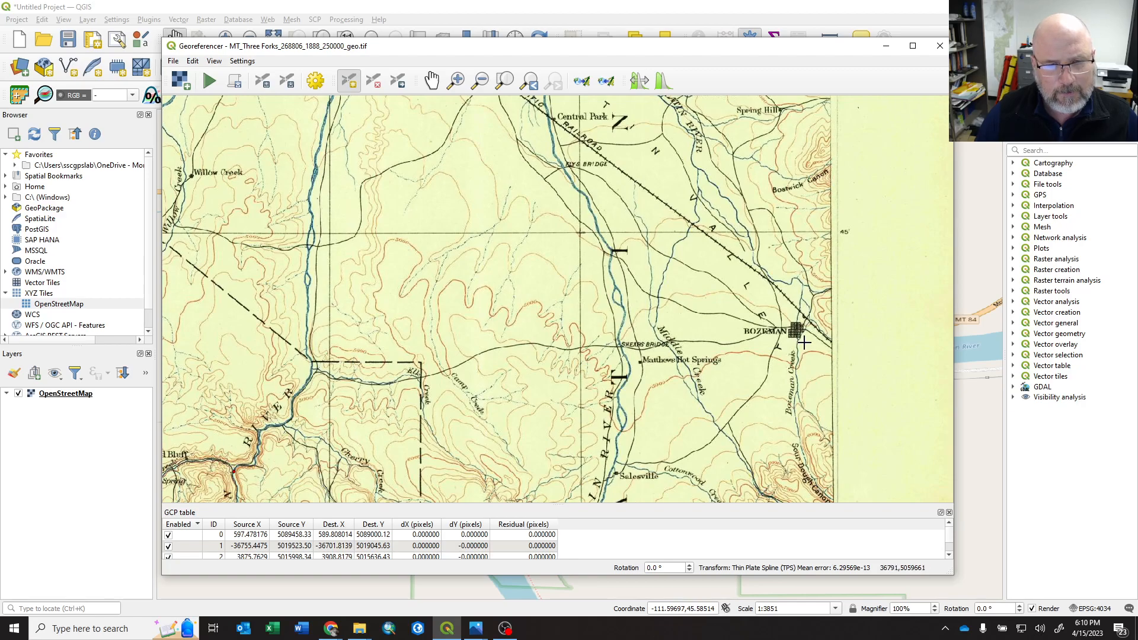
left_click_drag(804, 342, 594, 338)
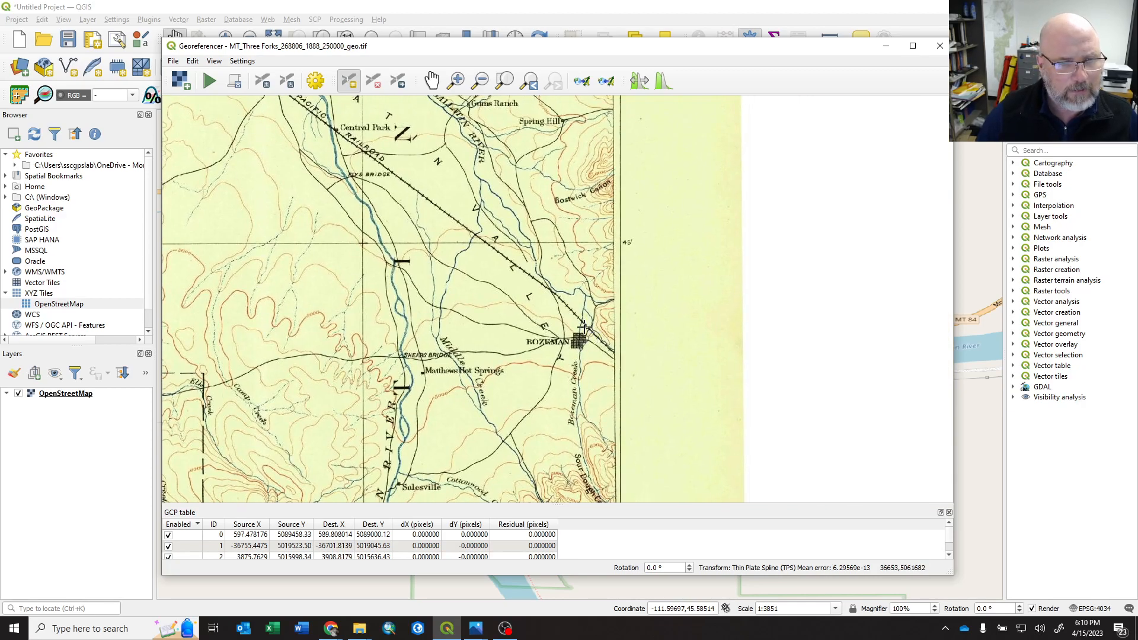
scroll(552, 283, "up", 1)
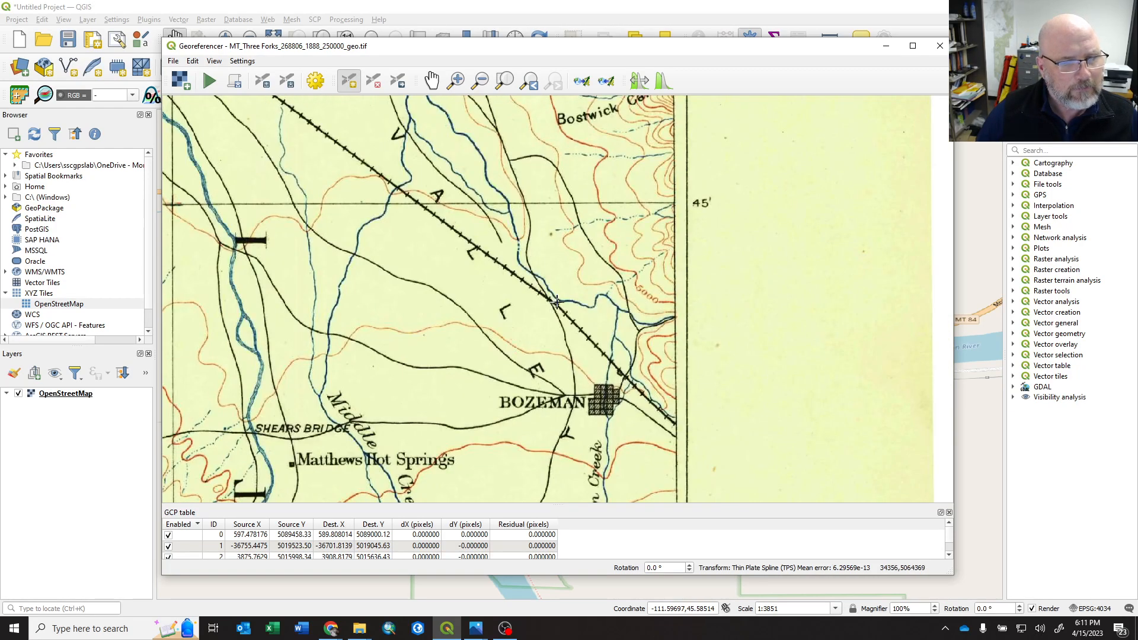
scroll(552, 285, "up", 1)
scroll(557, 311, "down", 1)
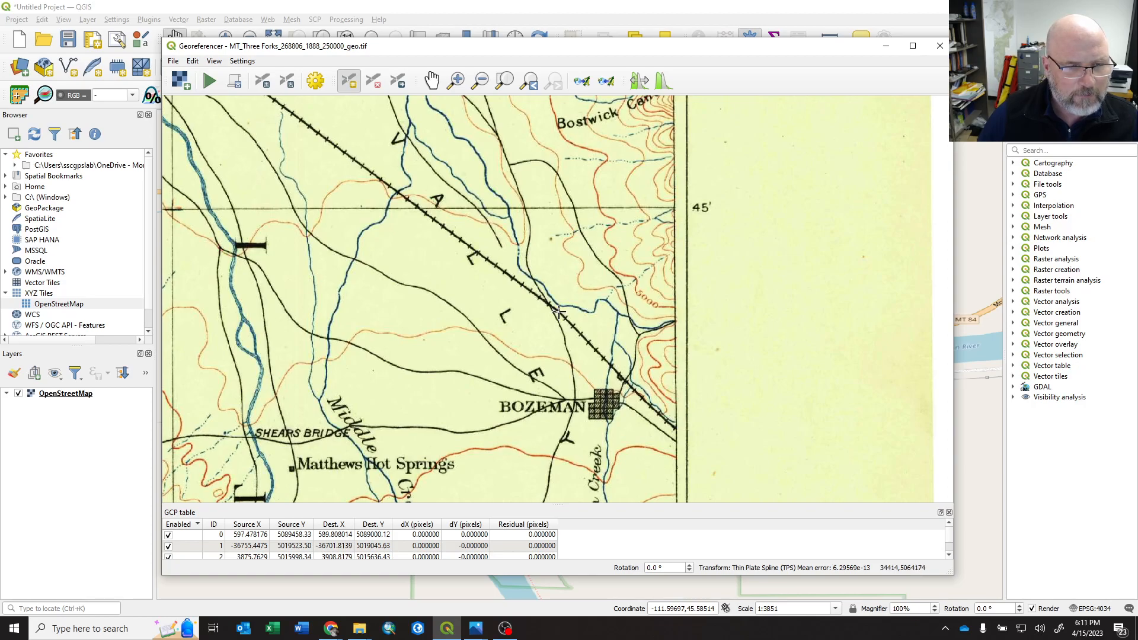
left_click(560, 312)
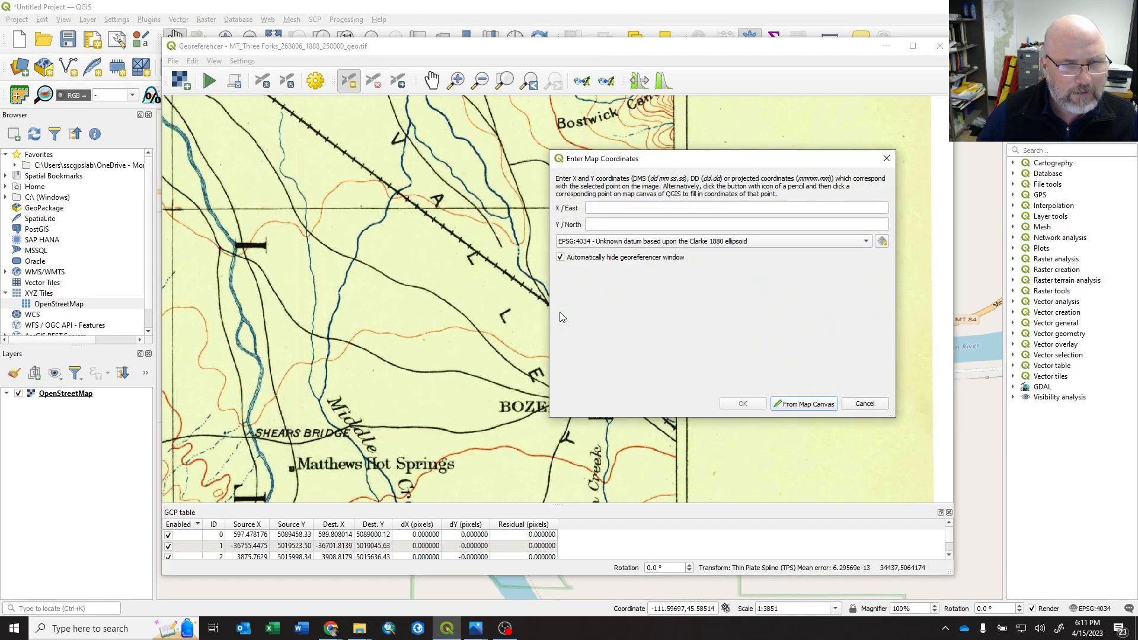
Match the railroad point to the tracks beside Cherry River Recreation Area on the map canvas, at about -111.0499, 45.7095, and accept it.
left_click(807, 404)
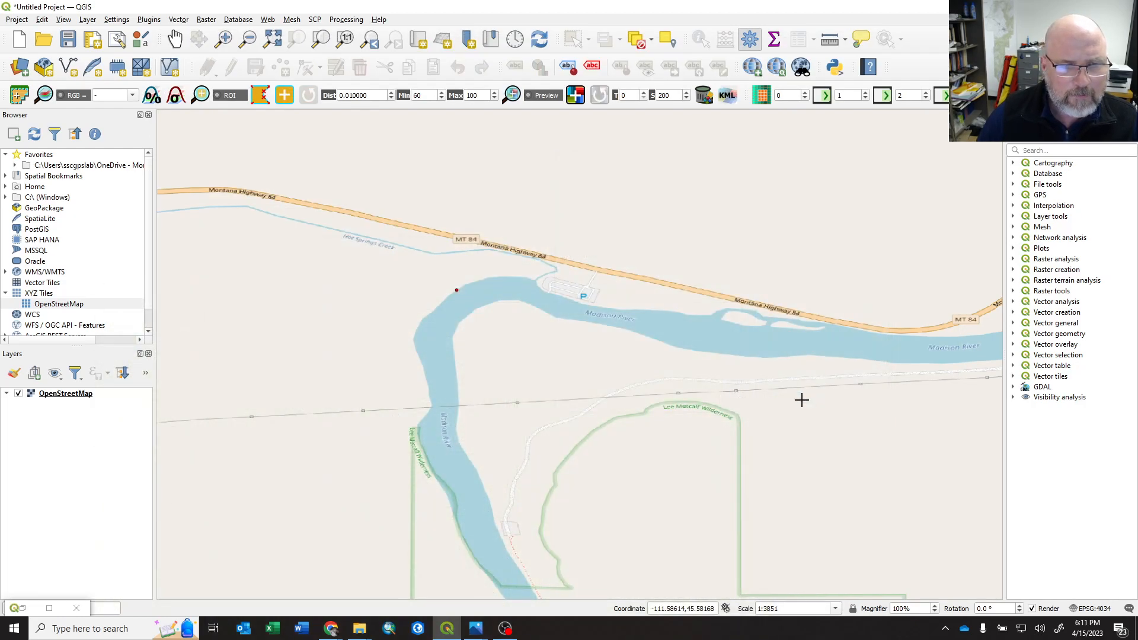
scroll(464, 387, "down", 5)
left_click_drag(904, 250, 562, 379)
scroll(646, 353, "up", 2)
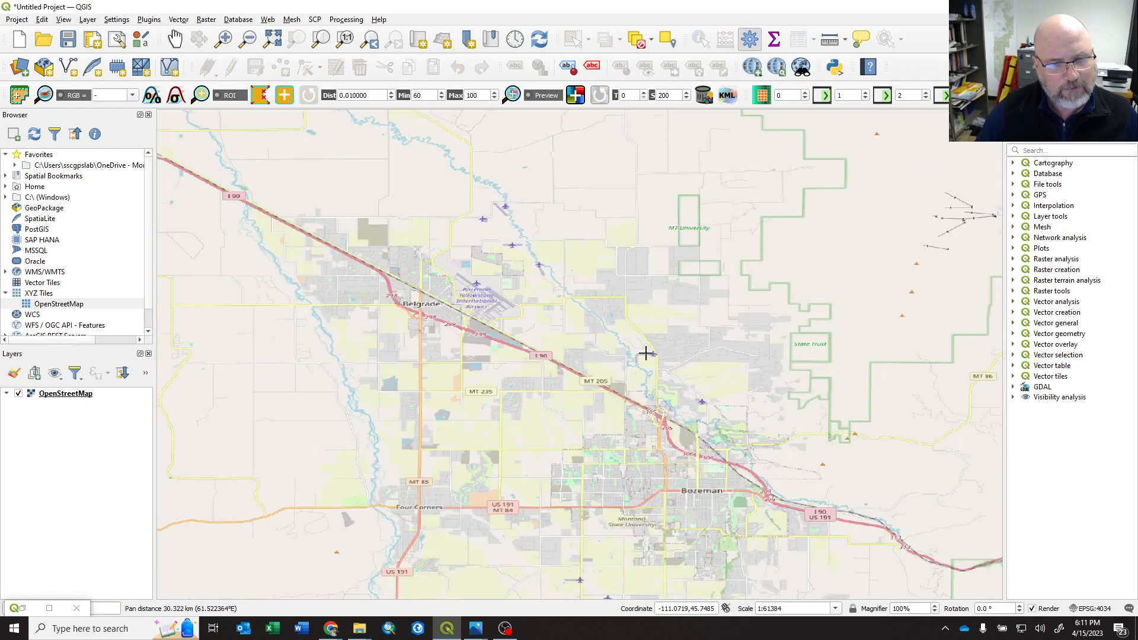
left_click_drag(746, 508, 555, 265)
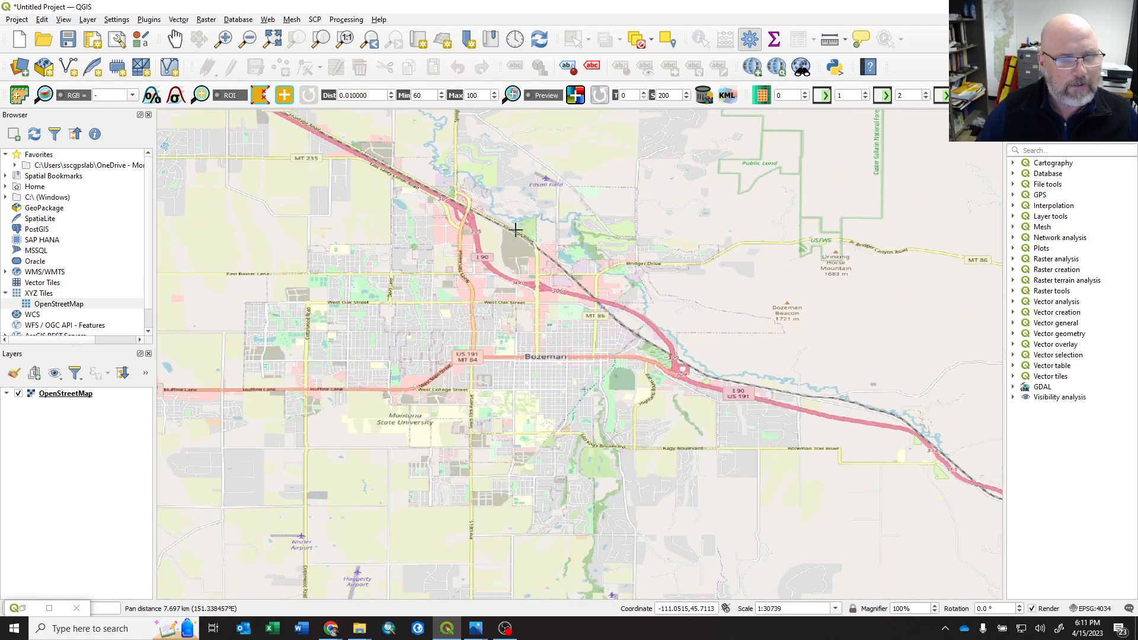
scroll(526, 233, "up", 1)
scroll(521, 223, "up", 1)
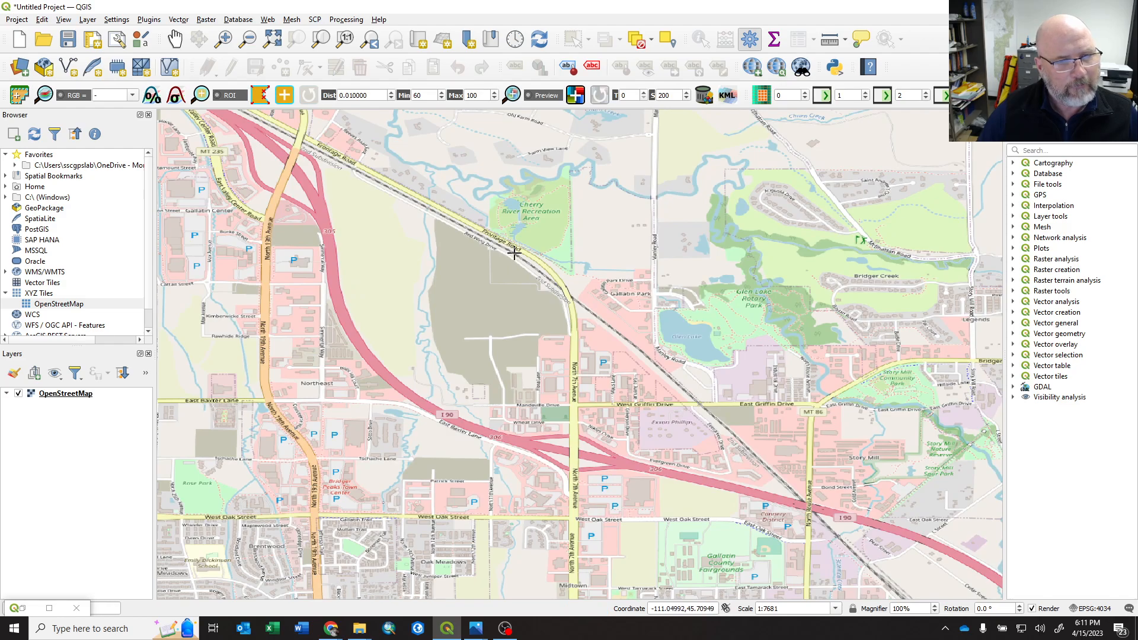
left_click(514, 253)
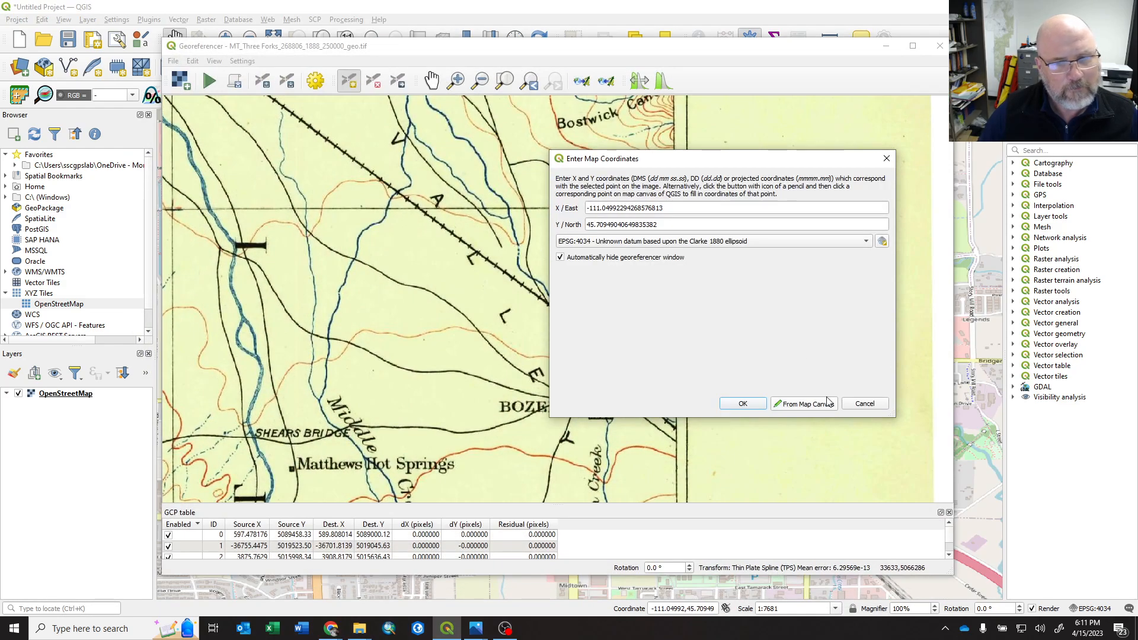
left_click(755, 404)
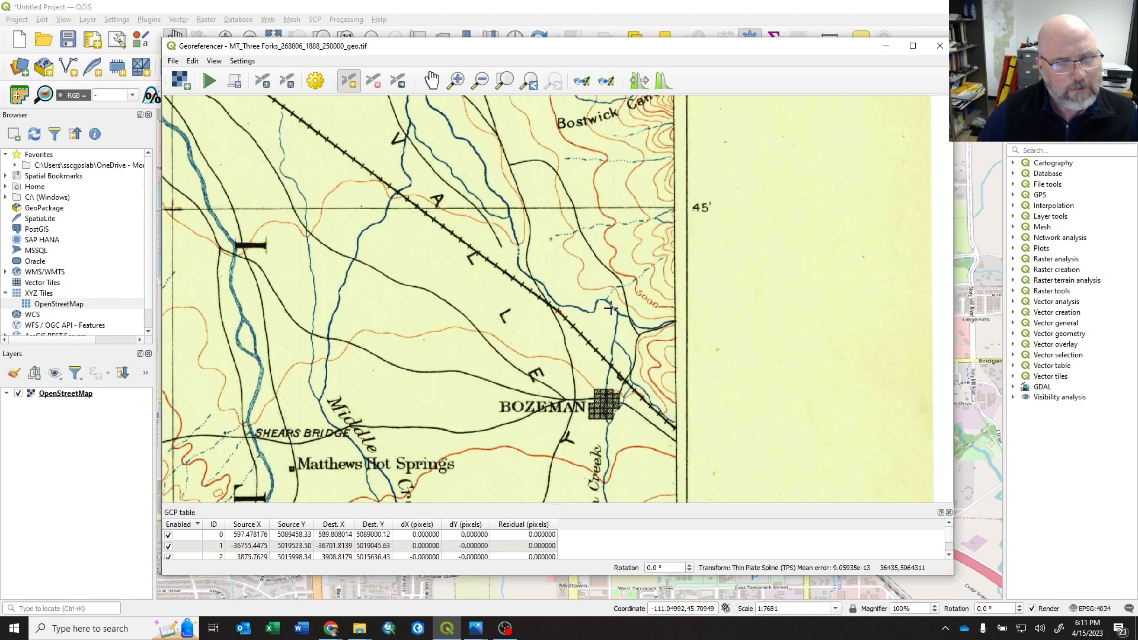
Place a control point on the scanned map where Indian Creek joins the Madison River, in the southern part of the sheet.
scroll(610, 307, "down", 1)
scroll(610, 308, "down", 1)
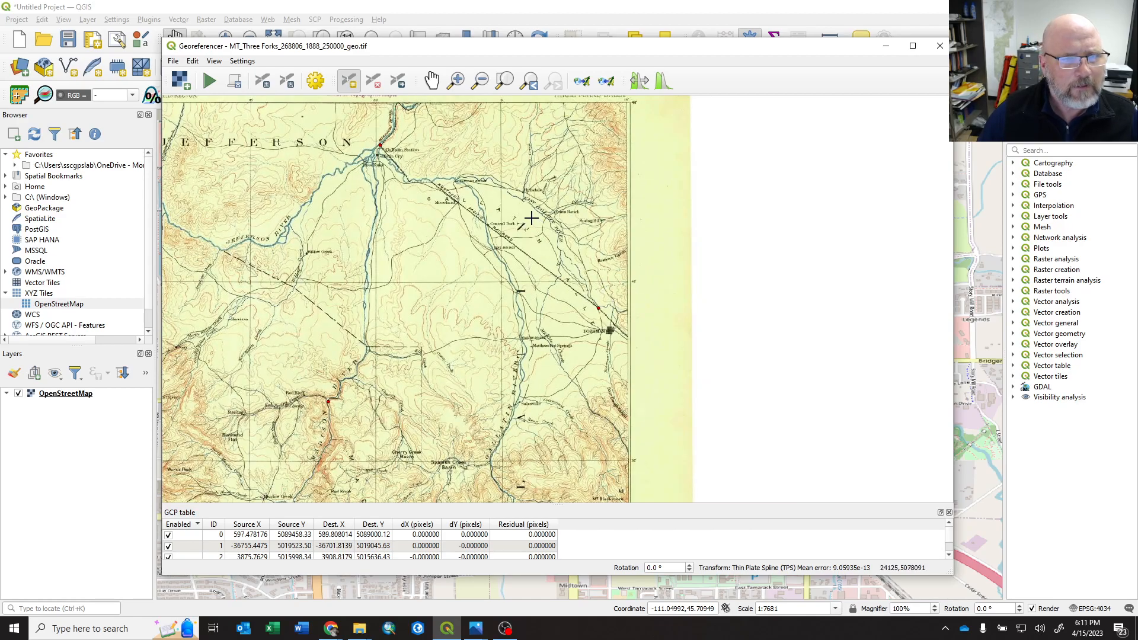
left_click_drag(368, 343, 618, 406)
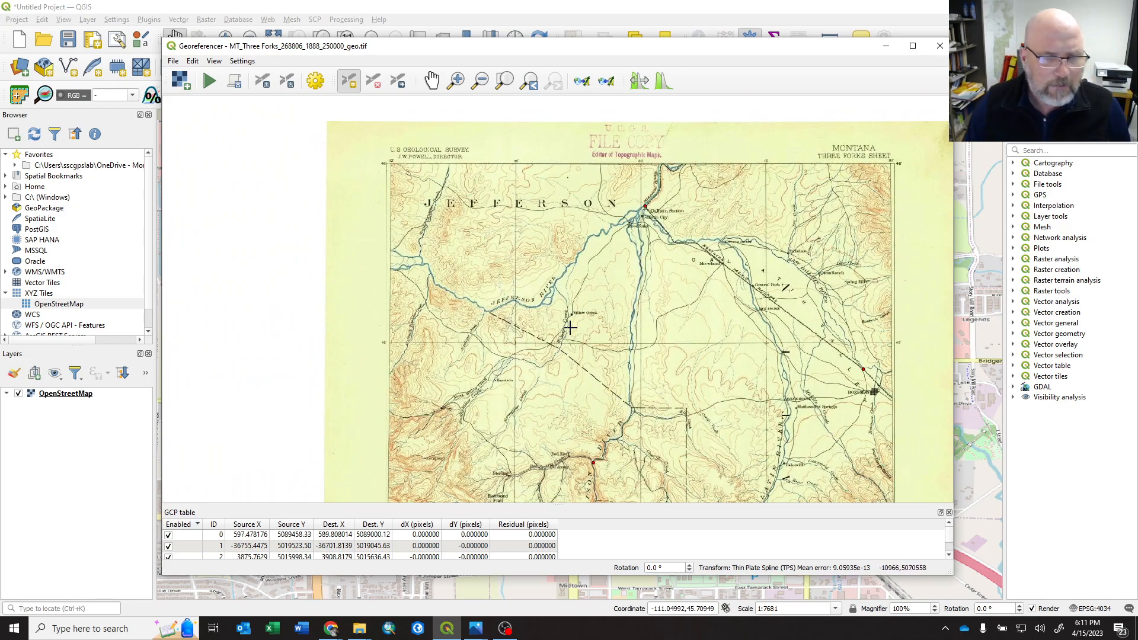
scroll(570, 327, "up", 1)
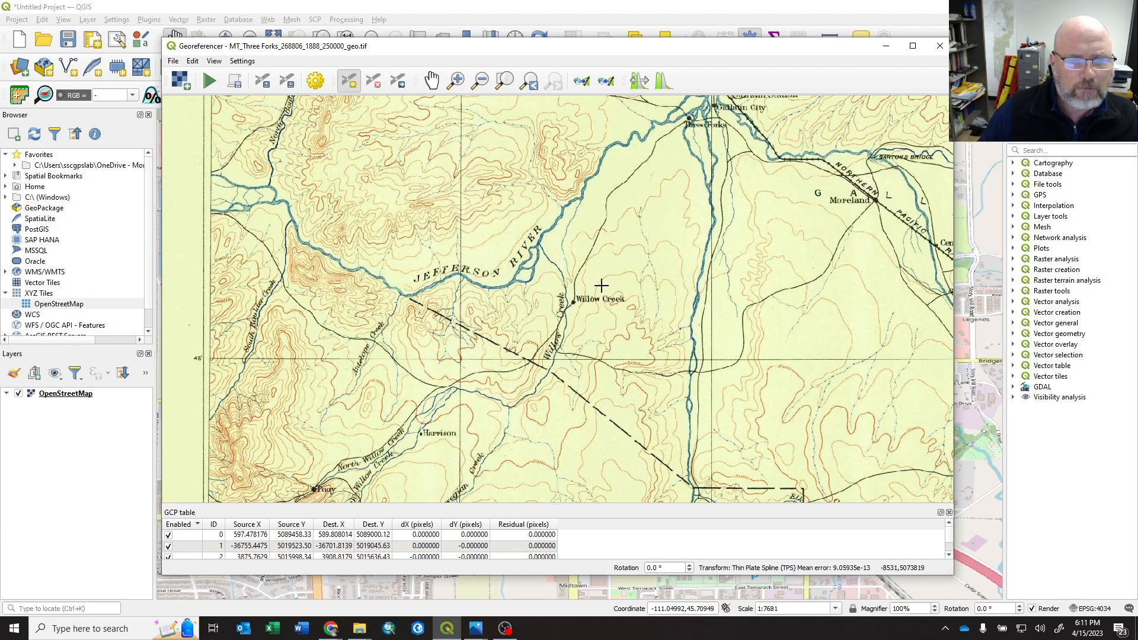
left_click_drag(642, 221, 588, 293)
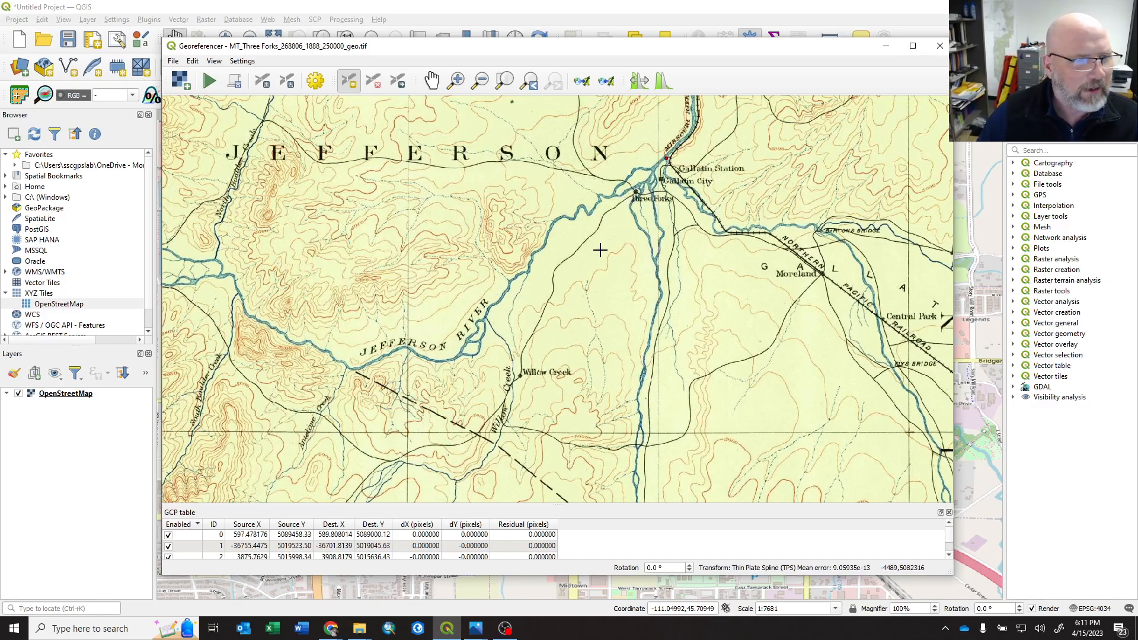
left_click_drag(589, 425, 551, 255)
left_click_drag(625, 451, 622, 240)
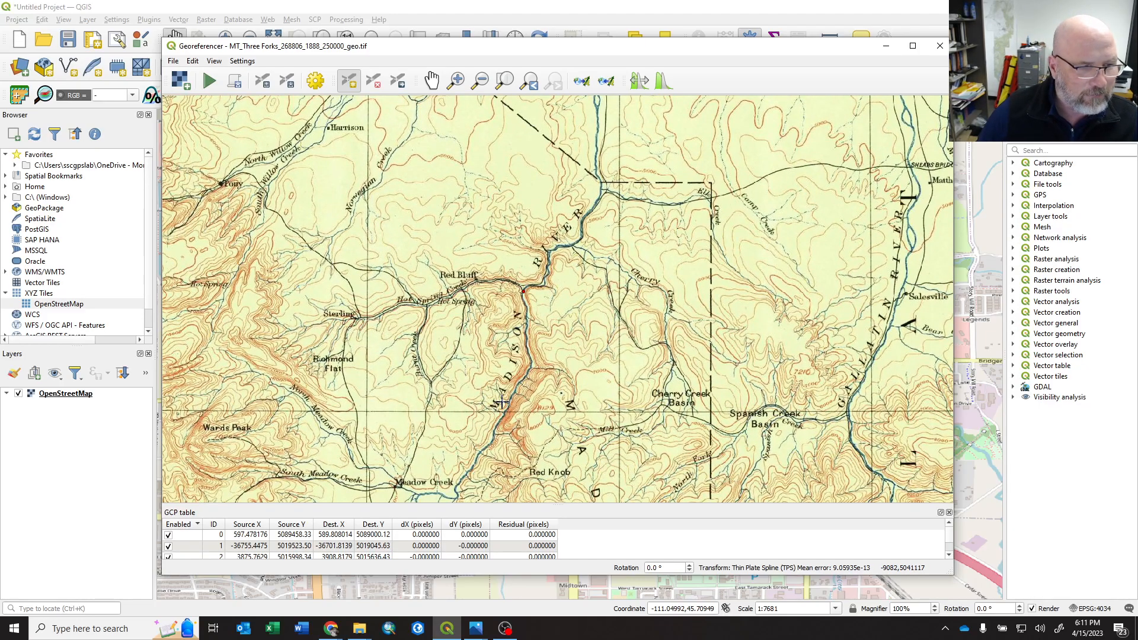
left_click_drag(532, 420, 601, 259)
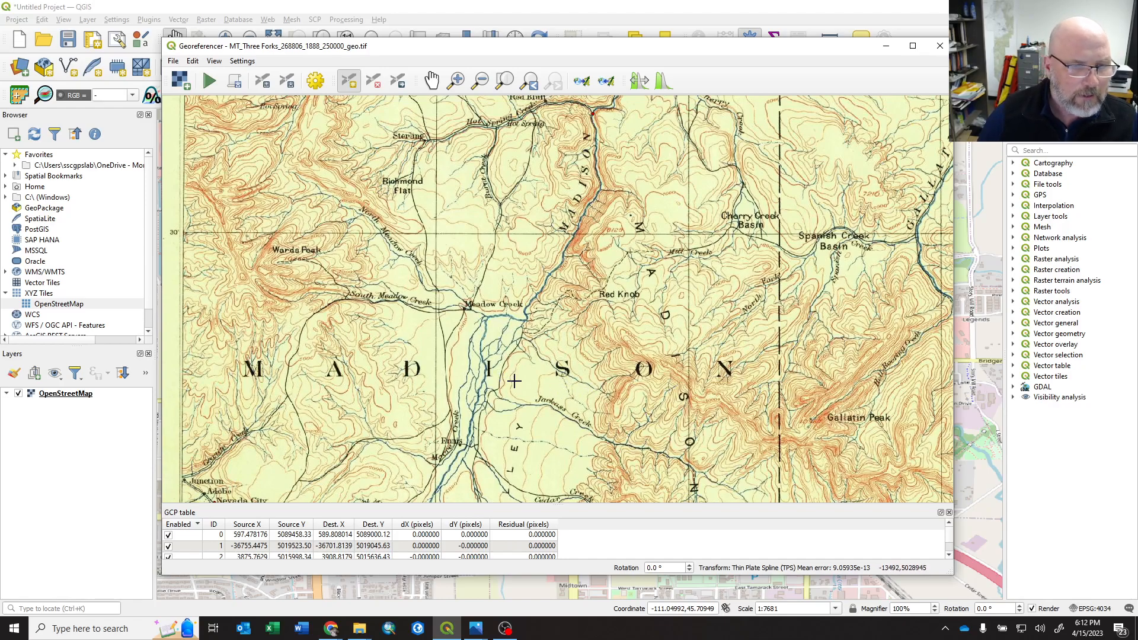
left_click_drag(547, 431, 531, 253)
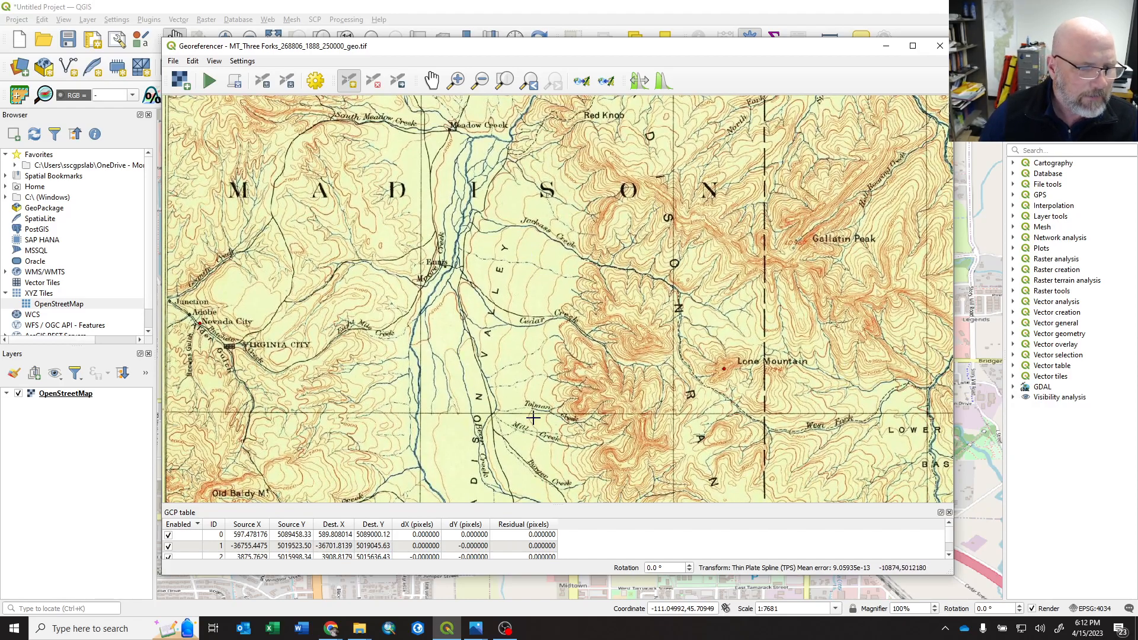
left_click_drag(530, 416, 515, 242)
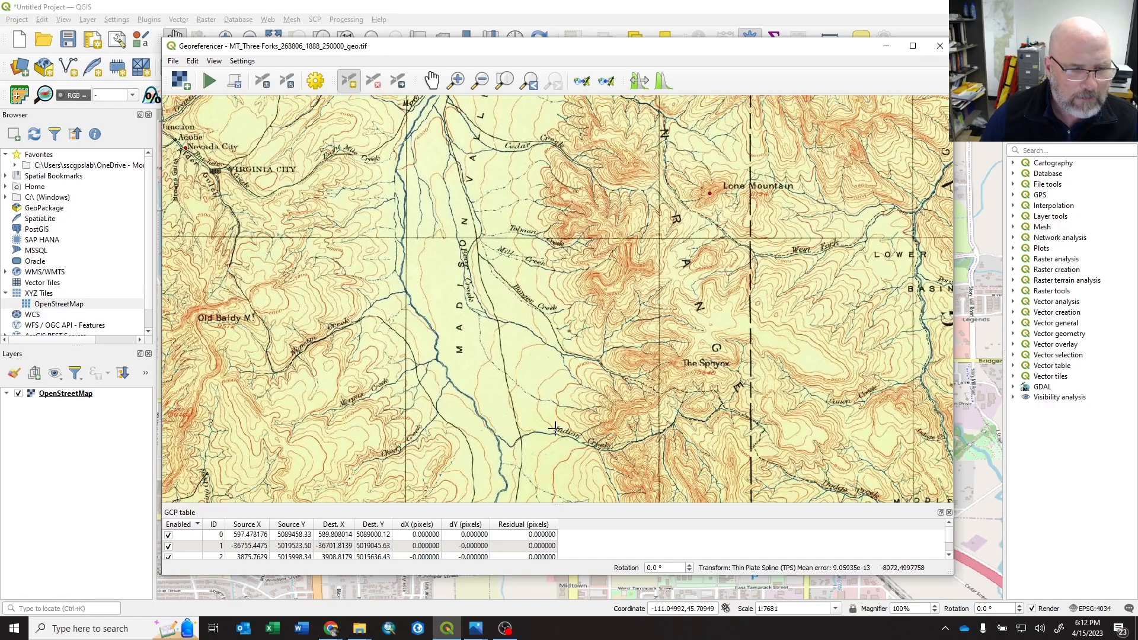
left_click_drag(554, 428, 583, 295)
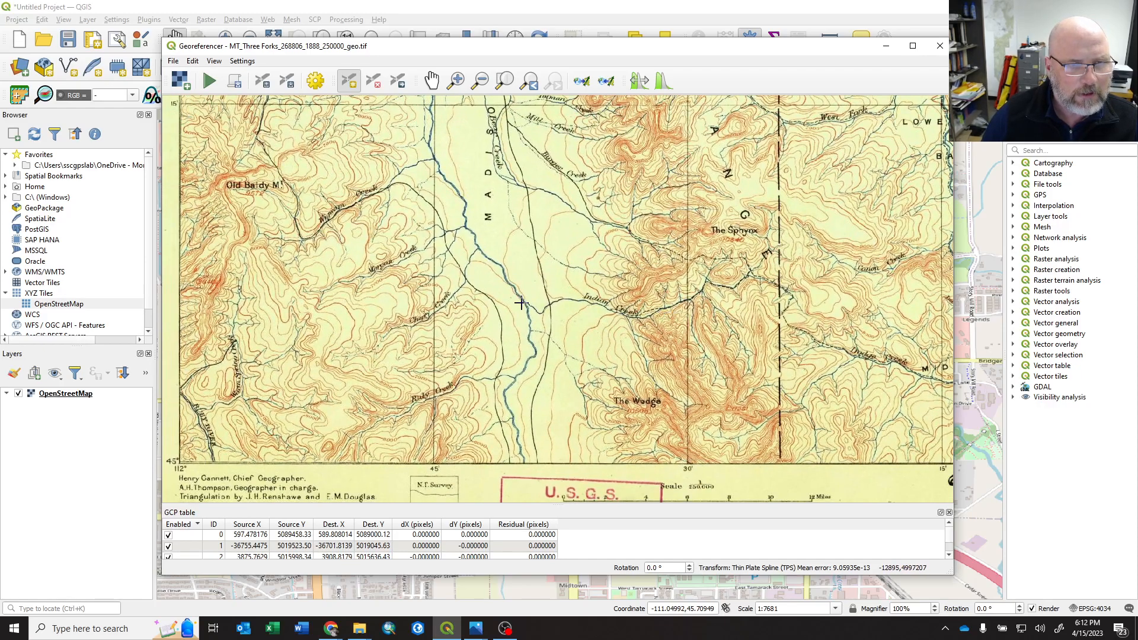
scroll(529, 298, "up", 2)
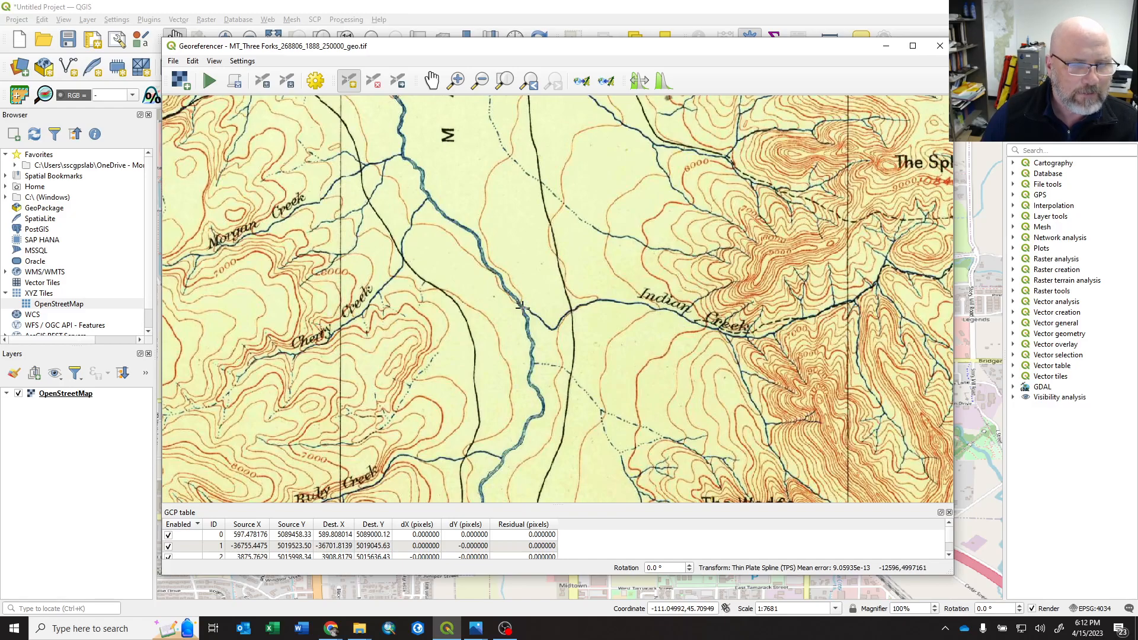
scroll(523, 306, "up", 2)
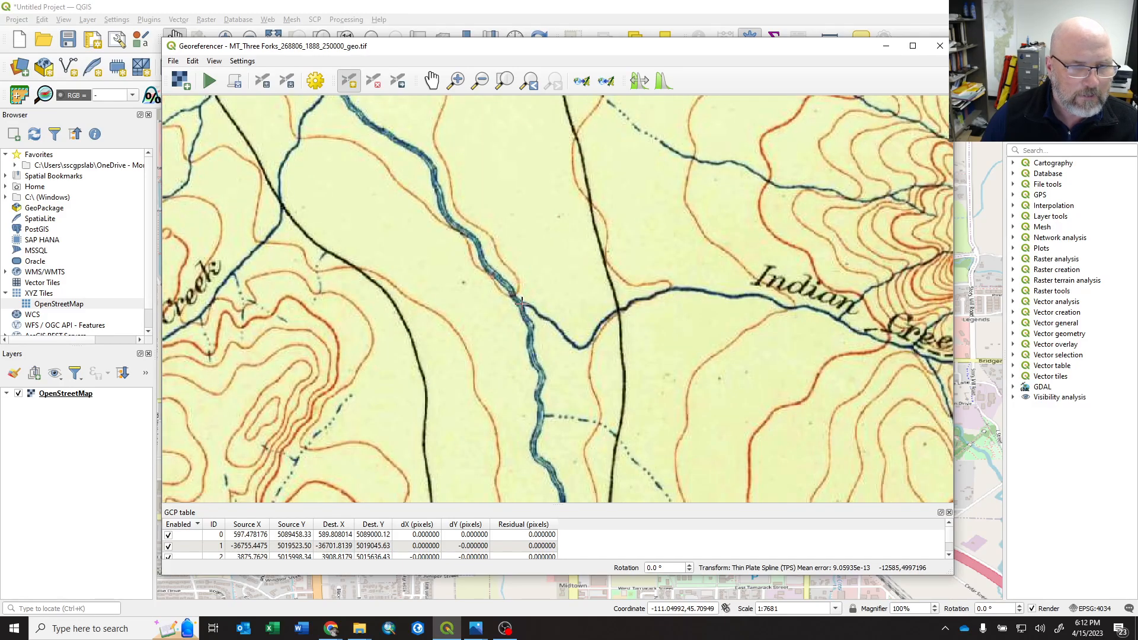
left_click(522, 304)
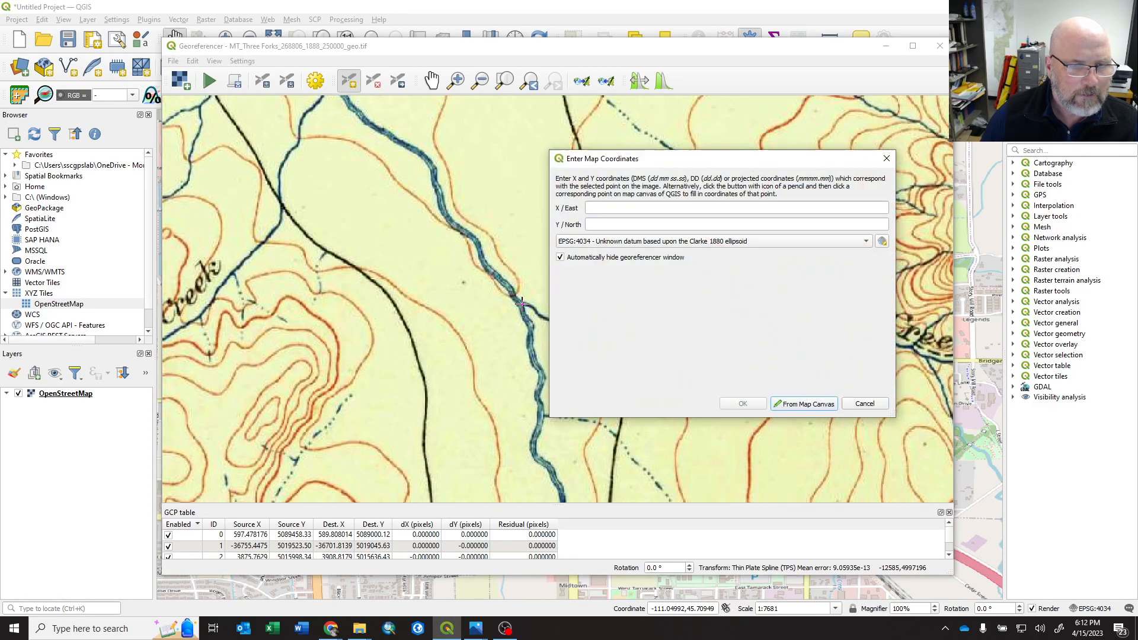
Start picking the point from the map canvas and trace the Madison River past the Wall Creek Wildlife Management Area towards Ennis.
left_click(803, 404)
scroll(541, 292, "down", 5)
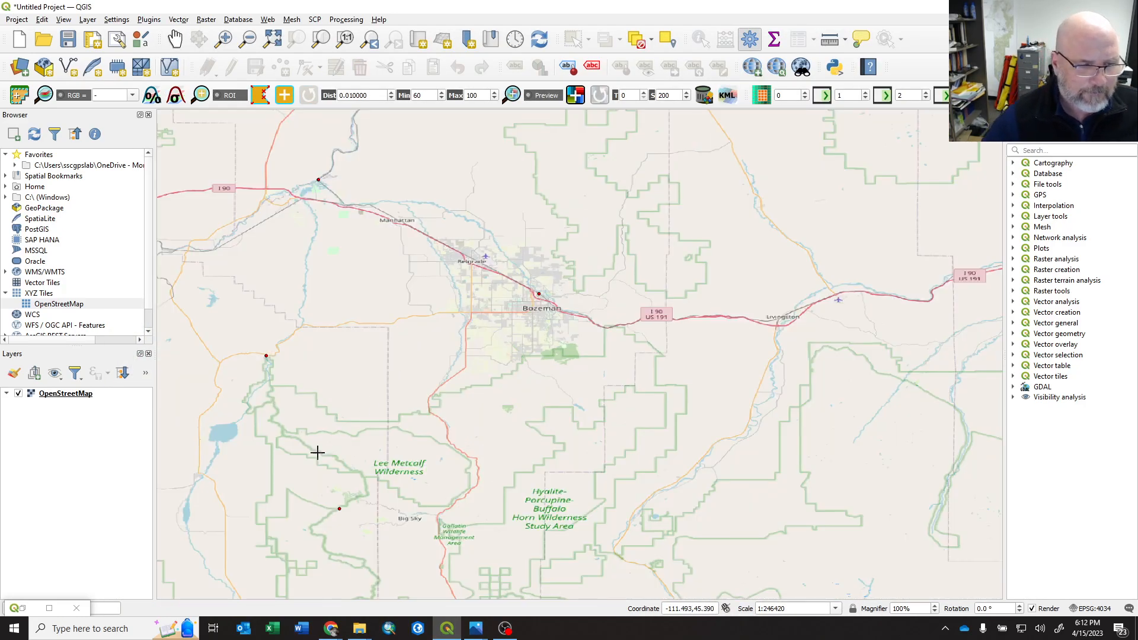
left_click_drag(295, 464, 456, 267)
left_click_drag(435, 442, 498, 336)
scroll(493, 355, "up", 4)
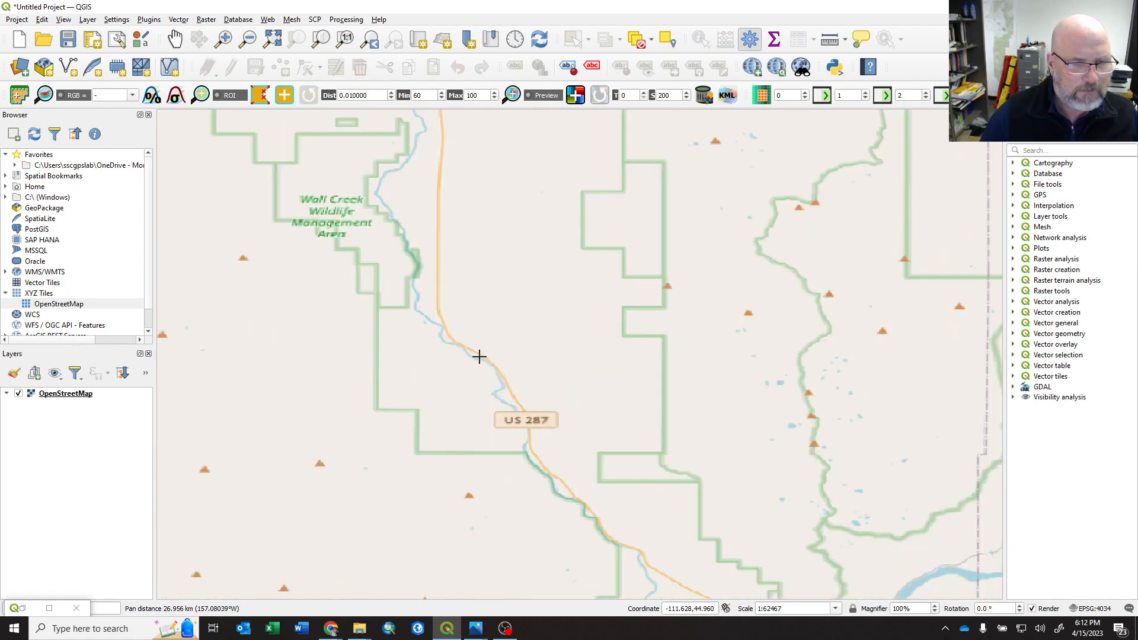
scroll(479, 356, "up", 1)
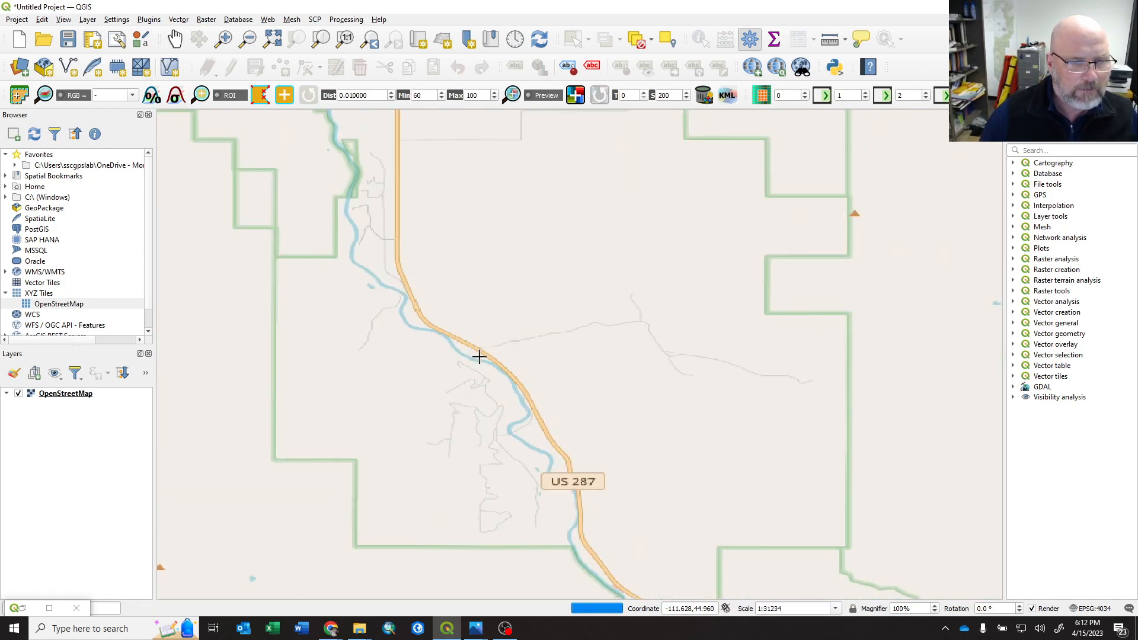
left_click_drag(478, 355, 481, 179)
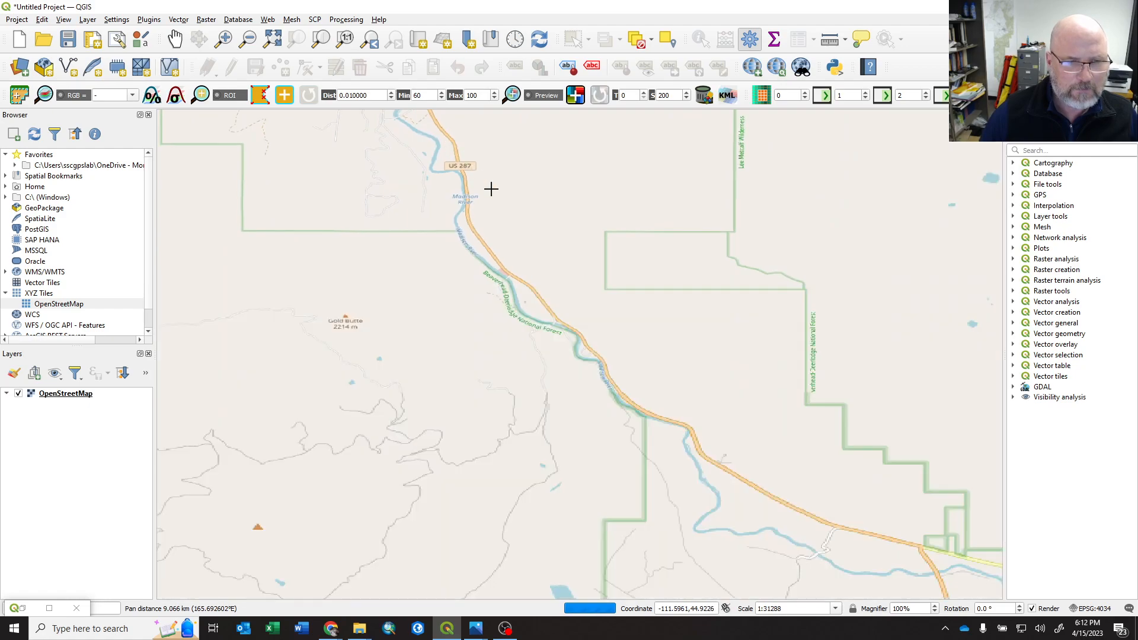
left_click_drag(686, 411, 765, 498)
left_click_drag(514, 212, 663, 498)
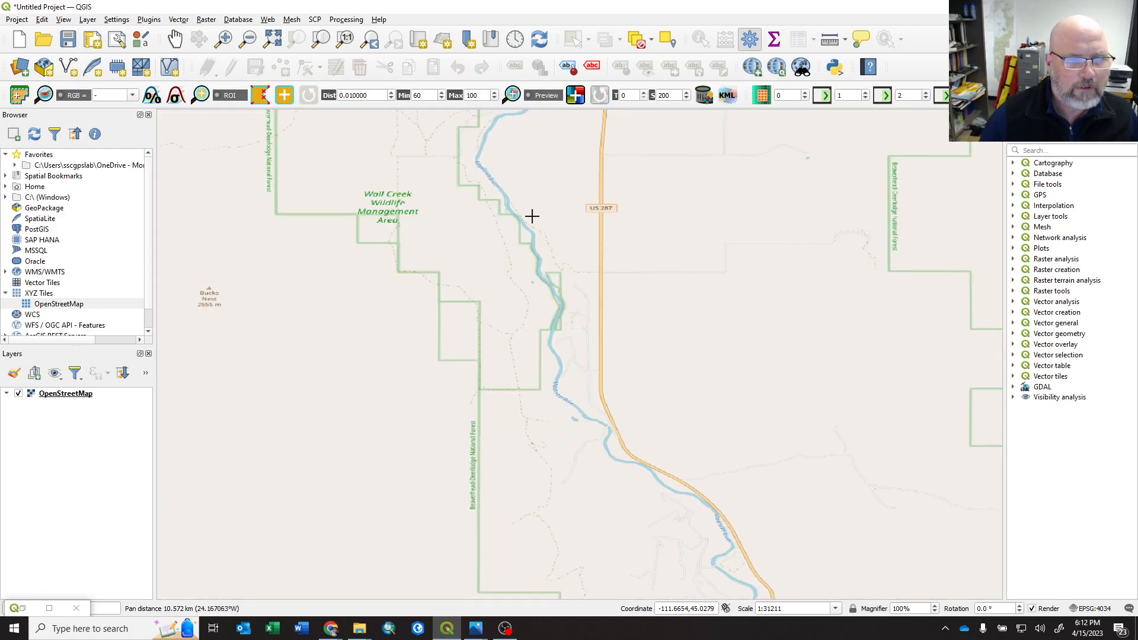
left_click_drag(533, 217, 593, 616)
left_click_drag(608, 321, 693, 639)
left_click_drag(467, 387, 757, 639)
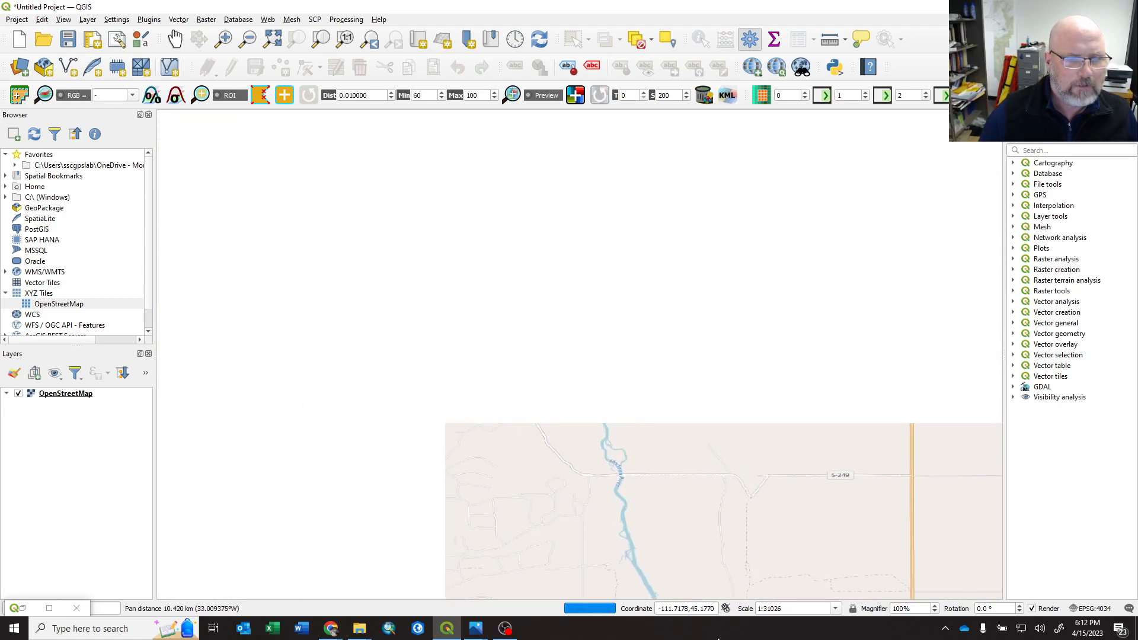
left_click_drag(606, 287, 576, 639)
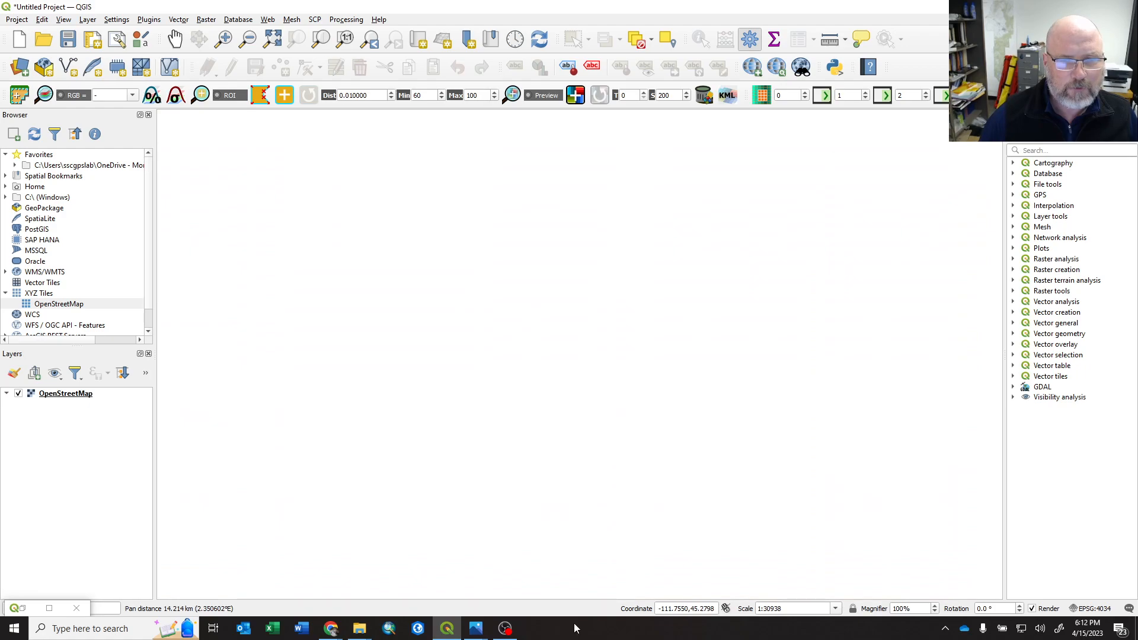
Trace the Madison River on the map canvas from Ennis south to Cliff Lake, examining its bends and creek junctions for the matching confluence.
left_click_drag(734, 499, 661, 216)
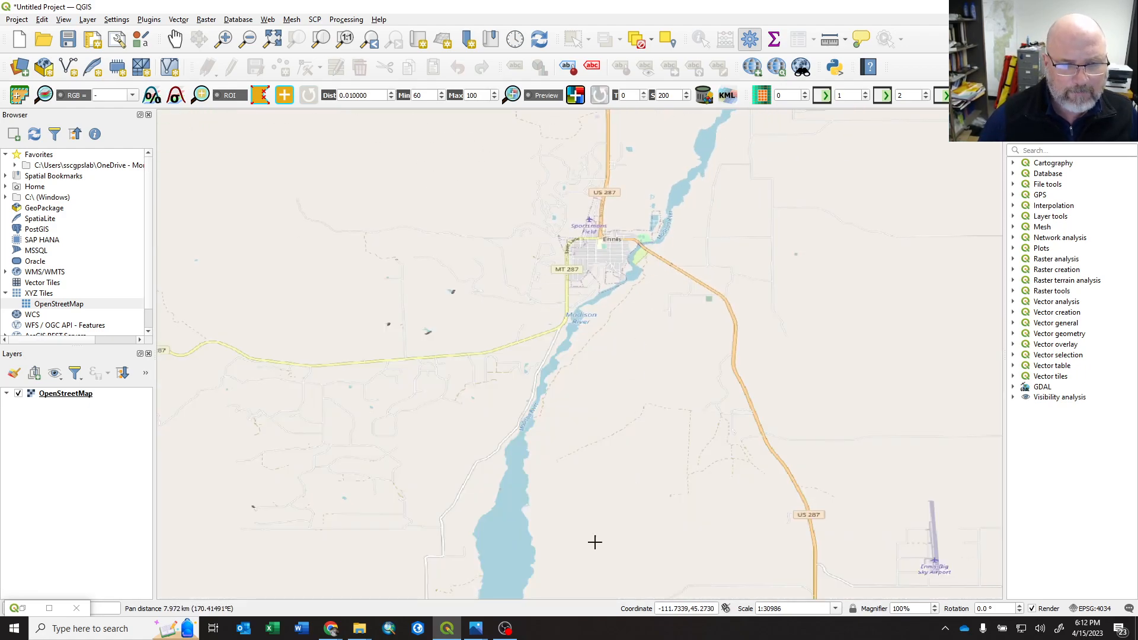
left_click_drag(597, 538, 617, 152)
left_click_drag(645, 392, 553, 112)
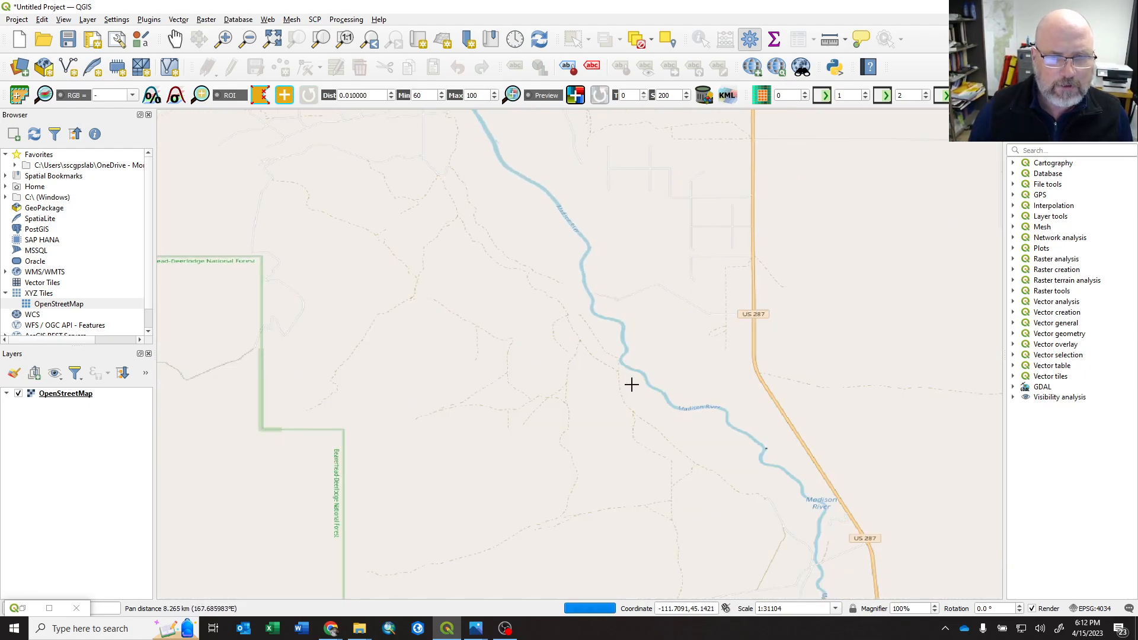
left_click_drag(631, 382, 442, 117)
left_click_drag(648, 416, 610, 80)
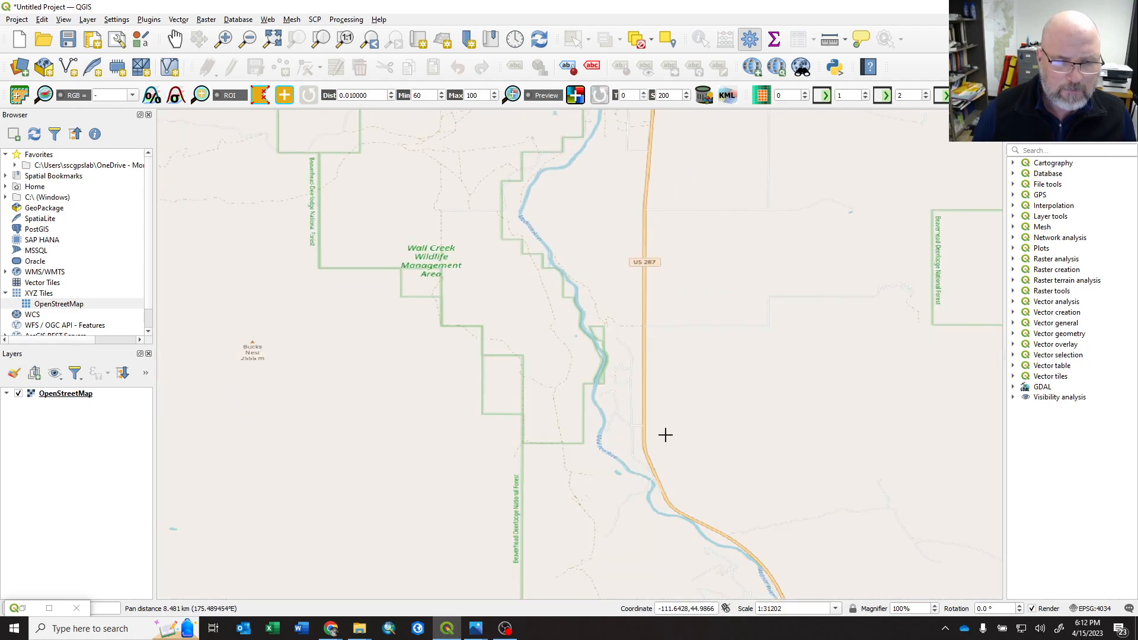
left_click_drag(666, 432, 519, 76)
scroll(697, 332, "up", 2)
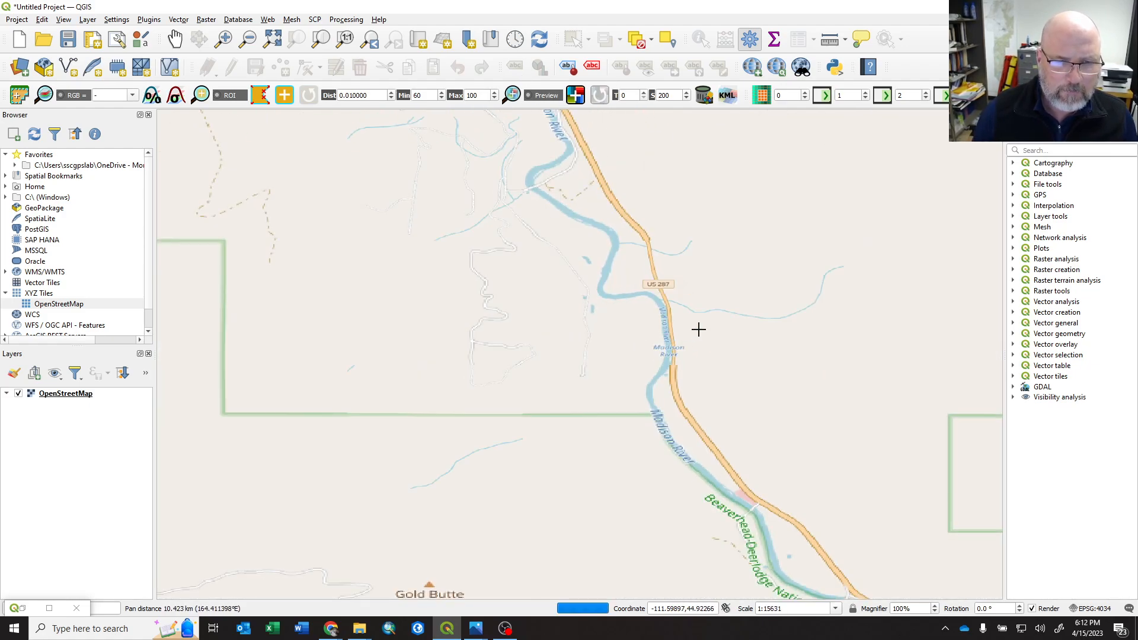
left_click_drag(745, 543, 563, 254)
left_click_drag(730, 495, 434, 360)
scroll(617, 424, "up", 1)
left_click_drag(637, 465, 487, 202)
scroll(524, 242, "down", 1)
left_click_drag(674, 450, 380, 270)
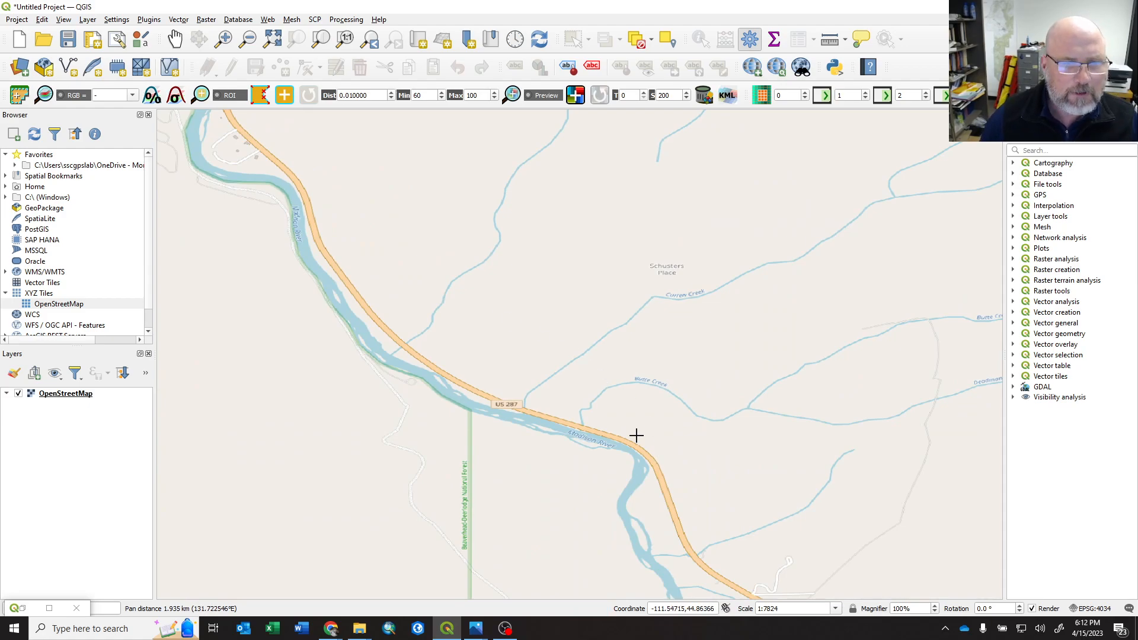
left_click_drag(480, 218, 450, 140)
left_click_drag(635, 467, 531, 333)
left_click_drag(625, 534, 661, 140)
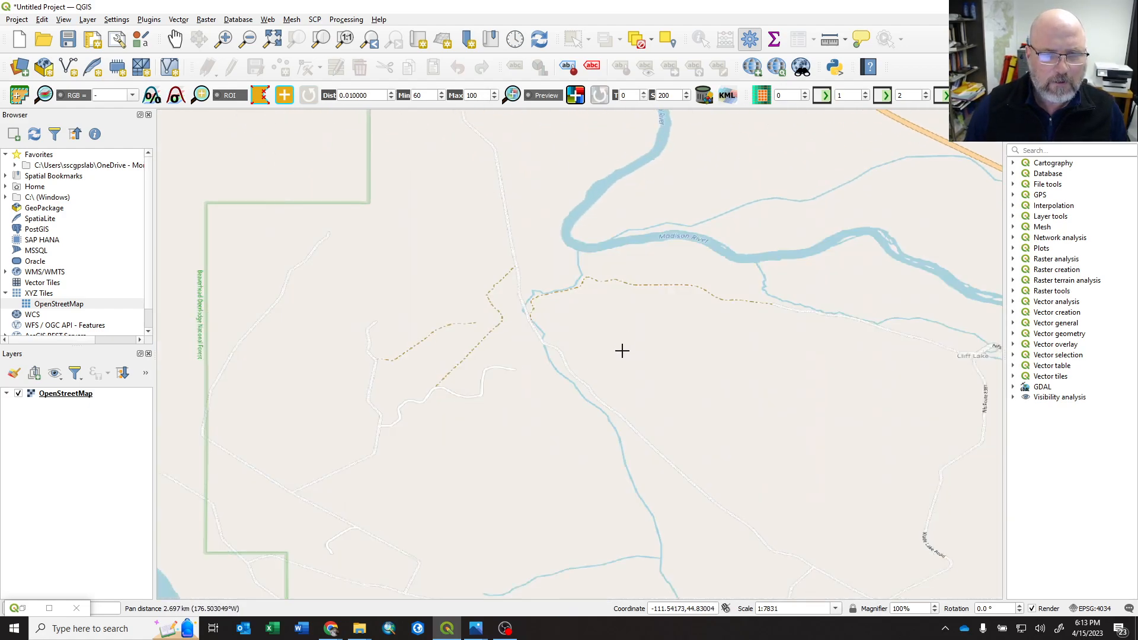
left_click_drag(774, 303, 543, 389)
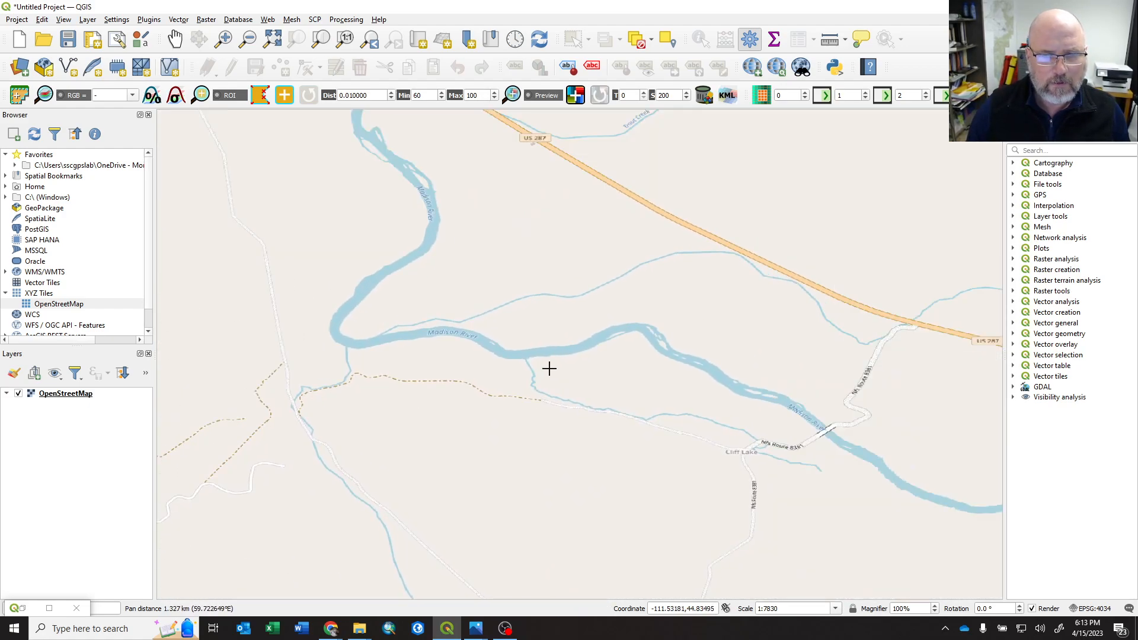
left_click_drag(596, 334, 374, 371)
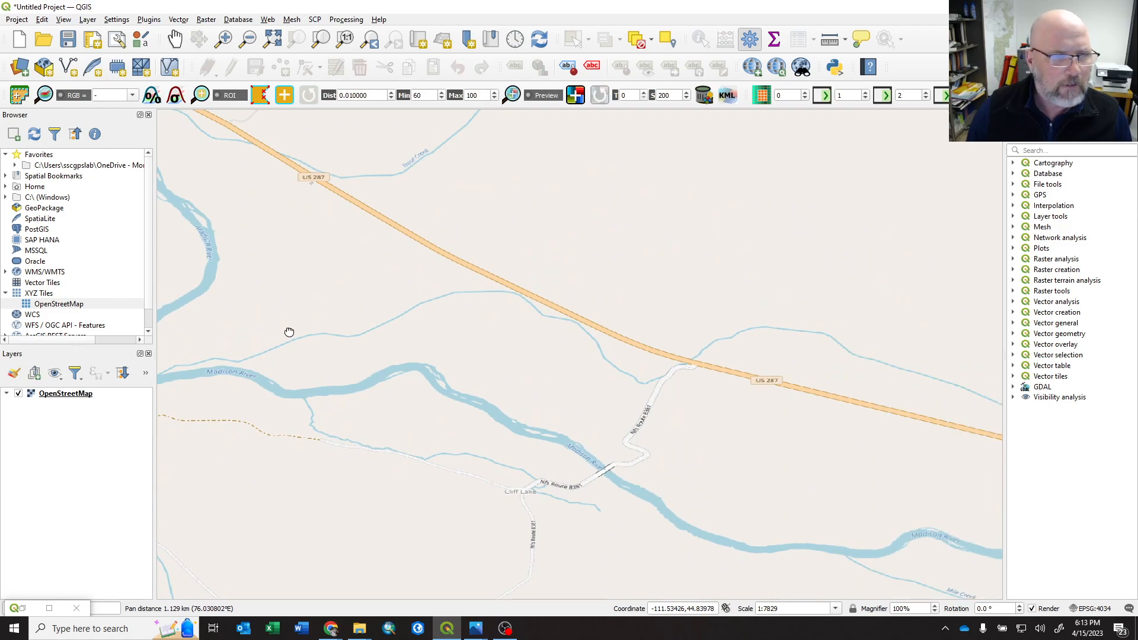
Trace the Madison River on the map canvas north from Cliff Lake to Moose Creek, examining creek junctions for the Indian Creek confluence.
left_click_drag(288, 332, 613, 422)
left_click_drag(524, 314, 634, 543)
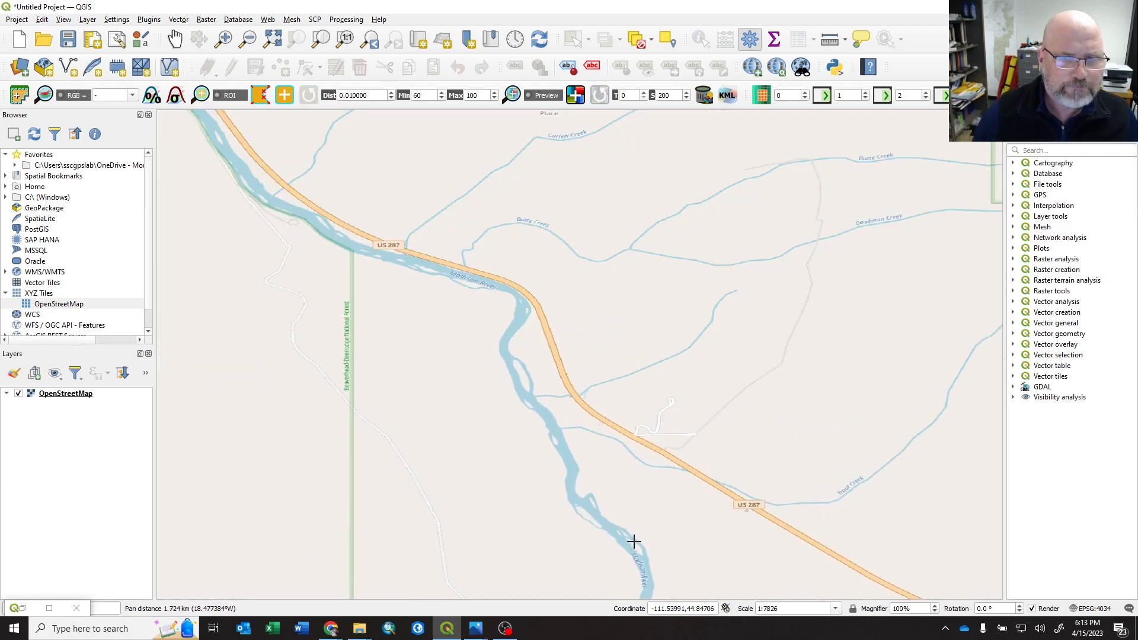
left_click_drag(516, 298, 658, 473)
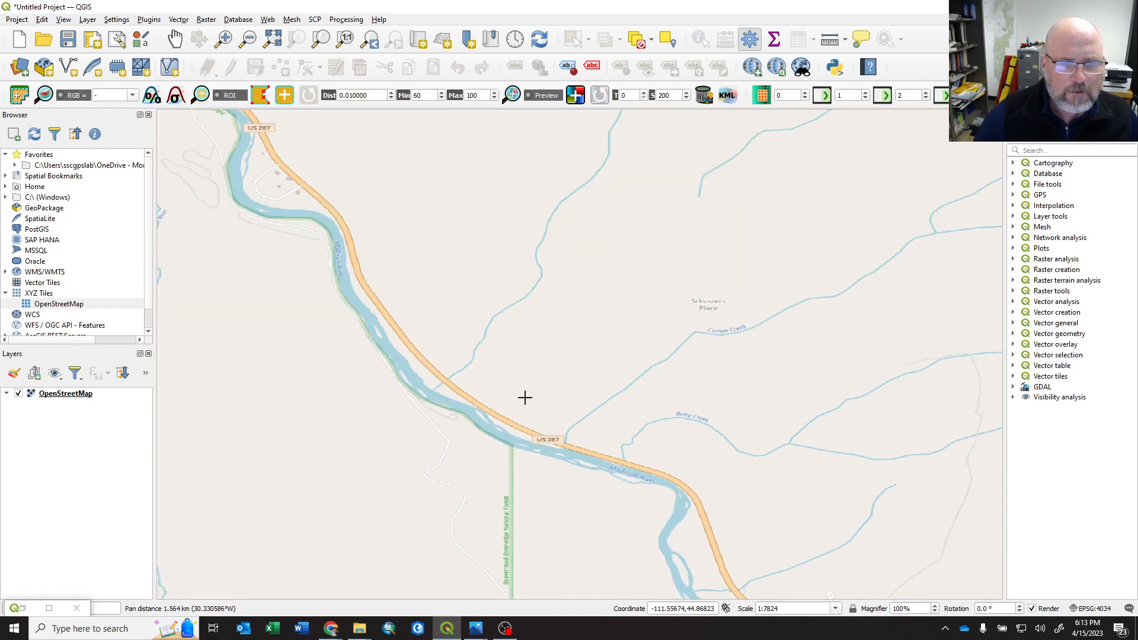
left_click_drag(525, 397, 748, 525)
left_click_drag(493, 312, 655, 548)
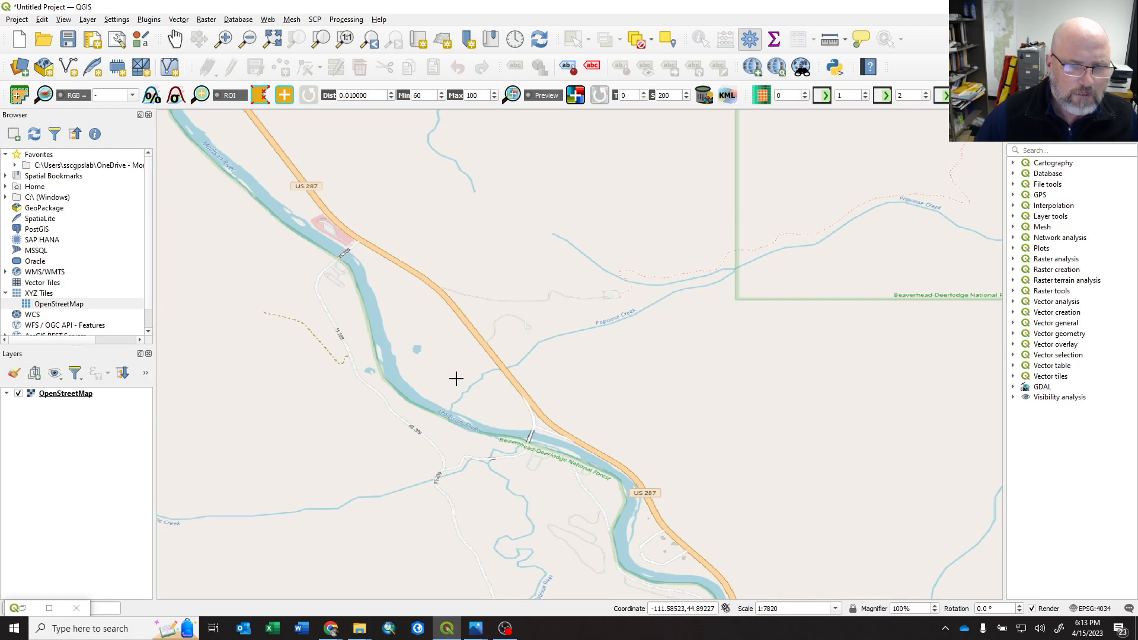
left_click_drag(456, 380, 780, 620)
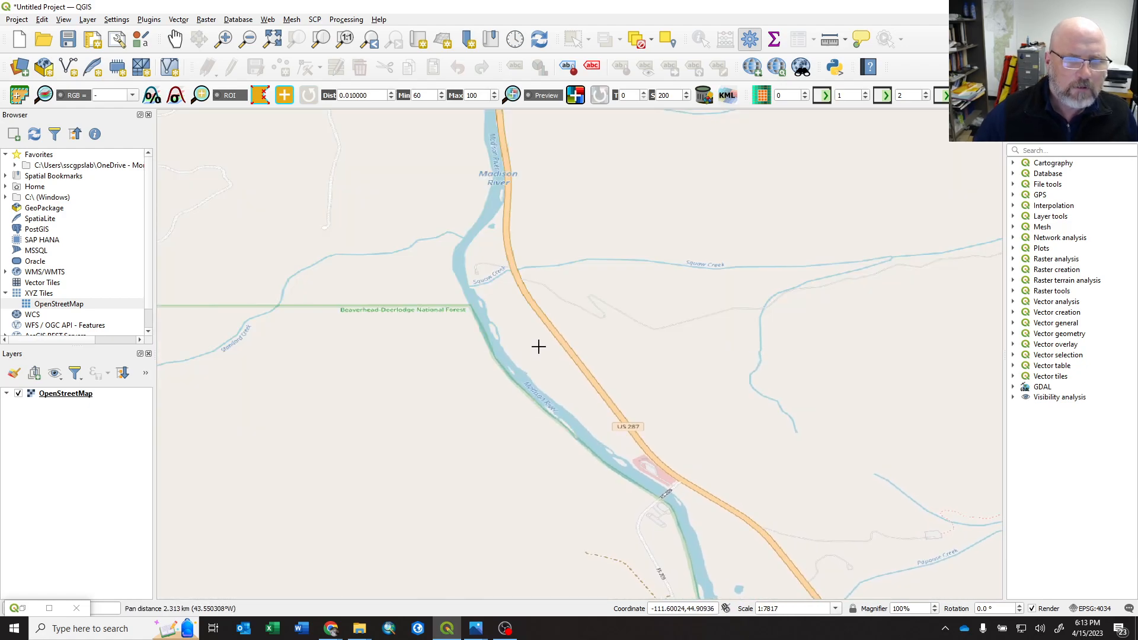
left_click_drag(539, 348, 643, 639)
left_click_drag(466, 114, 644, 398)
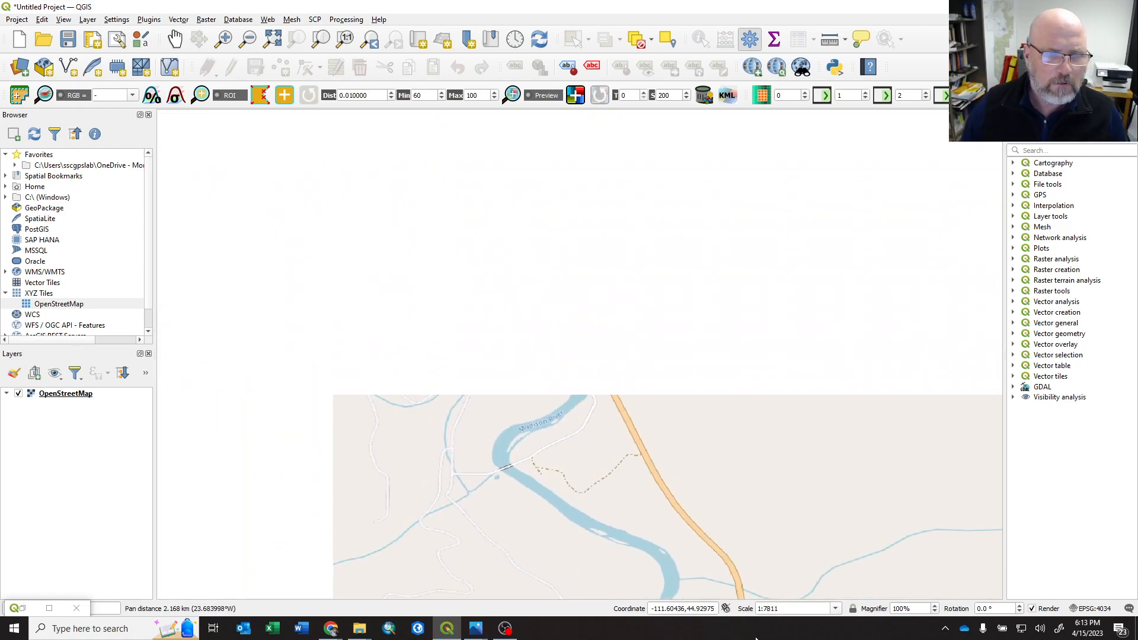
left_click_drag(568, 293, 686, 546)
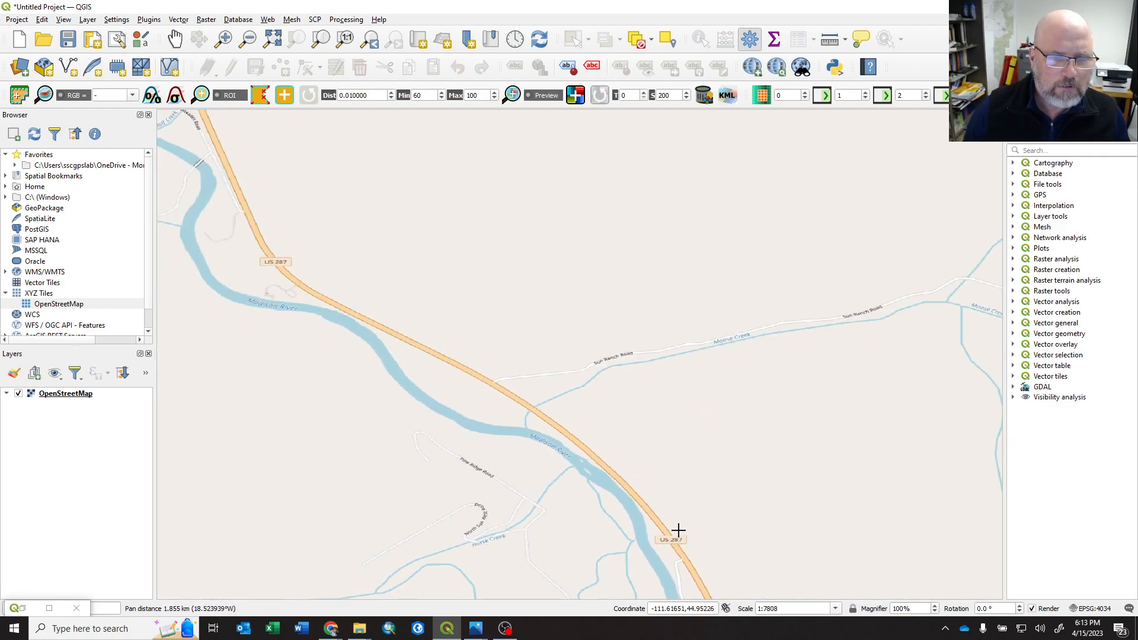
left_click_drag(604, 407, 564, 375)
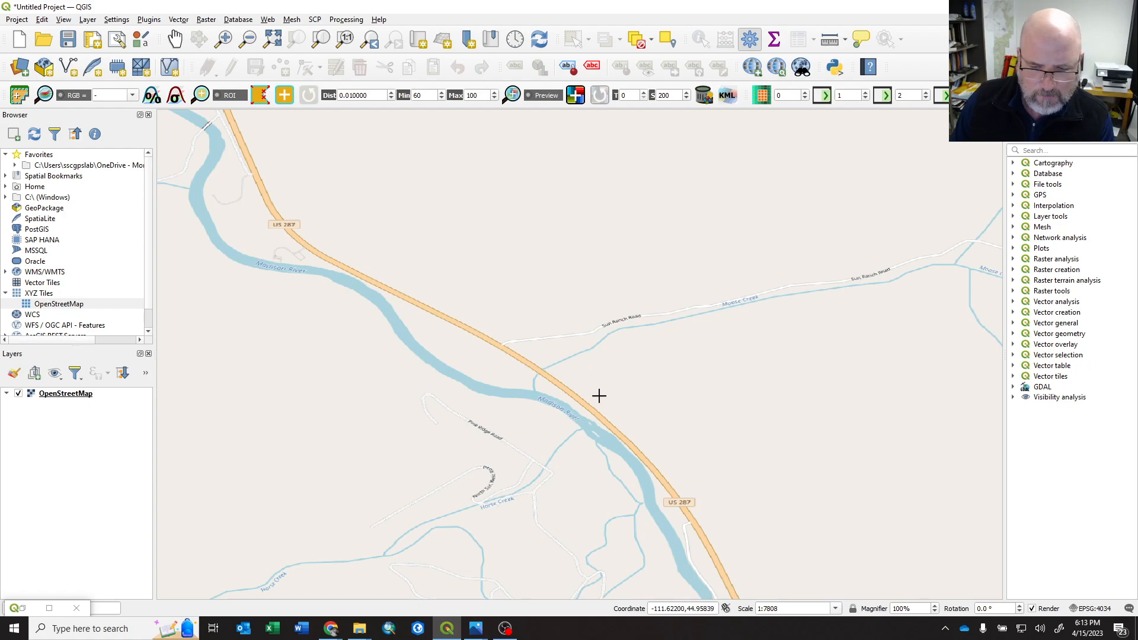
Abandon the Indian Creek control point without assigning it map coordinates.
left_click(577, 385)
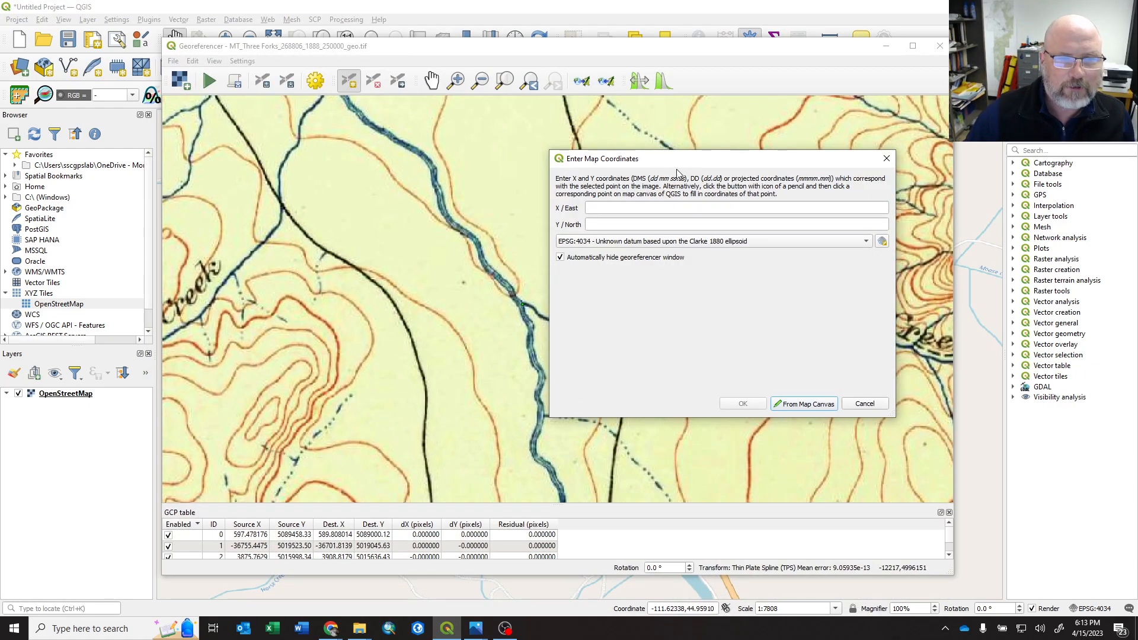
left_click_drag(676, 166, 538, 247)
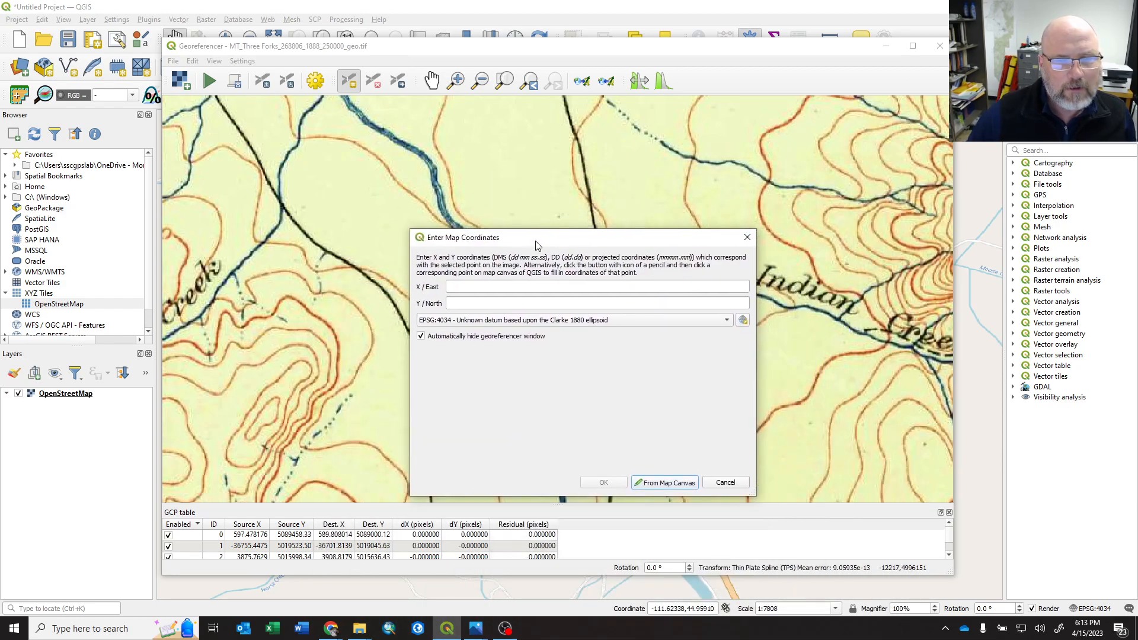
left_click(726, 484)
Examine the southern part of the scanned map, from the Madison Valley across Middle Basin to Lower Basin, for a better control point.
scroll(525, 340, "down", 2)
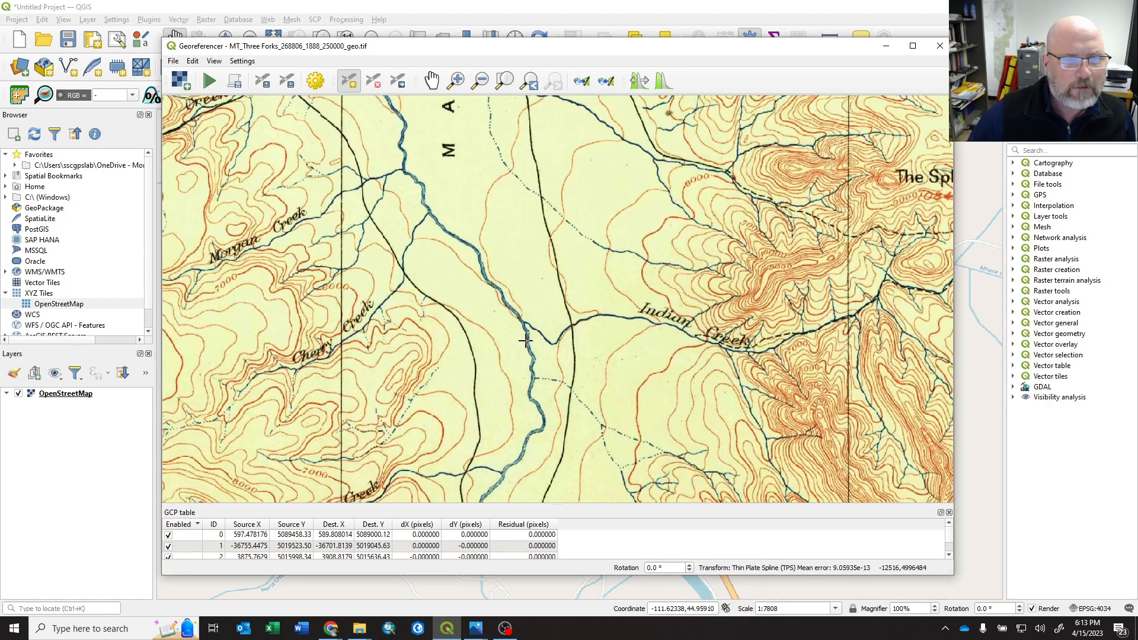
scroll(525, 340, "down", 1)
left_click_drag(544, 377, 627, 534)
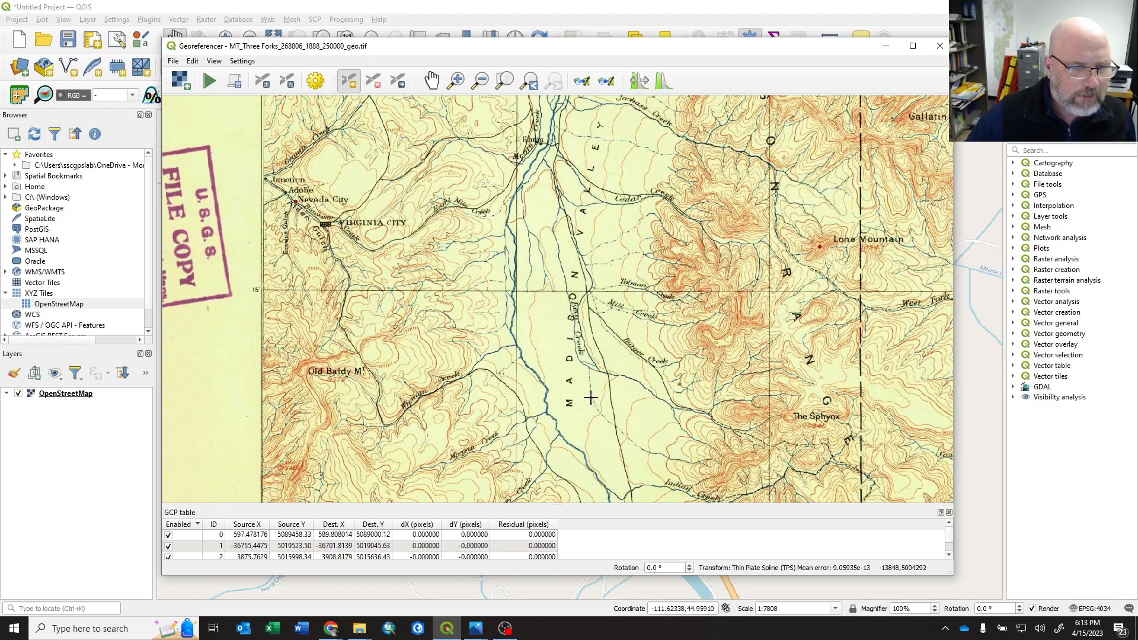
left_click_drag(752, 344, 502, 317)
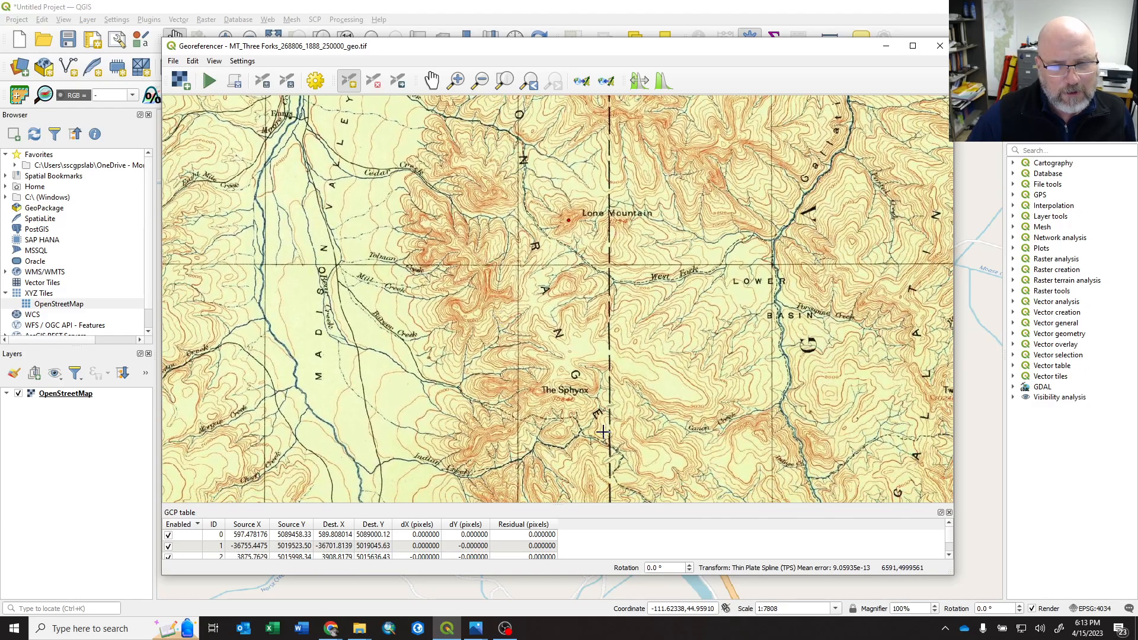
left_click_drag(604, 427, 553, 303)
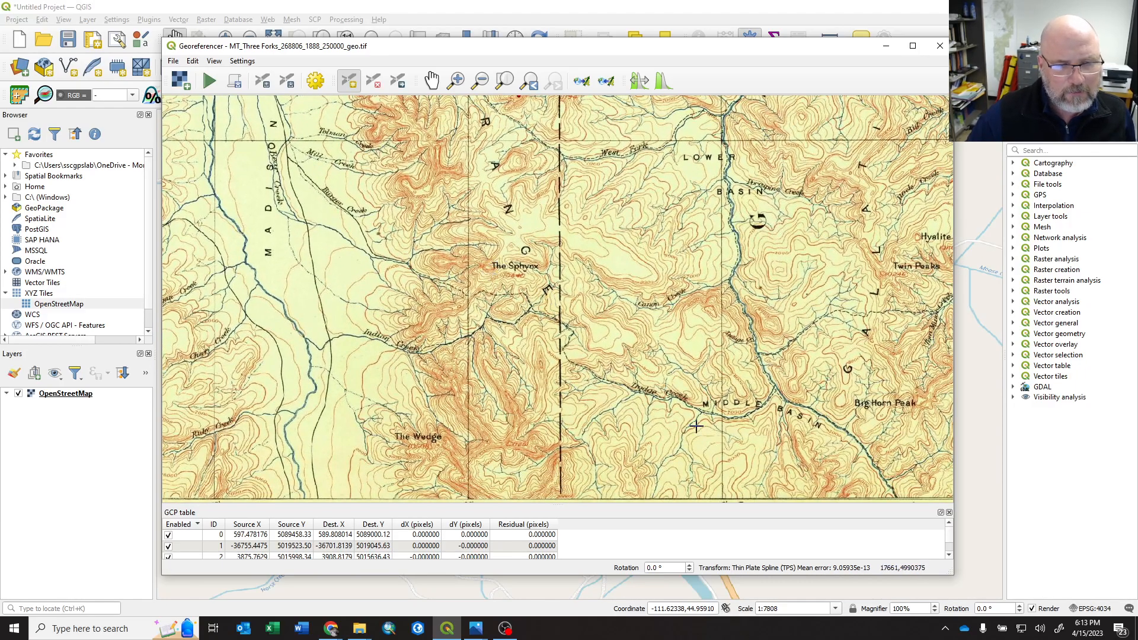
left_click_drag(702, 441, 604, 288)
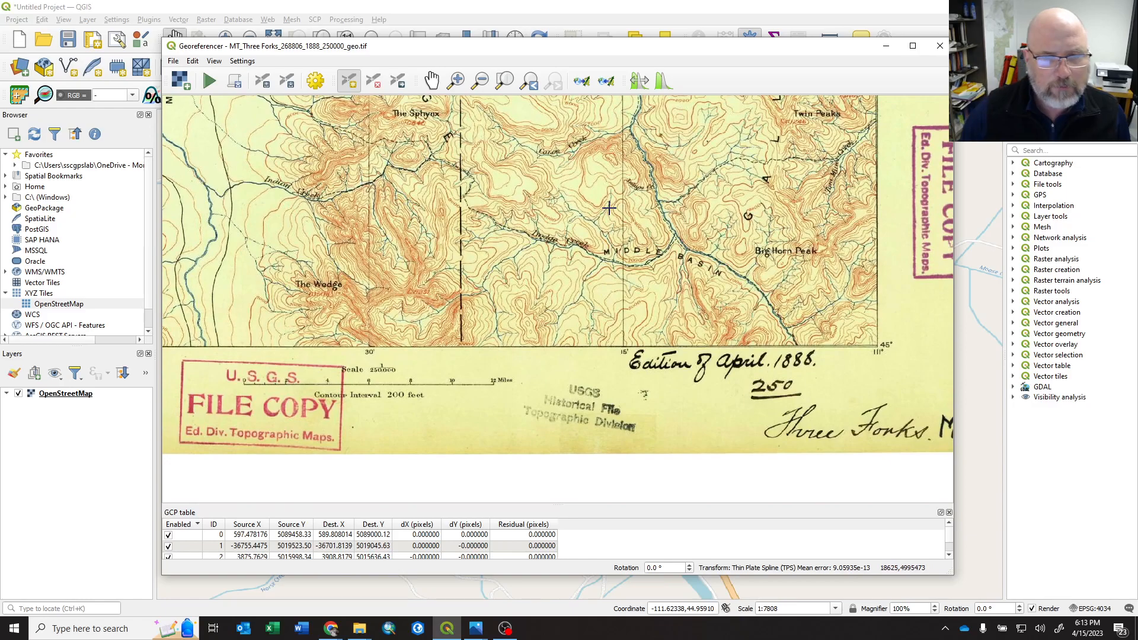
left_click_drag(610, 208, 565, 396)
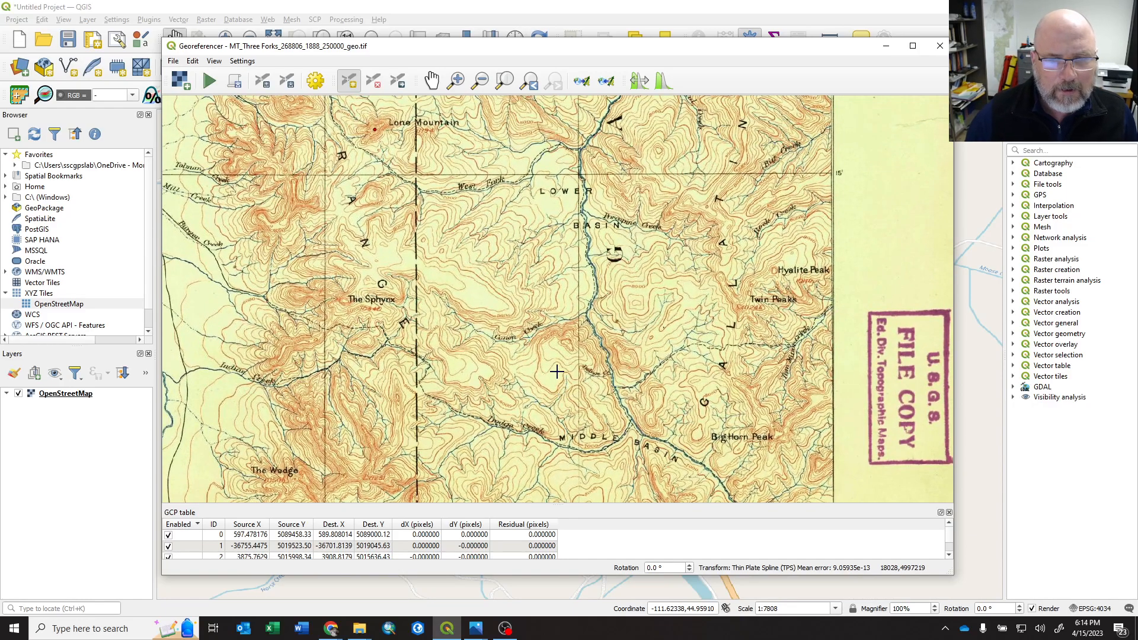
left_click_drag(658, 242, 546, 428)
left_click_drag(562, 226, 500, 192)
left_click_drag(613, 418, 578, 295)
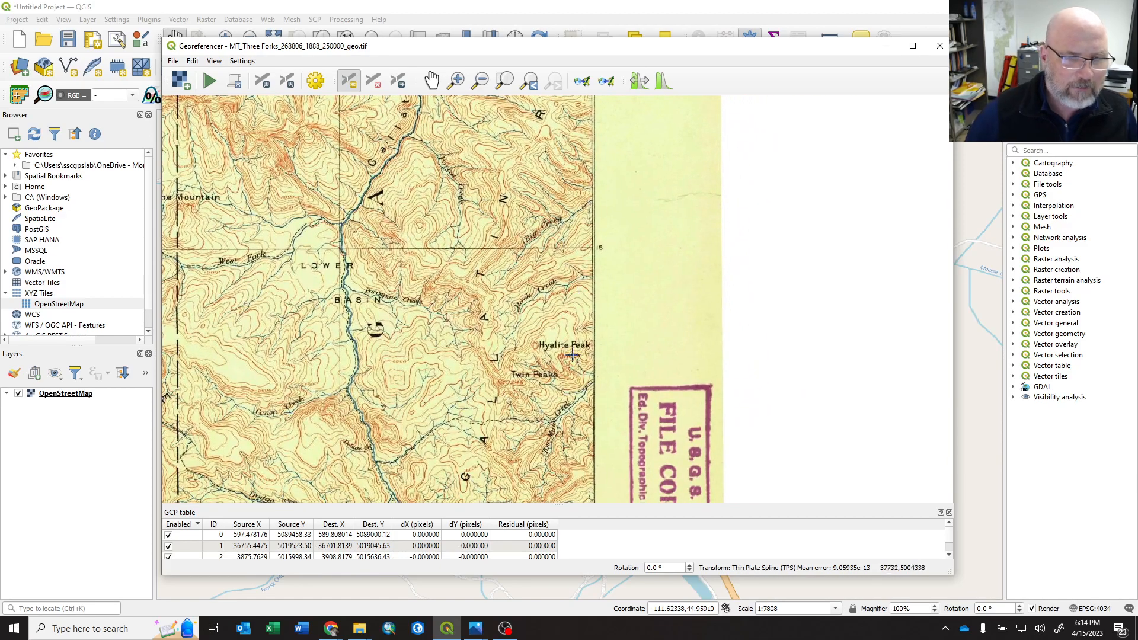
Examine the scanned map's eastern edge around Hyalite Peak, Twin Peaks and Mt Blackmore for an identifiable control point.
scroll(577, 354, "up", 2)
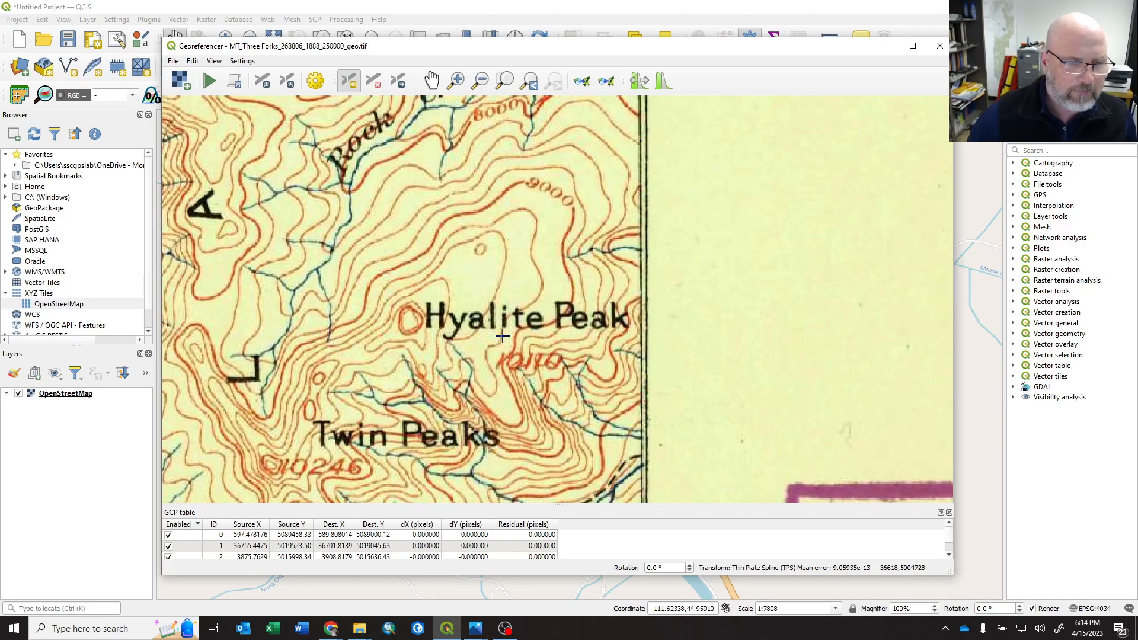
scroll(450, 344, "down", 2)
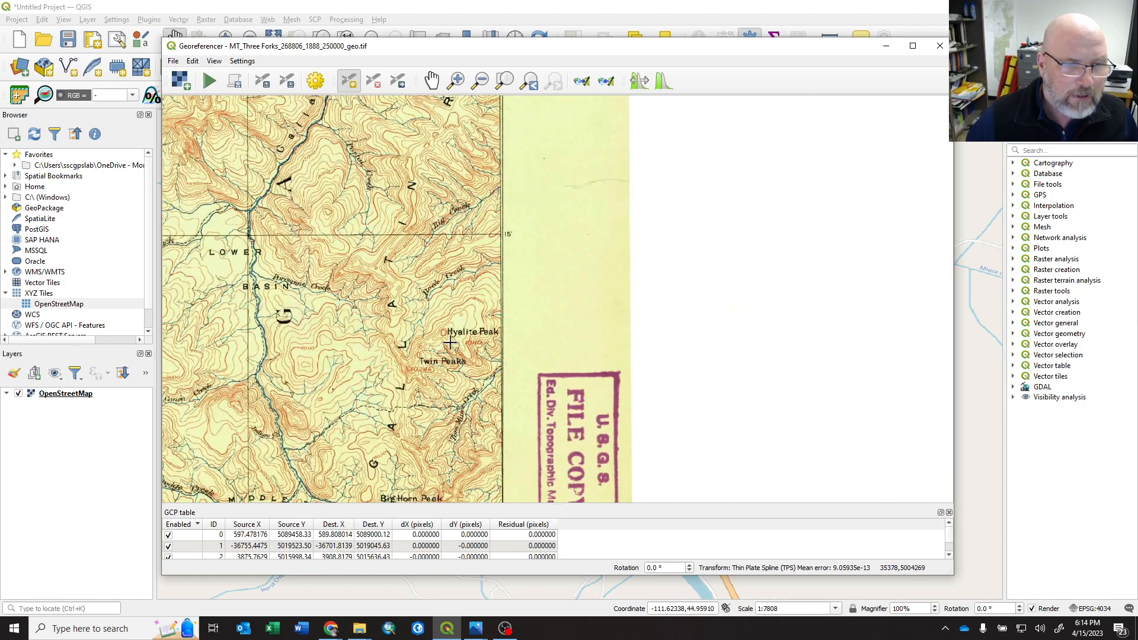
scroll(450, 343, "down", 2)
scroll(436, 255, "up", 1)
scroll(415, 368, "up", 2)
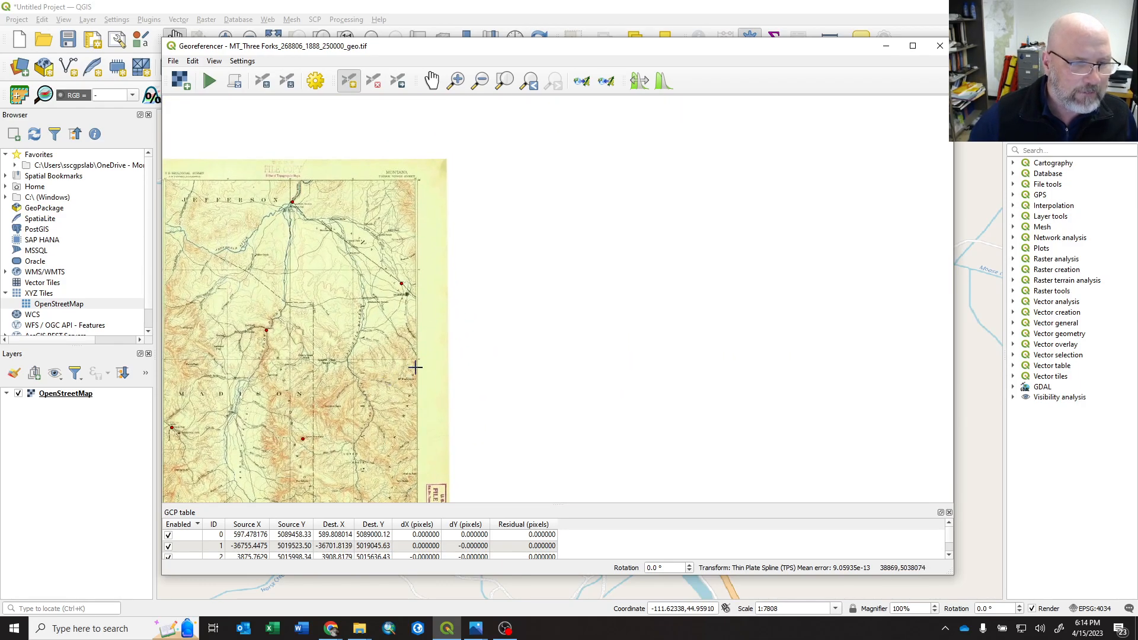
scroll(415, 368, "up", 1)
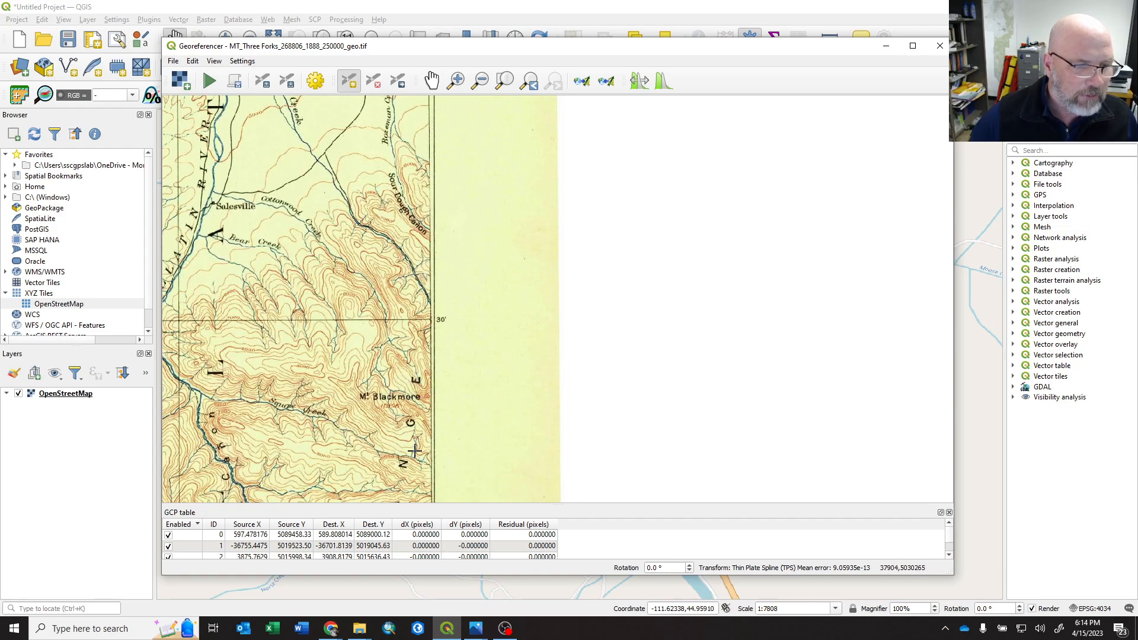
Place a control point on the scanned map where Spanish Creek joins the Gallatin River.
left_click_drag(223, 384, 569, 355)
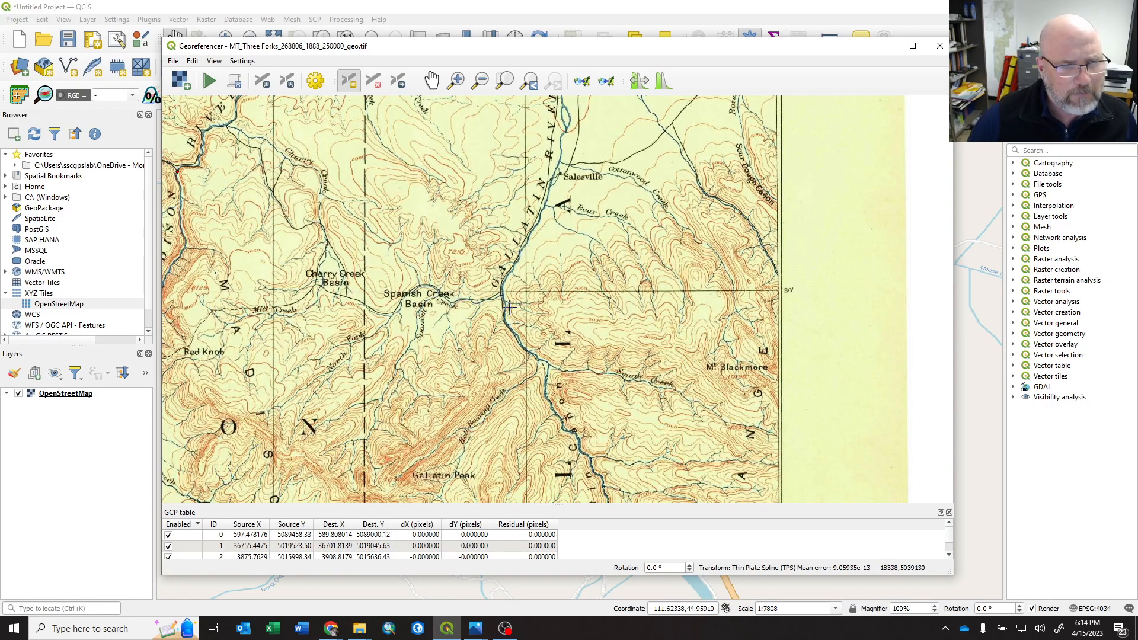
scroll(509, 306, "up", 1)
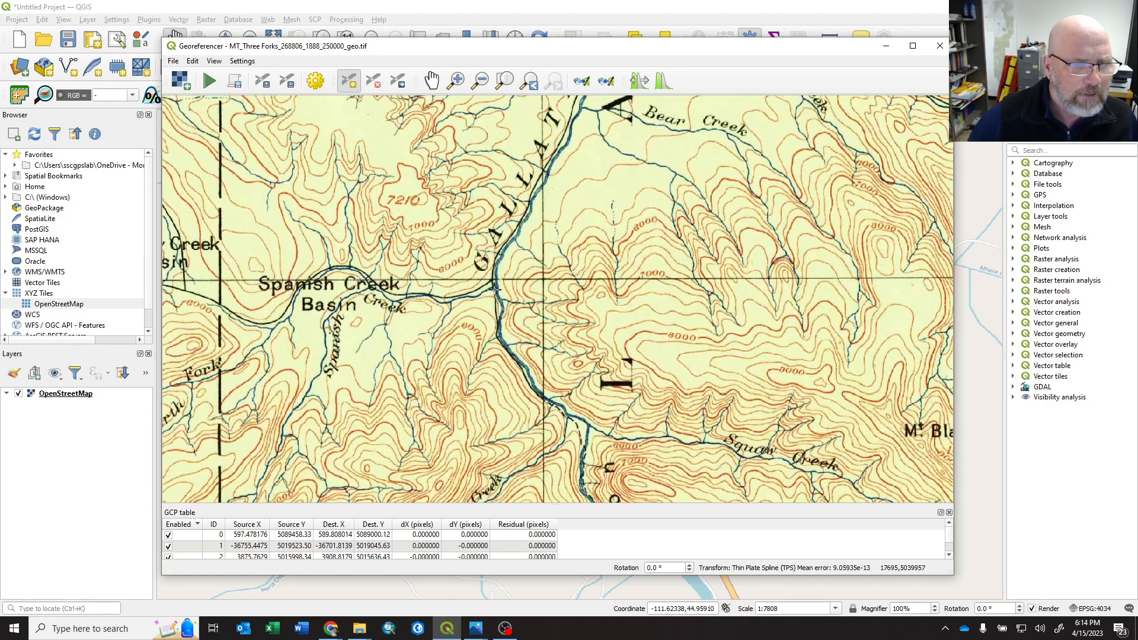
scroll(497, 280, "up", 1)
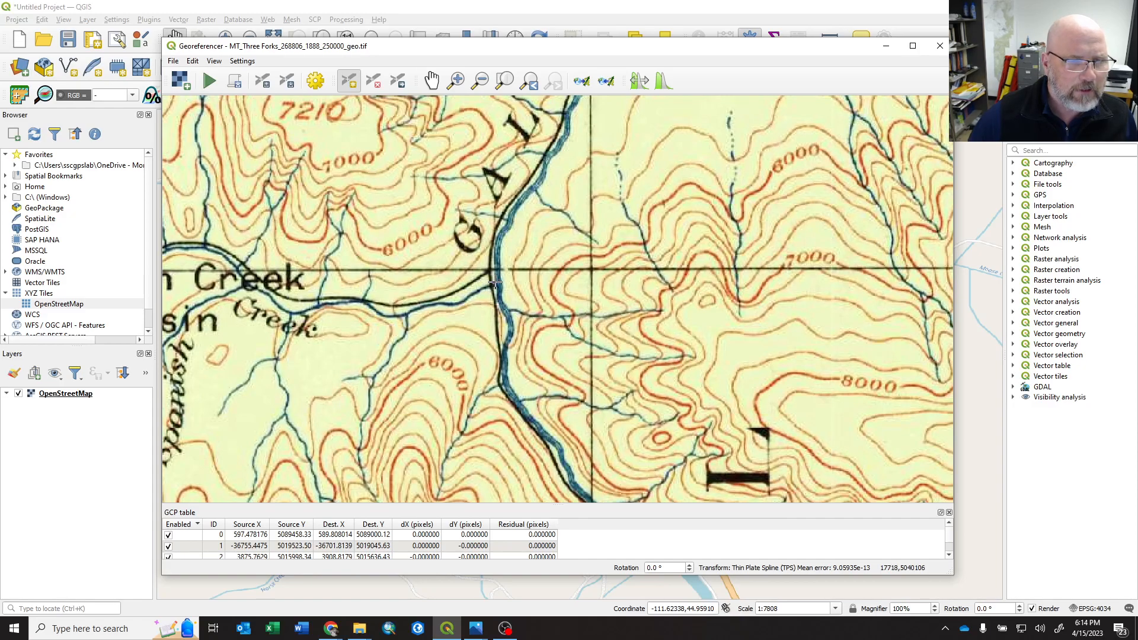
left_click(495, 286)
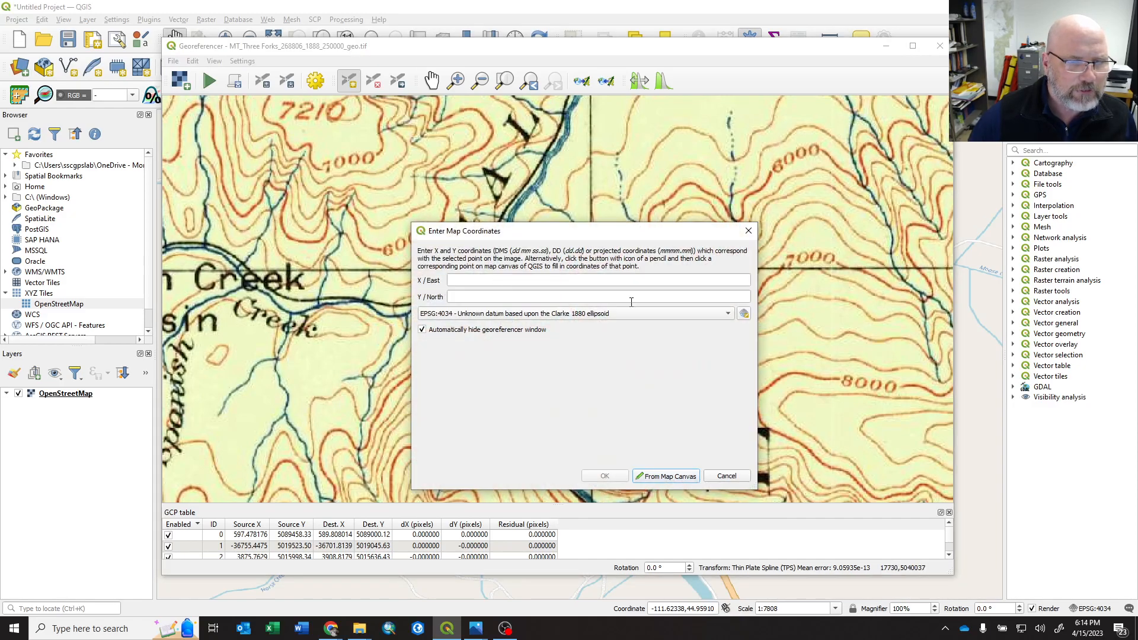
Match the point to the Spanish Creek and Gallatin River confluence on the map canvas, at about -111.27155, 45.49366, and accept it.
left_click(667, 479)
scroll(526, 415, "down", 6)
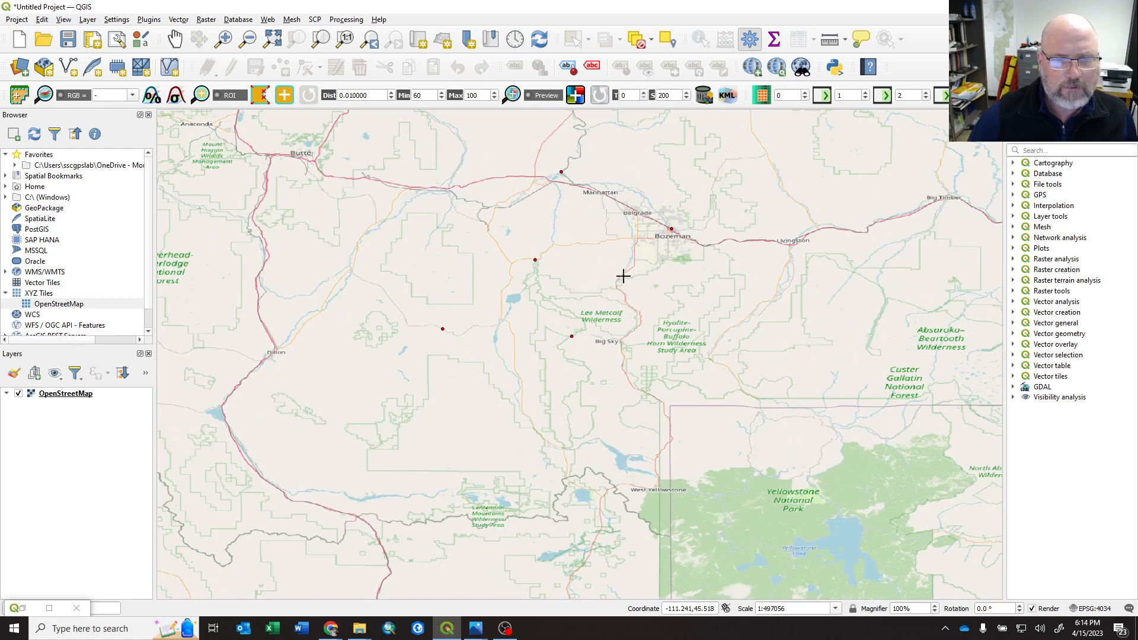
scroll(604, 279, "up", 1)
scroll(628, 303, "up", 2)
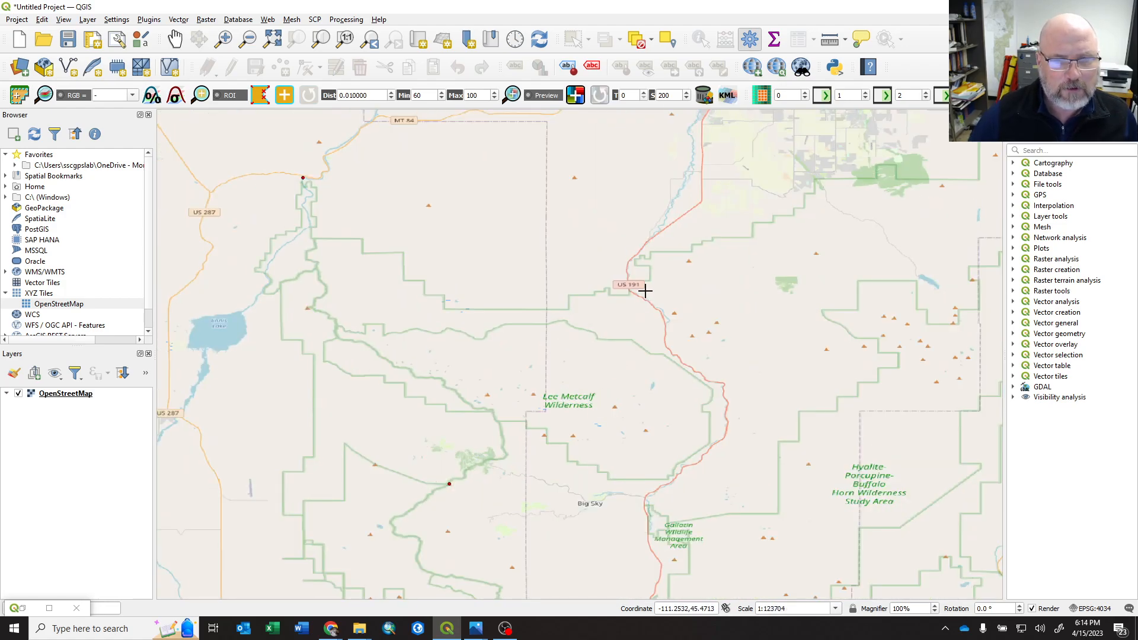
scroll(622, 281, "up", 1)
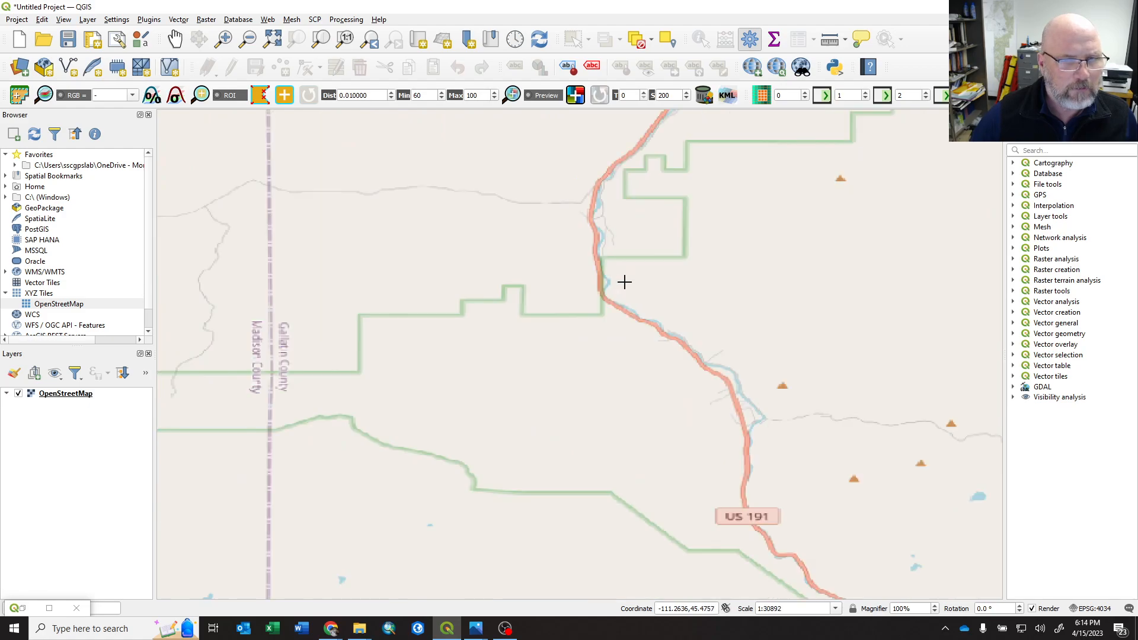
scroll(598, 179, "up", 2)
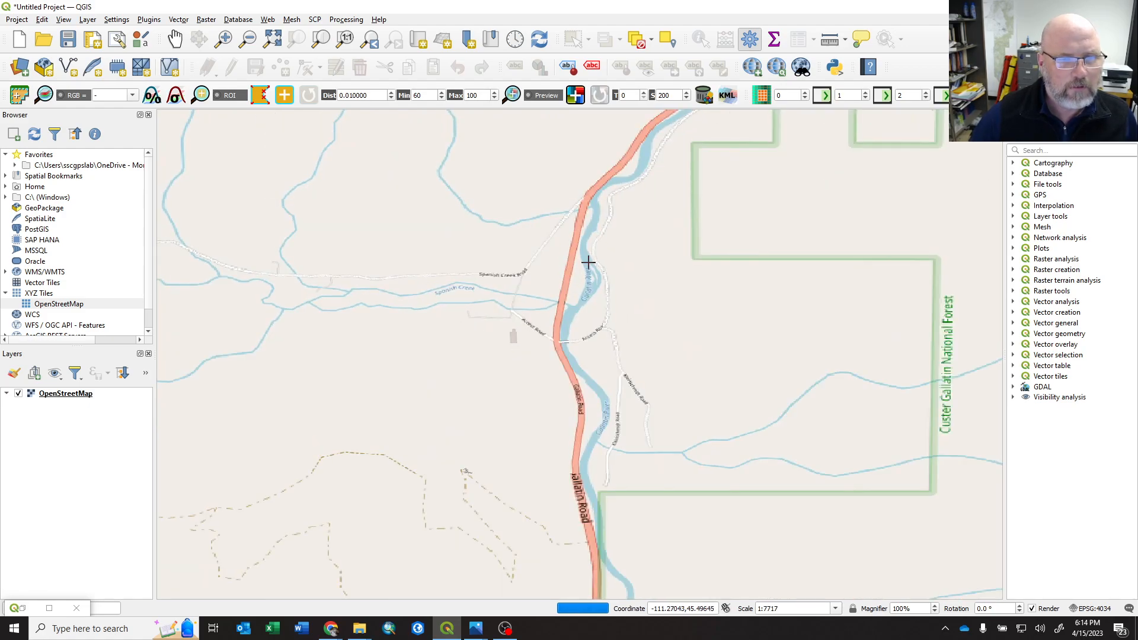
scroll(587, 277, "up", 1)
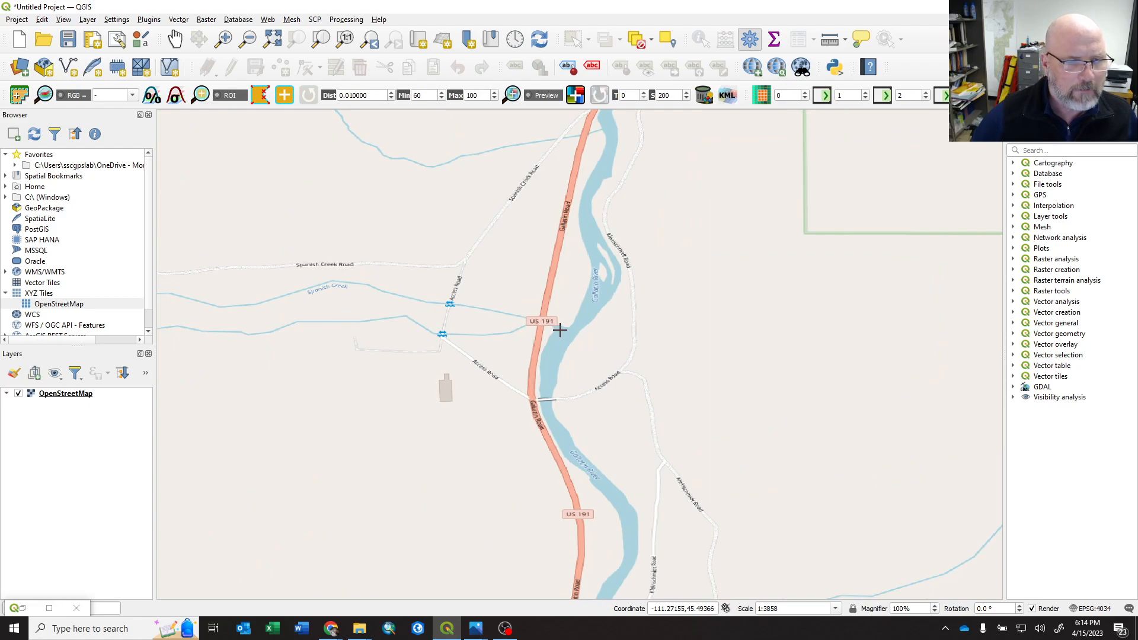
left_click(560, 329)
left_click(605, 477)
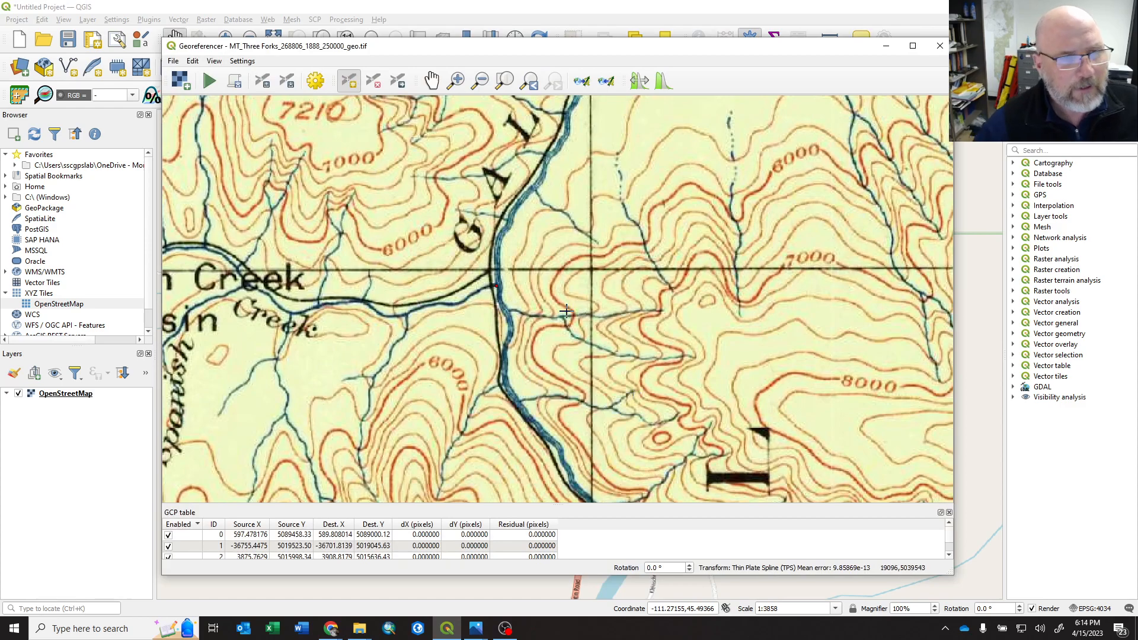
Enlarge the GCP table to show every control point and inspect the destination coordinates of points 1, 3 and 5.
left_click_drag(635, 505, 621, 418)
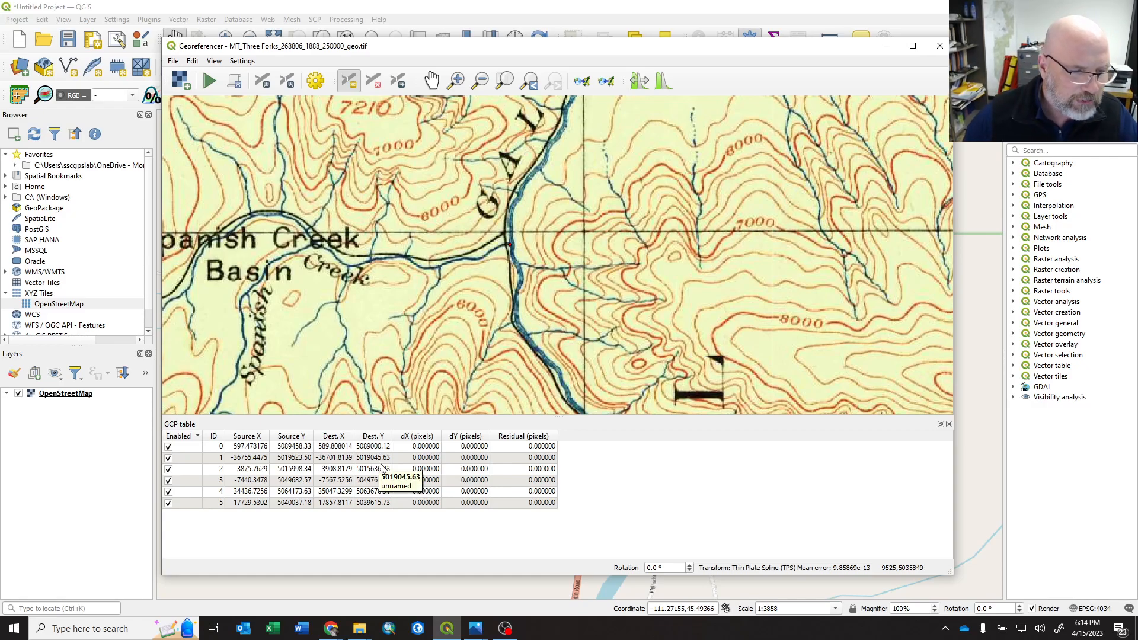
left_click(335, 461)
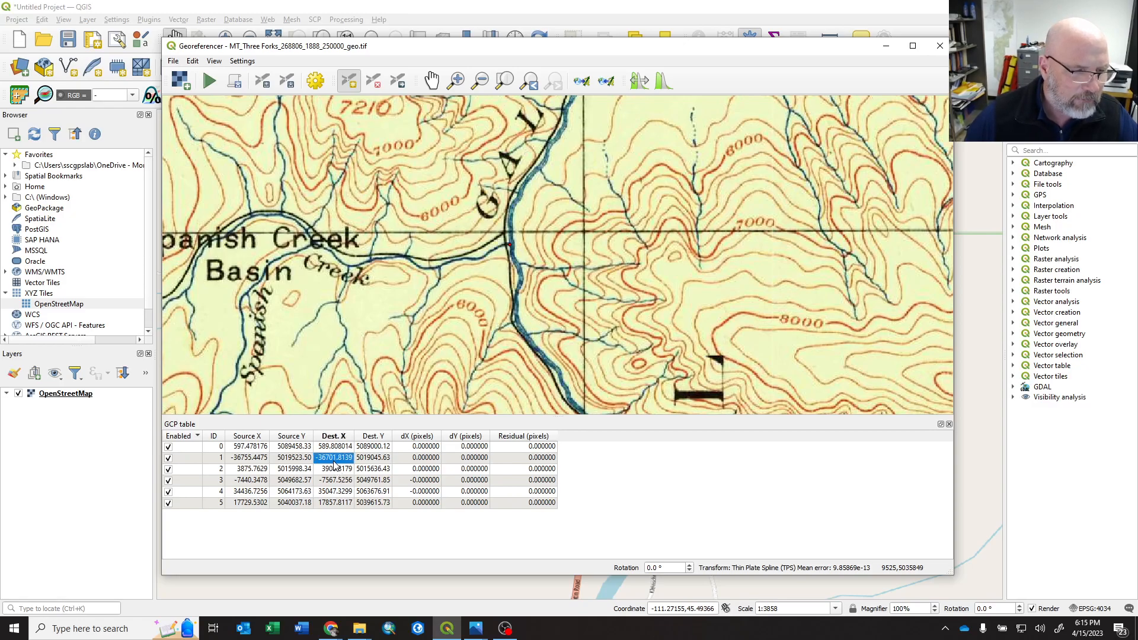
left_click(365, 459)
left_click(343, 483)
left_click(371, 483)
left_click(373, 503)
left_click(335, 504)
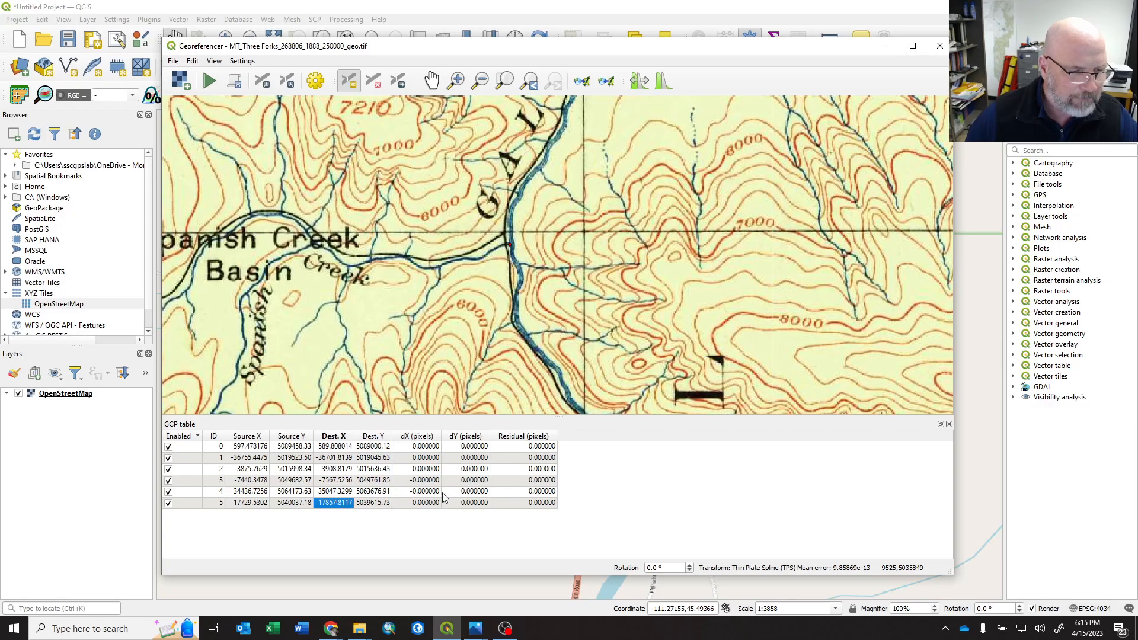
Start georeferencing the scanned map and move the Georeferencer window away to uncover the map canvas.
left_click(211, 82)
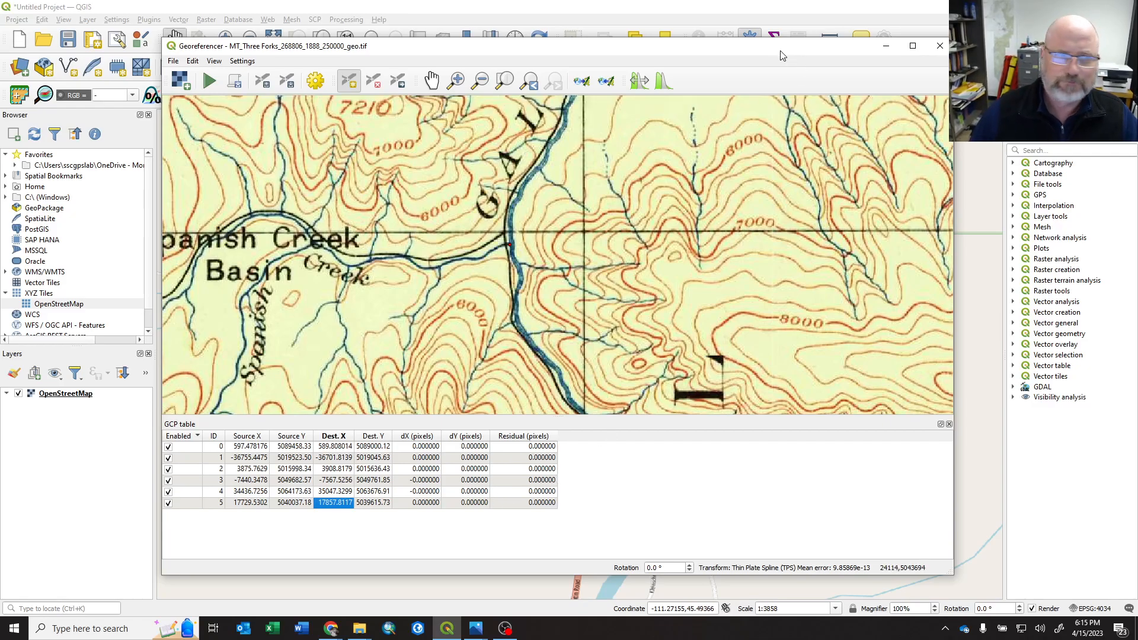
left_click_drag(709, 53, 1137, 103)
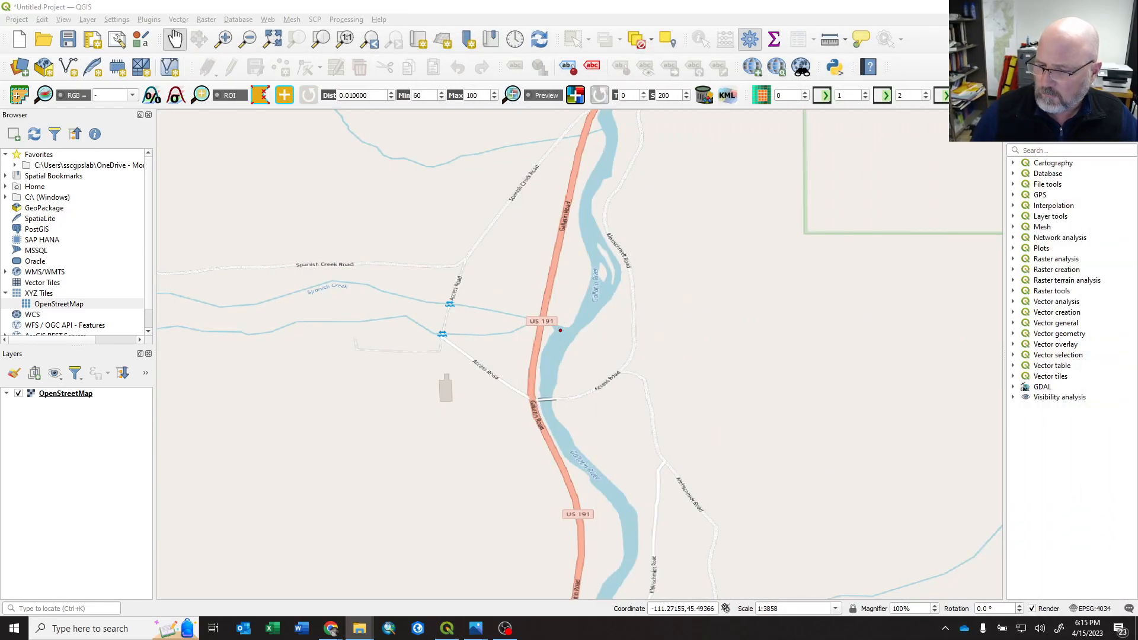
Set the global opacity of the georeferenced Three Forks map layer to 45.6% so OpenStreetMap shows through.
left_click_drag(1137, 276, 644, 276)
scroll(644, 277, "down", 1)
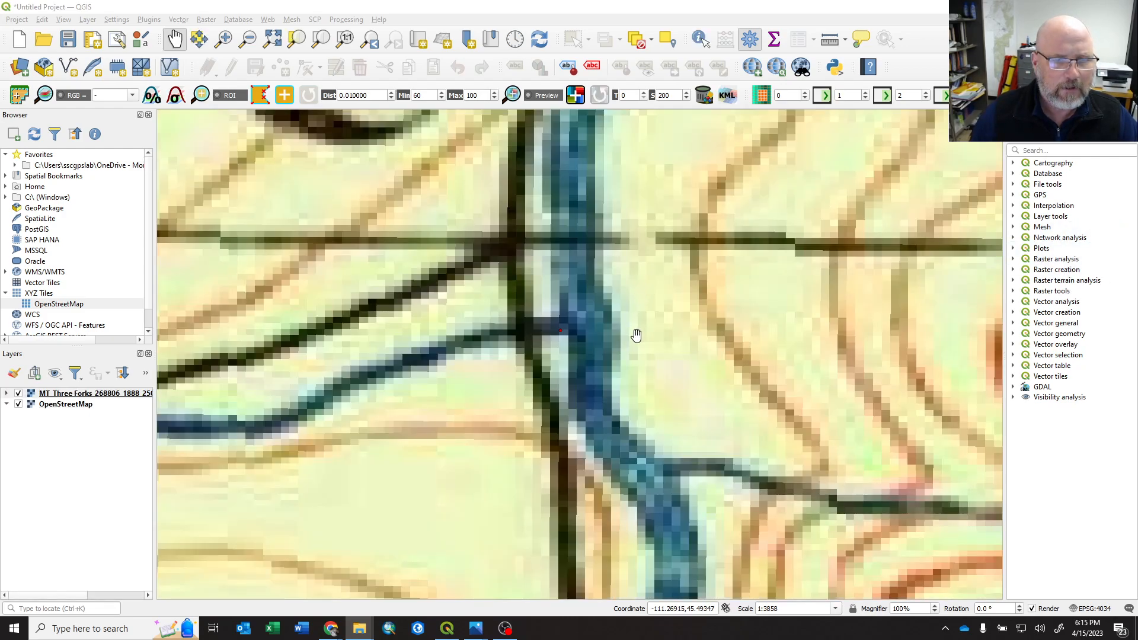
scroll(636, 336, "down", 3)
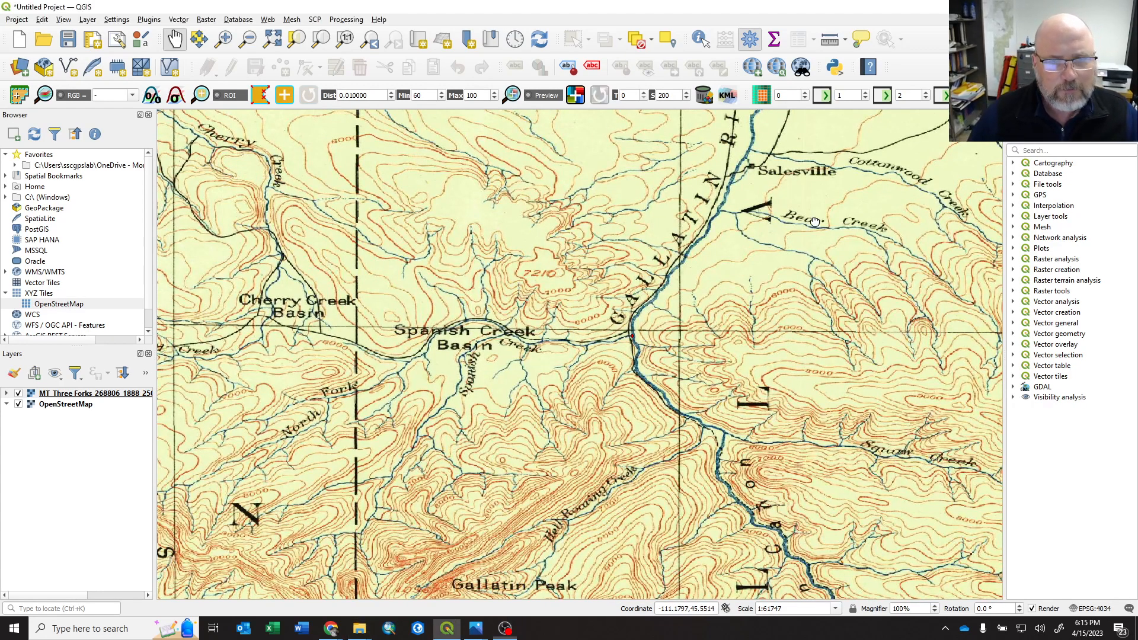
left_click_drag(811, 219, 725, 486)
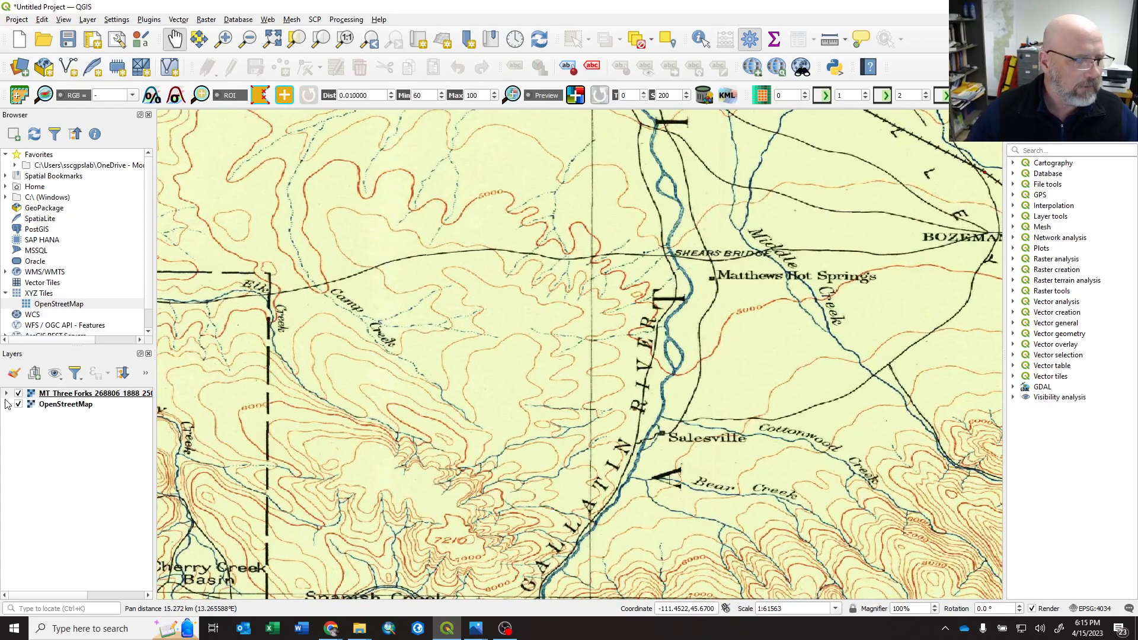
right_click(49, 394)
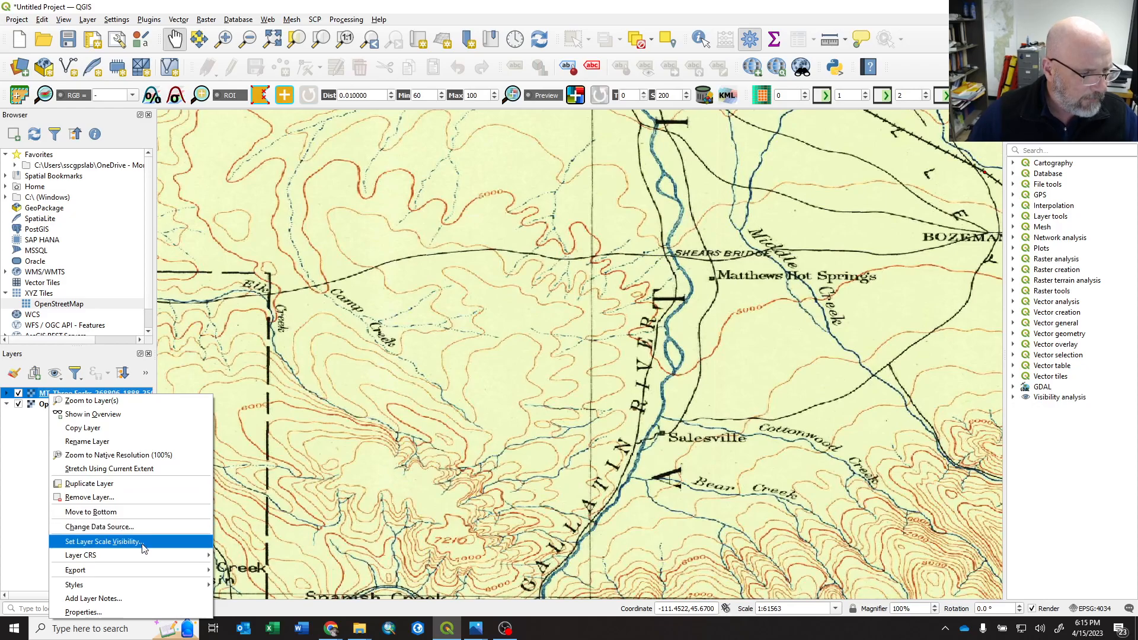
left_click(132, 612)
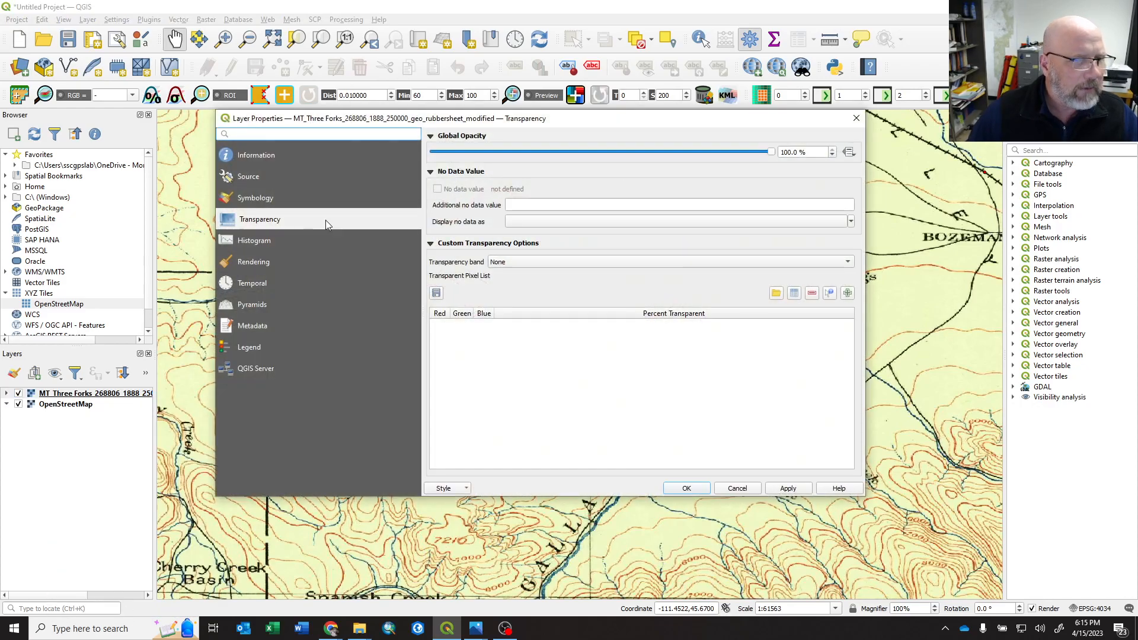
left_click_drag(771, 153, 596, 155)
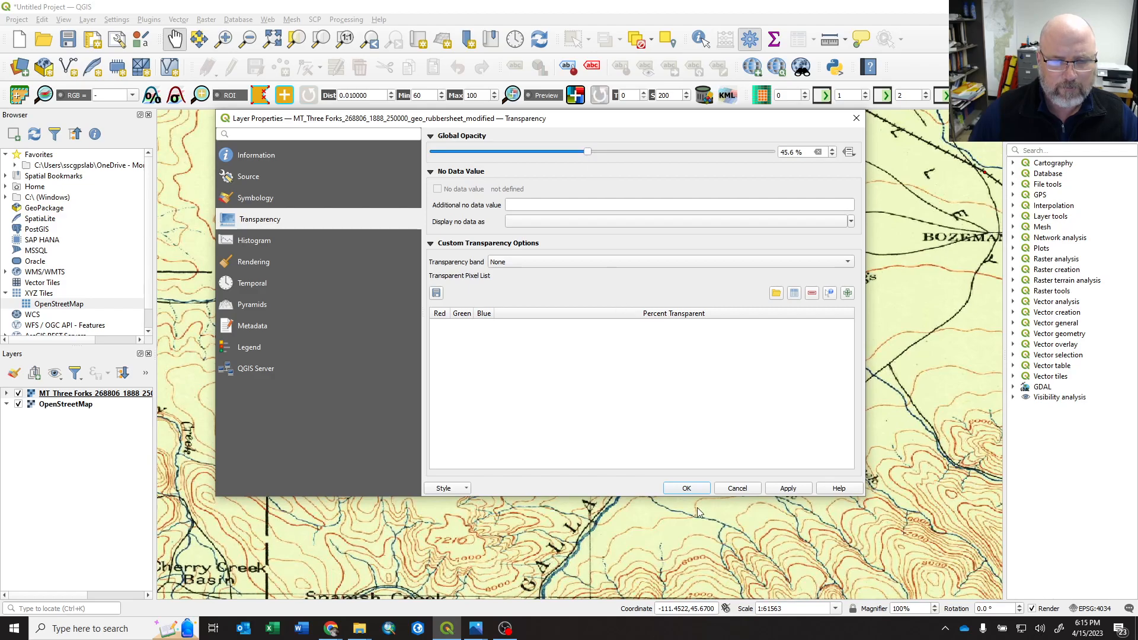
left_click(688, 488)
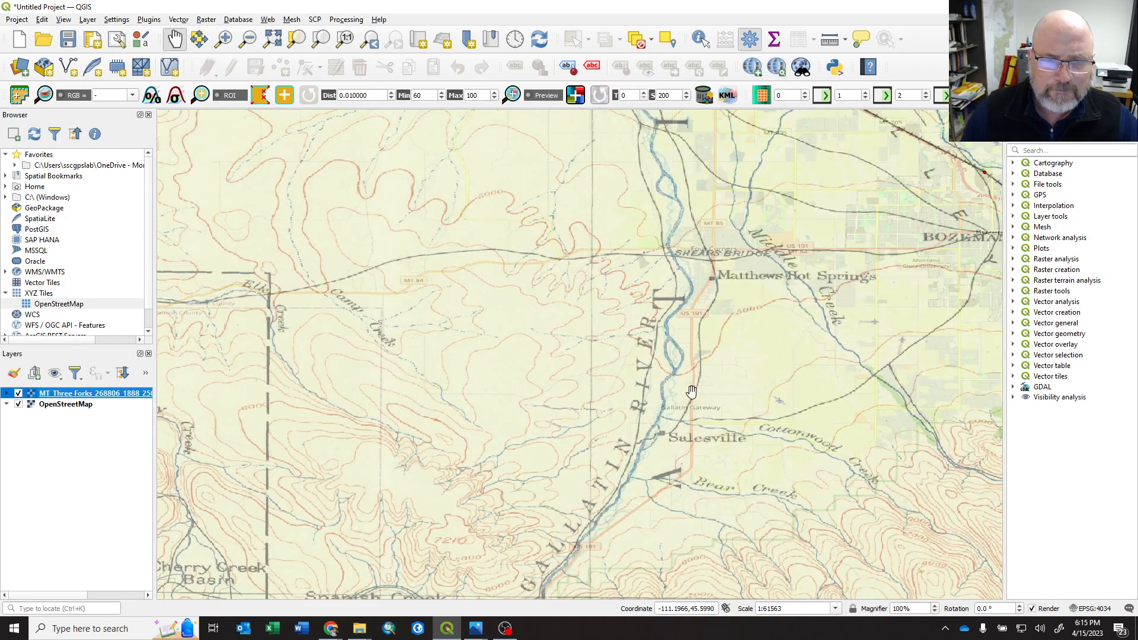
Compare the semi-transparent historic map with OpenStreetMap around Salesville and Bozeman, checking the alignment of streets, railroad and creeks.
left_click(758, 382)
left_click_drag(758, 382, 603, 305)
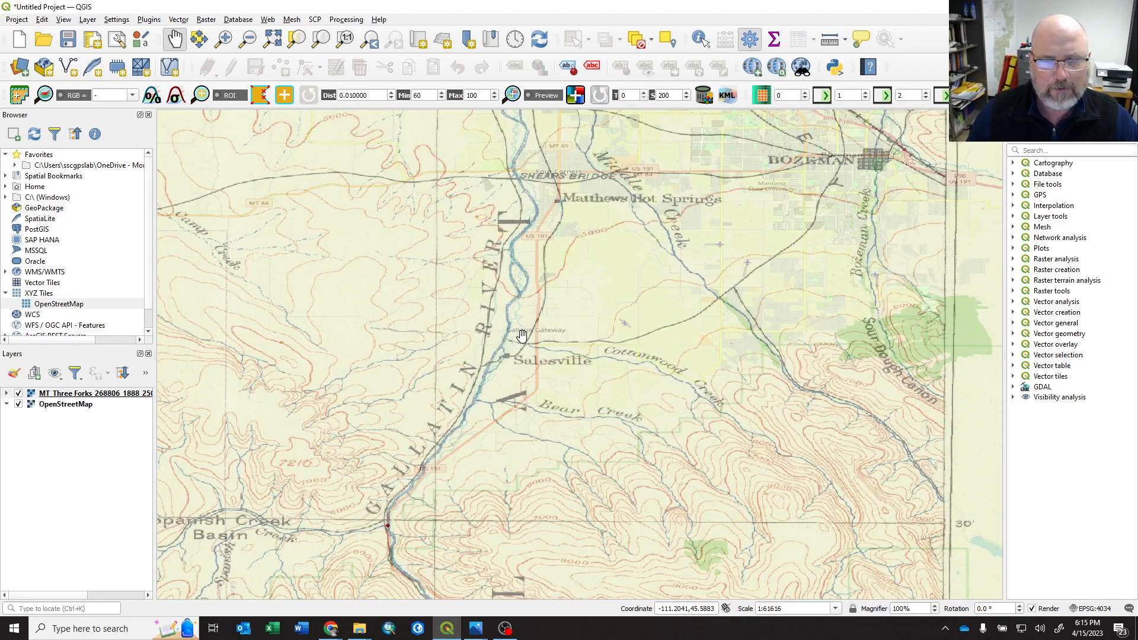
scroll(522, 336, "up", 1)
scroll(502, 346, "down", 1)
left_click_drag(856, 191, 695, 334)
scroll(718, 305, "up", 1)
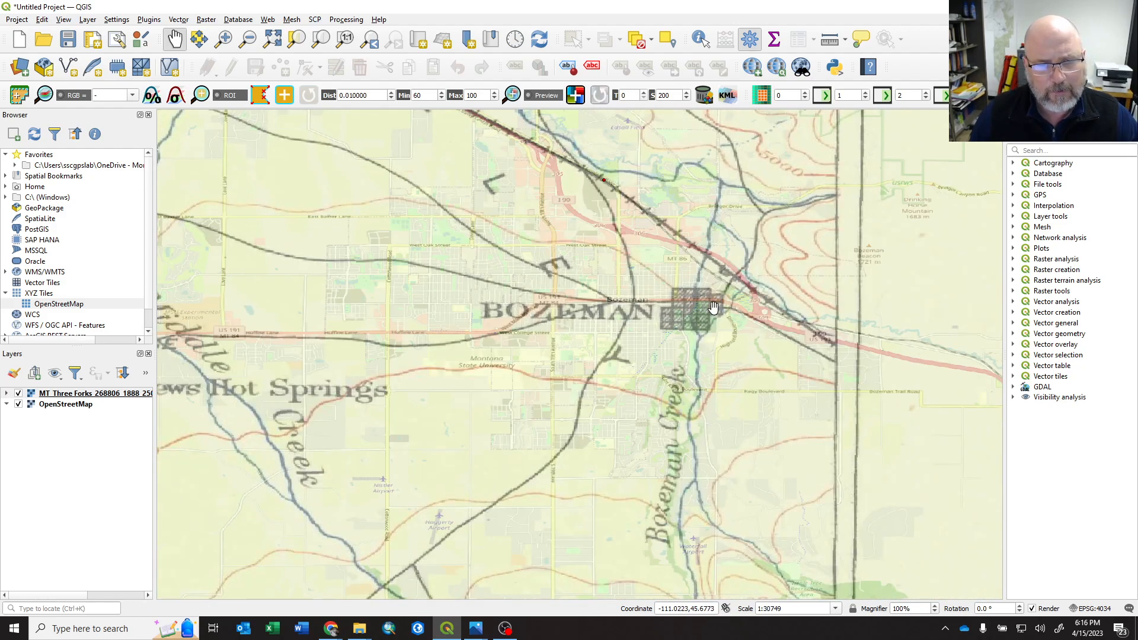
scroll(699, 316, "down", 2)
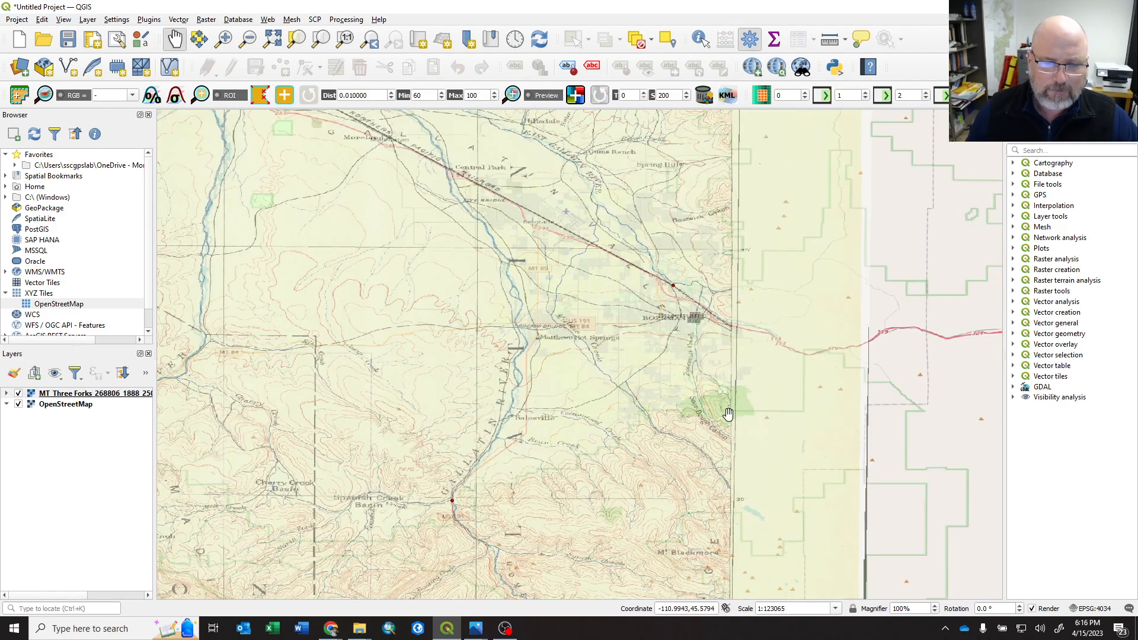
Check the overlay's alignment through the southern Gallatin River area and along the Madison River up to Ennis.
left_click_drag(681, 441, 723, 187)
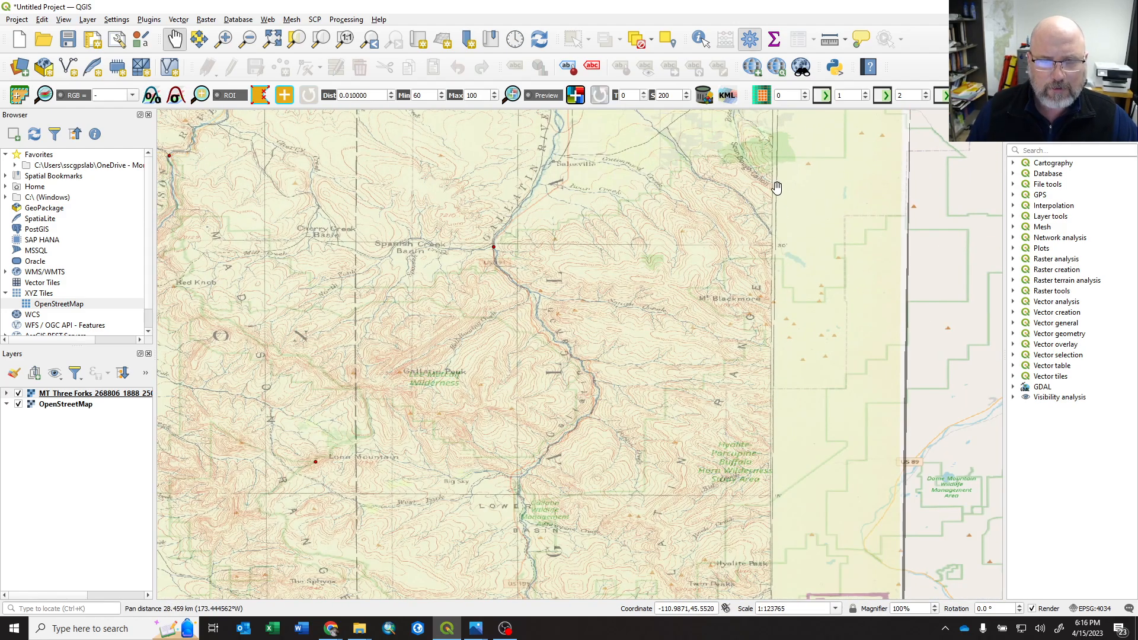
left_click_drag(669, 469, 838, 297)
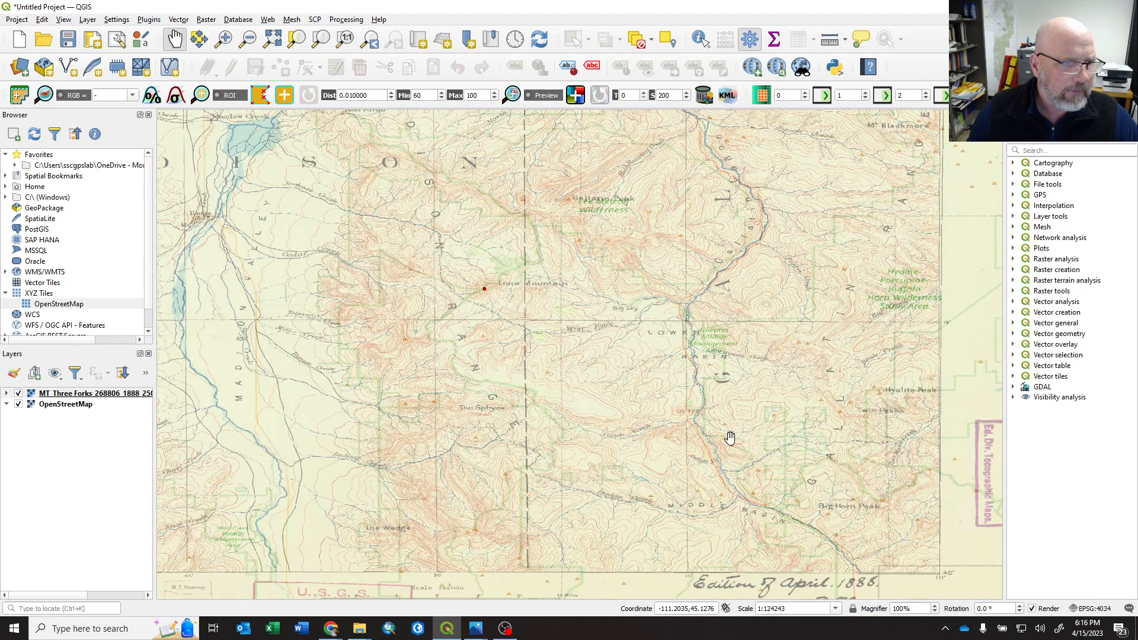
left_click_drag(263, 363, 532, 320)
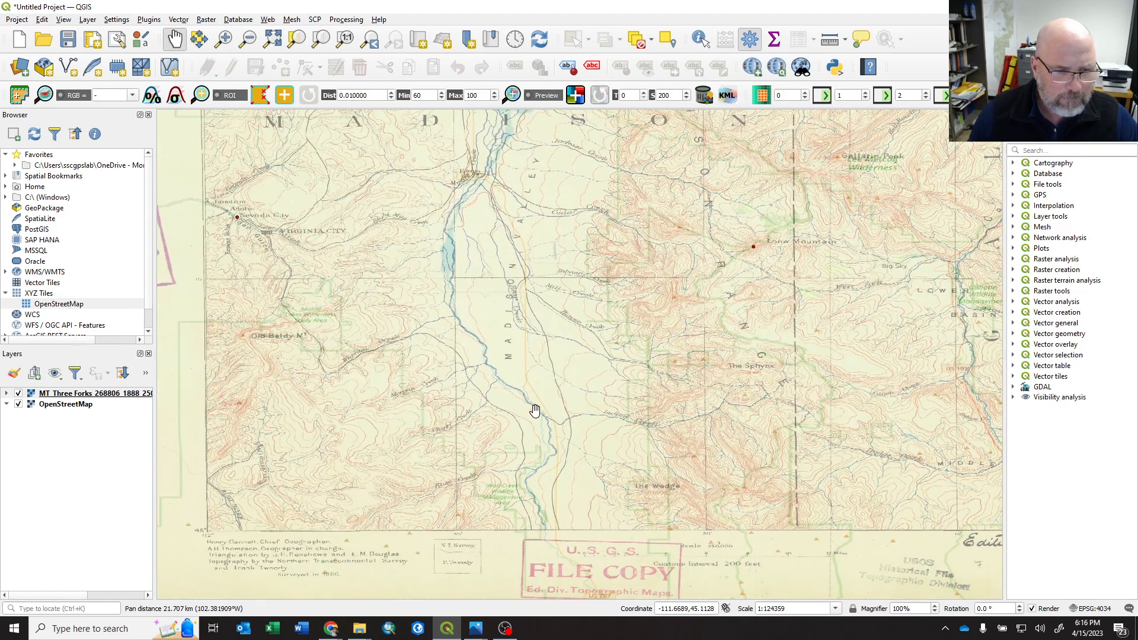
scroll(534, 409, "up", 1)
left_click_drag(409, 247, 545, 531)
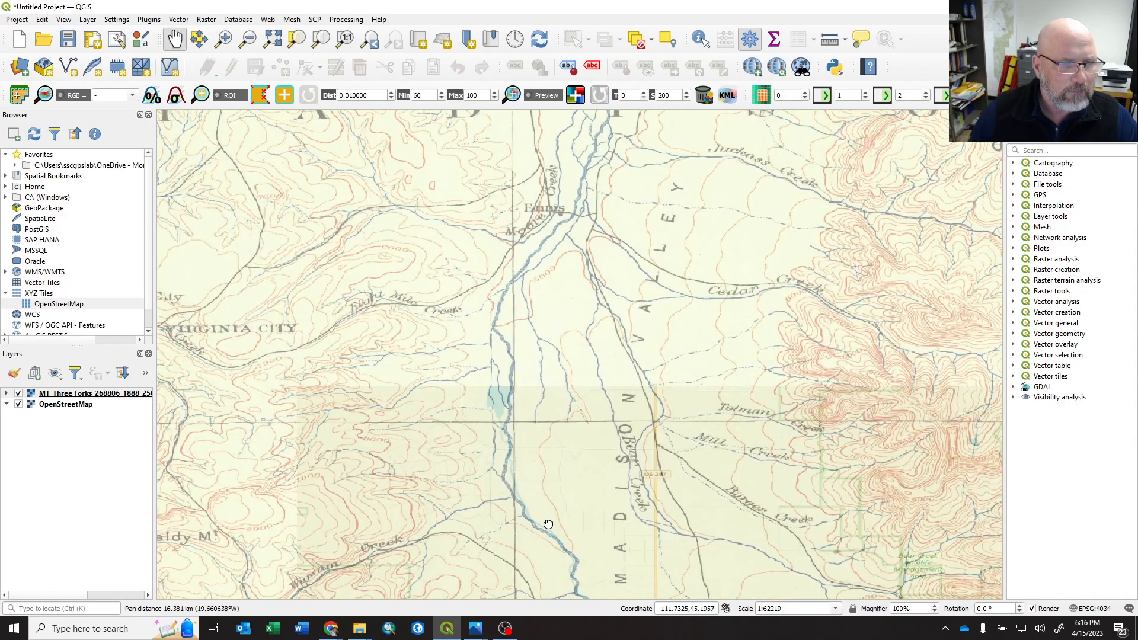
scroll(532, 295, "up", 2)
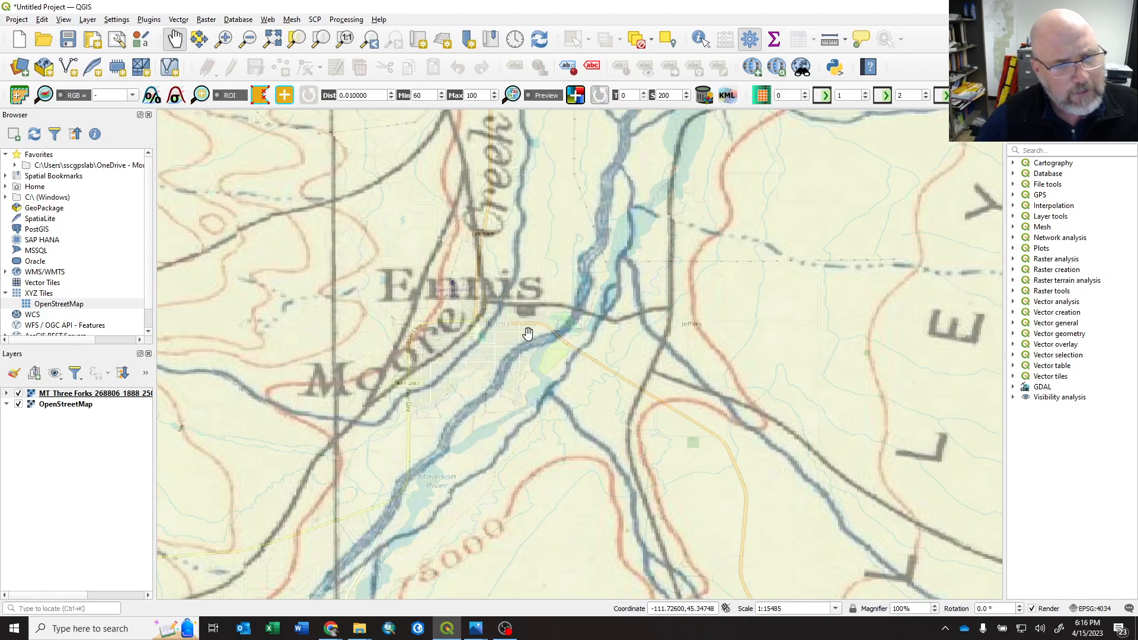
scroll(509, 324, "down", 2)
scroll(511, 327, "down", 1)
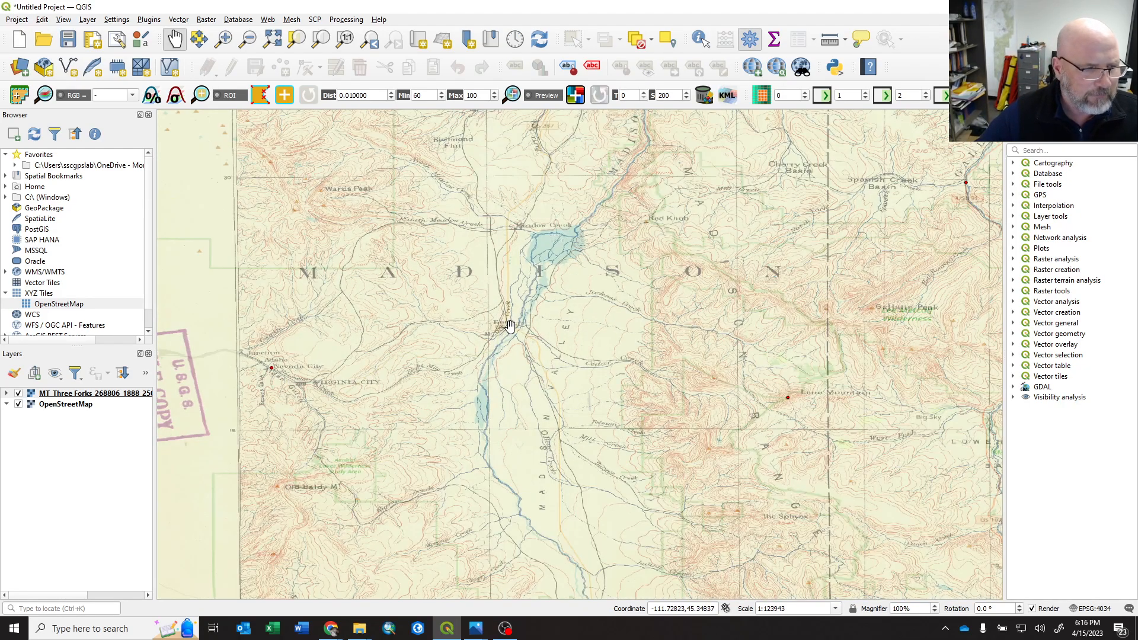
Examine how well the overlay matches OpenStreetMap at Nevada City and Virginia City, including the Nevada City control point.
left_click_drag(300, 389, 441, 384)
scroll(440, 385, "up", 1)
scroll(440, 384, "up", 1)
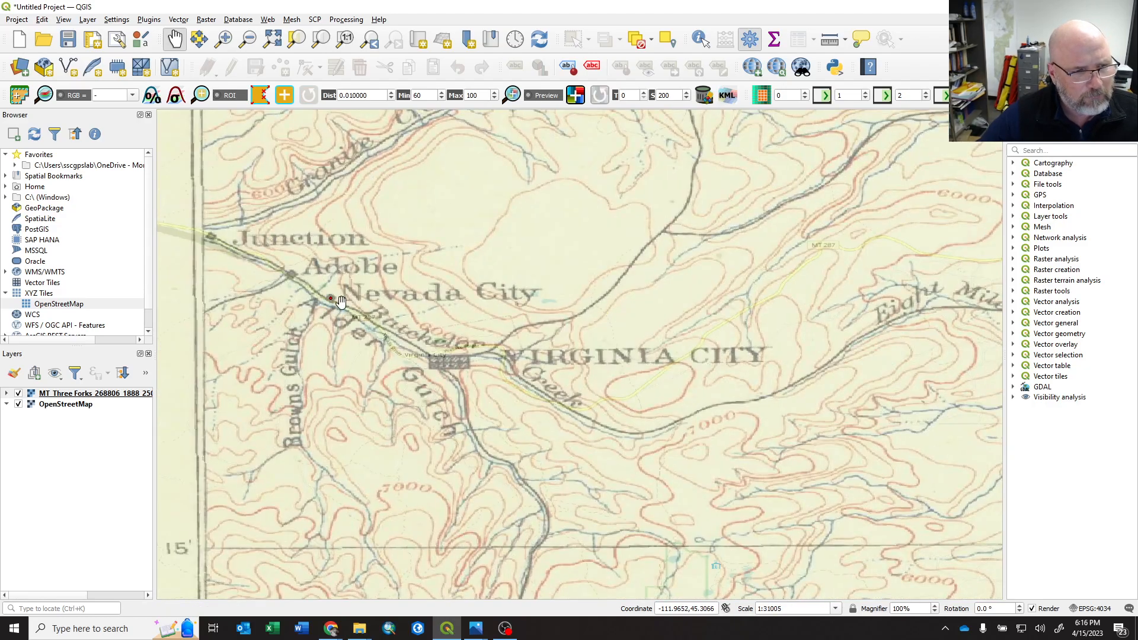
scroll(461, 367, "up", 1)
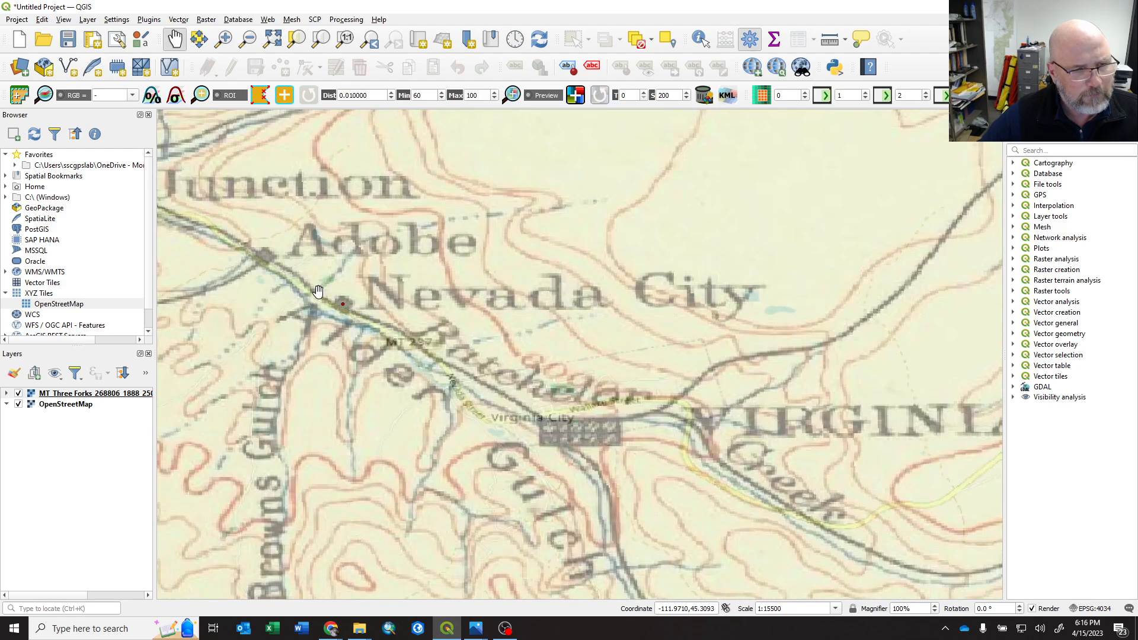
scroll(328, 298, "up", 1)
scroll(364, 325, "up", 1)
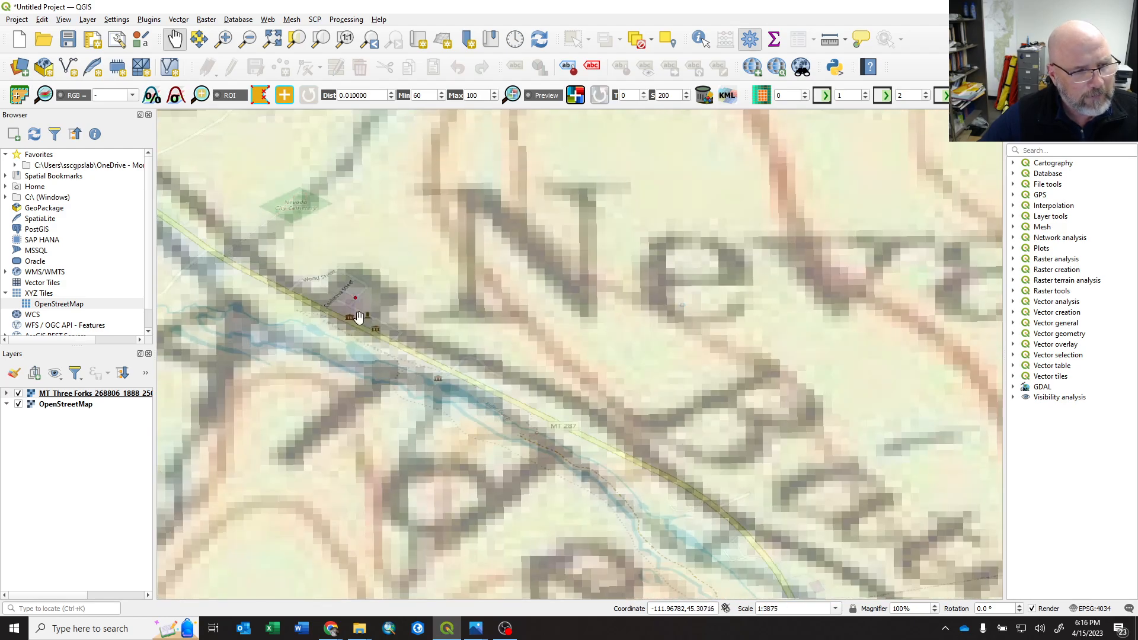
scroll(345, 292, "down", 2)
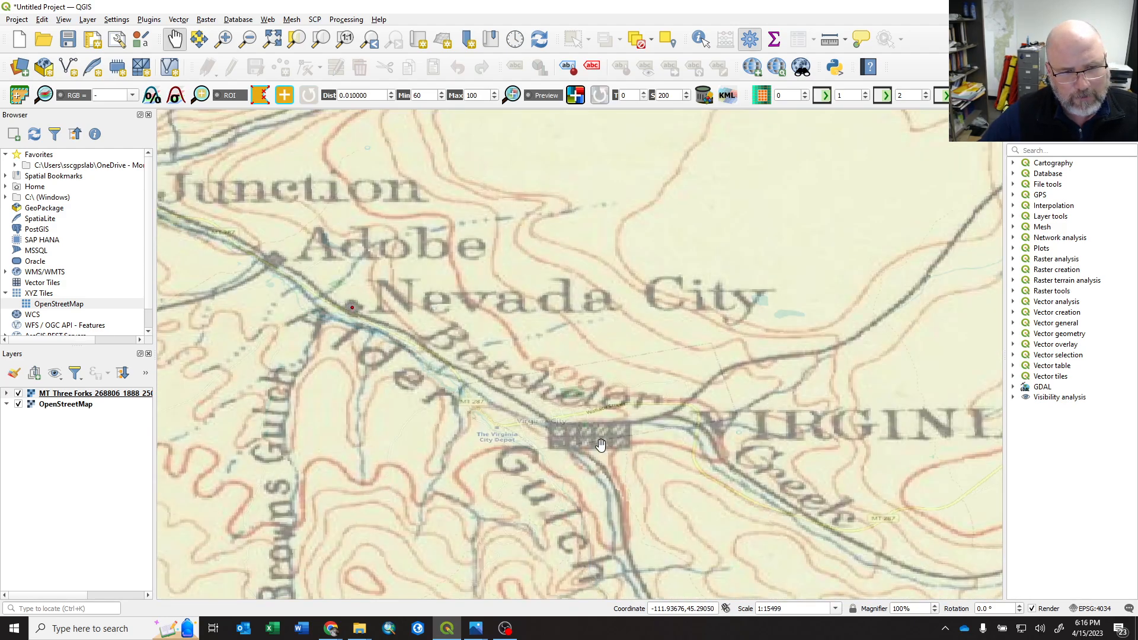
scroll(599, 444, "up", 1)
scroll(574, 421, "down", 3)
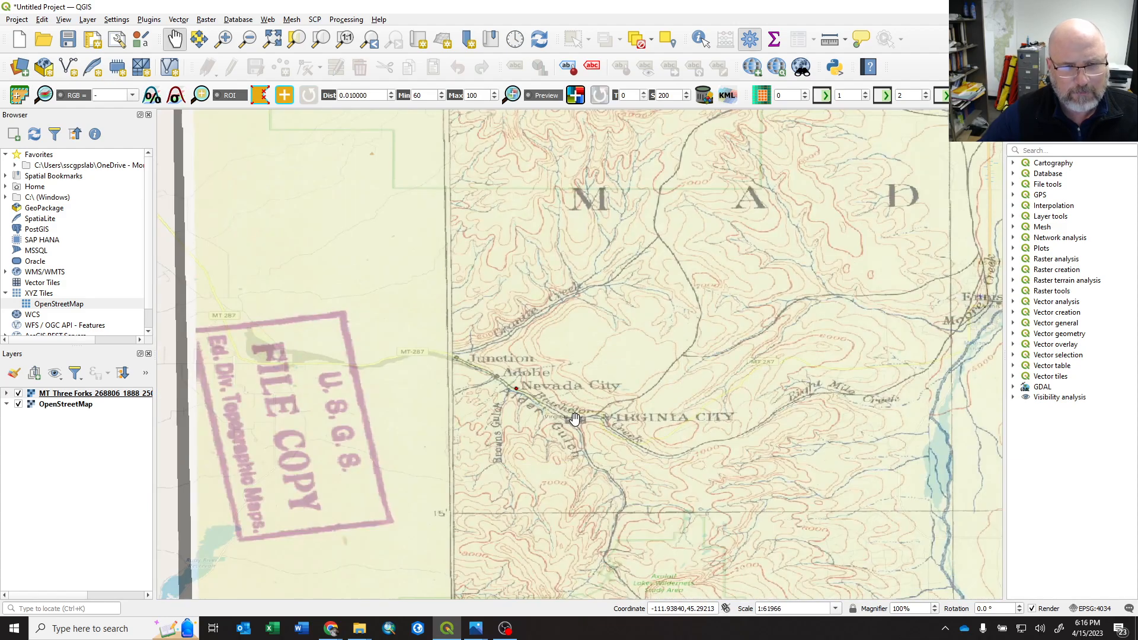
Check the alignment of roads and creeks around Red Bluff, Sterling and Hot Spring Creek.
left_click_drag(601, 267, 521, 445)
left_click_drag(947, 306, 595, 343)
left_click_drag(655, 224, 590, 422)
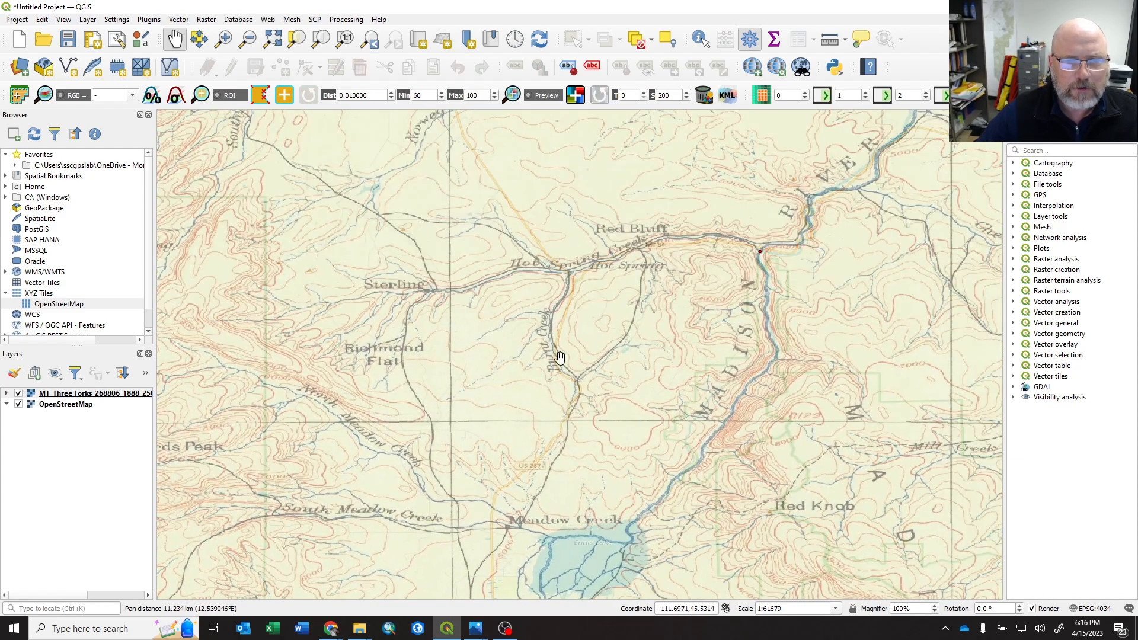
scroll(648, 239, "up", 2)
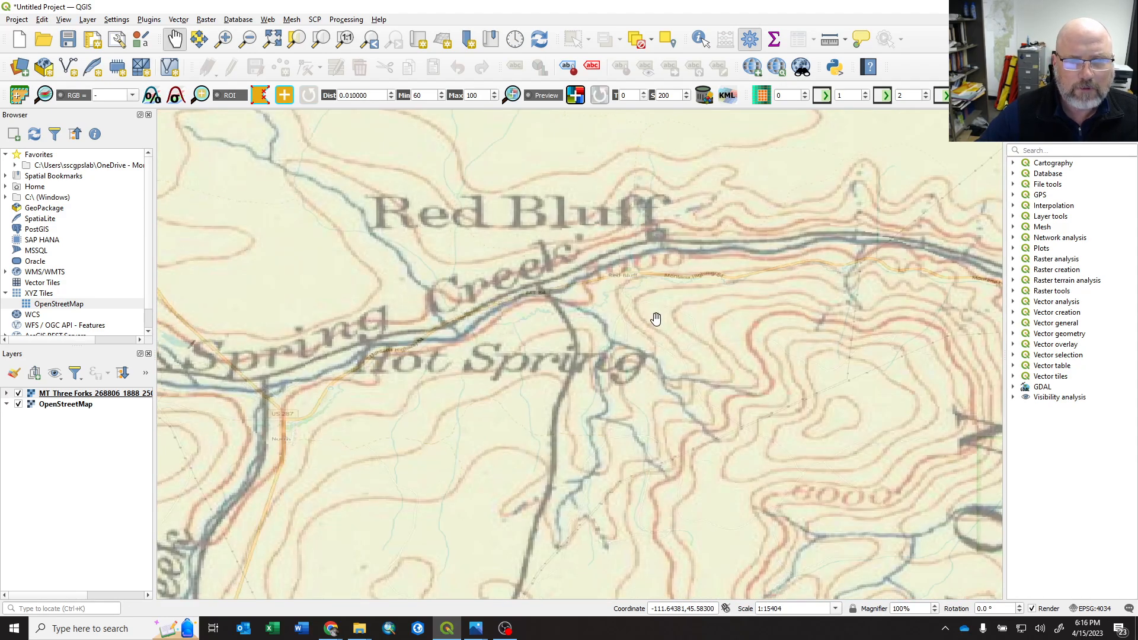
scroll(602, 243, "down", 1)
left_click_drag(476, 293, 827, 259)
left_click_drag(970, 241, 843, 262)
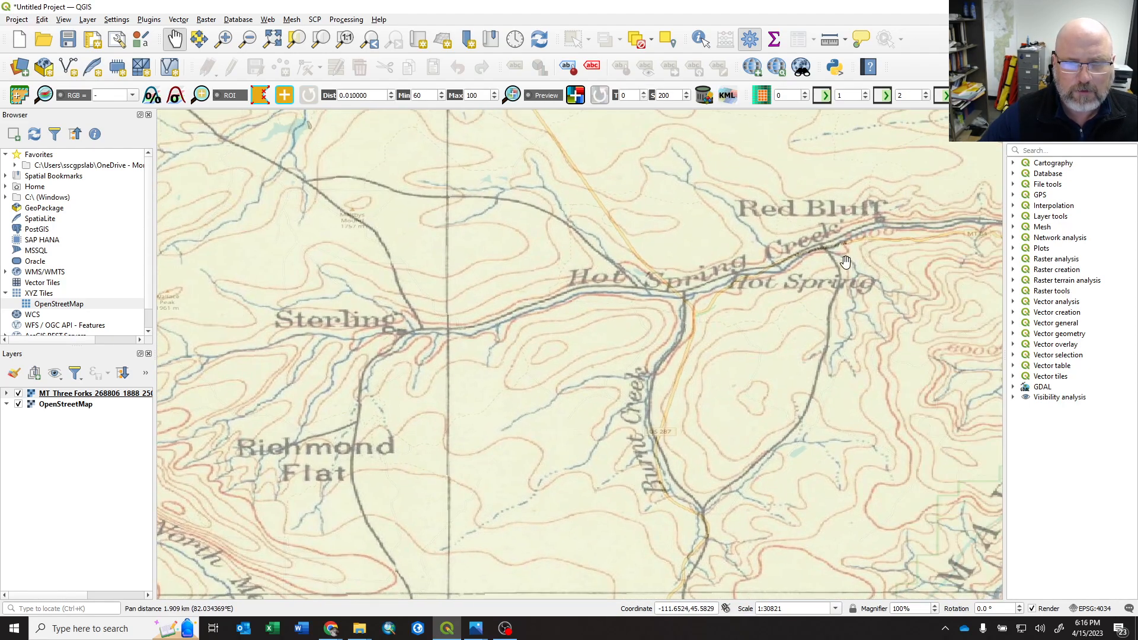
scroll(682, 291, "down", 2)
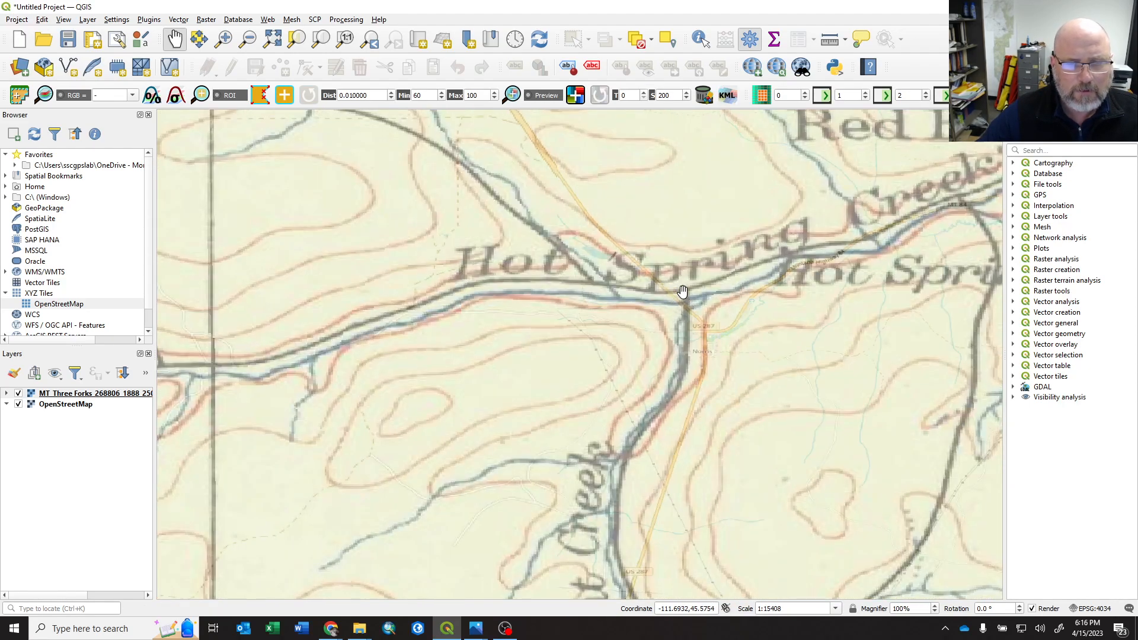
Inspect the overlay's fit along the Jefferson River and at Three Forks, then across the whole map sheet.
left_click_drag(663, 214, 652, 430)
left_click_drag(572, 173, 572, 407)
left_click_drag(919, 337, 772, 292)
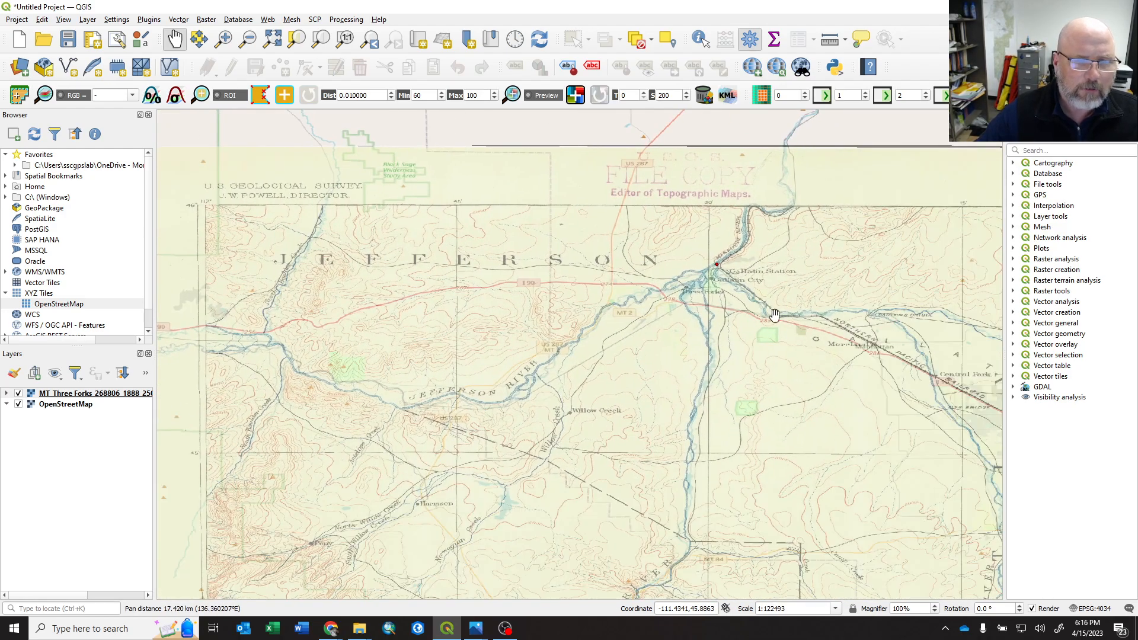
scroll(770, 325, "down", 1)
left_click_drag(800, 389, 577, 269)
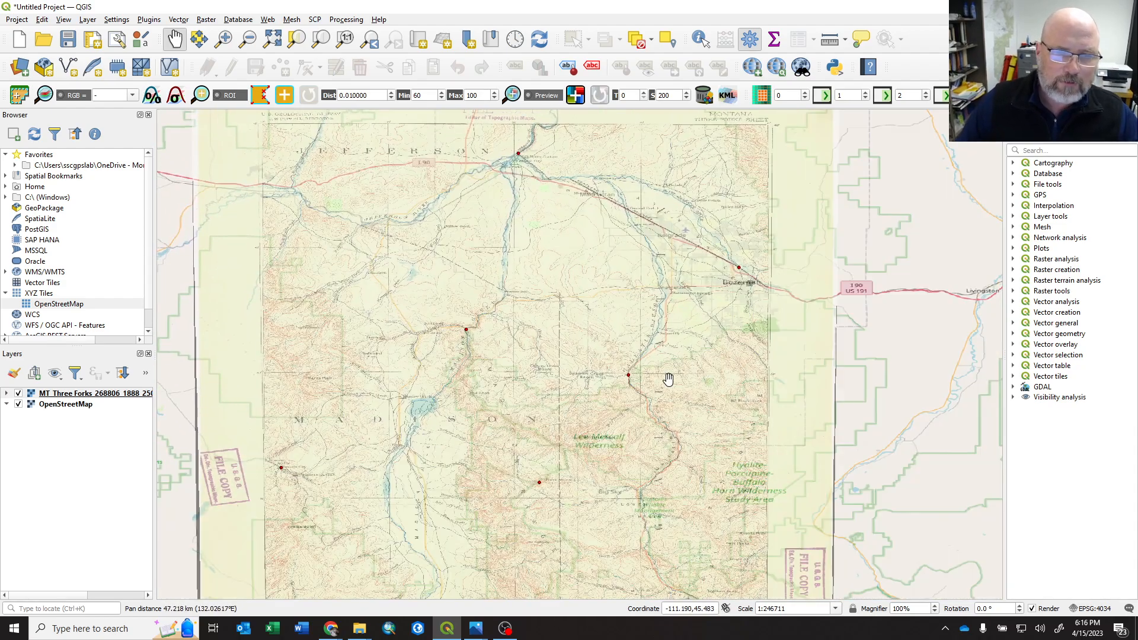
left_click_drag(668, 376, 690, 281)
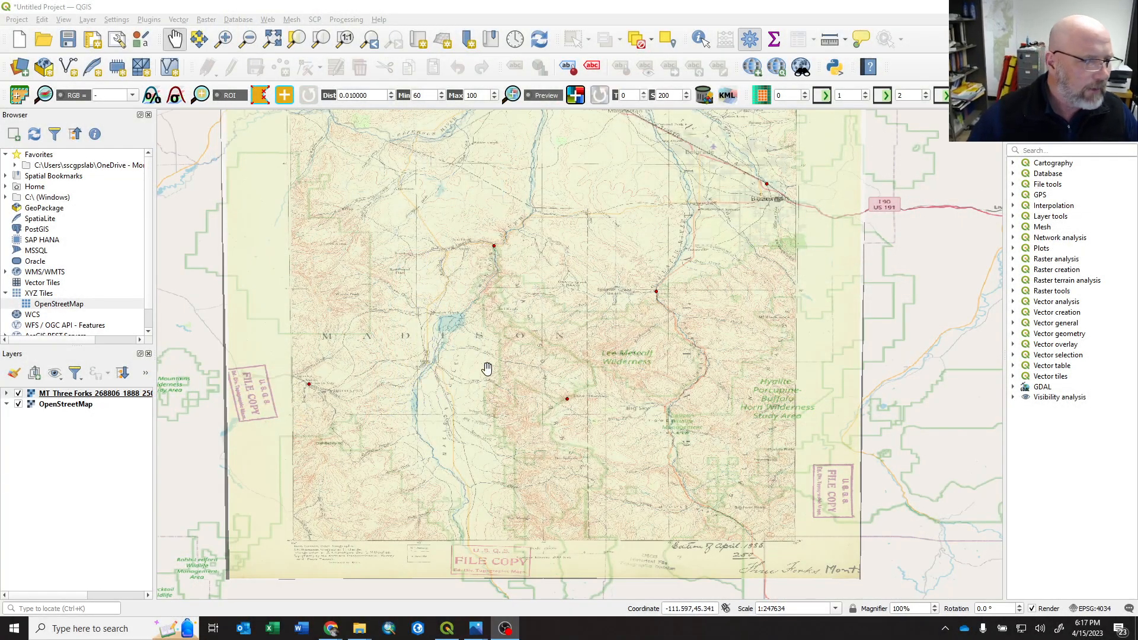
Collapse the XYZ Tiles entry and expand the ArcGIS REST Servers down to Montana State Library's MSDI_Framework services.
left_click(6, 294)
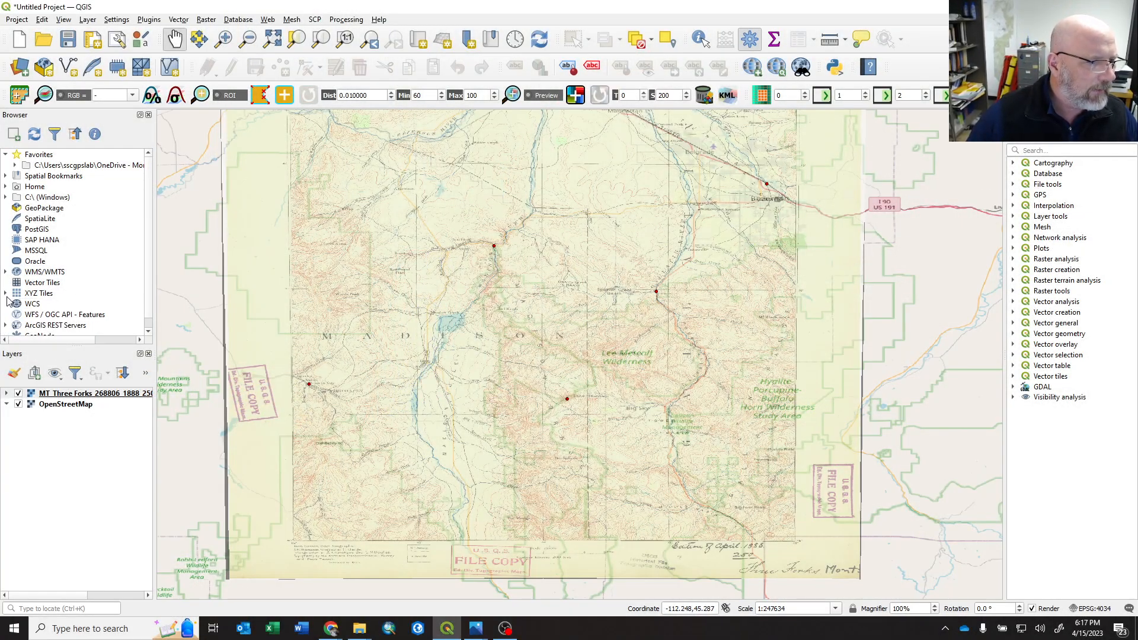
left_click(7, 325)
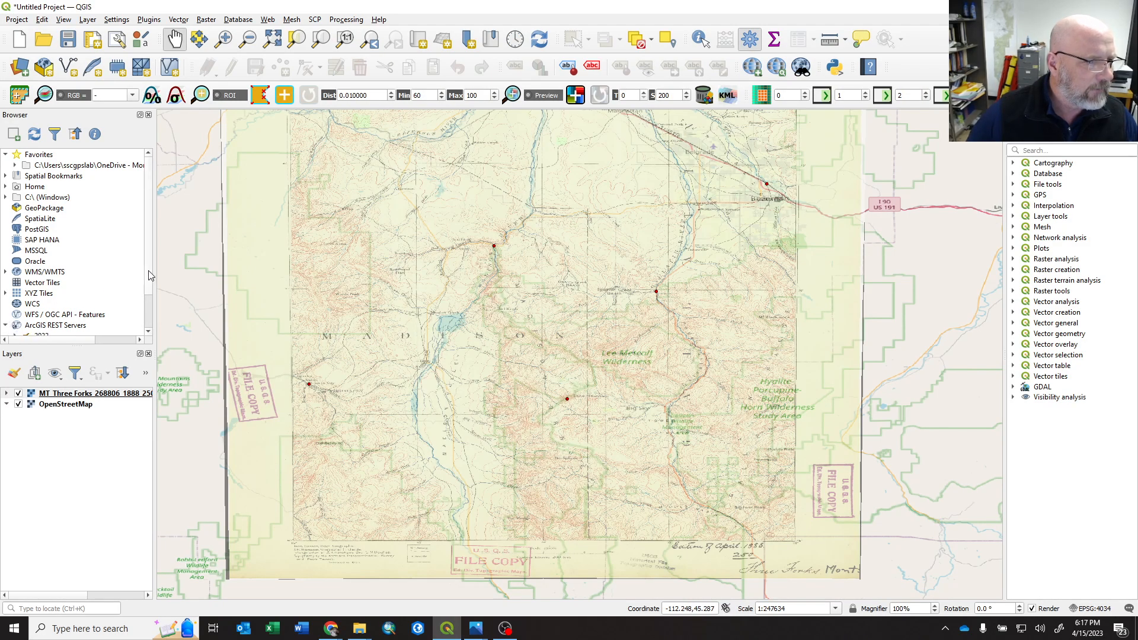
scroll(142, 296, "down", 2)
left_click(15, 315)
scroll(82, 287, "down", 2)
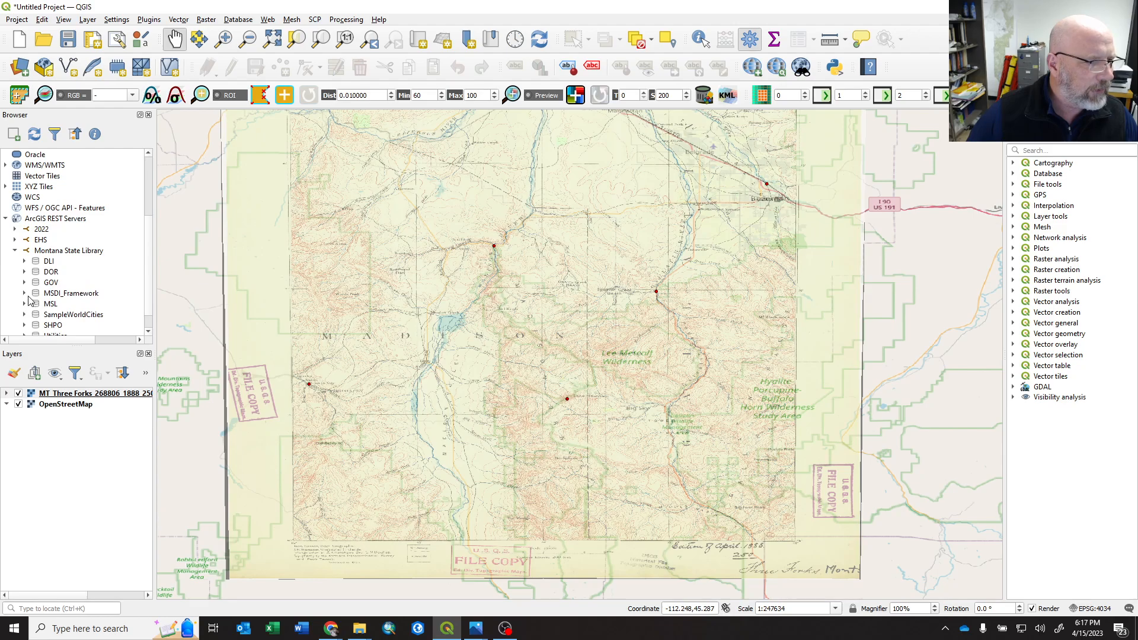
scroll(84, 292, "down", 4)
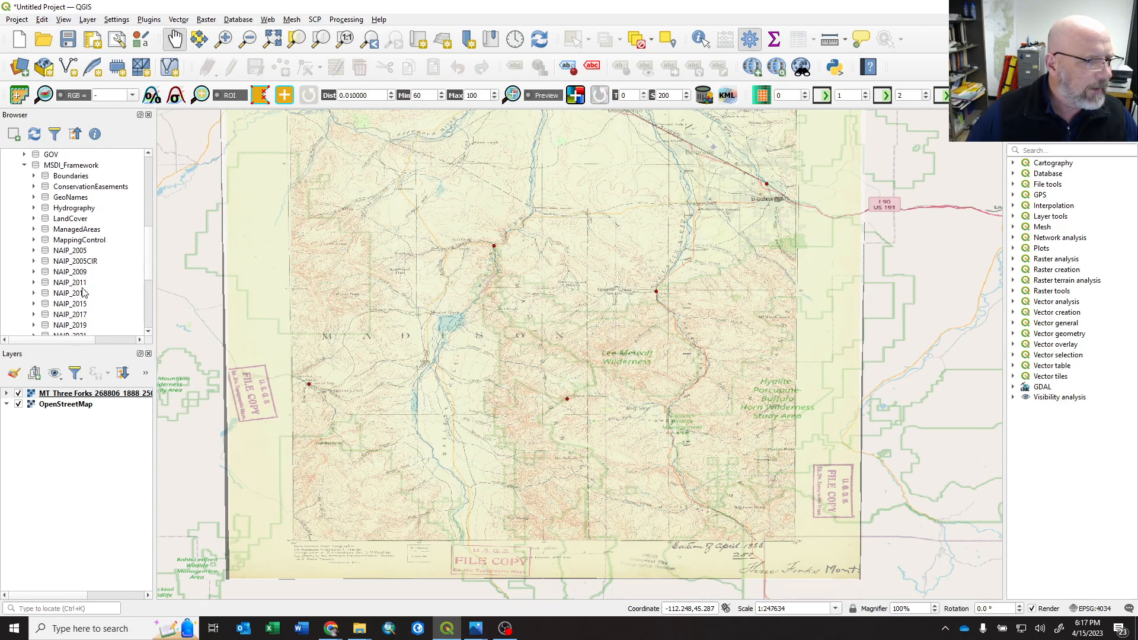
Add the All Roads layer from the MSDI_Framework Transportation service to the map.
scroll(83, 291, "down", 3)
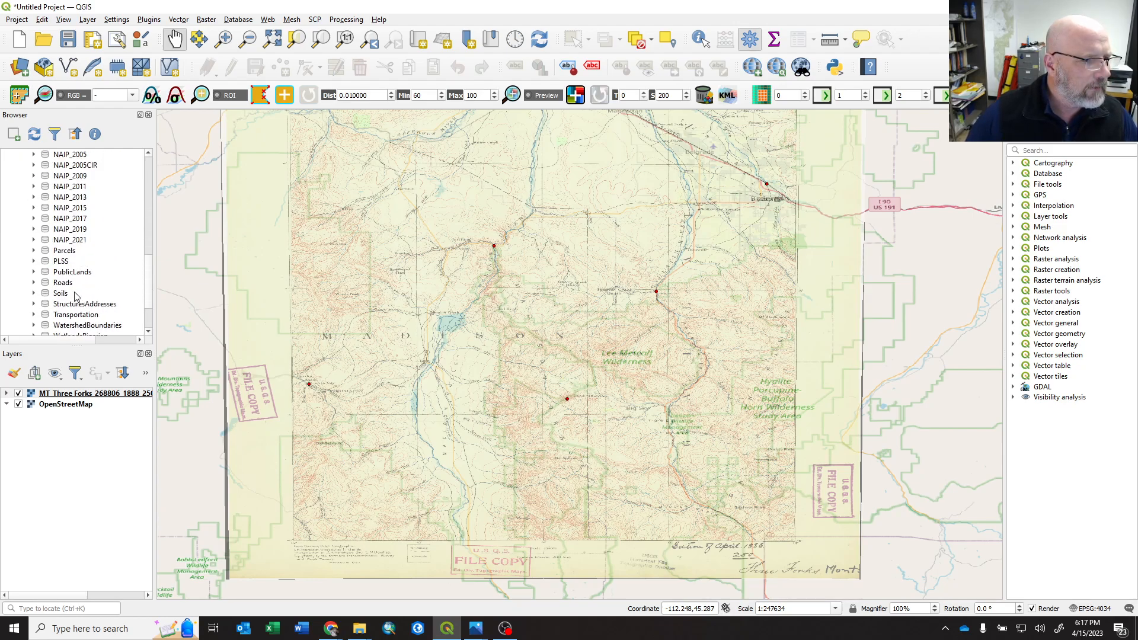
left_click(33, 315)
scroll(109, 282, "down", 3)
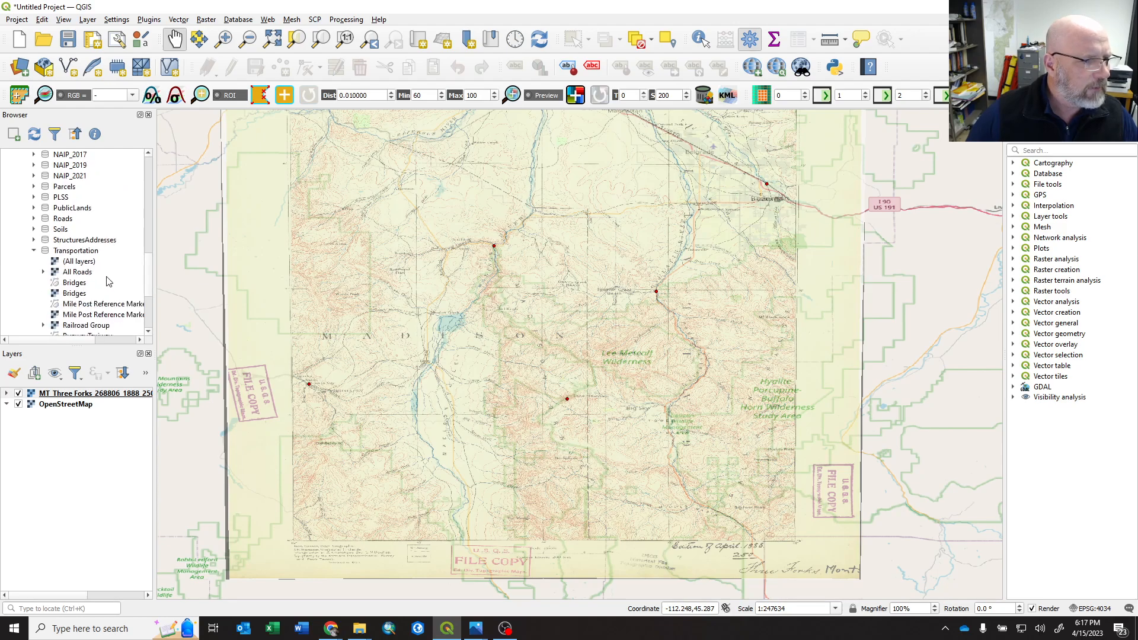
scroll(122, 284, "down", 1)
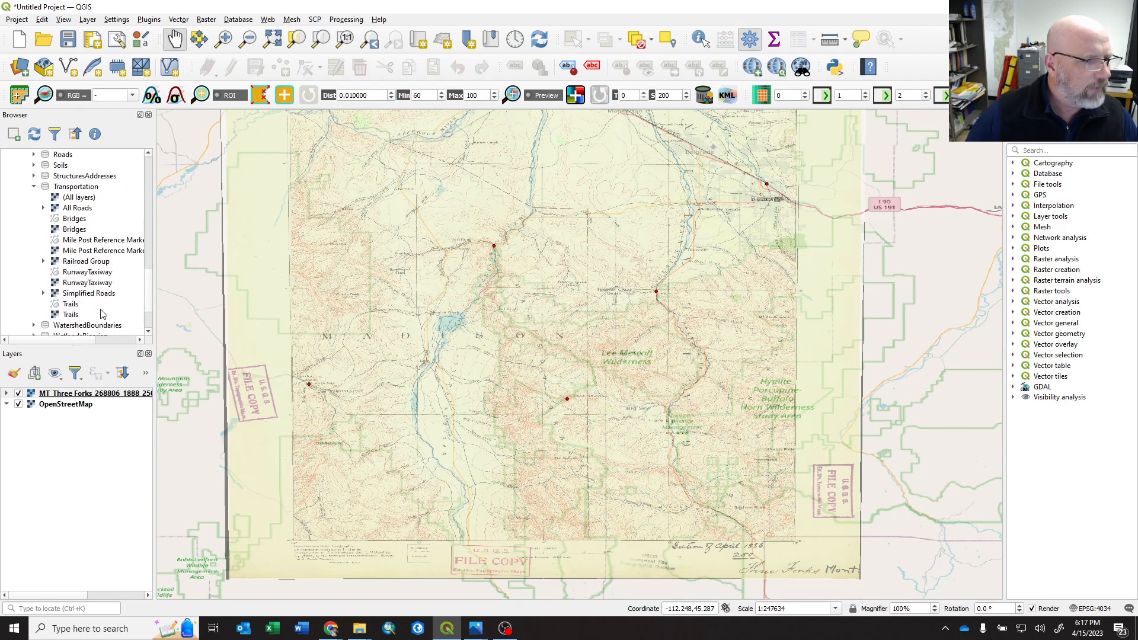
left_click(77, 208)
mouse_move(59, 214)
left_mouse_down()
mouse_move(483, 292)
mouse_move(467, 289)
left_mouse_up()
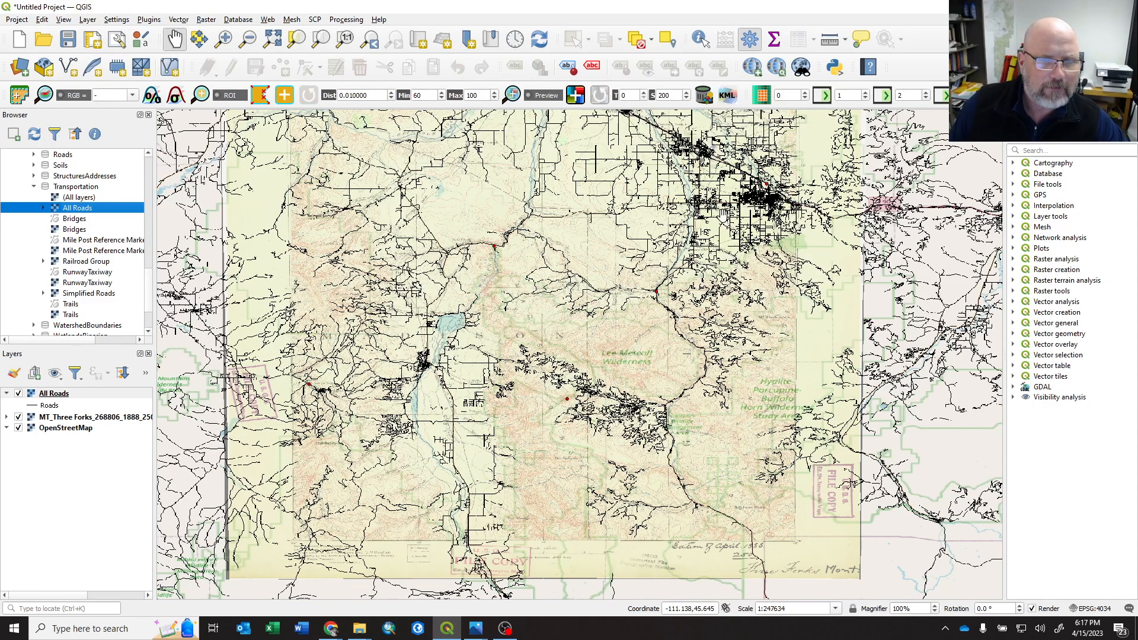
Set the global opacity of the 1888 Three Forks map layer to 100%.
scroll(771, 189, "up", 2)
left_click_drag(594, 170, 674, 397)
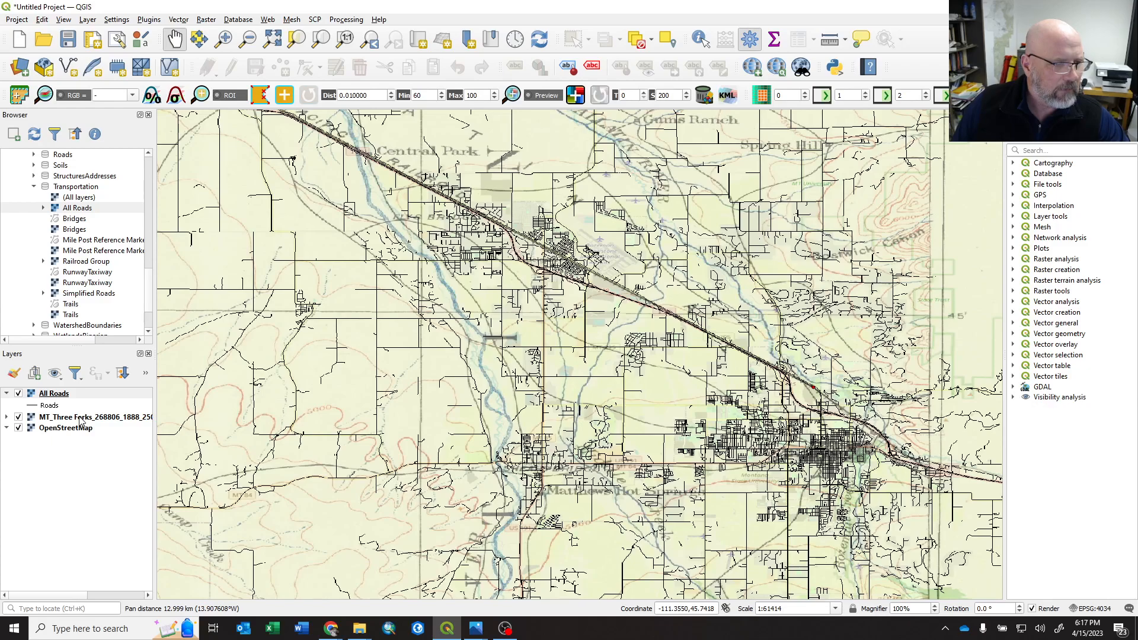
left_click(82, 418)
right_click(82, 418)
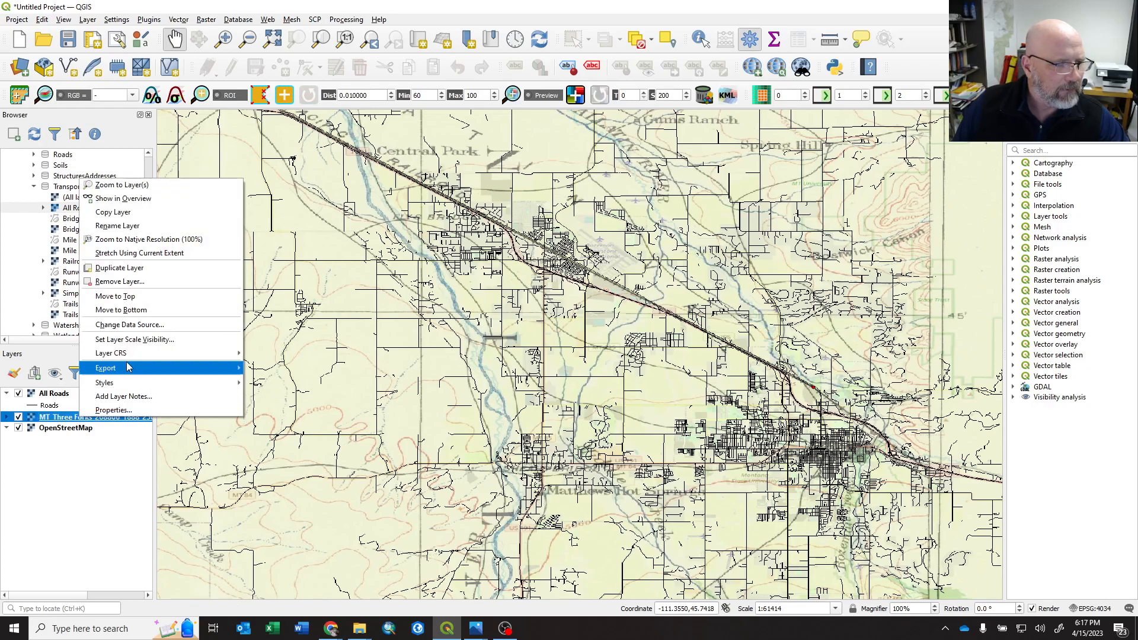
left_click(143, 409)
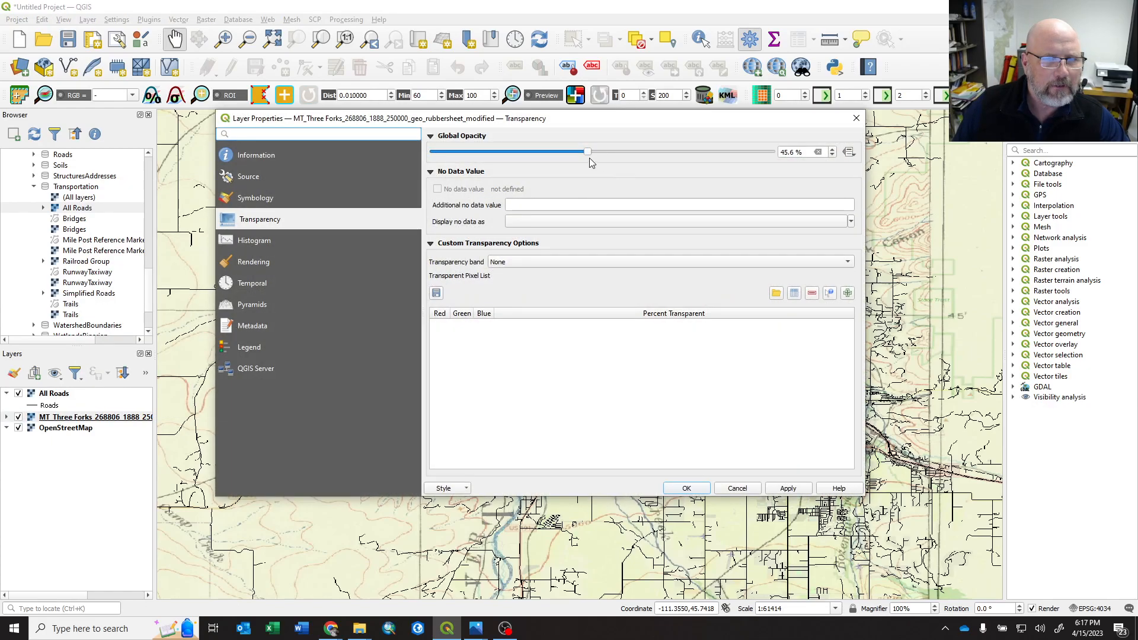
left_click_drag(586, 154, 774, 152)
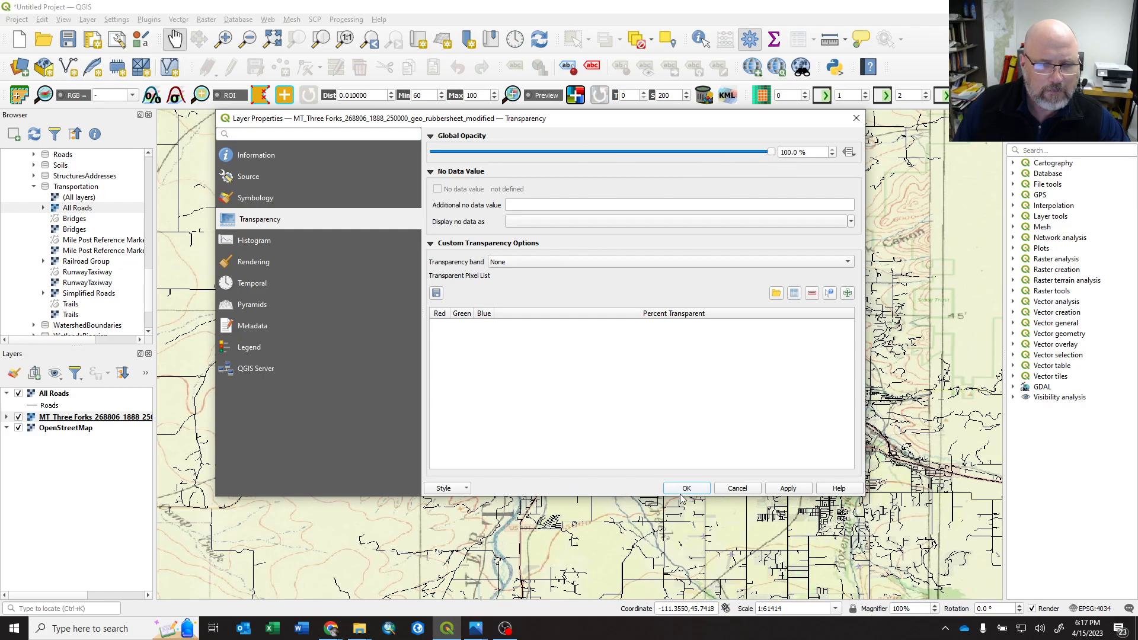
left_click(686, 488)
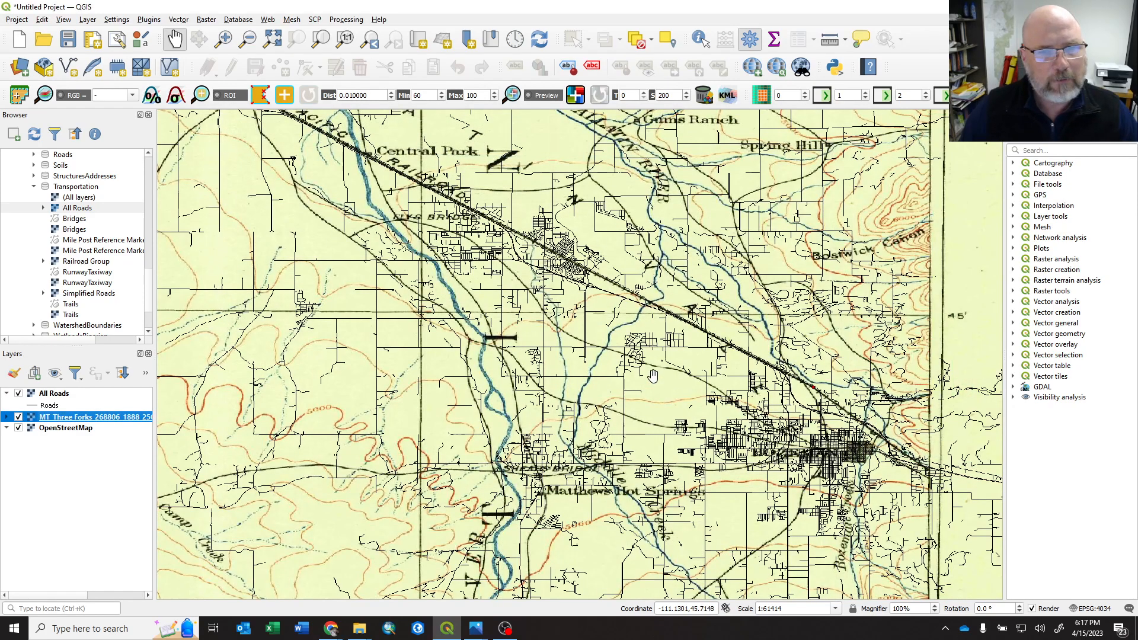
Compare the modern roads with the 1888 map along the Northern Pacific Railroad from Central Park to Moreland.
left_click_drag(487, 229, 617, 452)
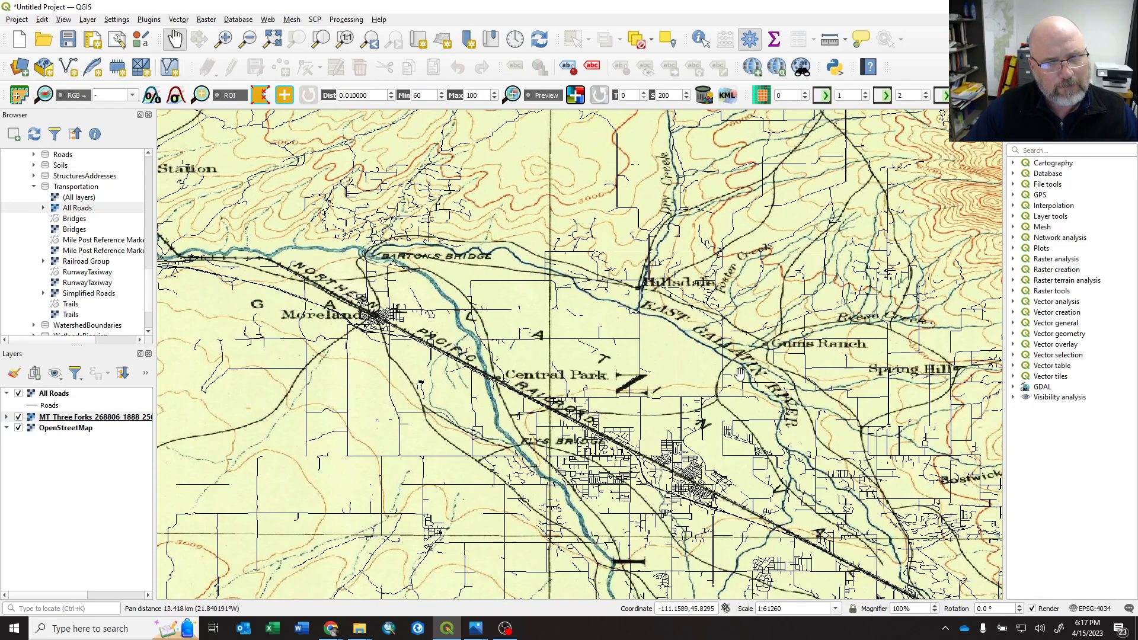
left_click_drag(386, 372, 597, 341)
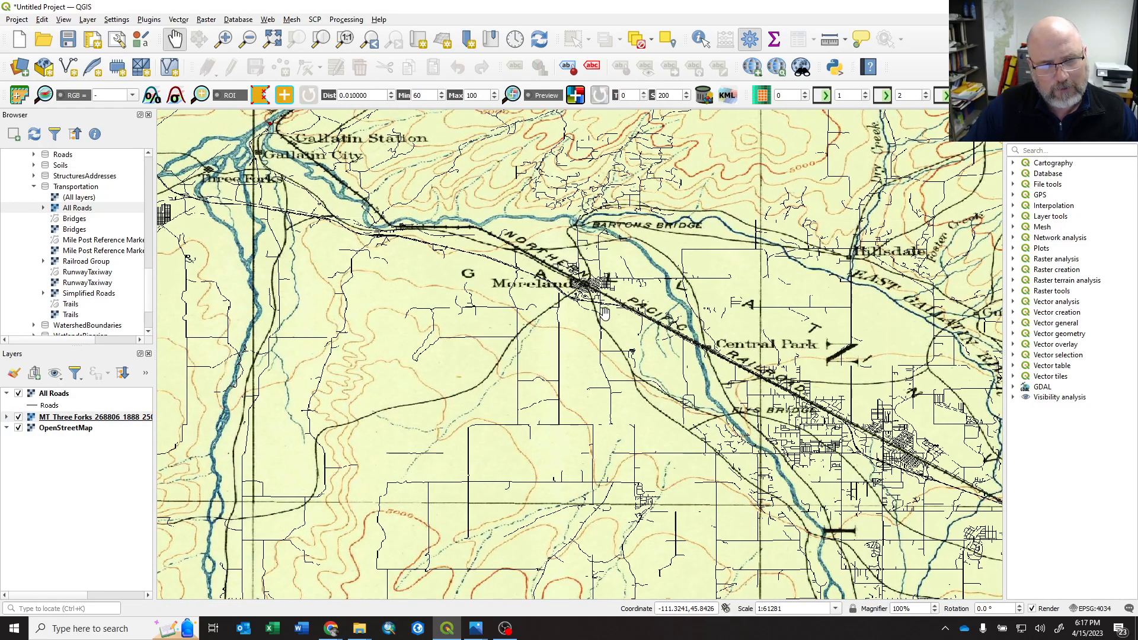
scroll(590, 291, "up", 1)
scroll(560, 272, "up", 1)
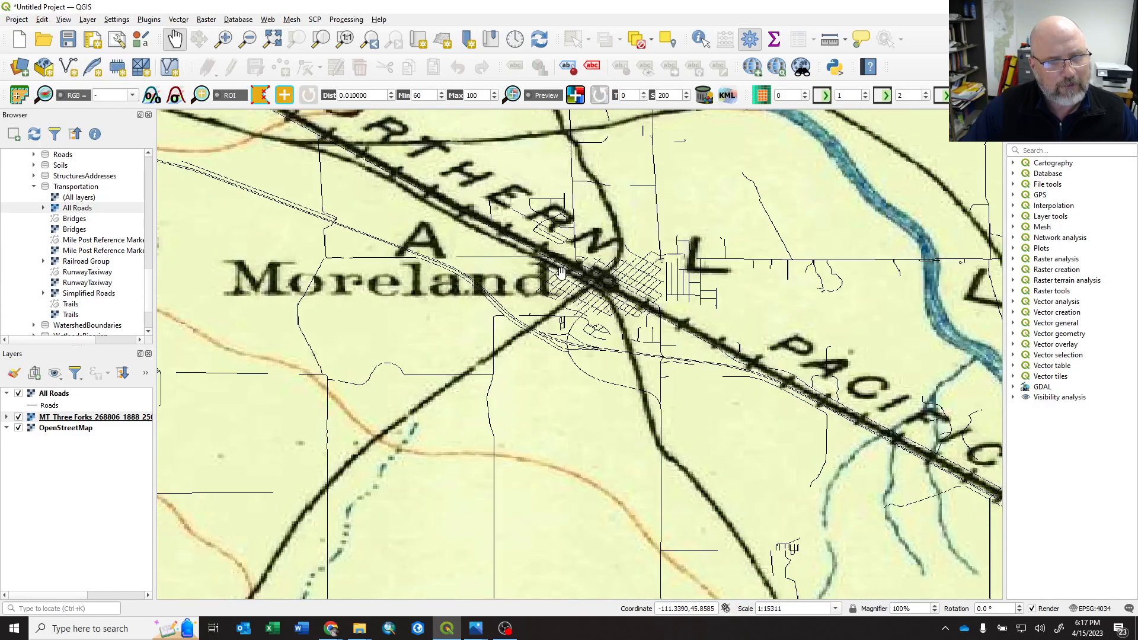
scroll(579, 295, "down", 3)
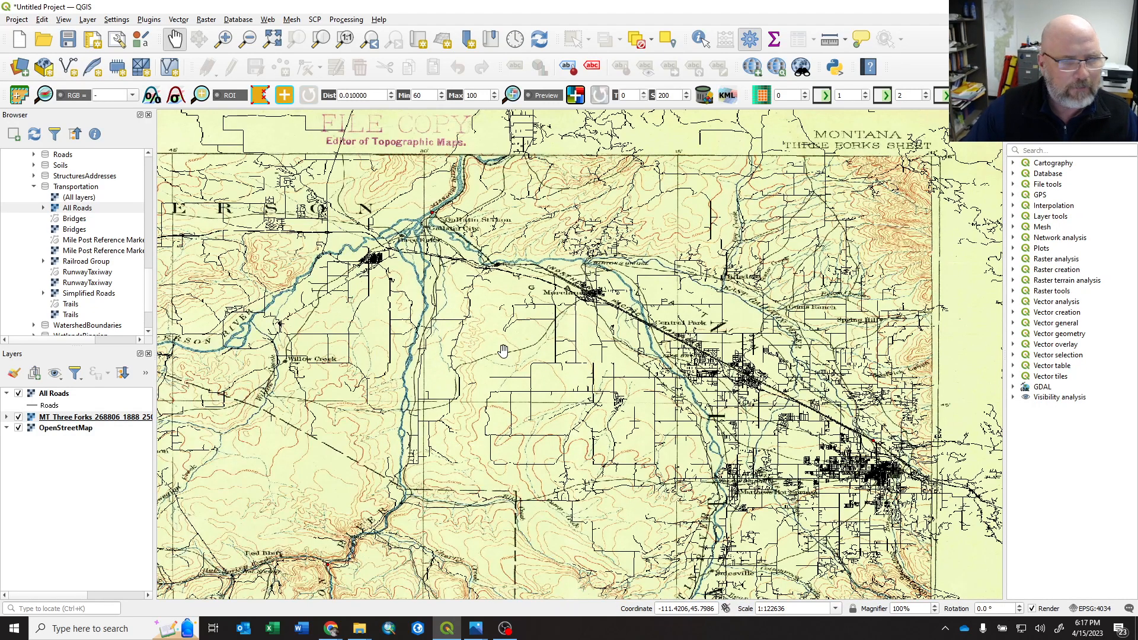
Compare the modern Three Forks street grid with the town's 1888 location, then review the roads across the whole sheet.
left_click_drag(343, 220, 528, 295)
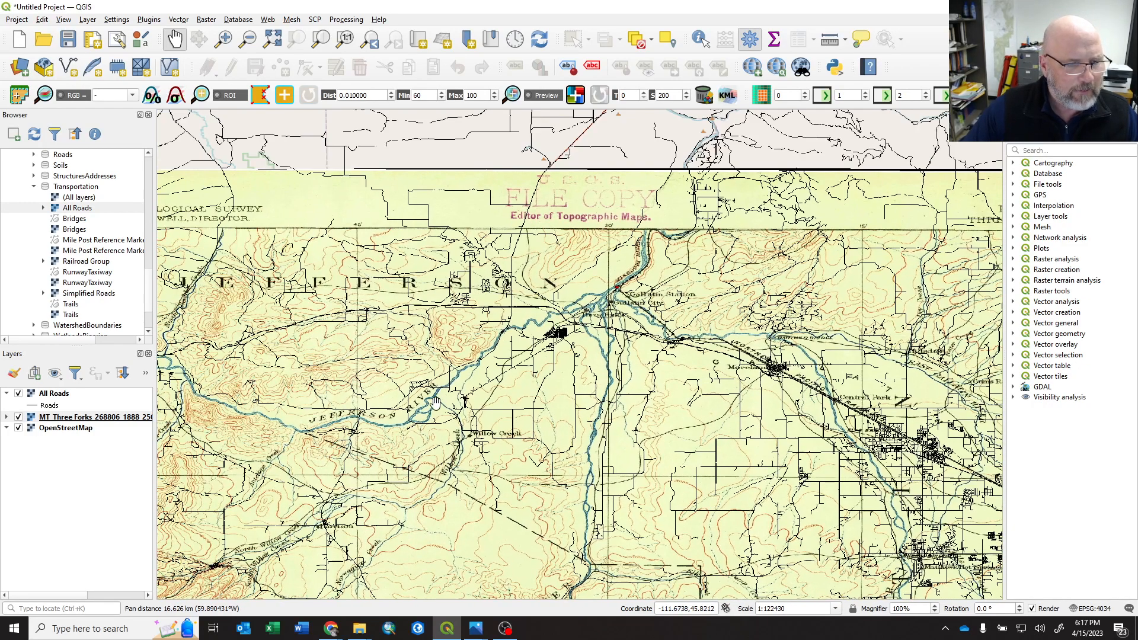
scroll(597, 307, "up", 2)
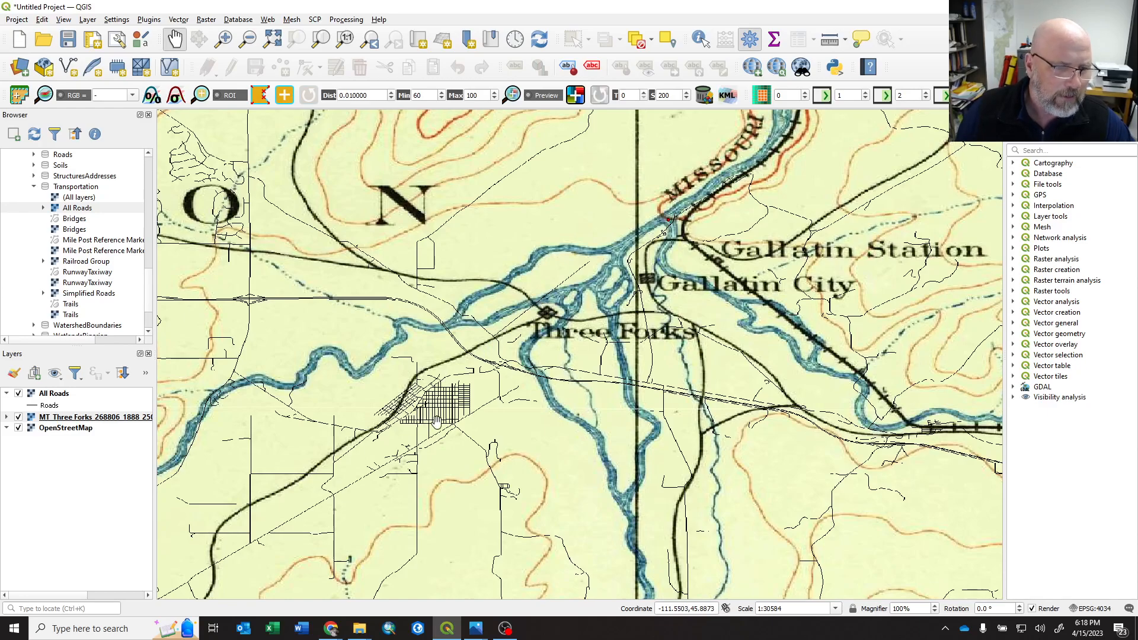
left_click_drag(418, 419, 538, 312)
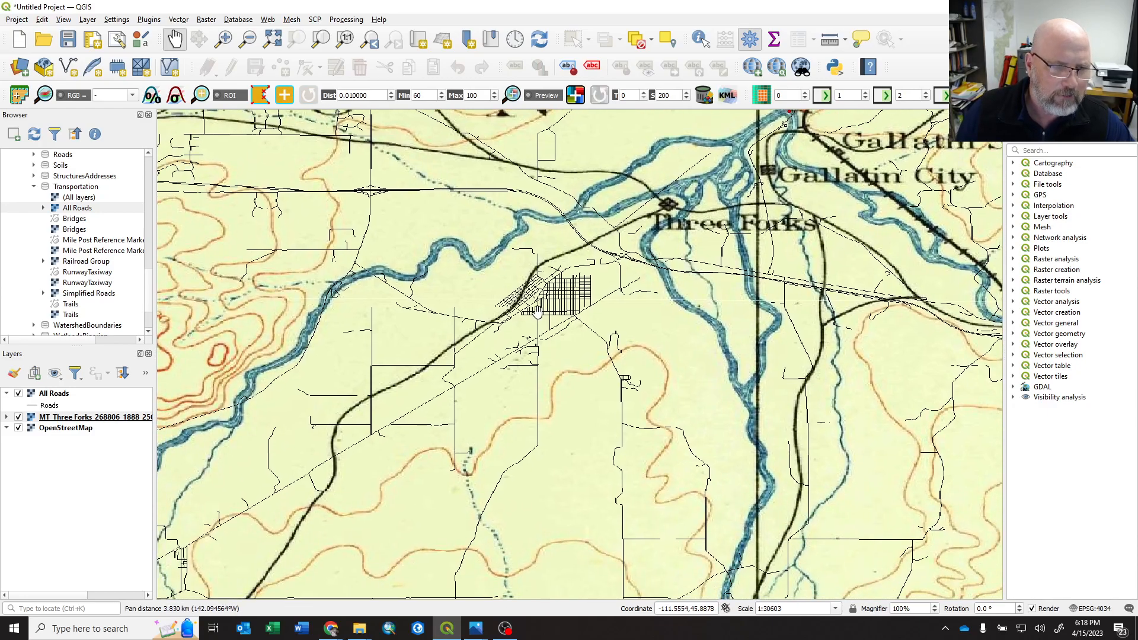
scroll(551, 306, "up", 1)
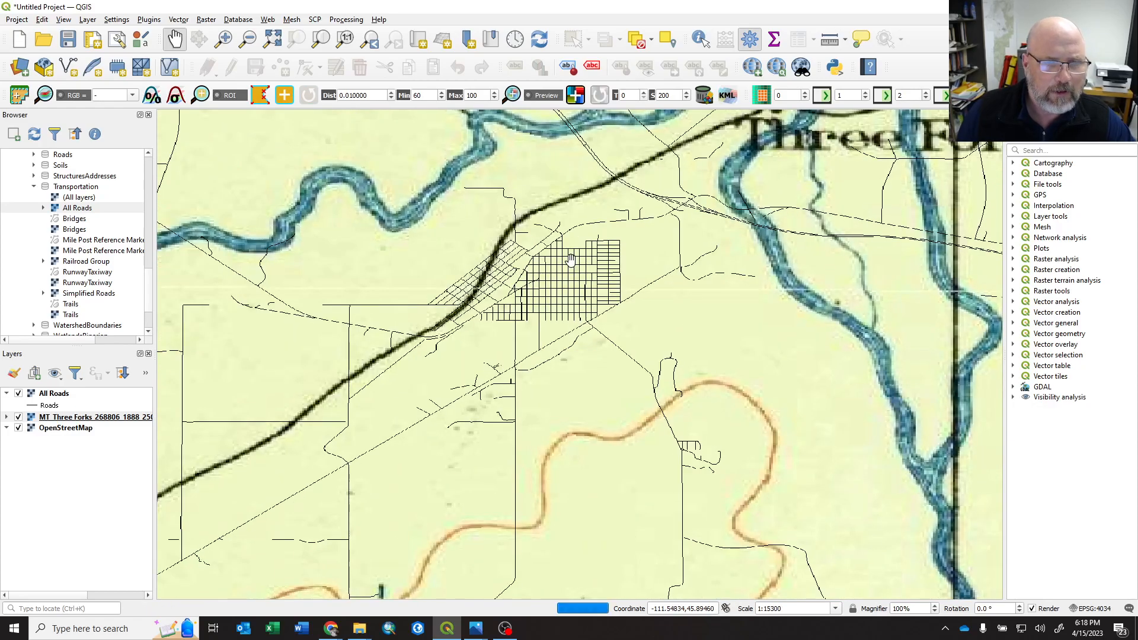
left_click_drag(596, 240, 529, 397)
scroll(529, 398, "down", 1)
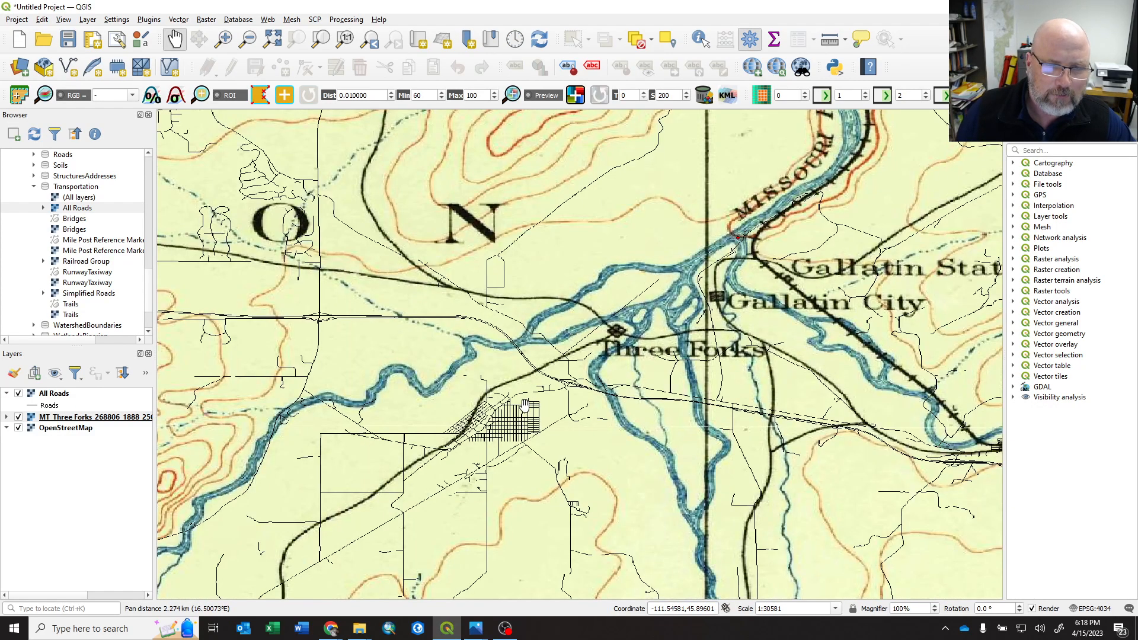
scroll(525, 405, "down", 2)
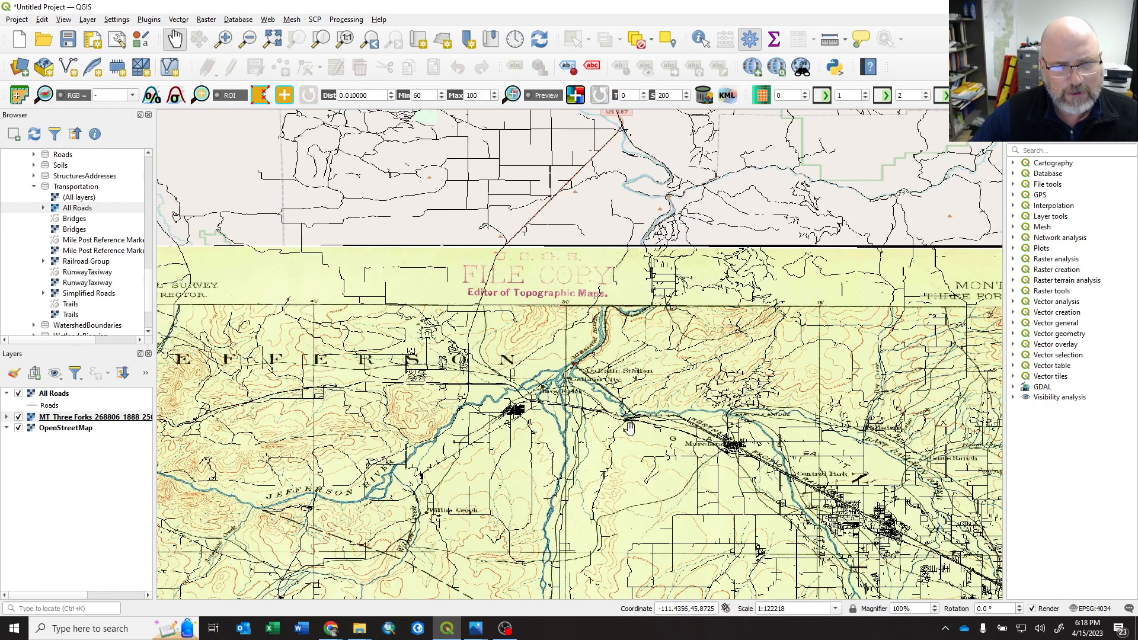
left_click_drag(630, 427, 489, 156)
scroll(583, 354, "down", 1)
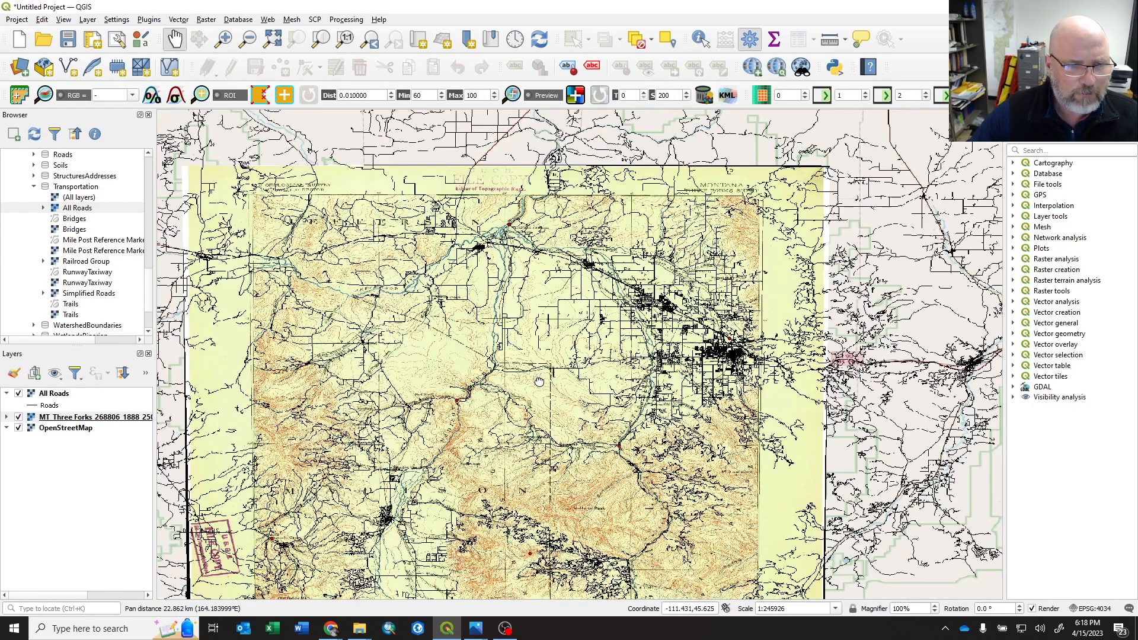
left_click_drag(539, 381, 581, 310)
scroll(580, 309, "down", 1)
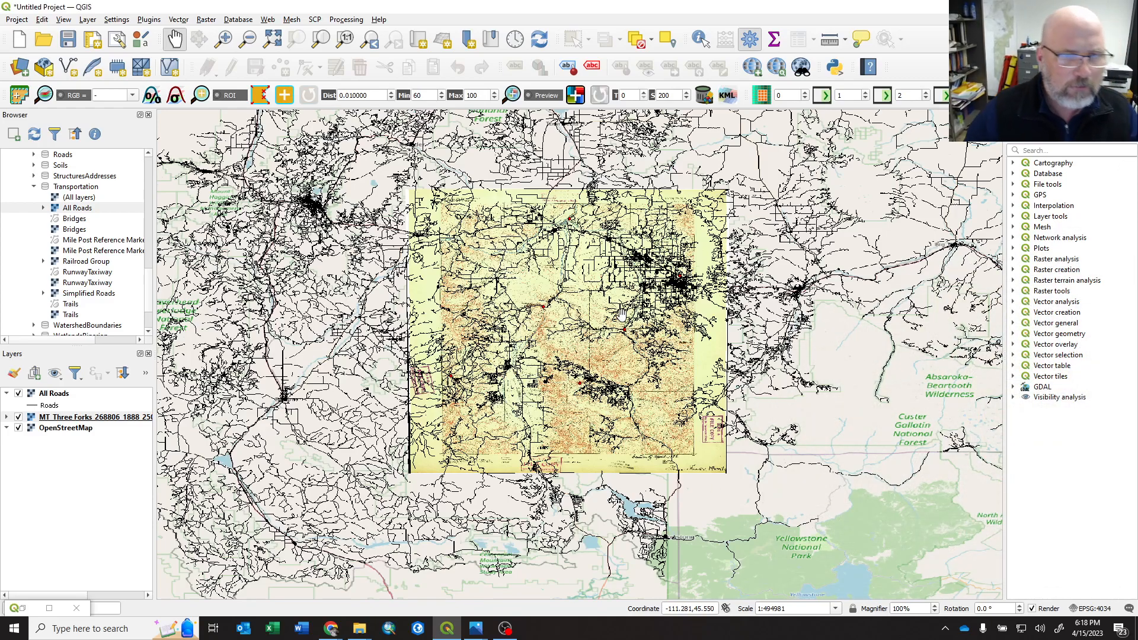
Change the project coordinate reference system to WGS 84 / Pseudo-Mercator (EPSG:3857).
left_click(16, 21)
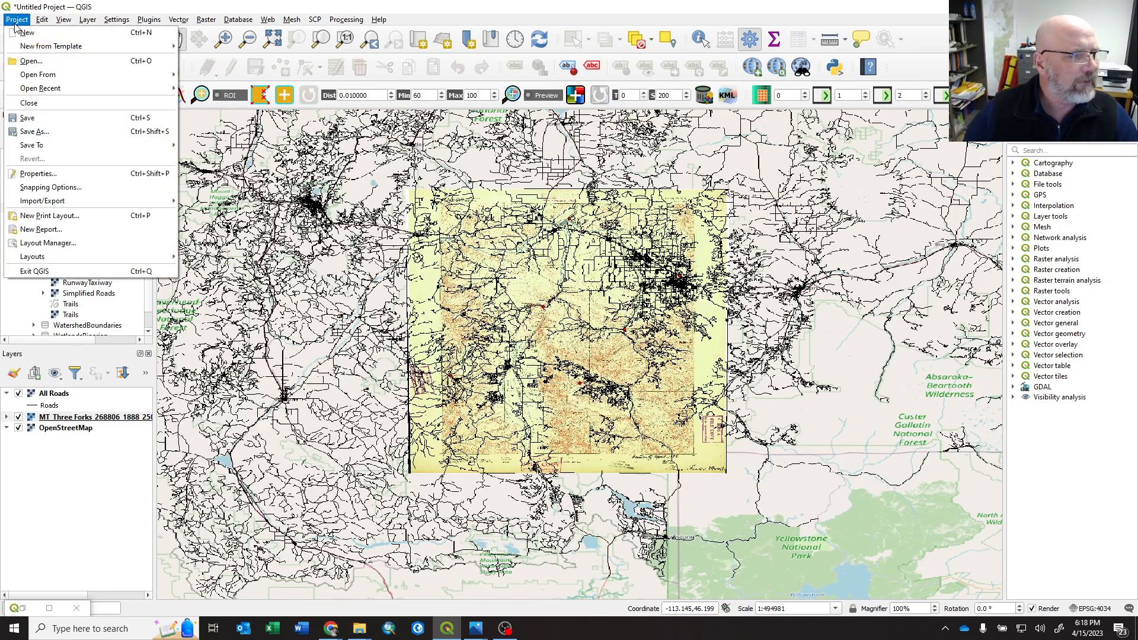
left_click(70, 174)
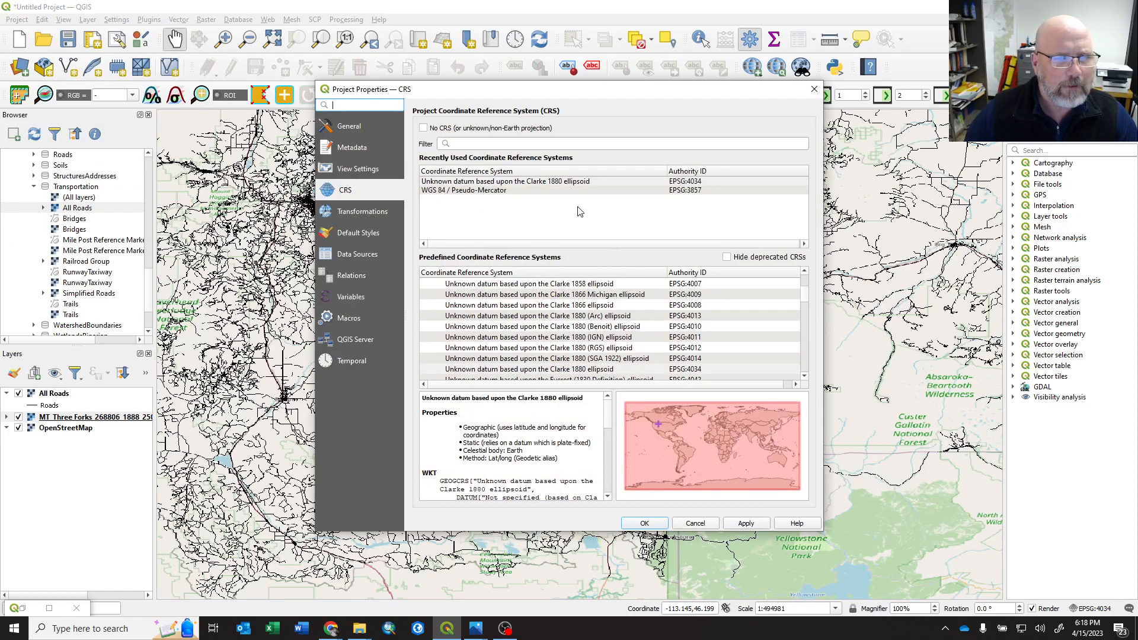
left_click(477, 191)
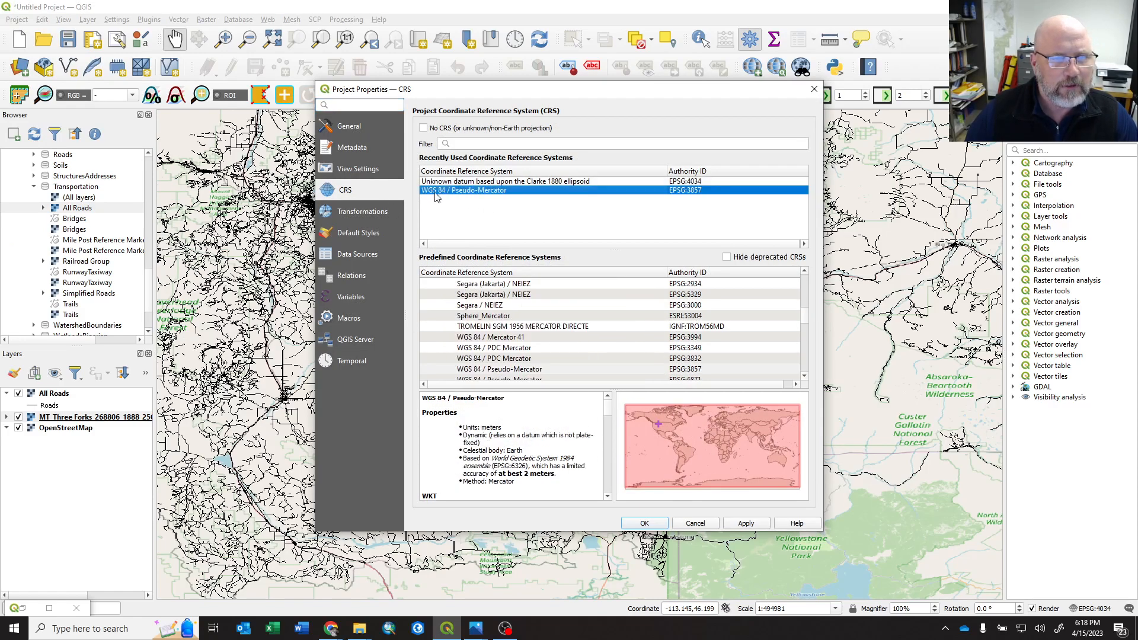
left_click(645, 524)
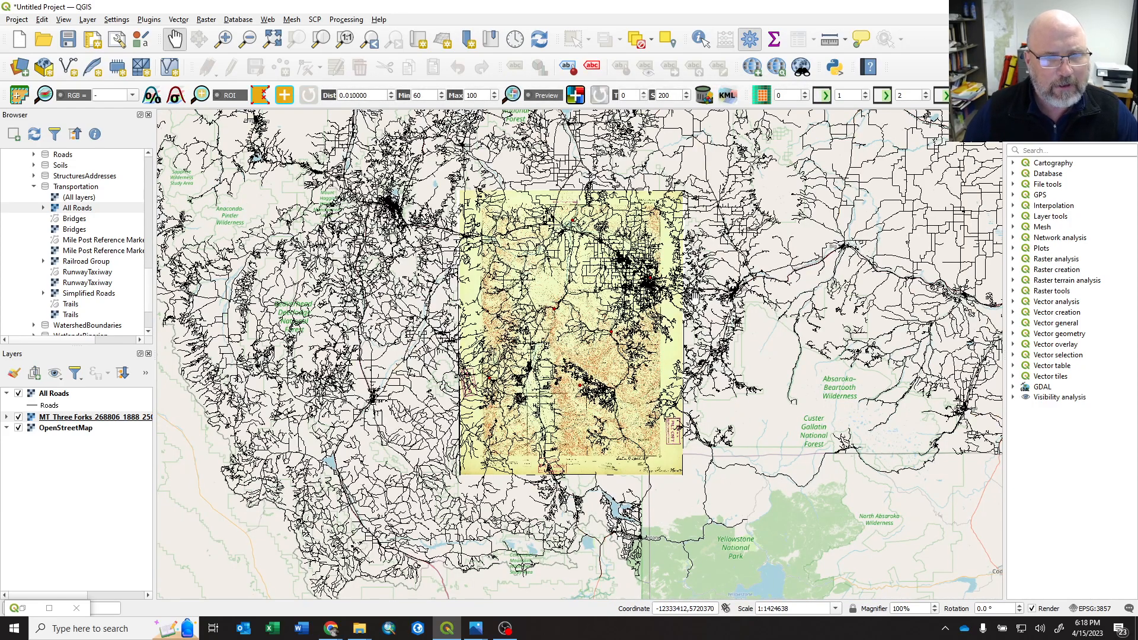
Check how the modern roads line up with the 1888 map at Bozeman and northwest along the railroad.
scroll(681, 309, "up", 1)
left_click_drag(611, 229, 650, 337)
scroll(712, 386, "up", 1)
scroll(648, 350, "up", 1)
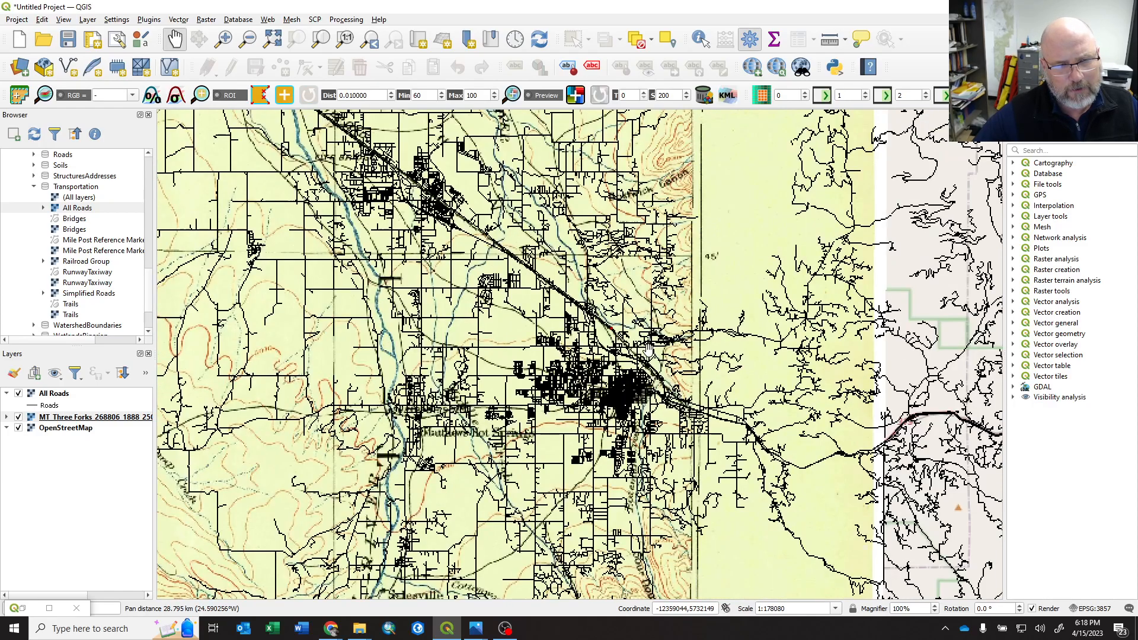
scroll(677, 370, "up", 1)
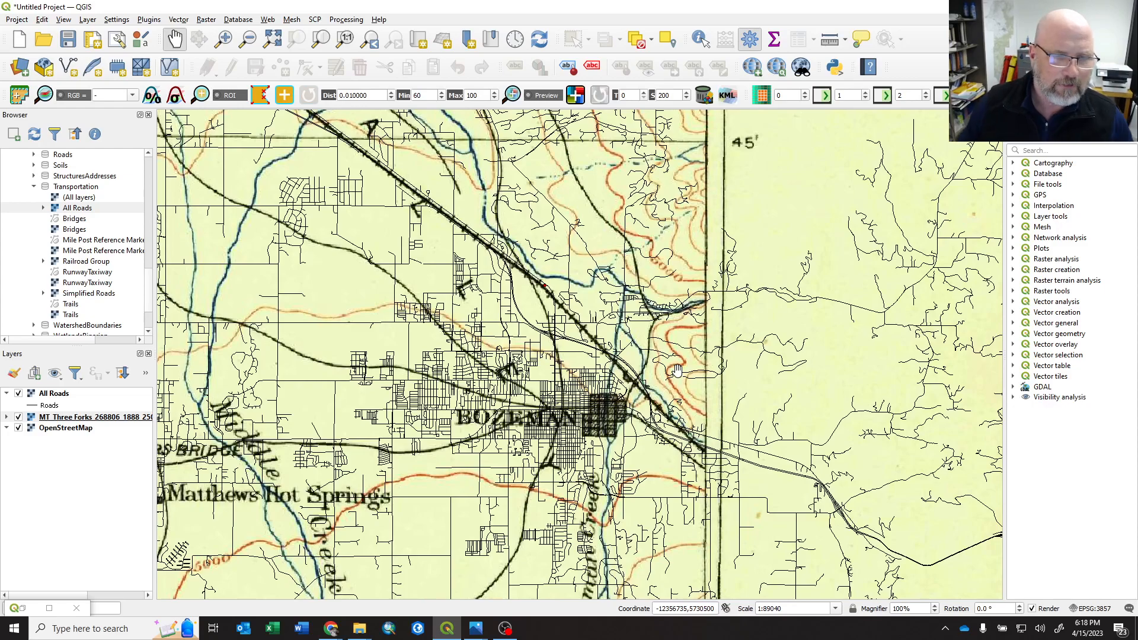
left_click_drag(463, 310, 781, 409)
left_click_drag(524, 187, 747, 436)
scroll(550, 370, "down", 1)
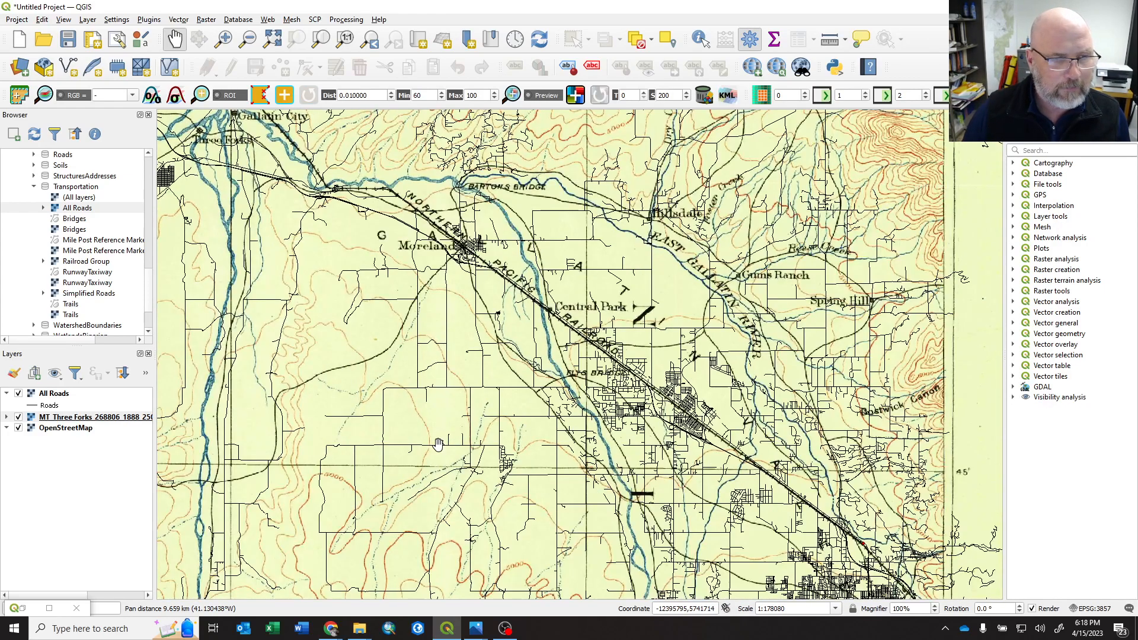
Inspect the road overlay around Three Forks, the Jefferson River and Willow Creek.
left_click_drag(193, 217, 492, 278)
left_click_drag(371, 481, 511, 285)
left_click_drag(549, 145, 459, 382)
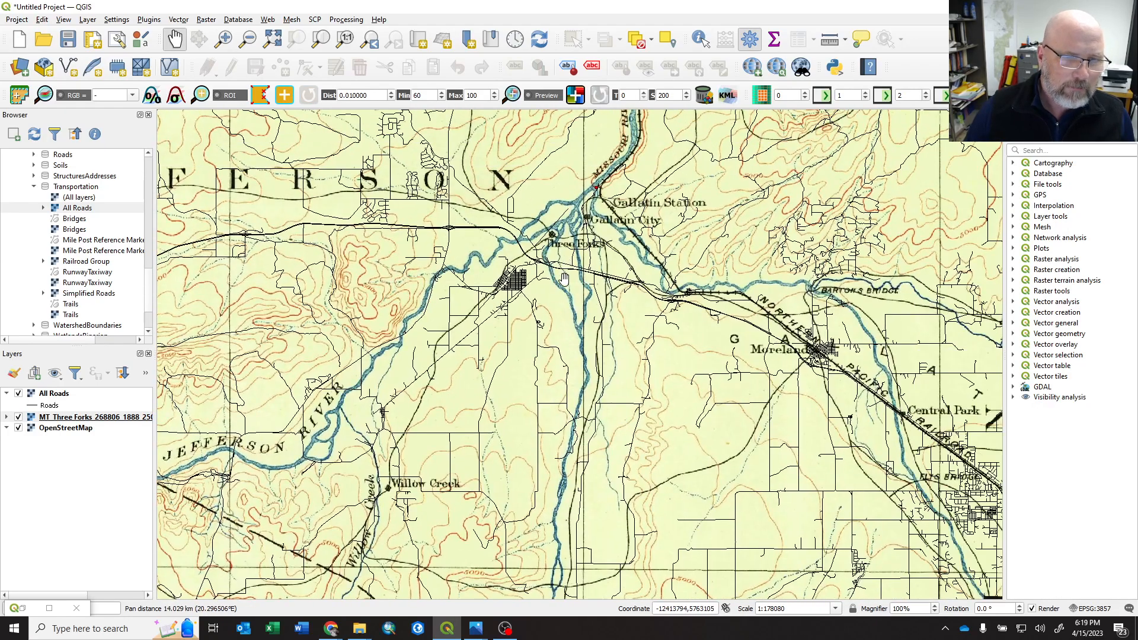
left_click_drag(398, 470, 454, 363)
scroll(454, 363, "up", 1)
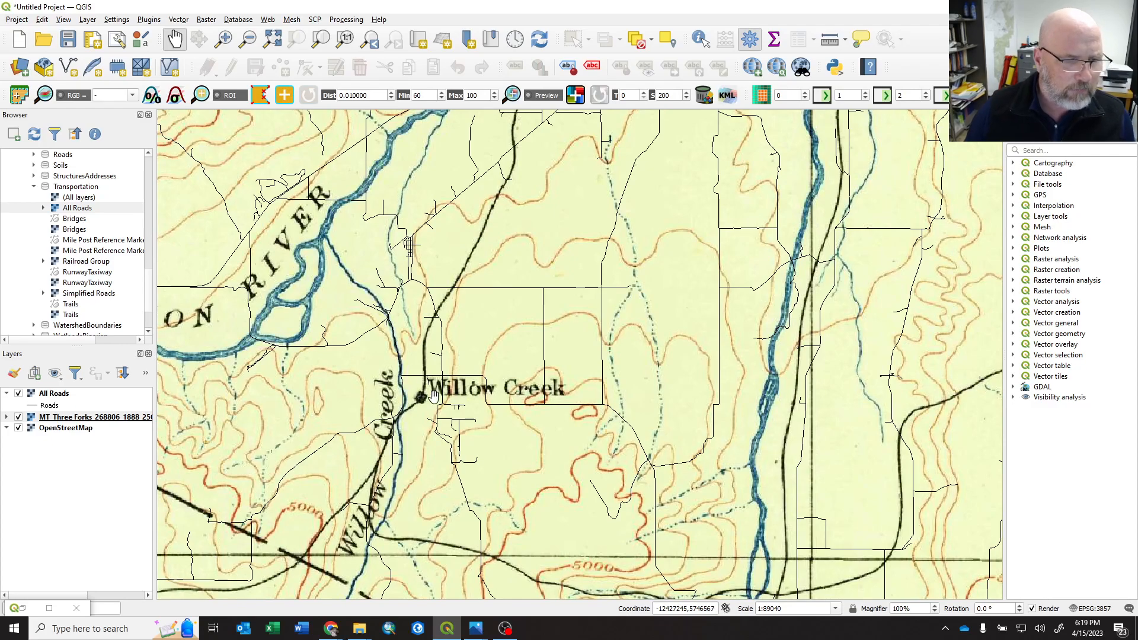
scroll(430, 395, "down", 1)
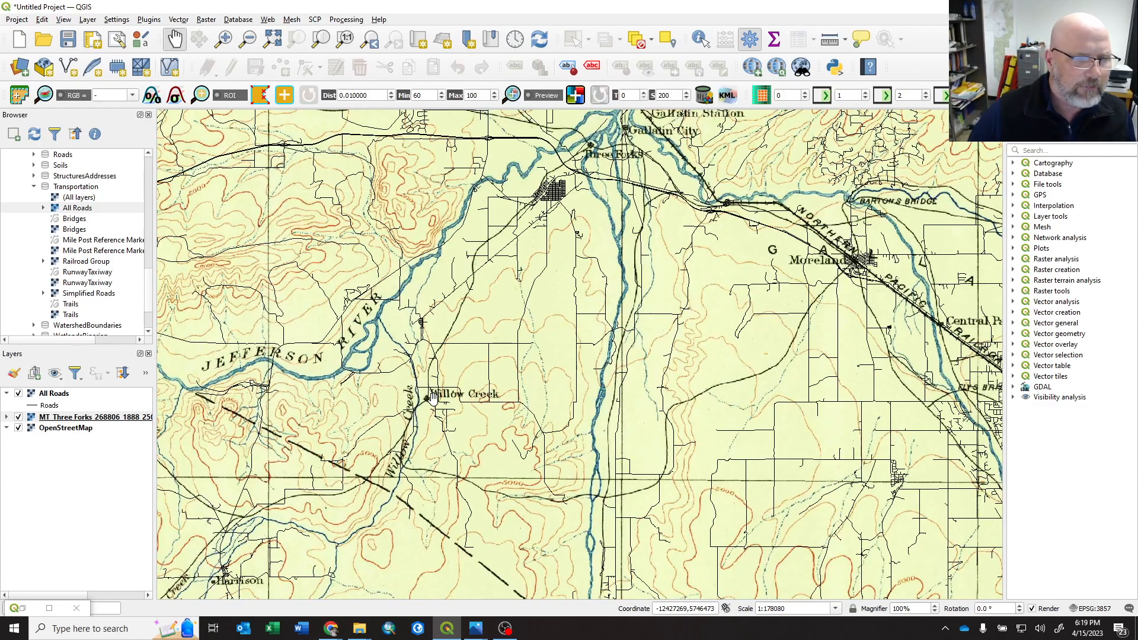
Examine the modern roads over the southern part of the sheet, around the Madison and Gallatin valleys.
scroll(450, 415, "down", 1)
left_click_drag(617, 398, 559, 224)
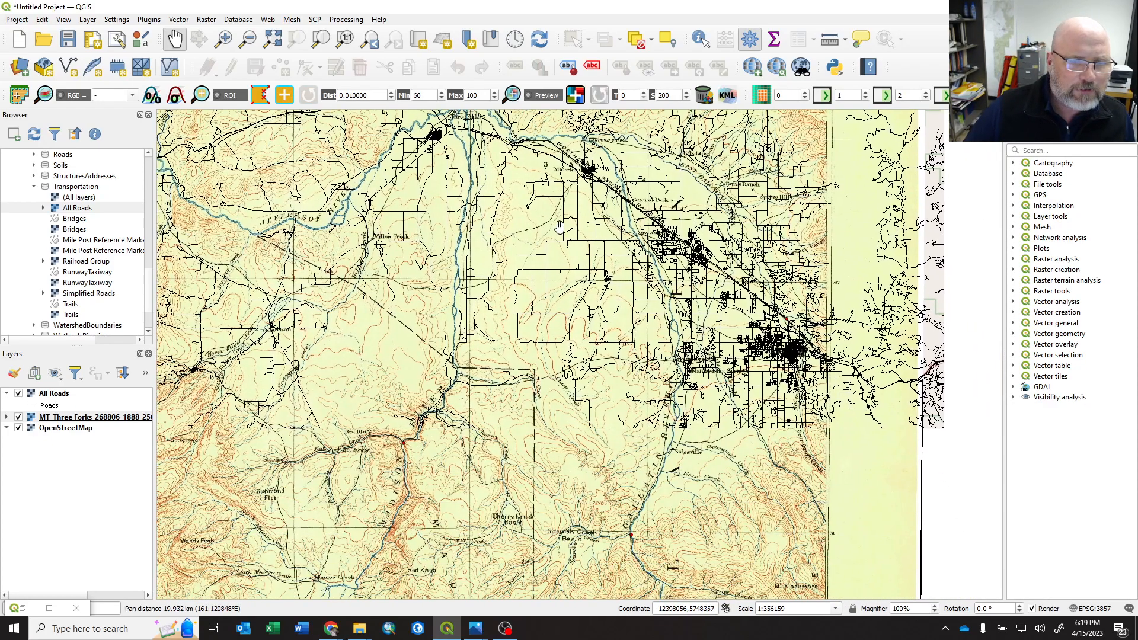
left_click_drag(492, 427, 670, 260)
left_click_drag(585, 455, 536, 384)
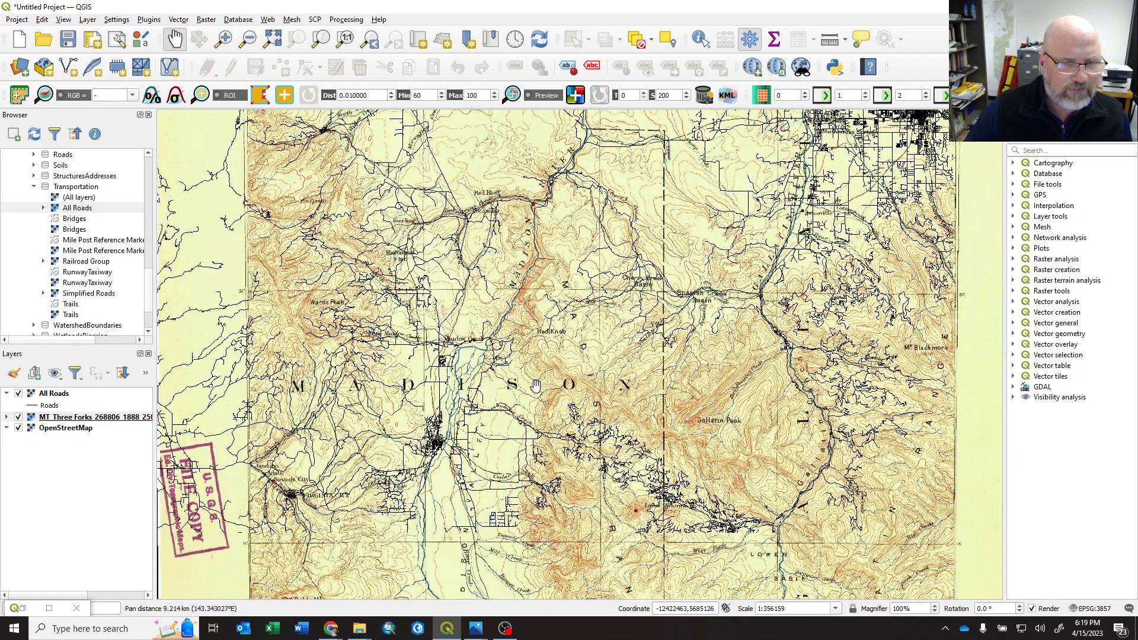
Turn off the visibility of the All Roads and 1888 Three Forks map layers.
scroll(581, 406, "down", 1)
scroll(577, 416, "down", 1)
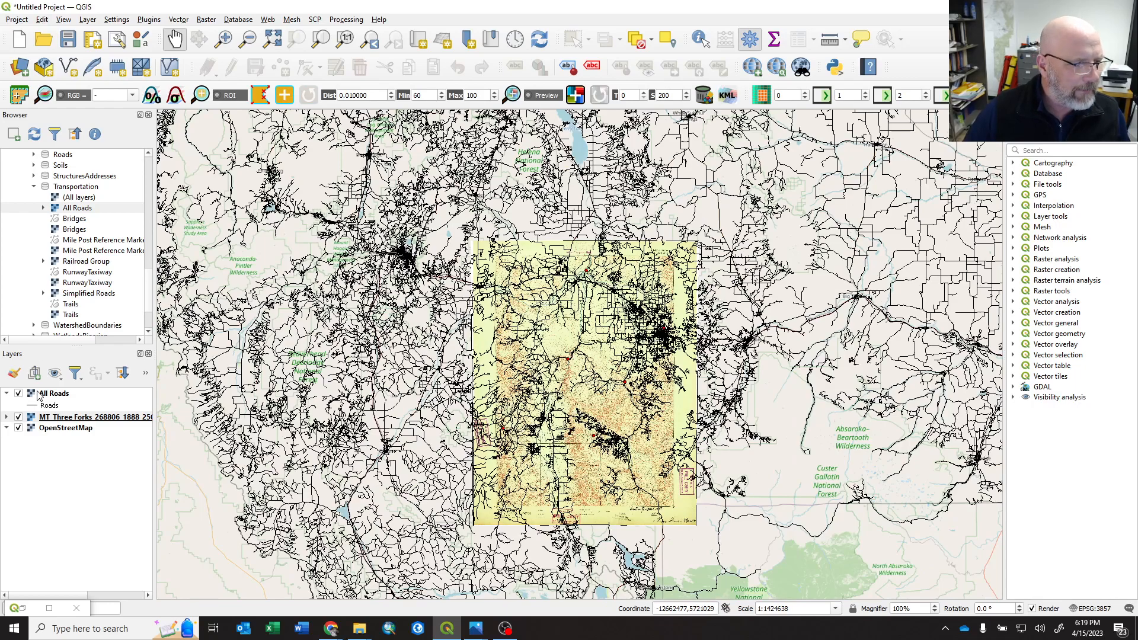
left_click(18, 394)
left_click(19, 417)
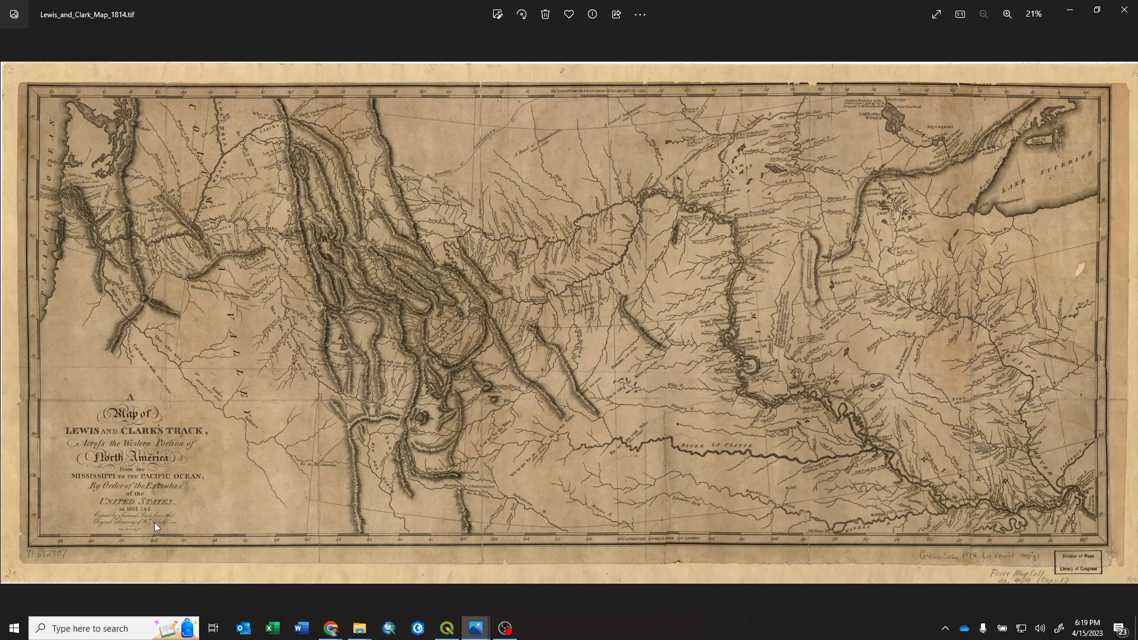
Examine the title block of the 1814 Lewis and Clark map and the Missouri–Mississippi confluence near St. Louis.
scroll(101, 560, "up", 2)
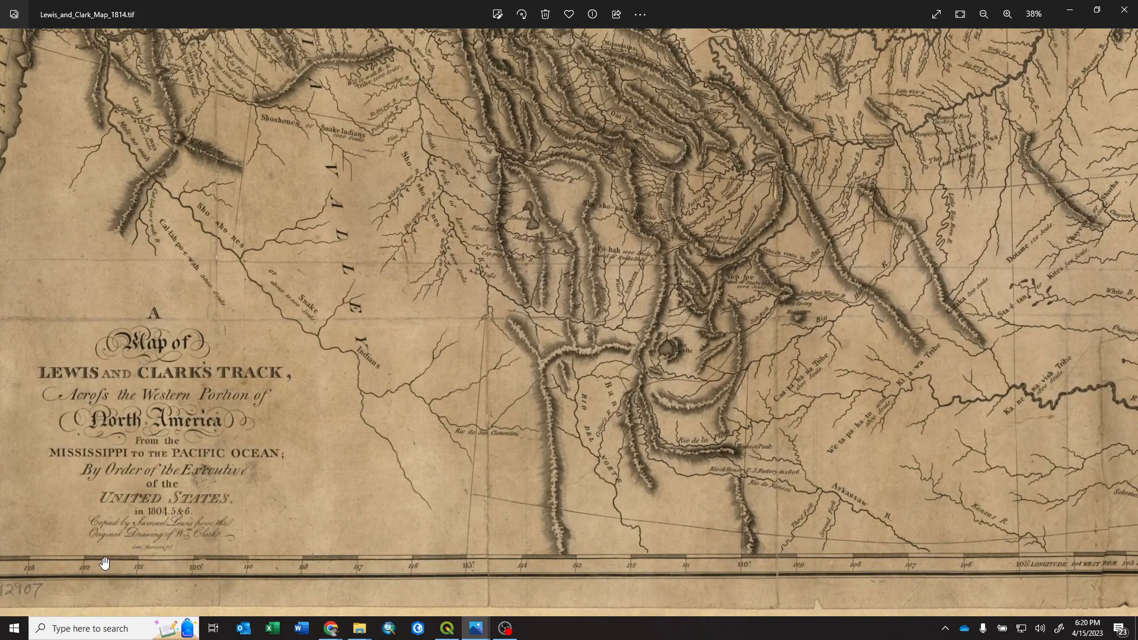
scroll(105, 563, "down", 2)
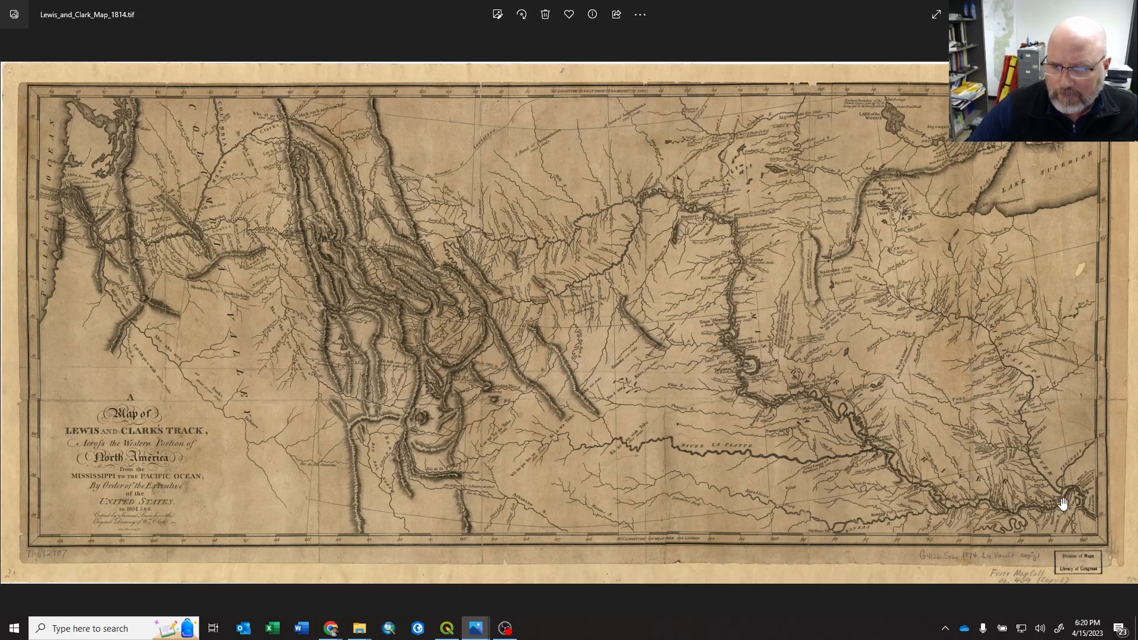
scroll(1070, 506, "up", 5)
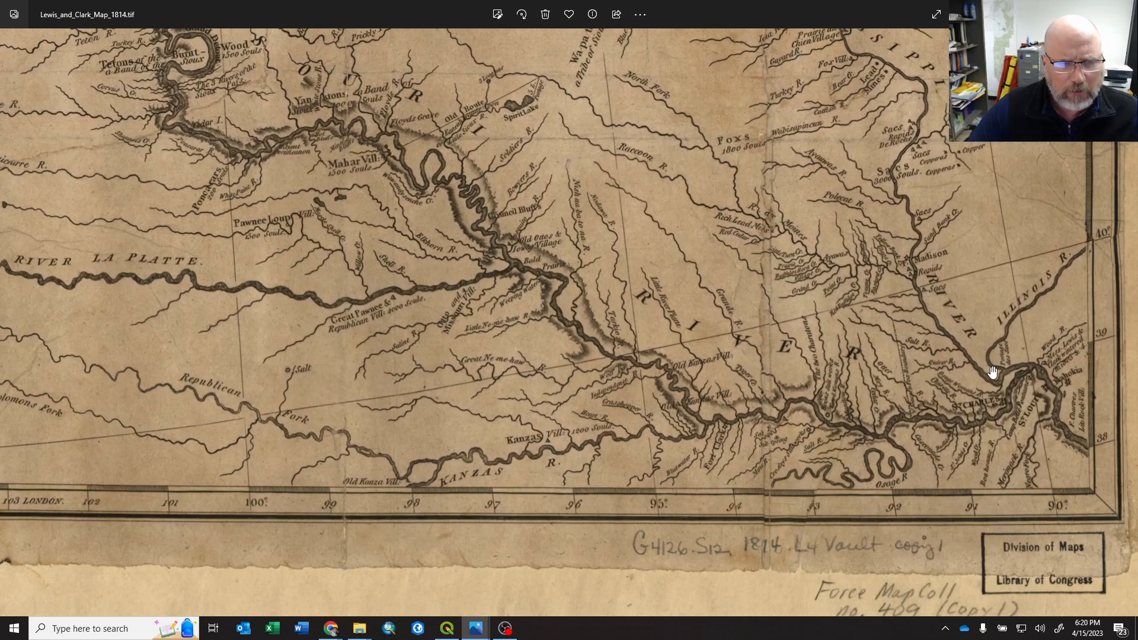
left_click_drag(993, 373, 965, 421)
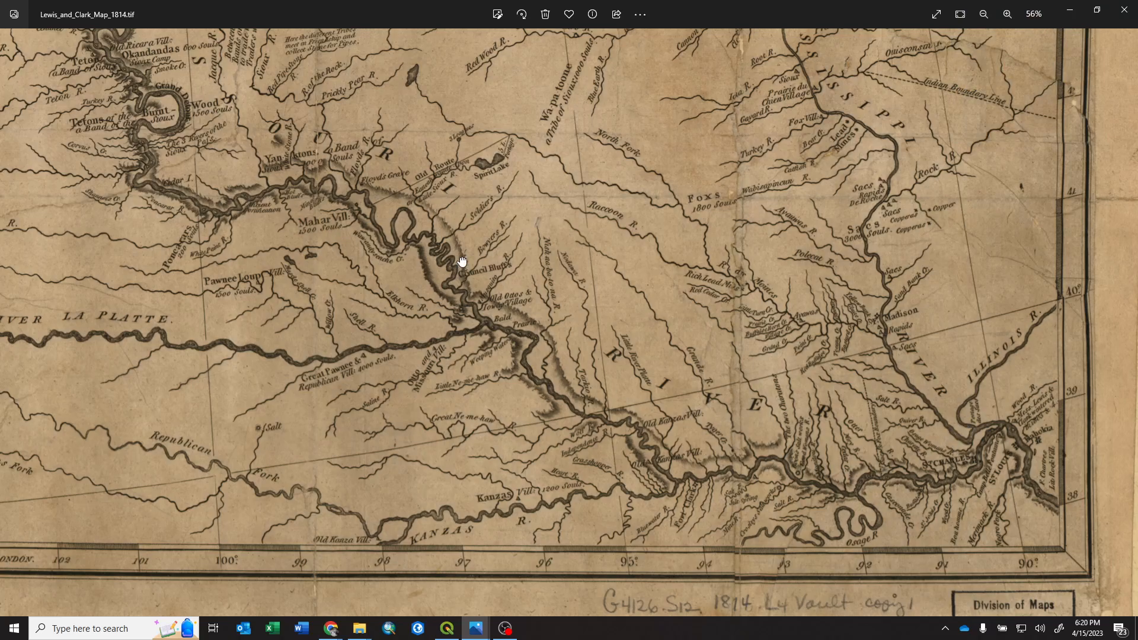
Trace the Lewis and Clark route on the 1814 map up the Missouri and across the mountains to the Pacific coast.
left_click_drag(463, 261, 846, 393)
left_click_drag(717, 210, 733, 511)
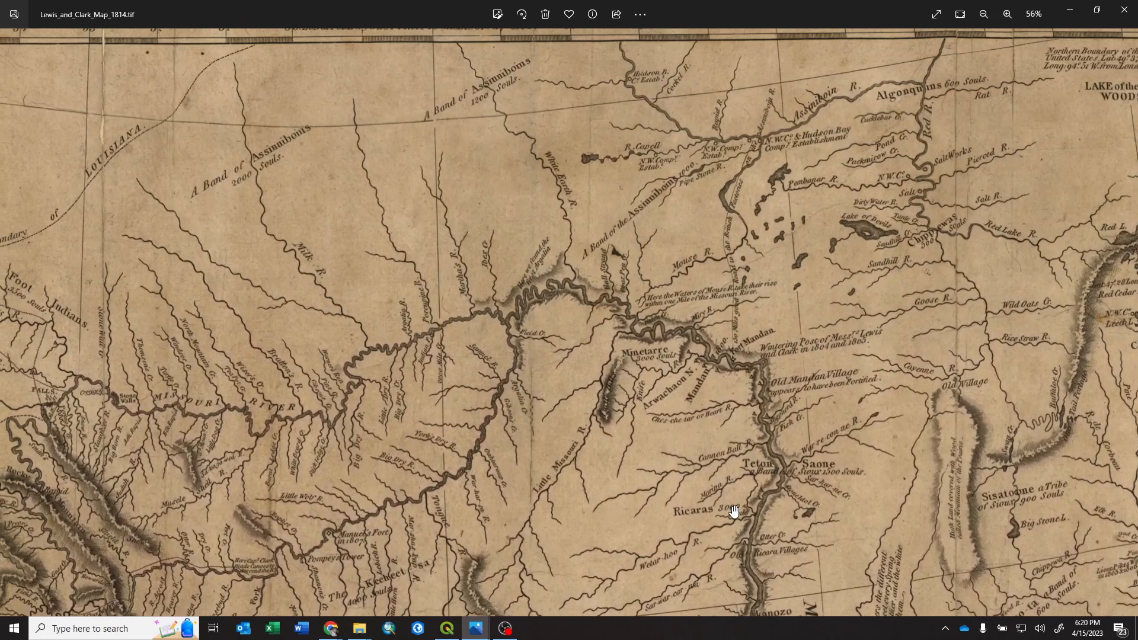
left_click_drag(596, 331, 889, 251)
left_click_drag(651, 457, 950, 265)
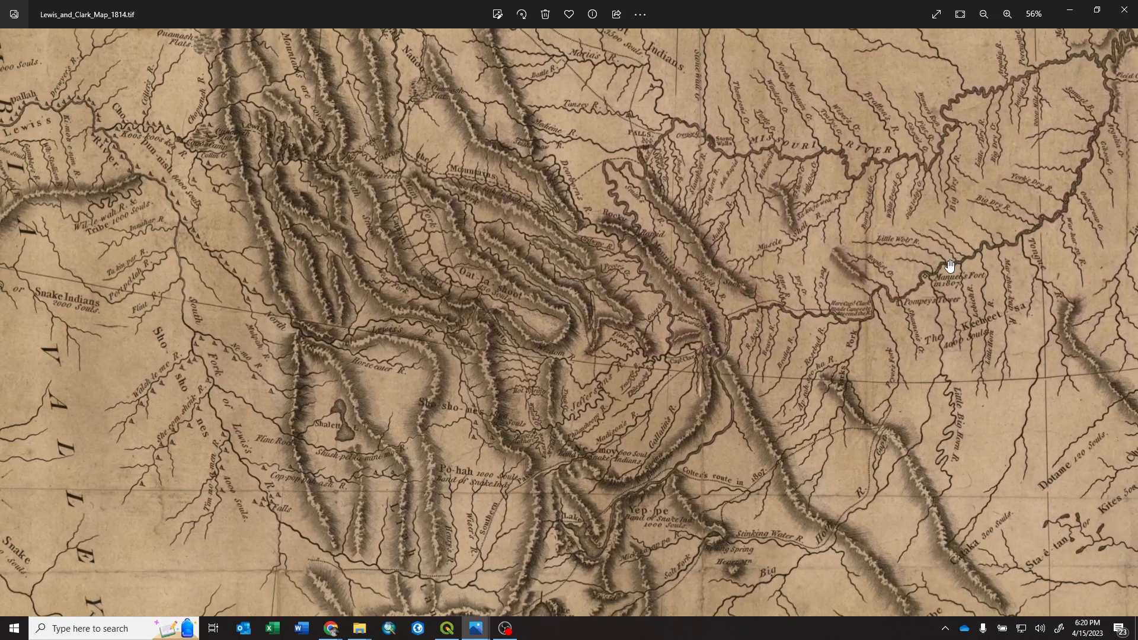
left_click_drag(315, 197, 471, 270)
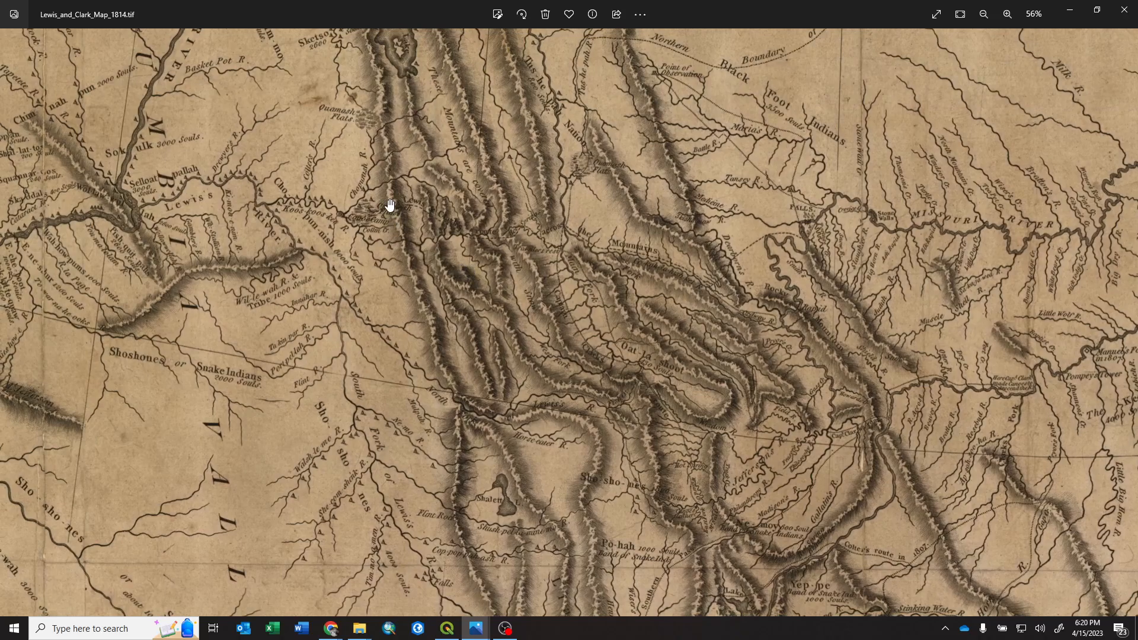
left_click_drag(374, 260, 652, 334)
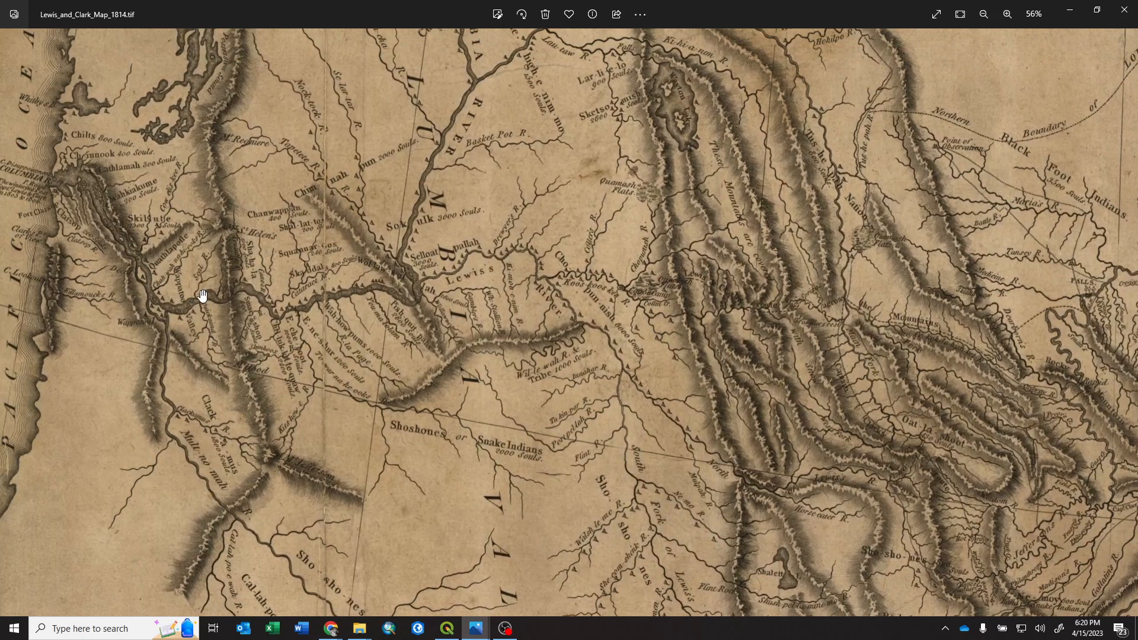
left_click_drag(358, 296, 459, 300)
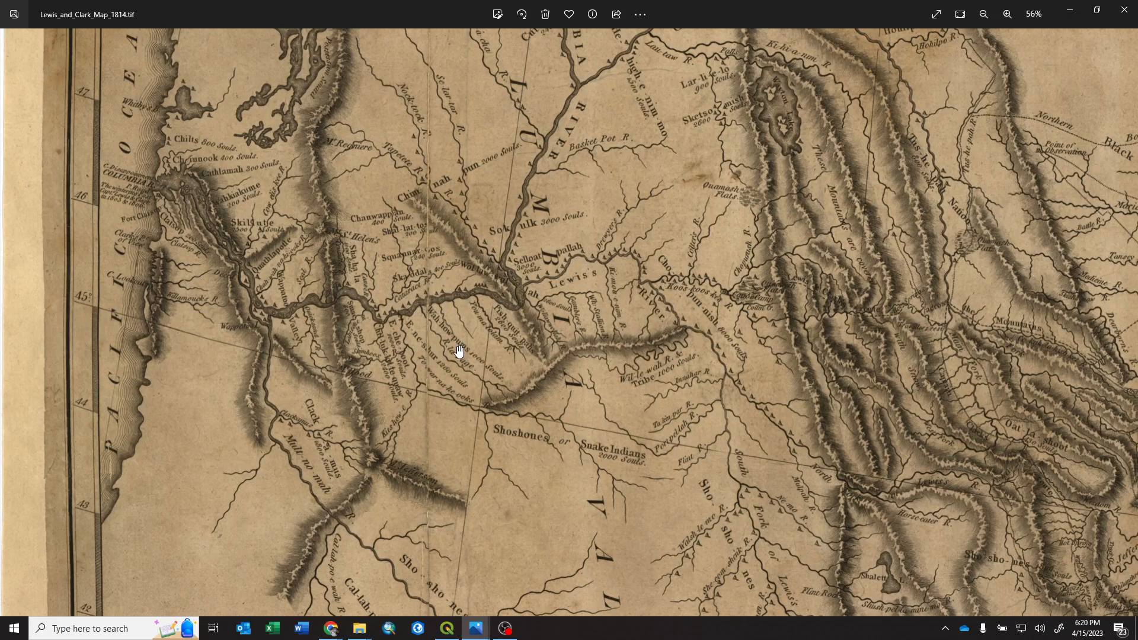
left_click_drag(467, 244, 505, 399)
Follow the route back east from the Columbia River down the Missouri and inspect the river junctions around St. Louis.
left_click_drag(572, 441, 534, 231)
left_click_drag(560, 356, 384, 340)
left_click_drag(798, 306, 415, 279)
left_click_drag(854, 230, 557, 428)
left_click_drag(911, 339, 547, 224)
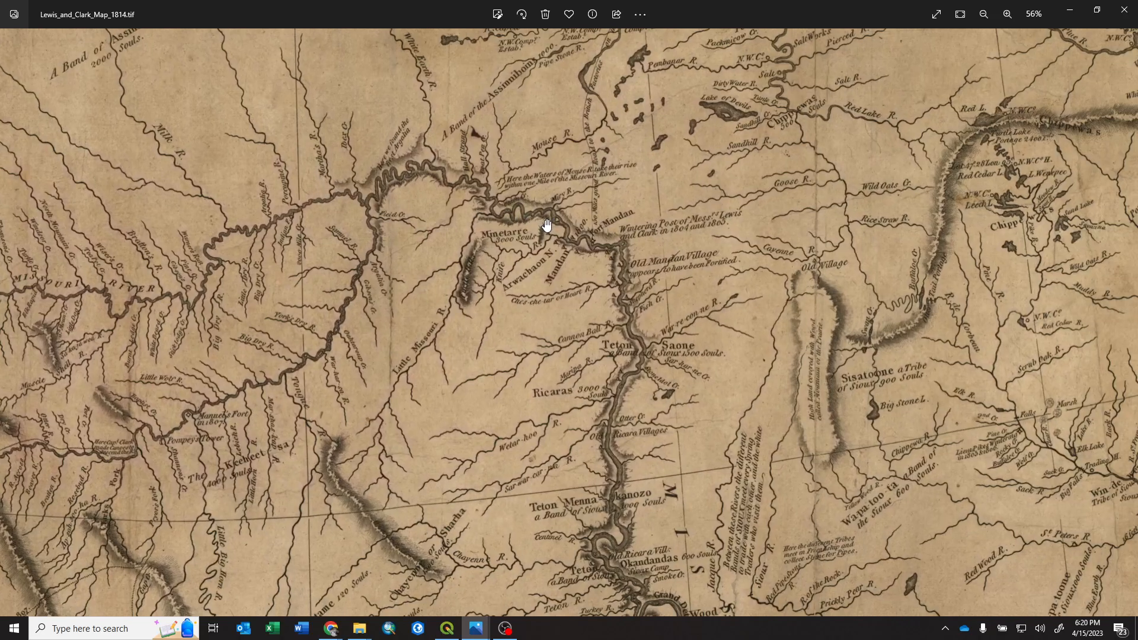
left_click_drag(641, 435, 560, 163)
left_click_drag(780, 439, 502, 132)
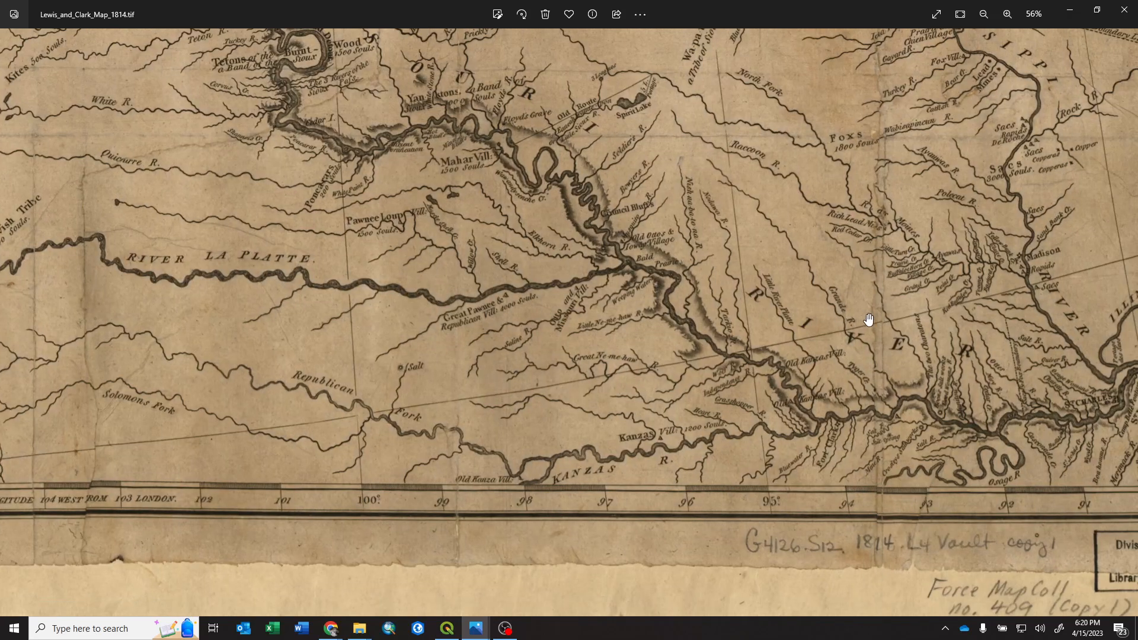
left_click_drag(866, 318, 516, 194)
scroll(948, 409, "up", 2)
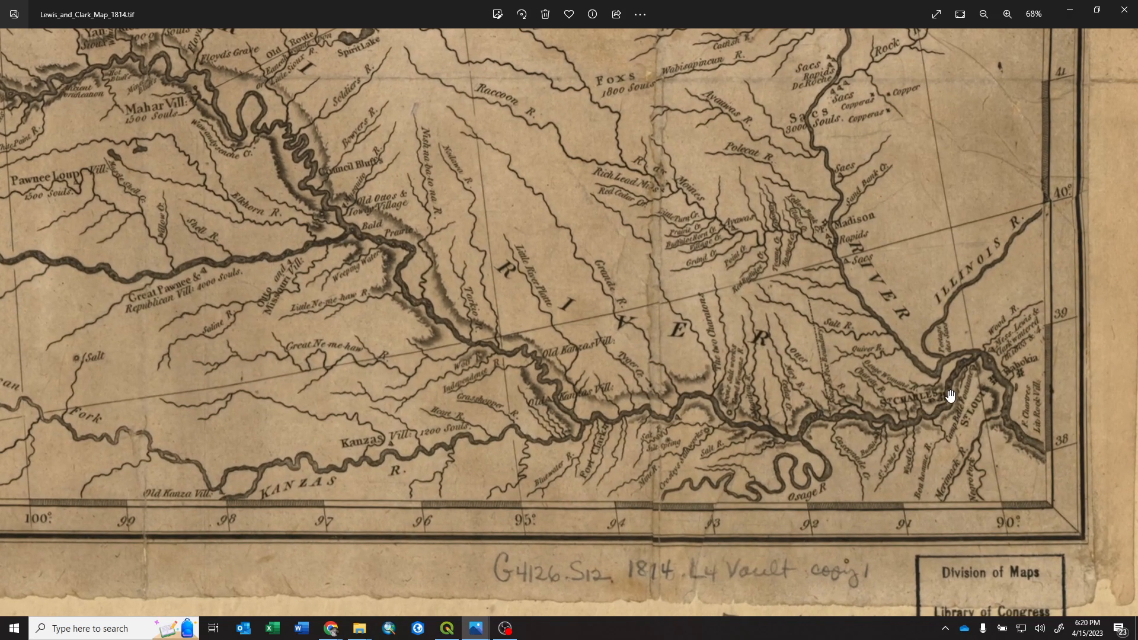
scroll(975, 385, "up", 2)
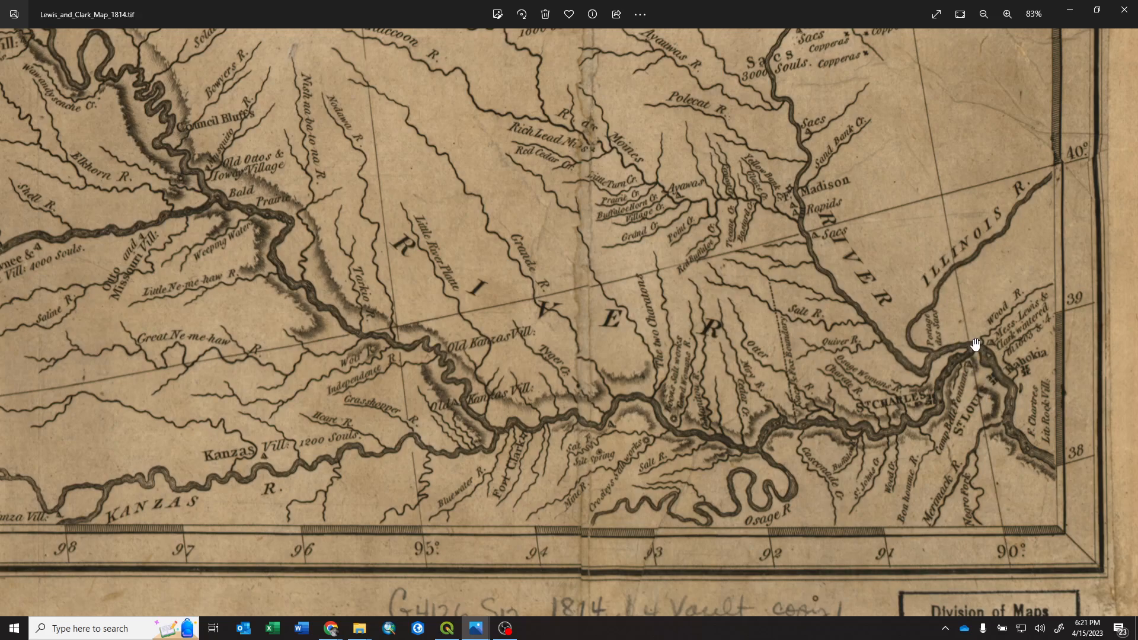
scroll(980, 347, "down", 4)
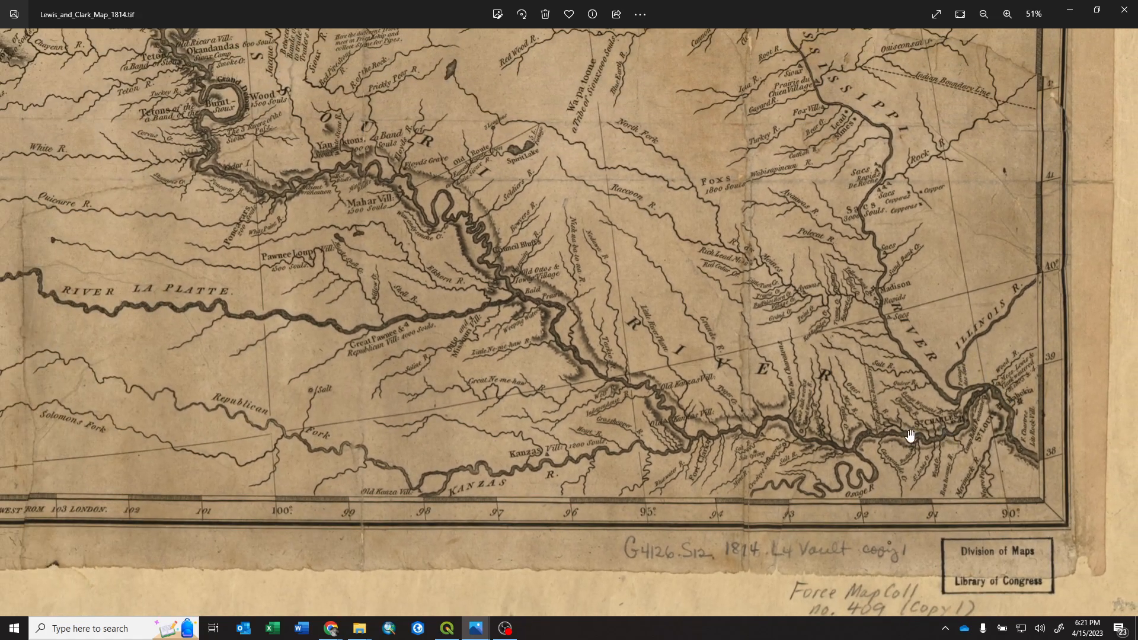
Examine the Missouri River upstream from the Kansas and Platte rivers to the Mandan villages.
left_click_drag(822, 439, 962, 456)
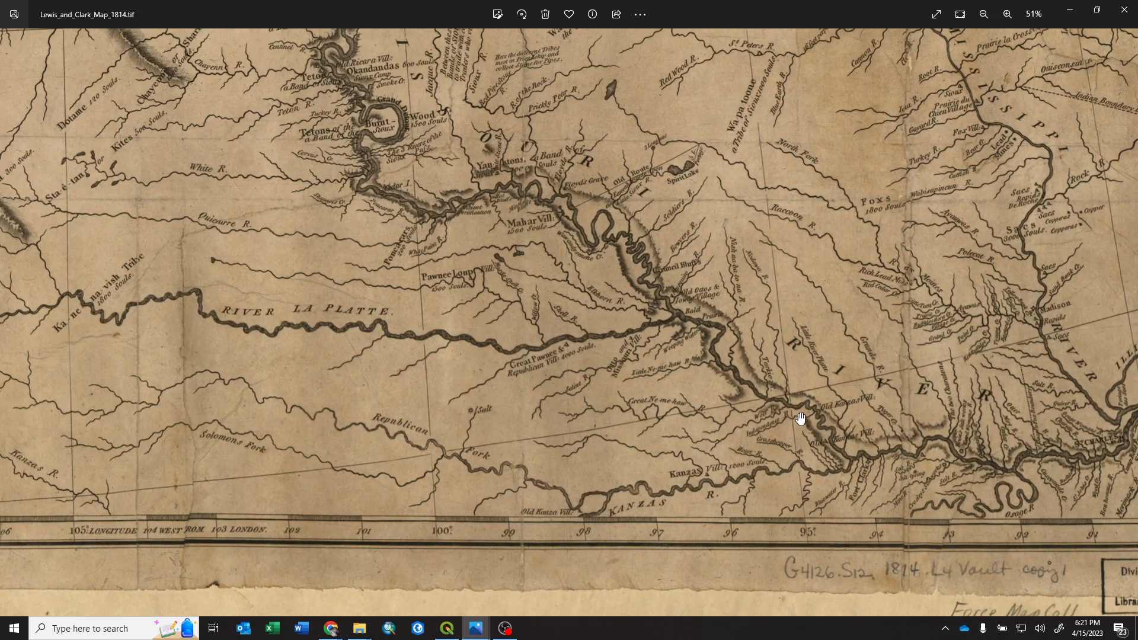
left_click_drag(759, 378, 882, 493)
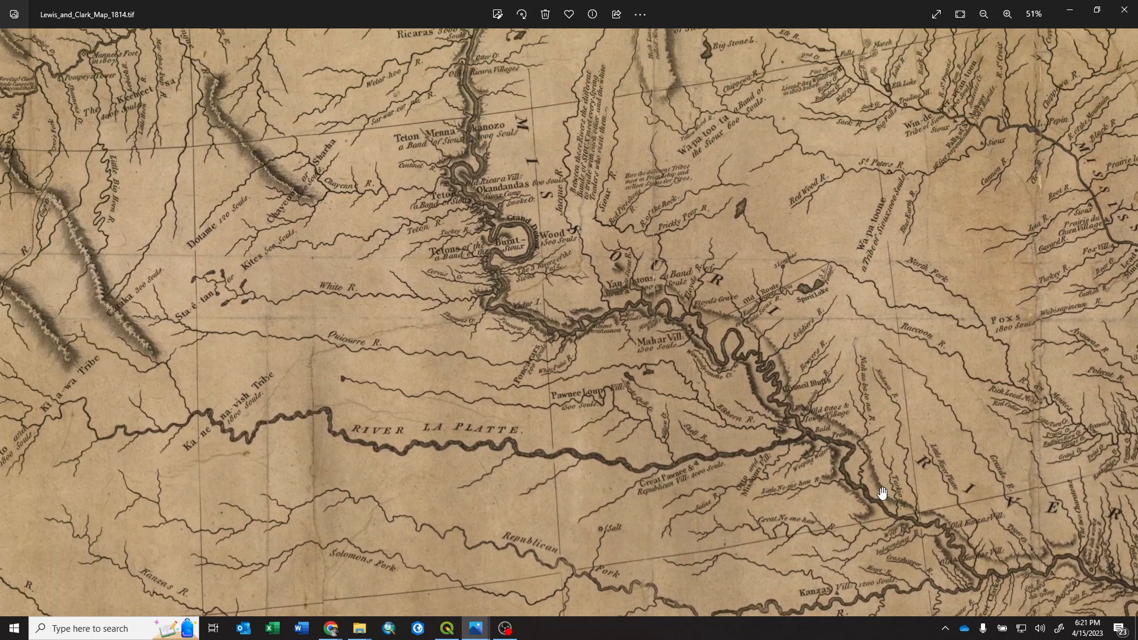
left_click_drag(650, 308, 740, 409)
left_click_drag(581, 219, 554, 412)
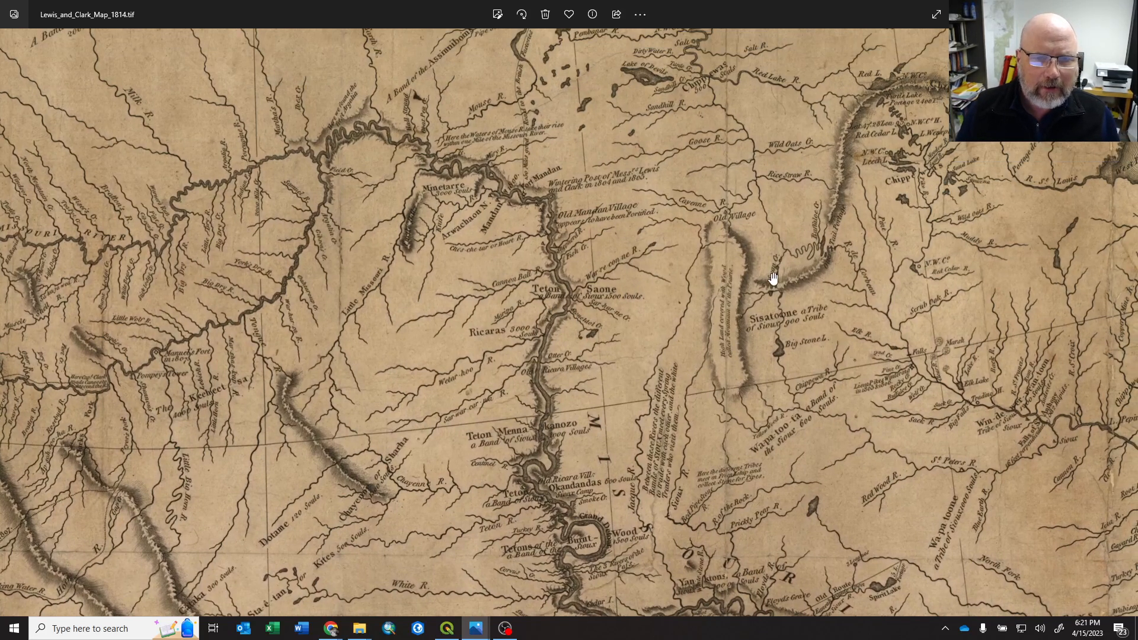
left_click_drag(401, 305, 520, 214)
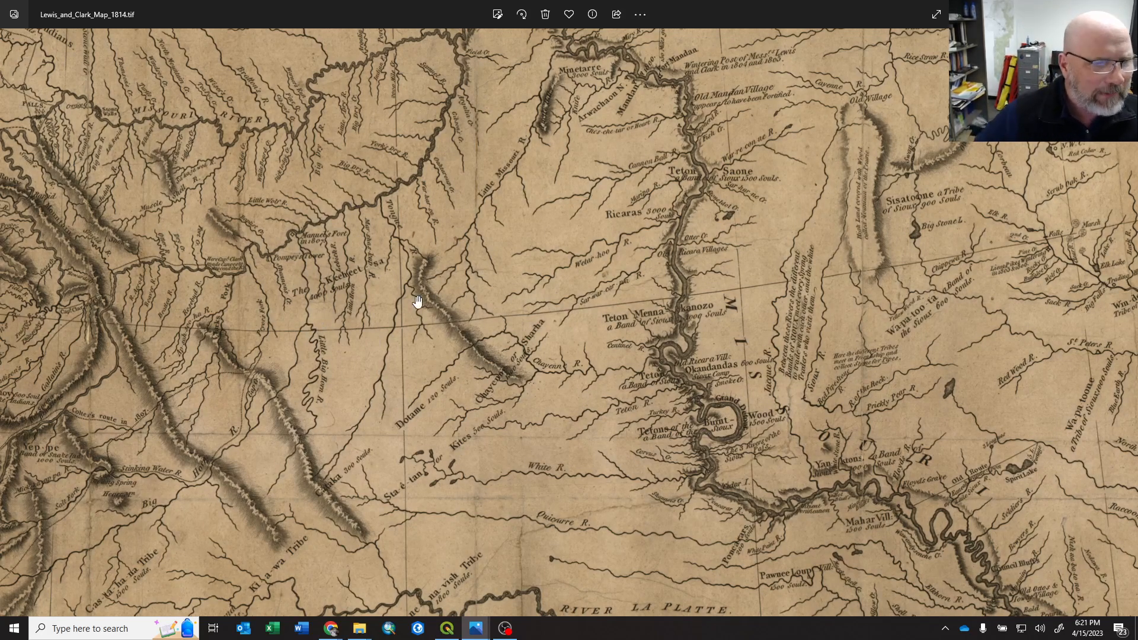
left_click_drag(706, 199, 725, 452)
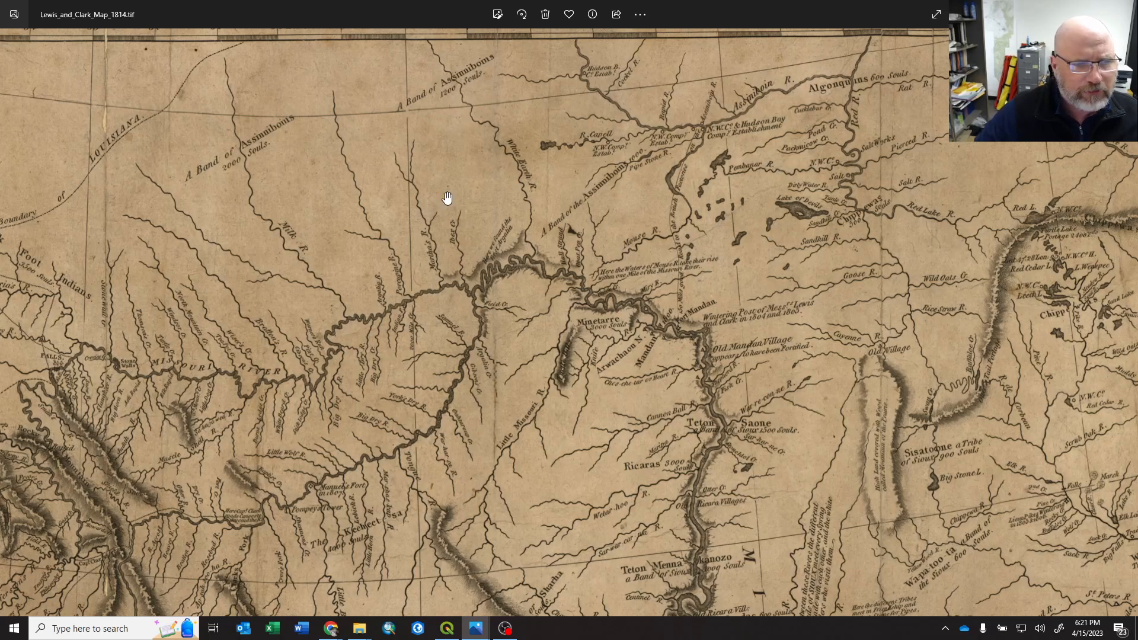
Inspect the upper Missouri and Yellowstone rivers, the Great Falls area and the Rocky Mountain ranges on the map.
left_click_drag(402, 265, 704, 227)
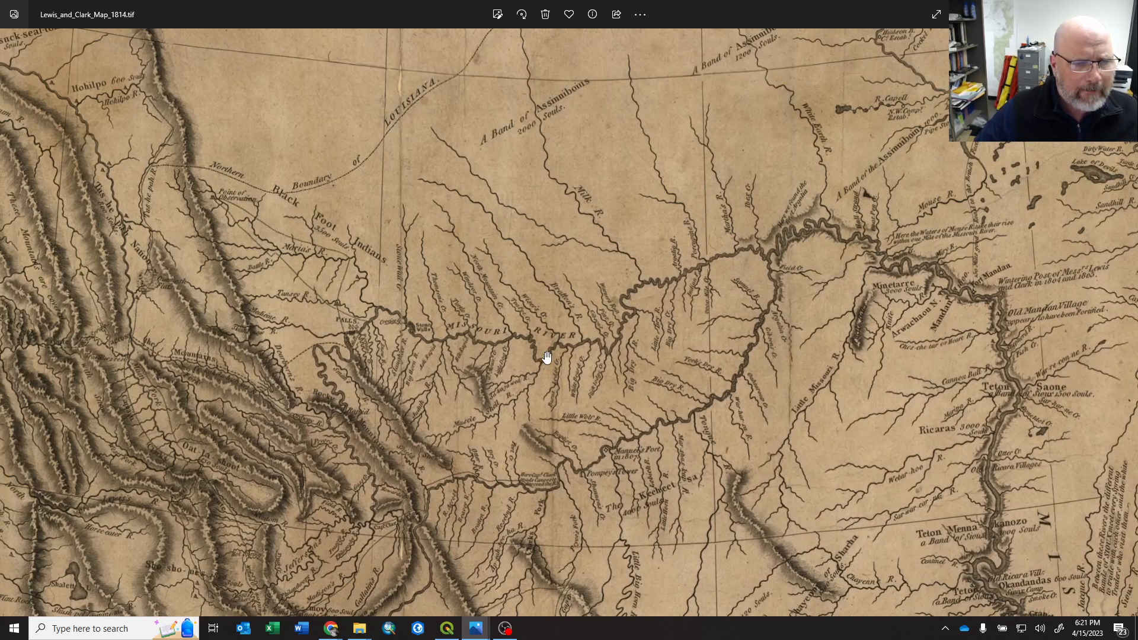
left_click_drag(559, 386, 492, 315)
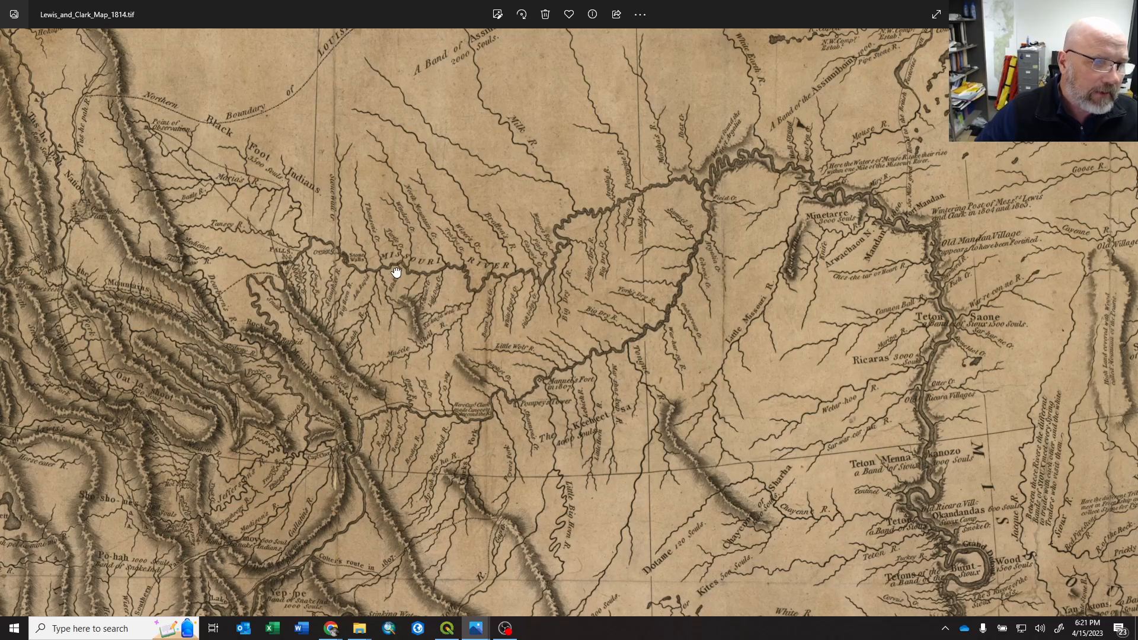
left_click_drag(396, 272, 508, 300)
left_click_drag(427, 383, 592, 302)
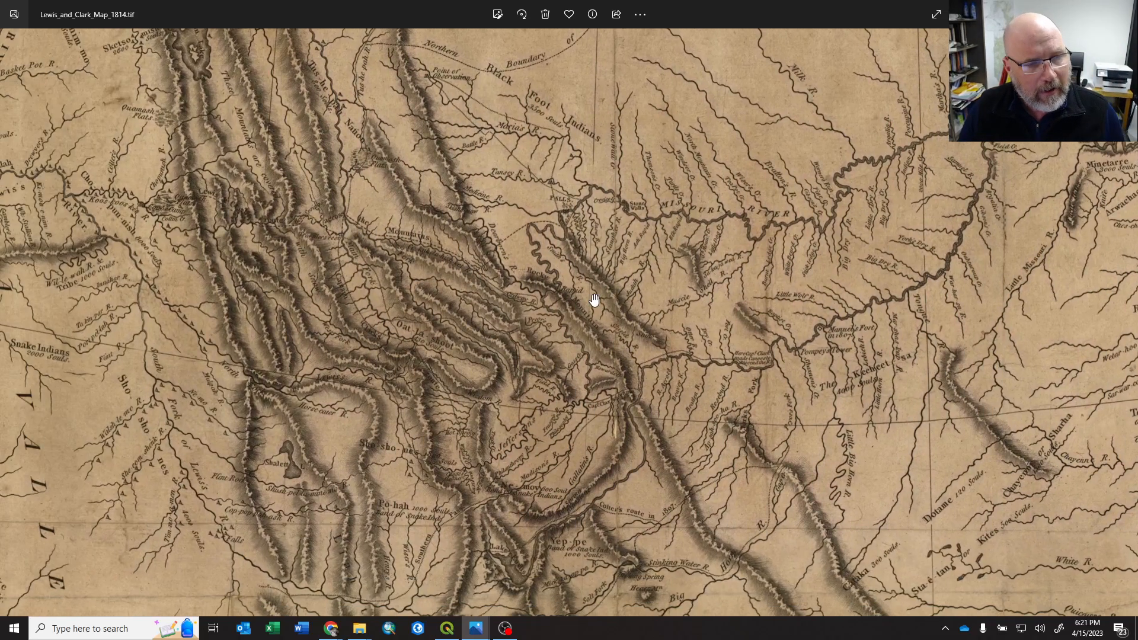
left_click_drag(543, 356, 747, 388)
left_click_drag(503, 343, 620, 419)
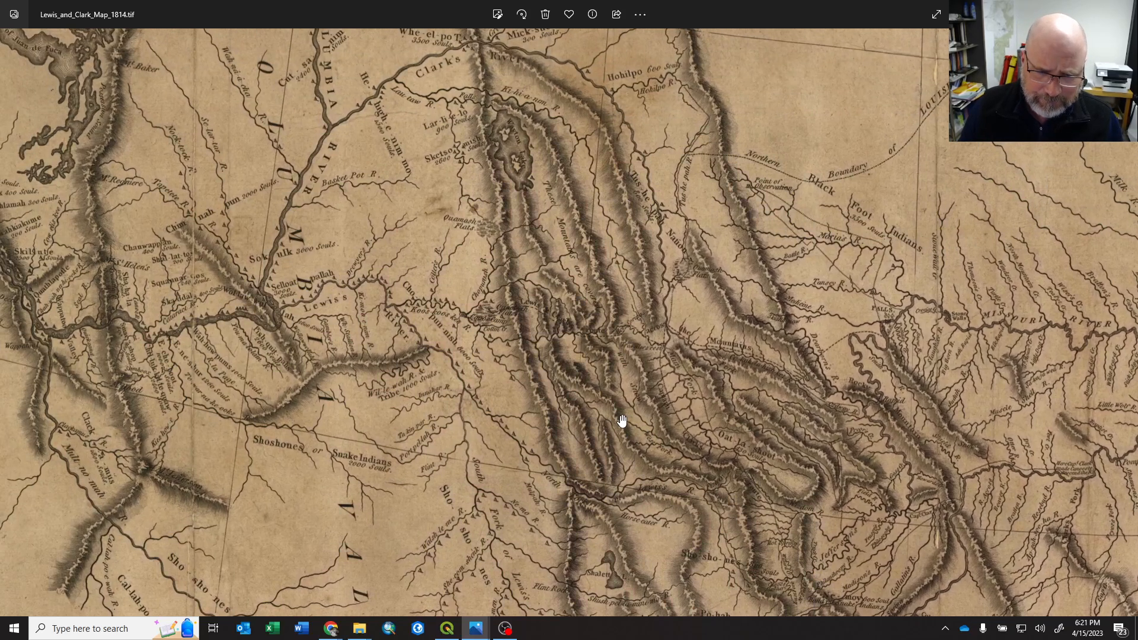
left_click_drag(1041, 344, 820, 338)
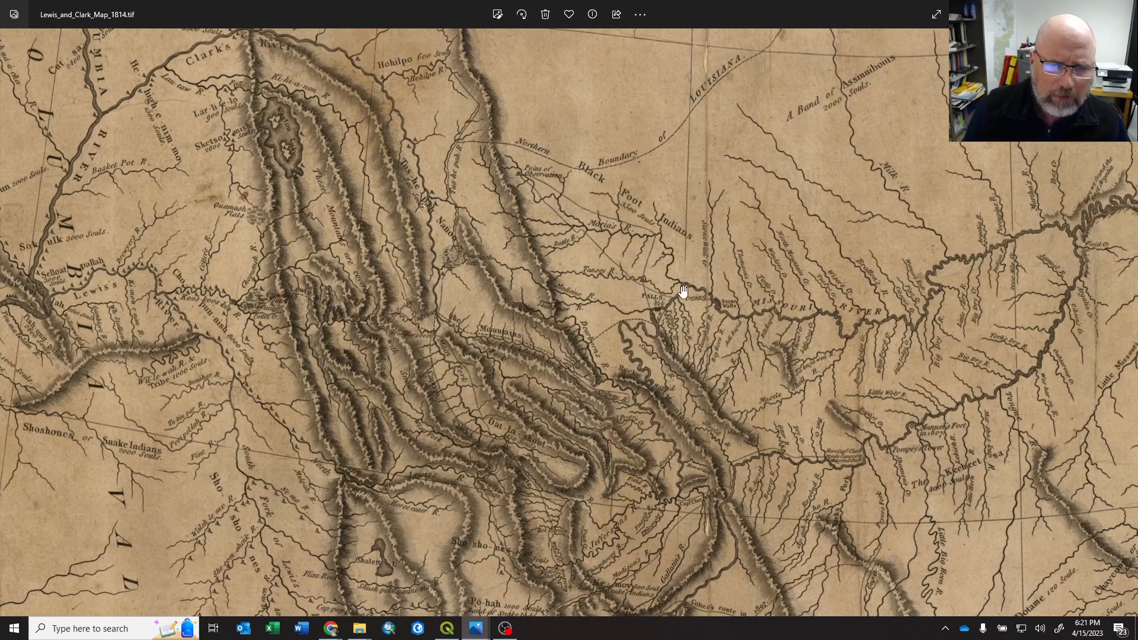
Check the map's northern margin and Pacific coast, and review the route eastward to the River La Platte.
scroll(578, 107, "down", 3)
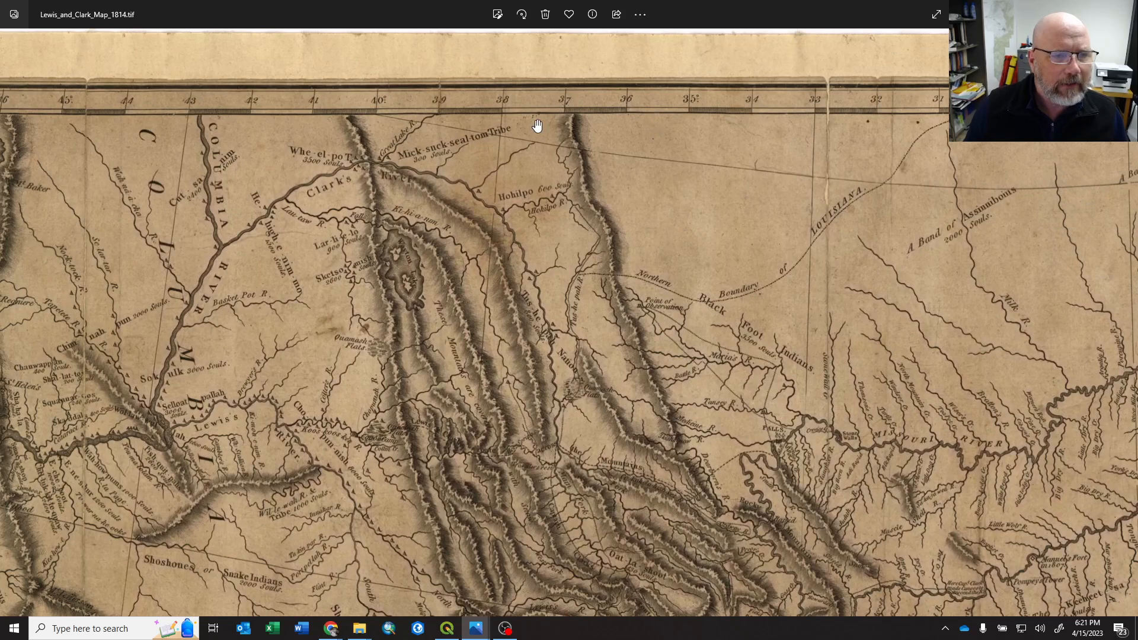
scroll(681, 264, "up", 3)
left_click_drag(426, 276, 558, 178)
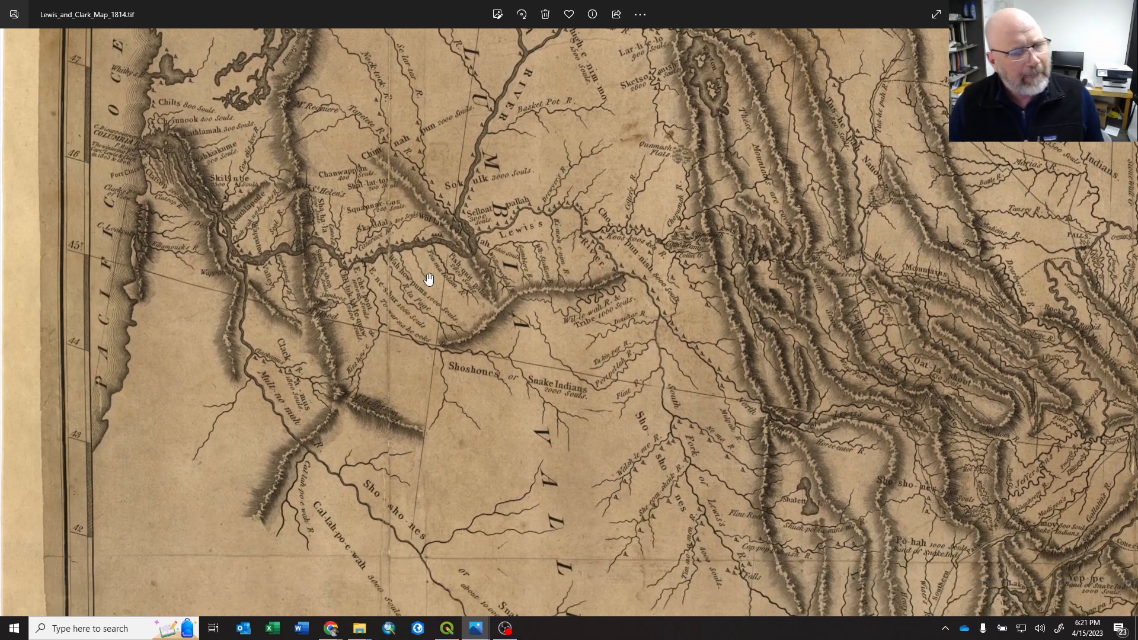
left_click_drag(607, 280, 249, 263)
left_click_drag(647, 357, 230, 228)
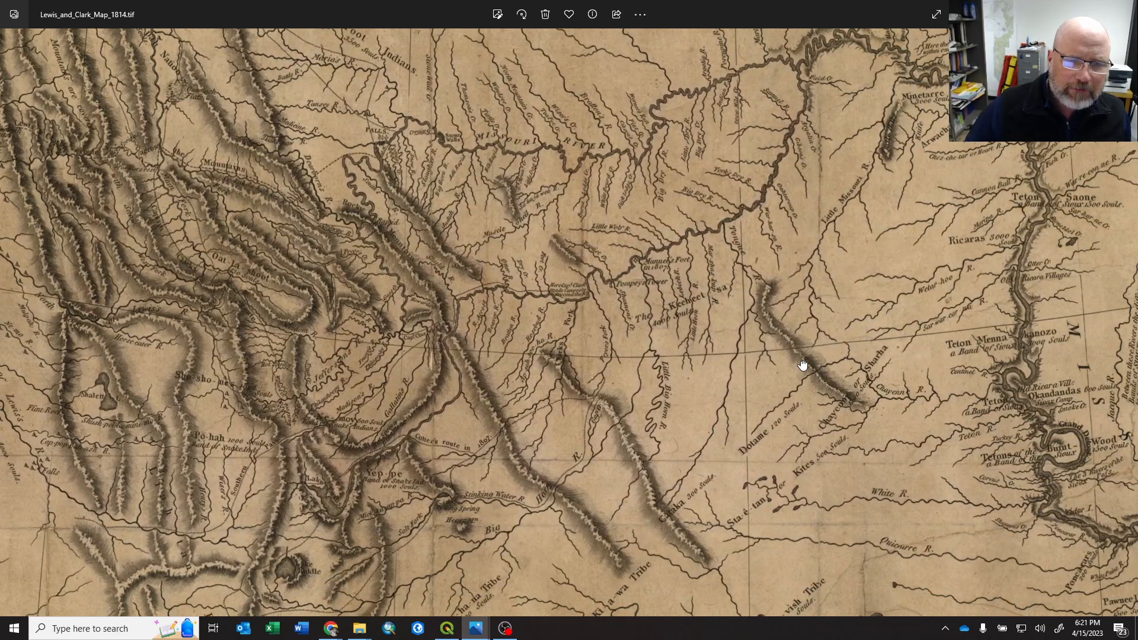
left_click_drag(803, 365, 445, 381)
left_click_drag(782, 391, 589, 218)
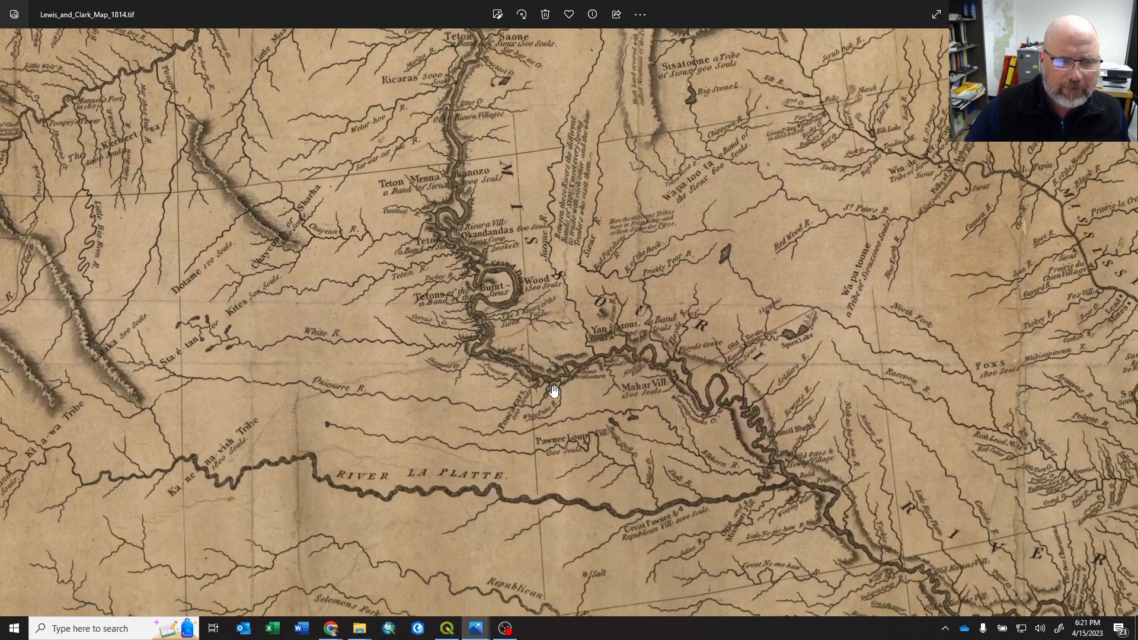
left_click_drag(649, 415, 632, 281)
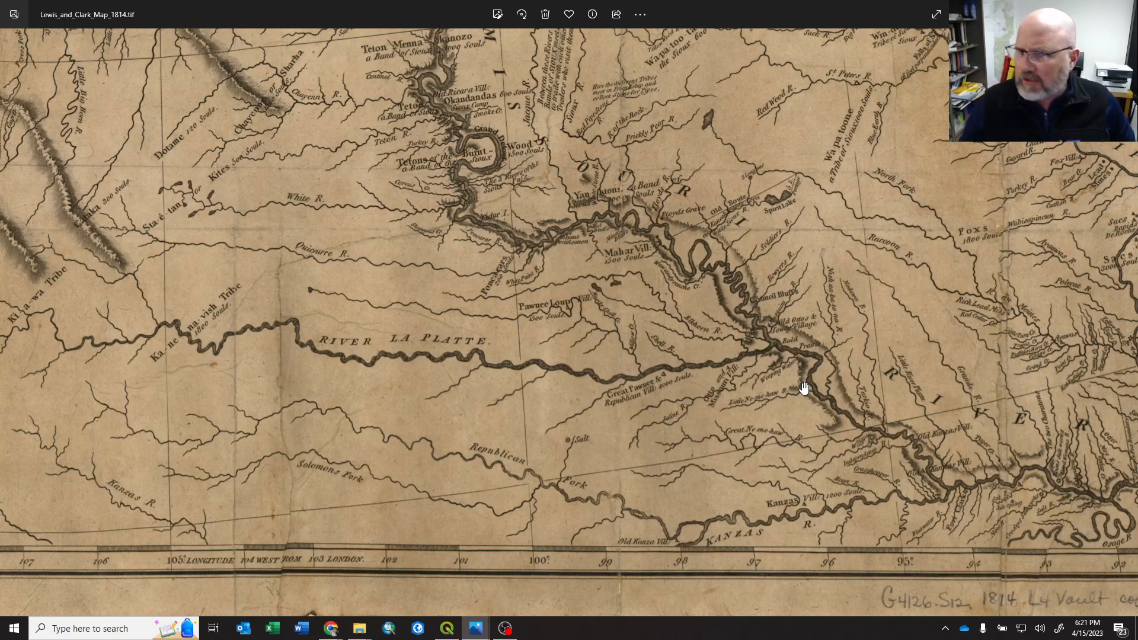
Look closely at the Platte, Yellowstone and Marias confluences with the Missouri and at the mouth of the Columbia.
scroll(812, 396, "up", 5)
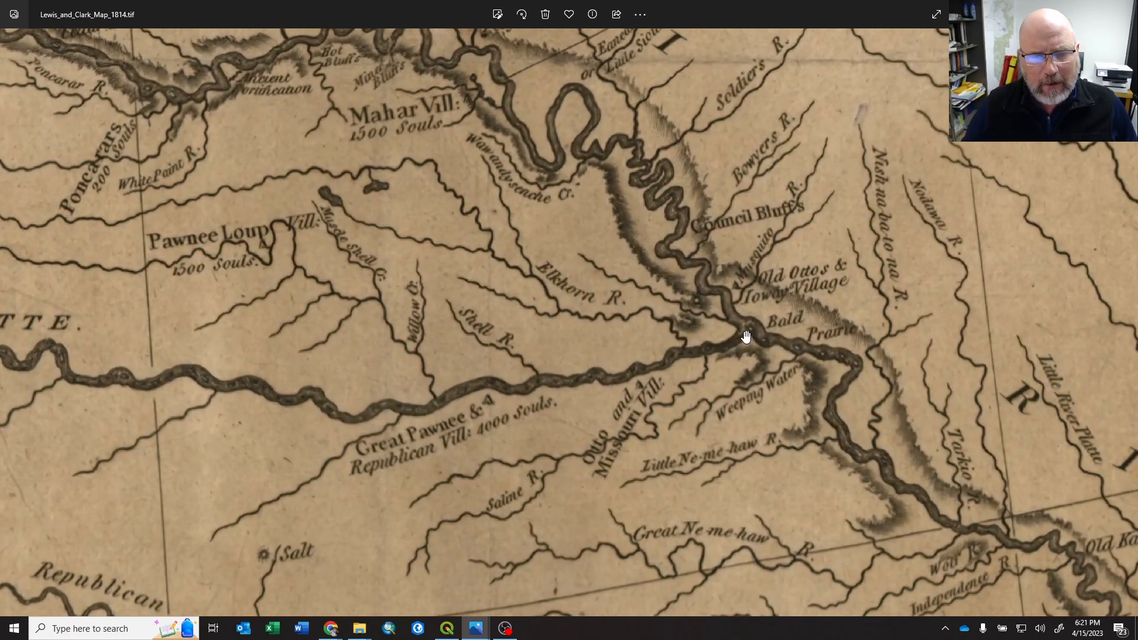
scroll(650, 348, "down", 5)
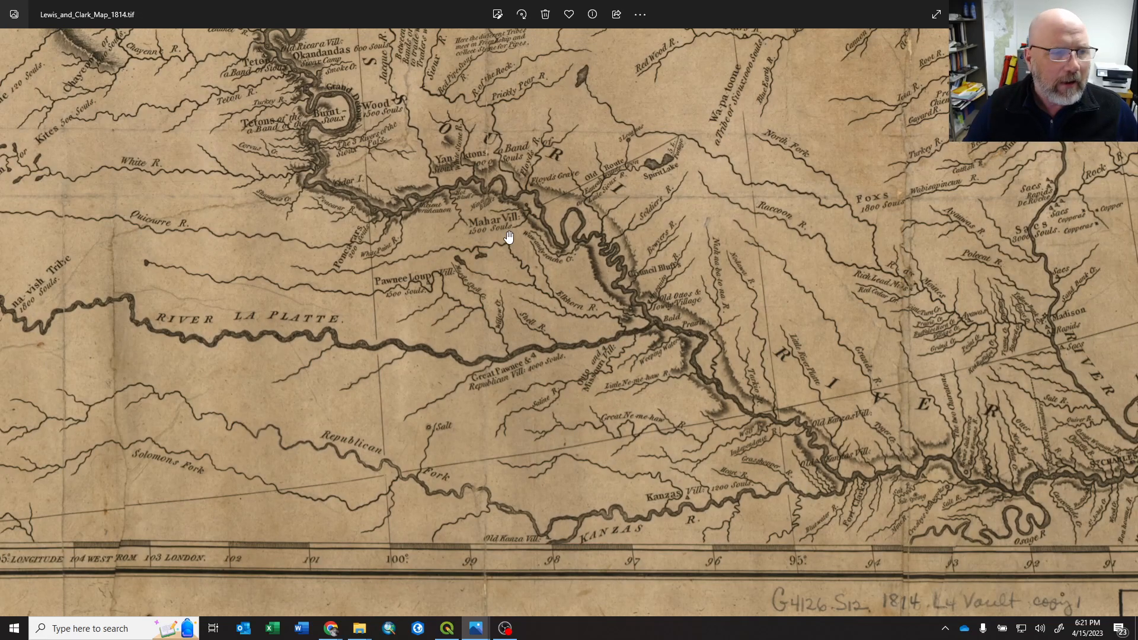
left_click_drag(510, 239, 755, 518)
left_click_drag(542, 164, 567, 354)
left_click_drag(435, 268, 676, 304)
scroll(677, 278, "up", 2)
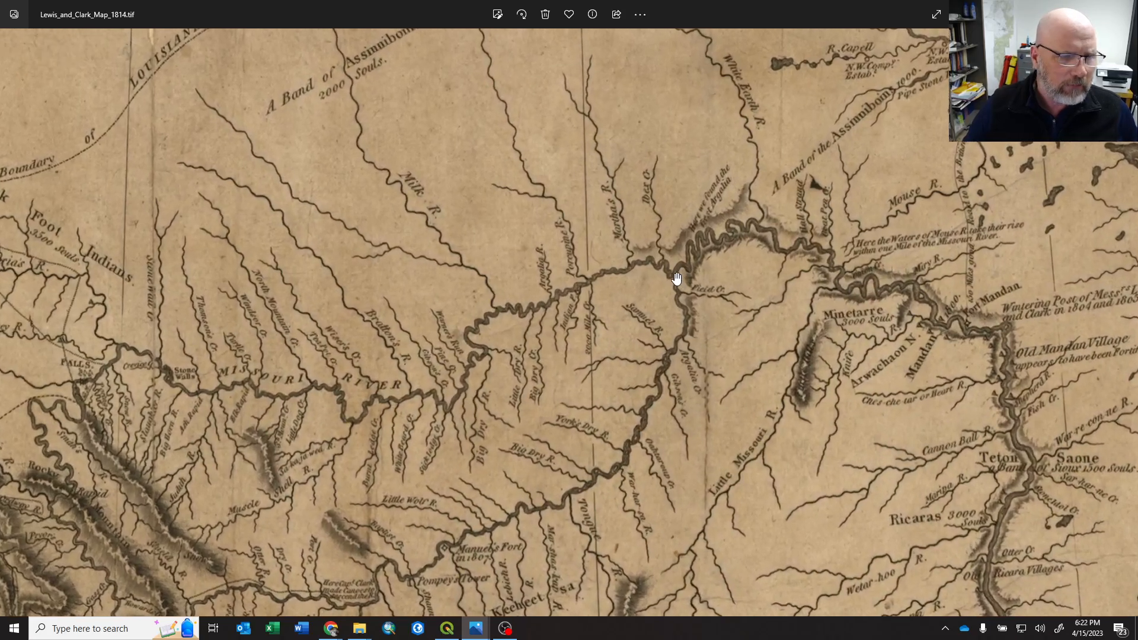
scroll(673, 278, "down", 3)
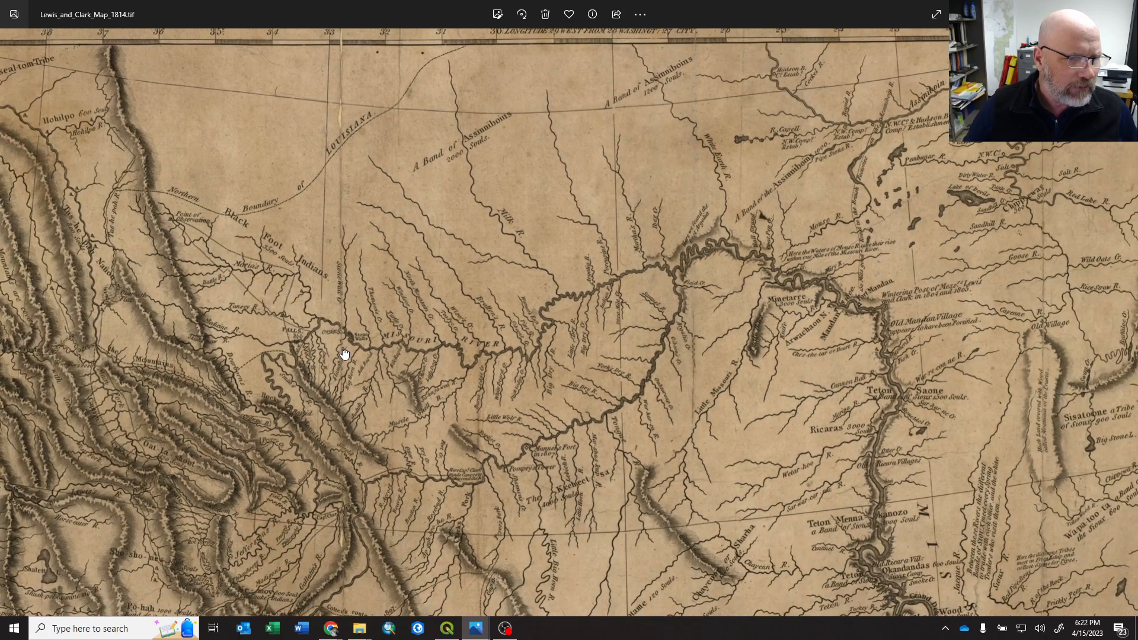
left_click_drag(343, 356, 673, 355)
scroll(653, 325, "up", 3)
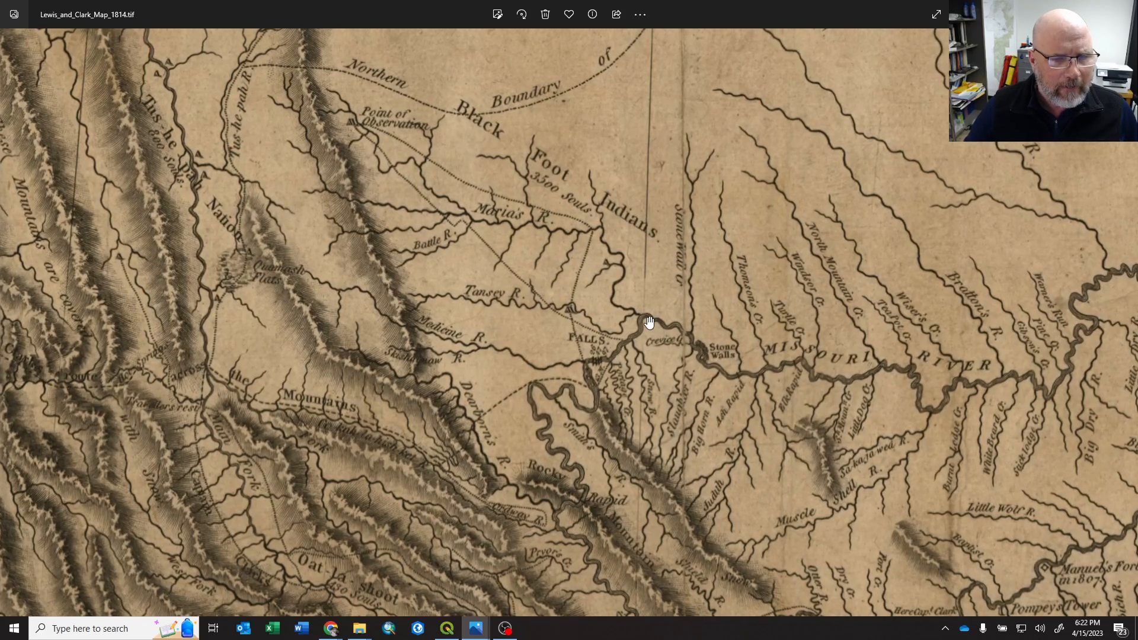
scroll(648, 323, "down", 4)
left_click_drag(344, 330, 659, 377)
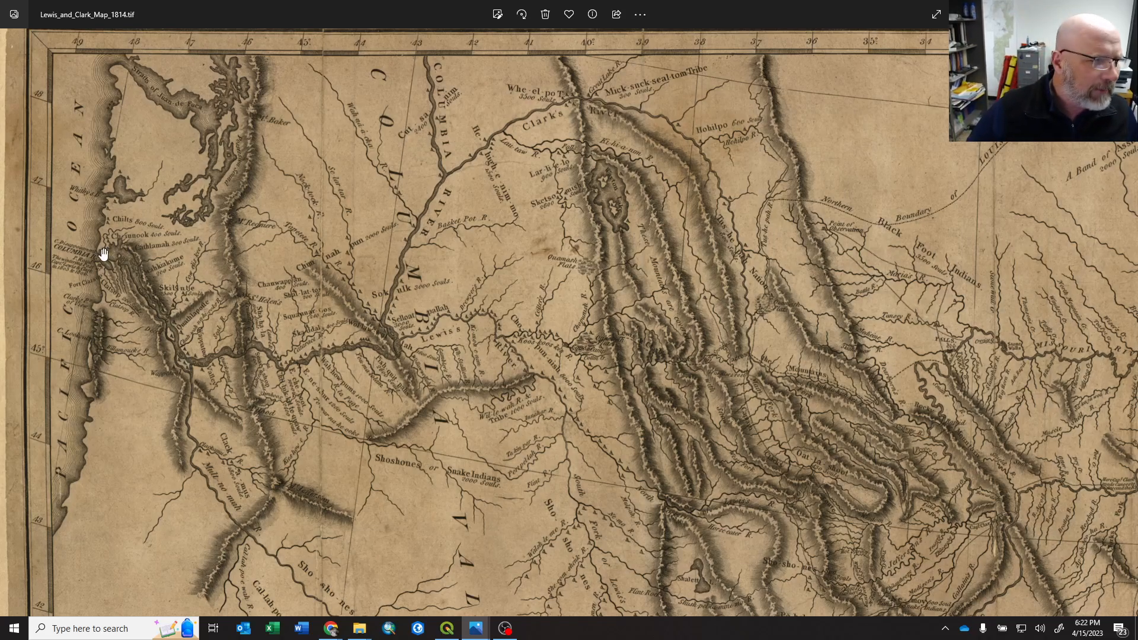
Examine the Columbia River mouth around Fort Clatsop, and review the map eastward across the Rocky Mountains to the Missouri and River La Platte.
scroll(109, 283, "up", 3)
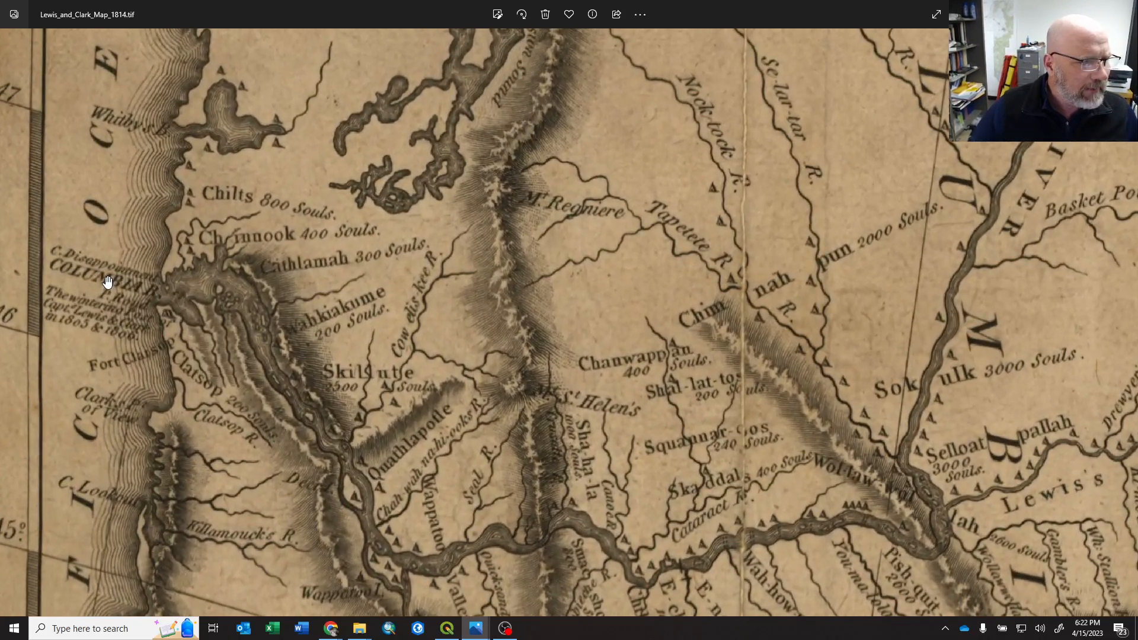
scroll(107, 282, "up", 2)
left_click_drag(169, 321, 224, 308)
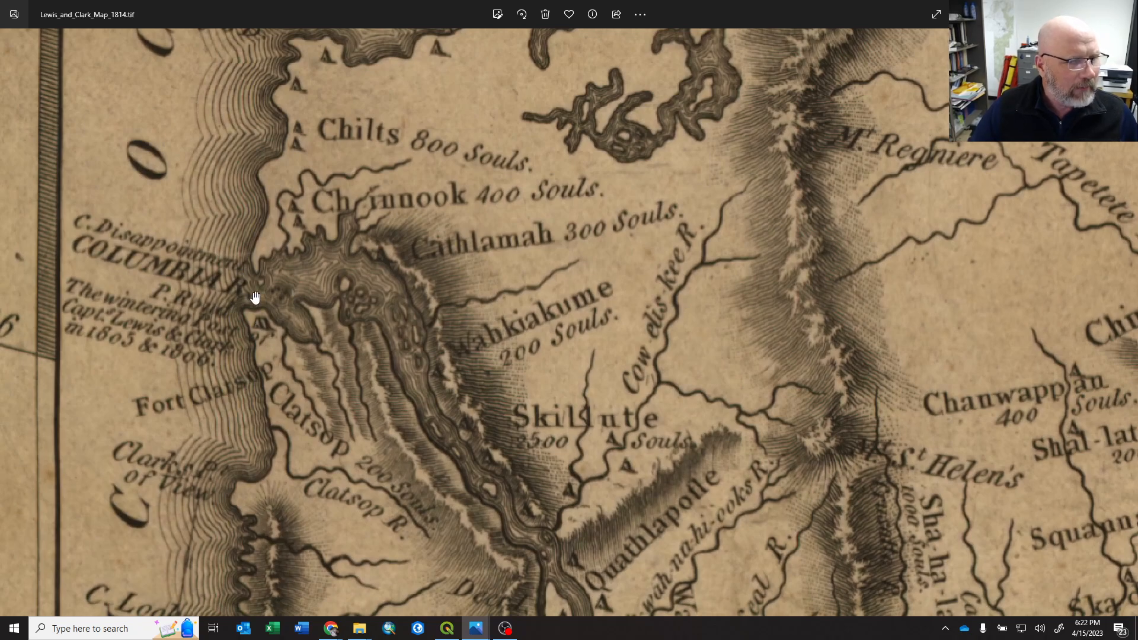
scroll(250, 305, "down", 6)
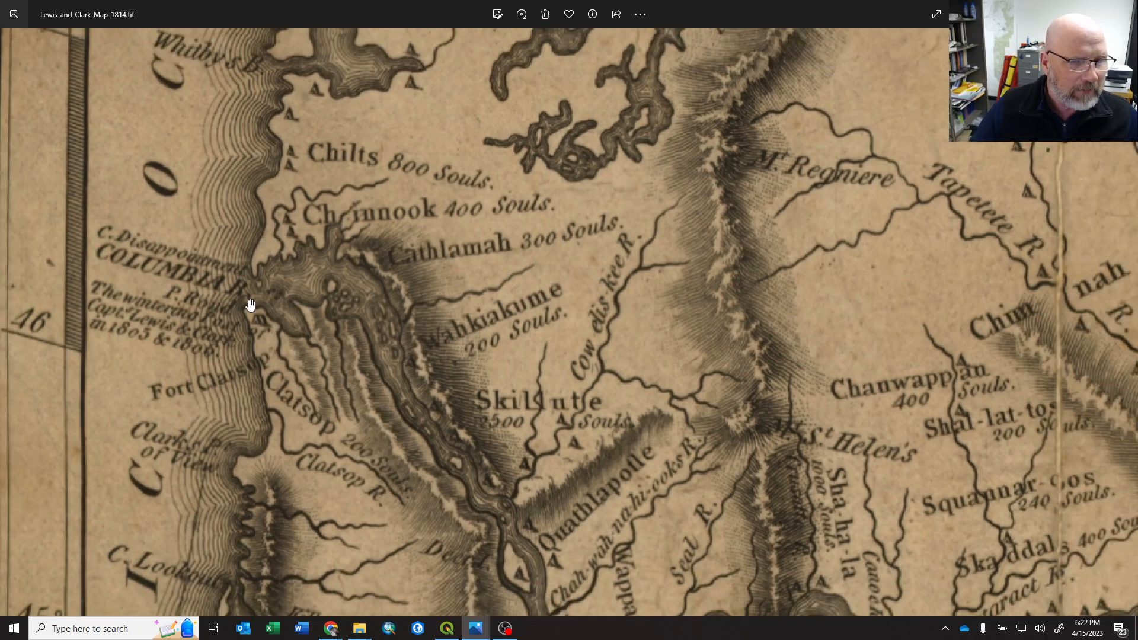
scroll(250, 299, "down", 2)
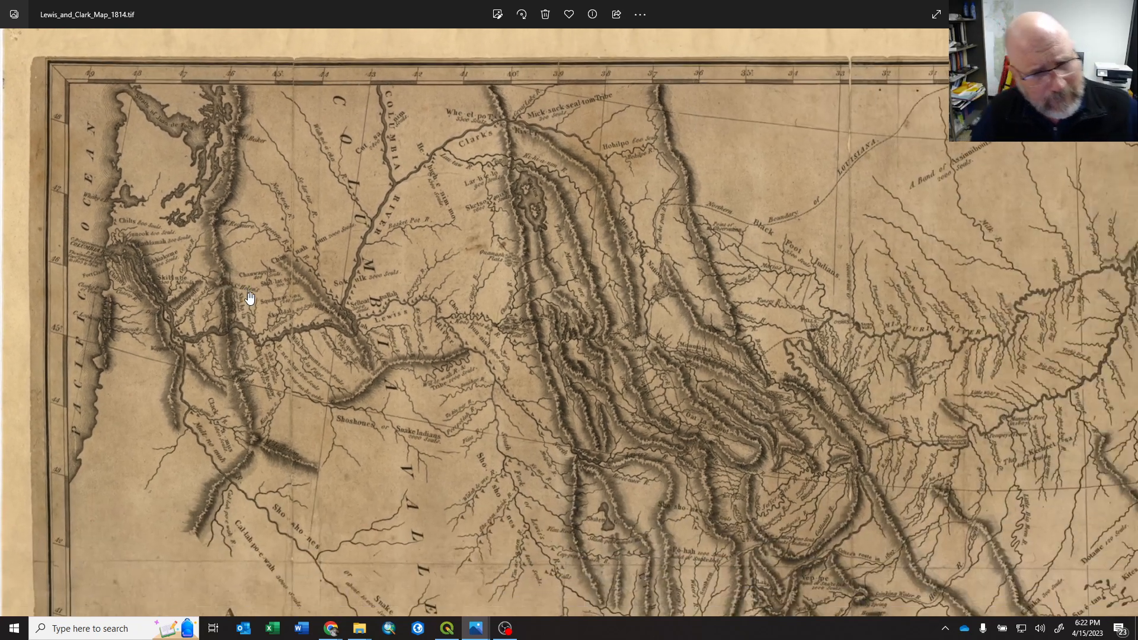
left_click_drag(519, 386, 492, 250)
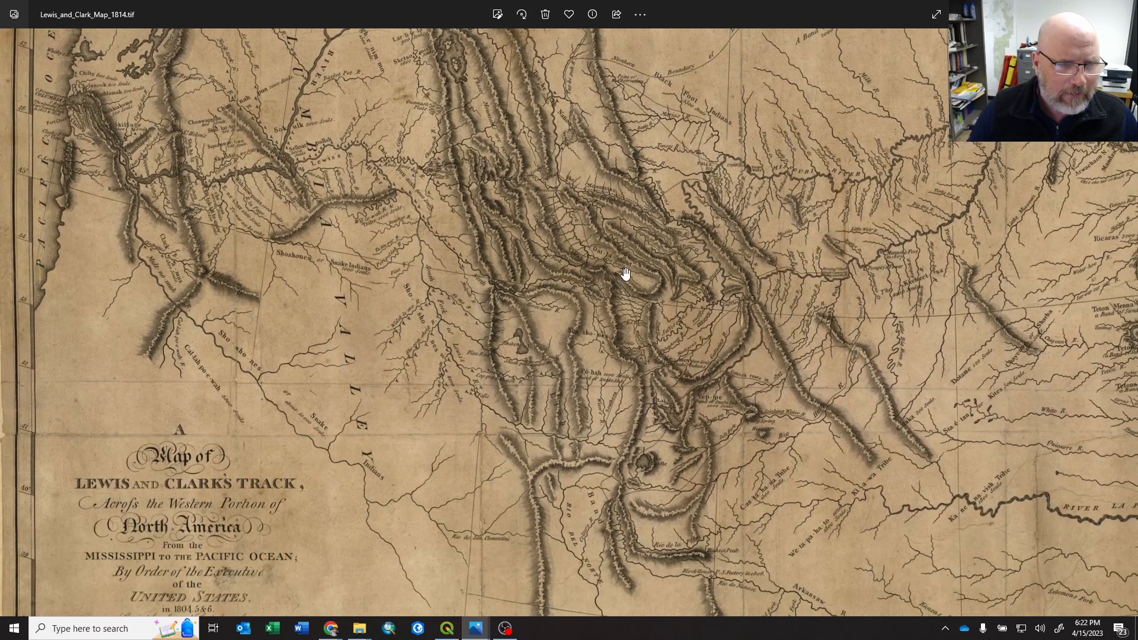
left_click_drag(626, 274, 603, 394)
left_click_drag(684, 394, 451, 298)
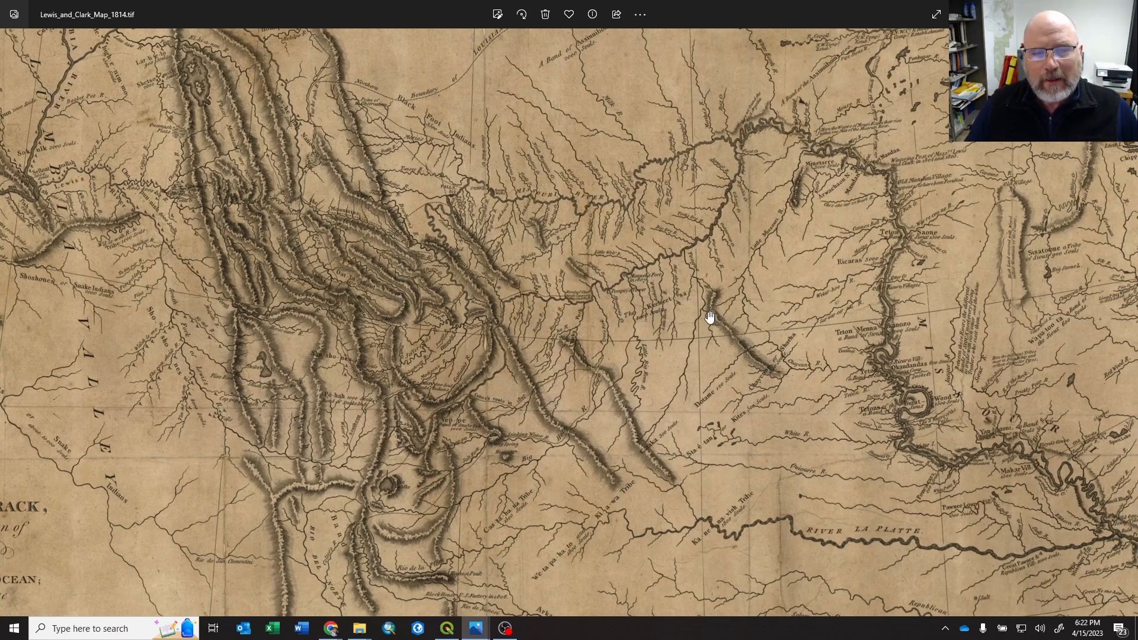
scroll(676, 317, "down", 5)
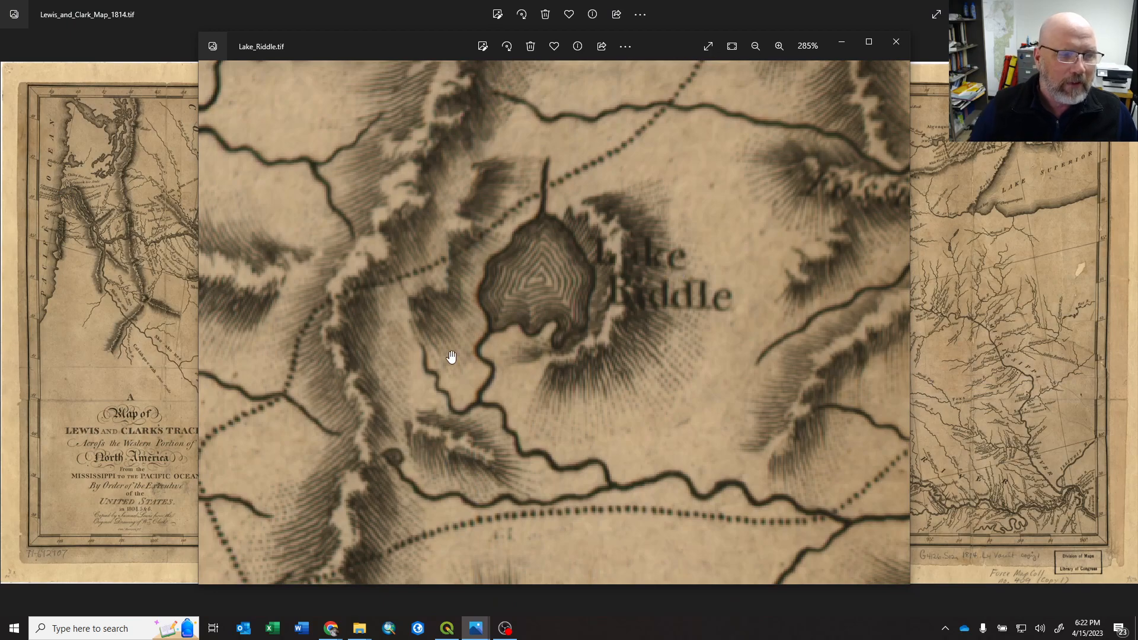
Inspect the lake and its surrounding rivers in the Lake_Riddle.tif detail image, and close that image.
scroll(452, 356, "down", 4)
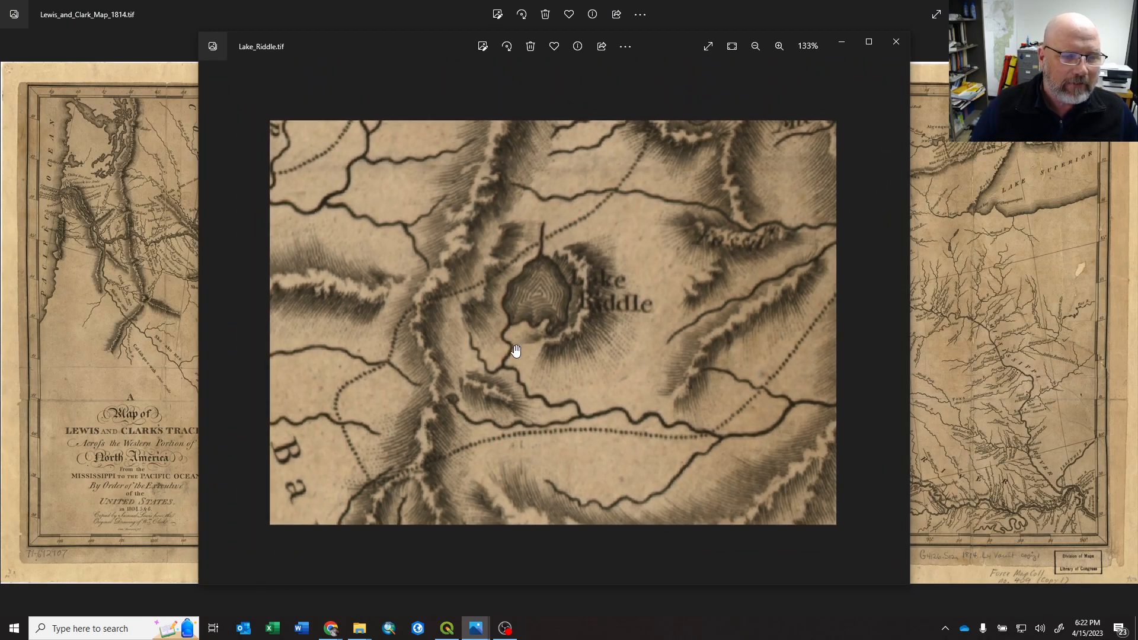
scroll(557, 320, "up", 2)
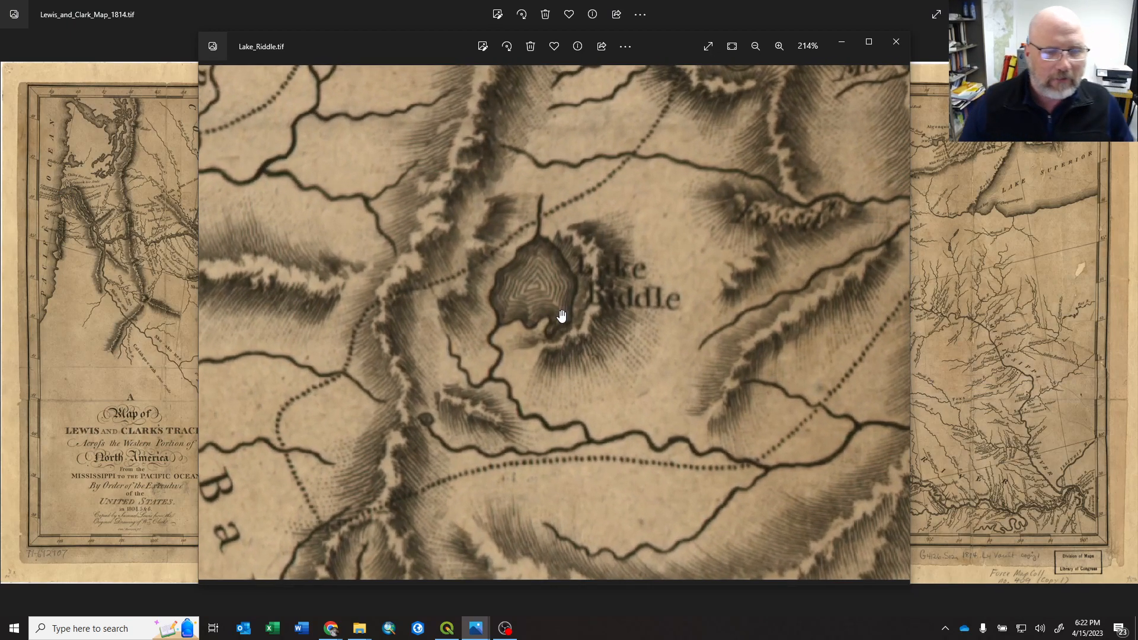
scroll(611, 273, "up", 2)
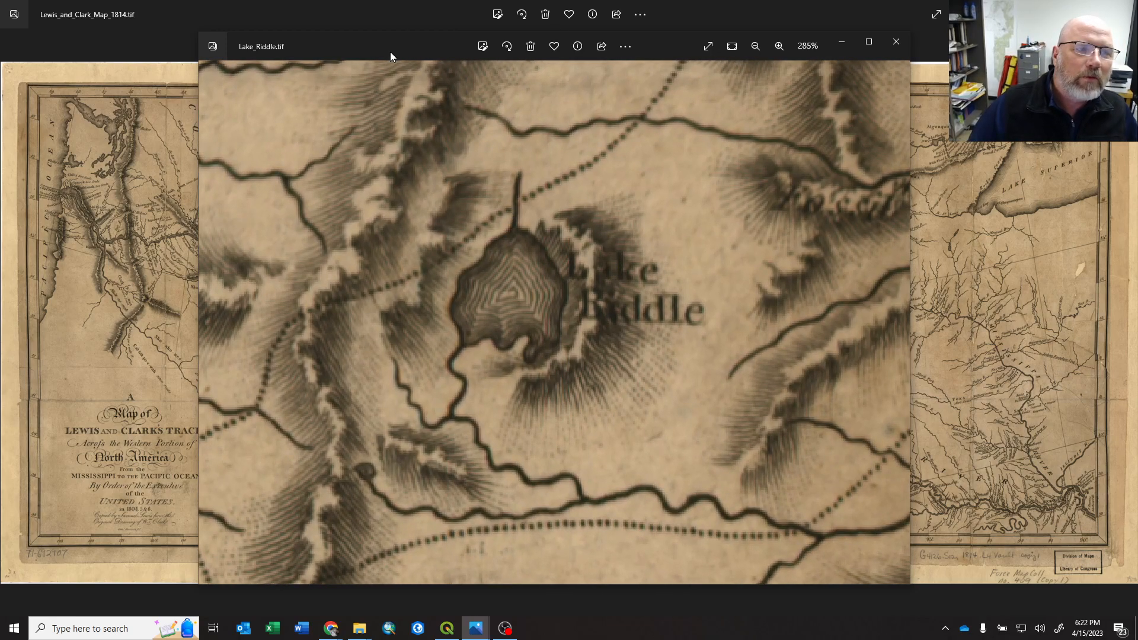
left_click_drag(390, 52, 474, 66)
left_click(910, 60)
Locate Lake Riddle on the full 1814 map and examine its position relative to the surrounding rivers and mountain ranges.
scroll(413, 474, "up", 2)
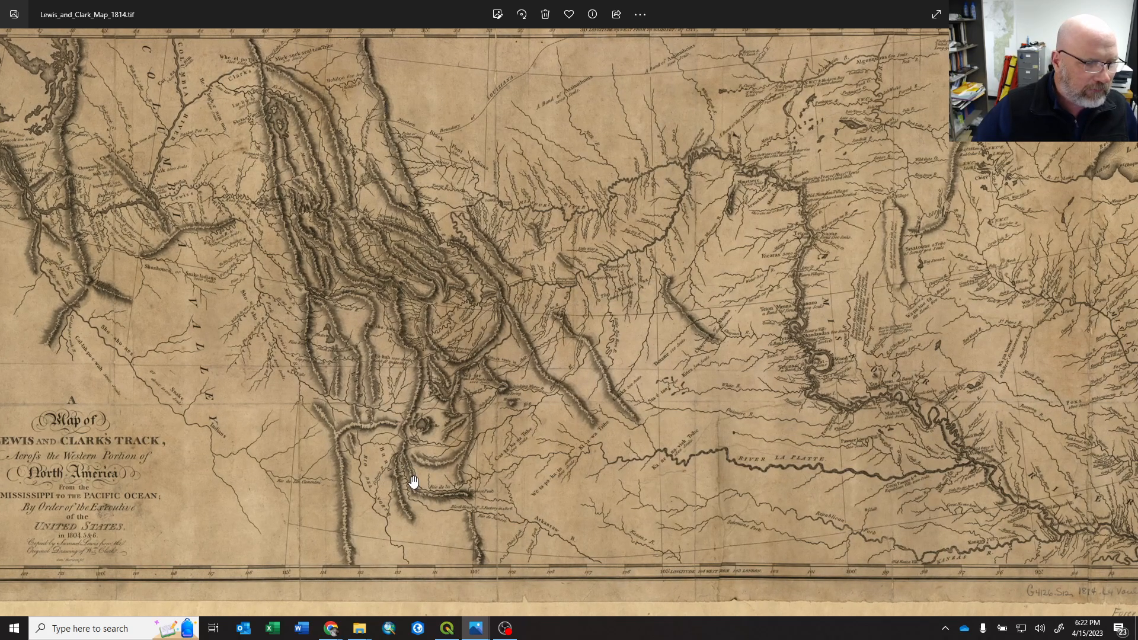
scroll(413, 481, "up", 3)
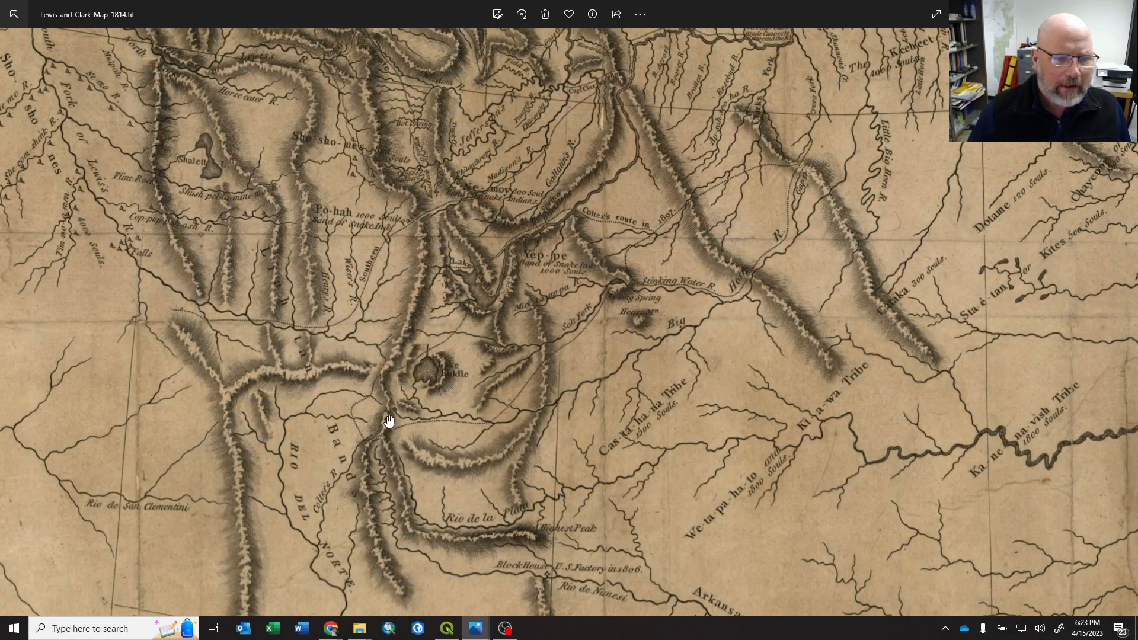
scroll(378, 422, "up", 6)
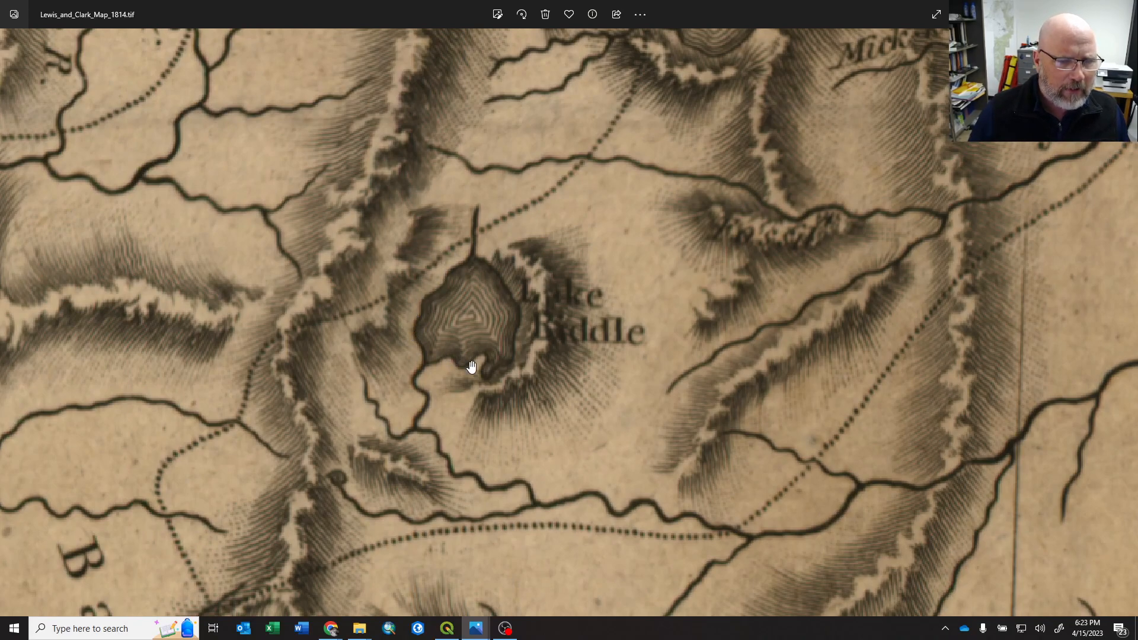
scroll(483, 331, "down", 6)
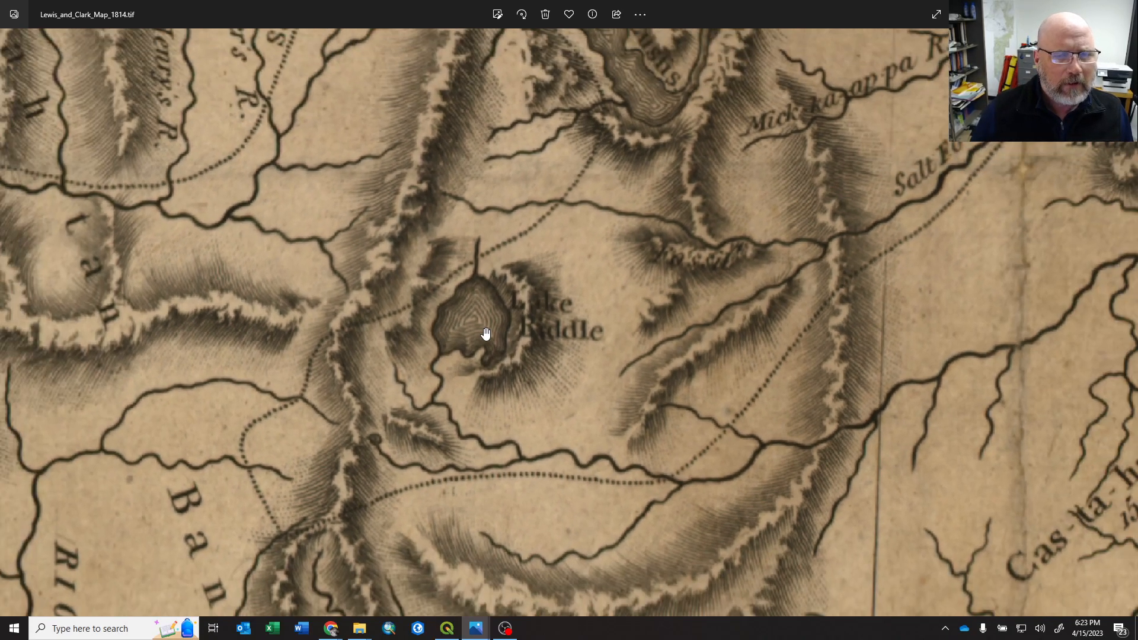
scroll(485, 333, "down", 2)
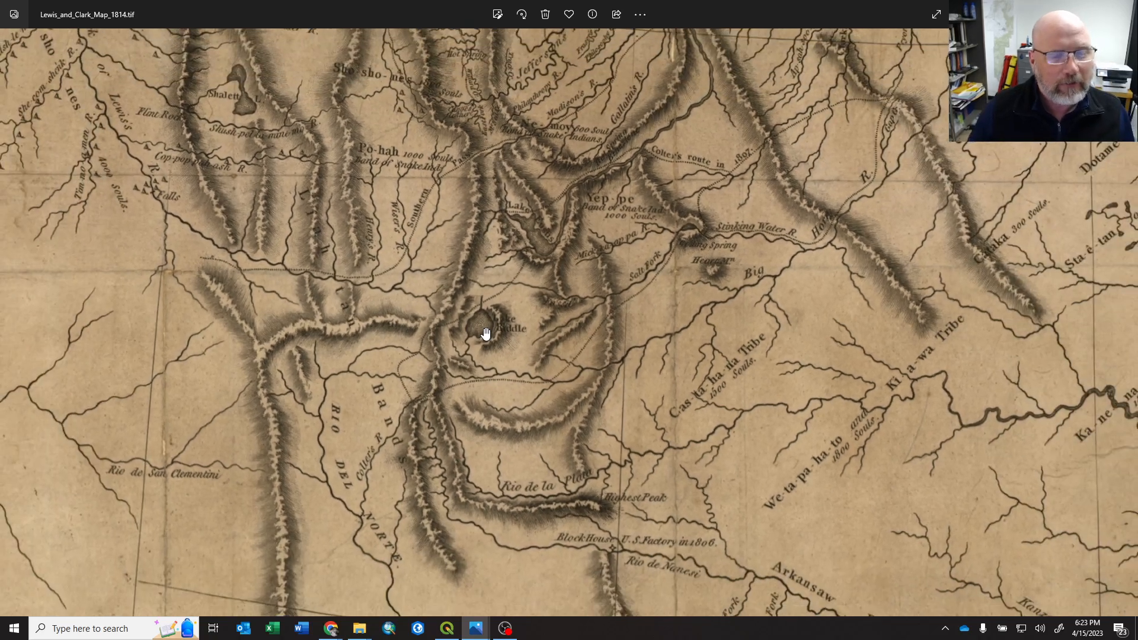
scroll(474, 332, "down", 2)
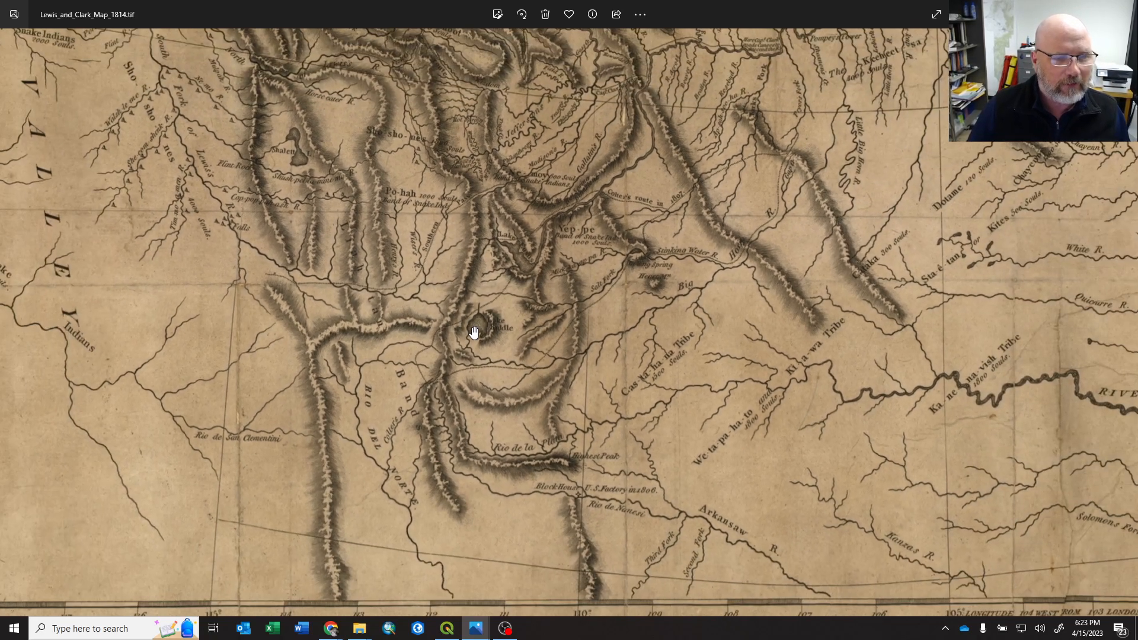